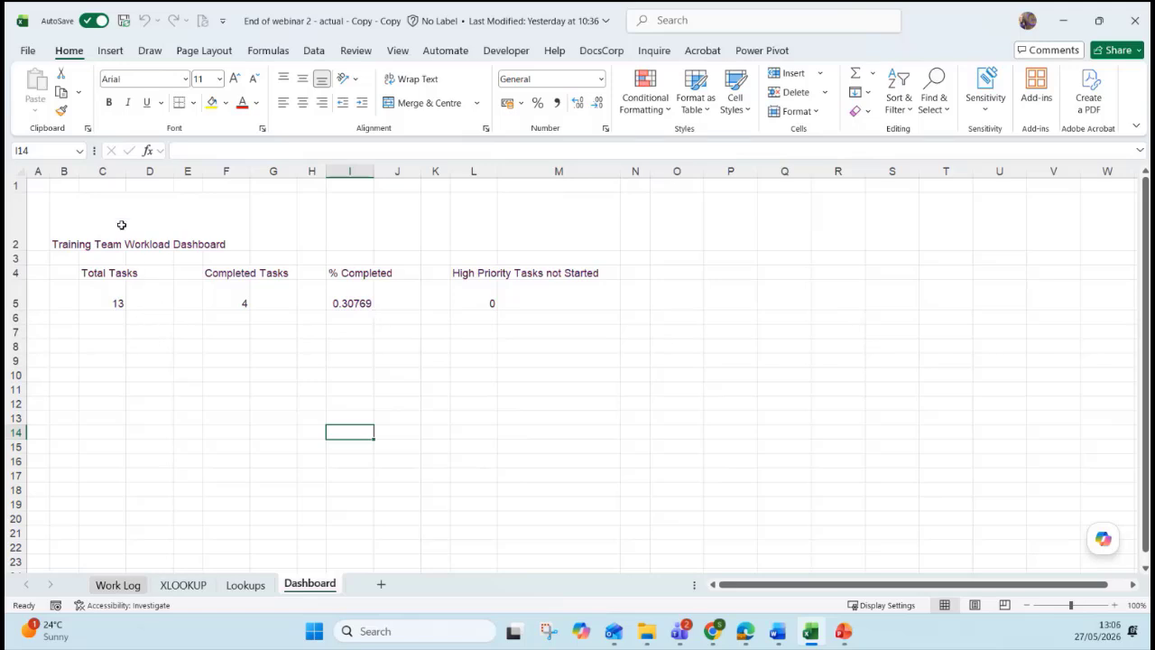
Check the dashboard title cell and the row above it.
click(121, 225)
click(206, 302)
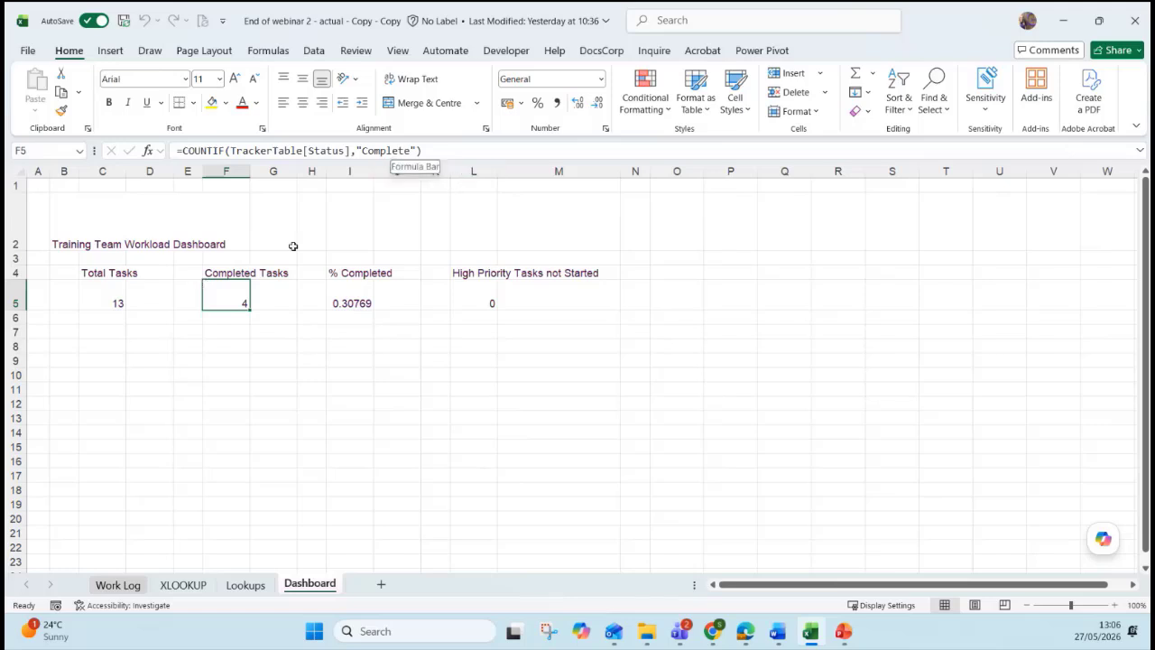
click(111, 238)
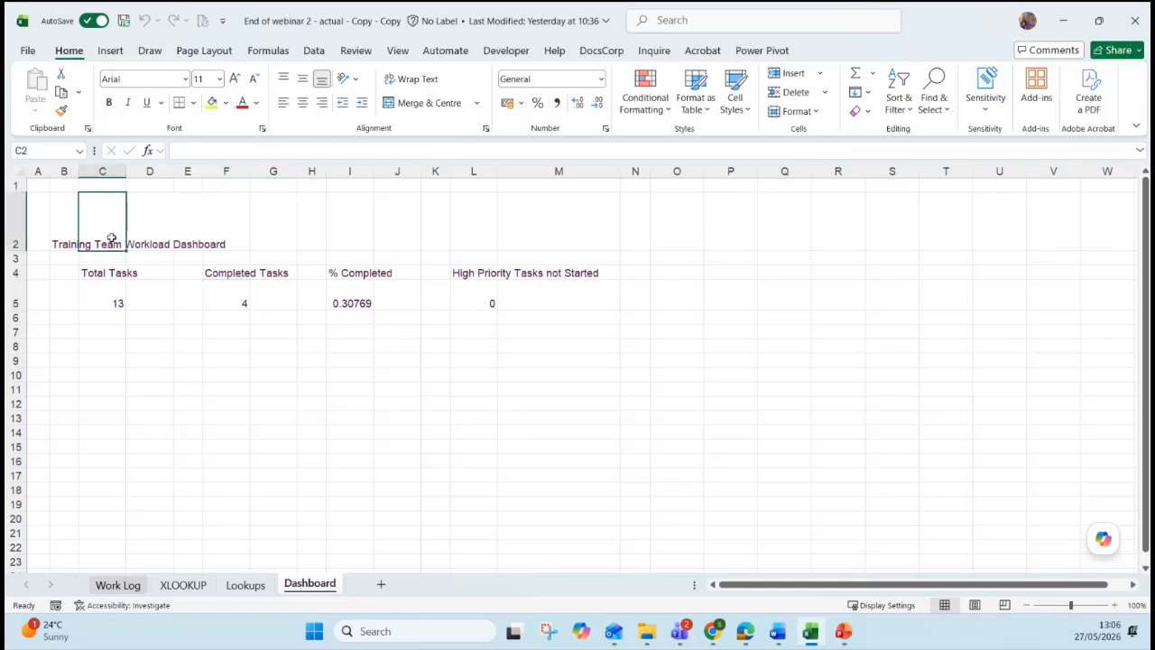
click(65, 242)
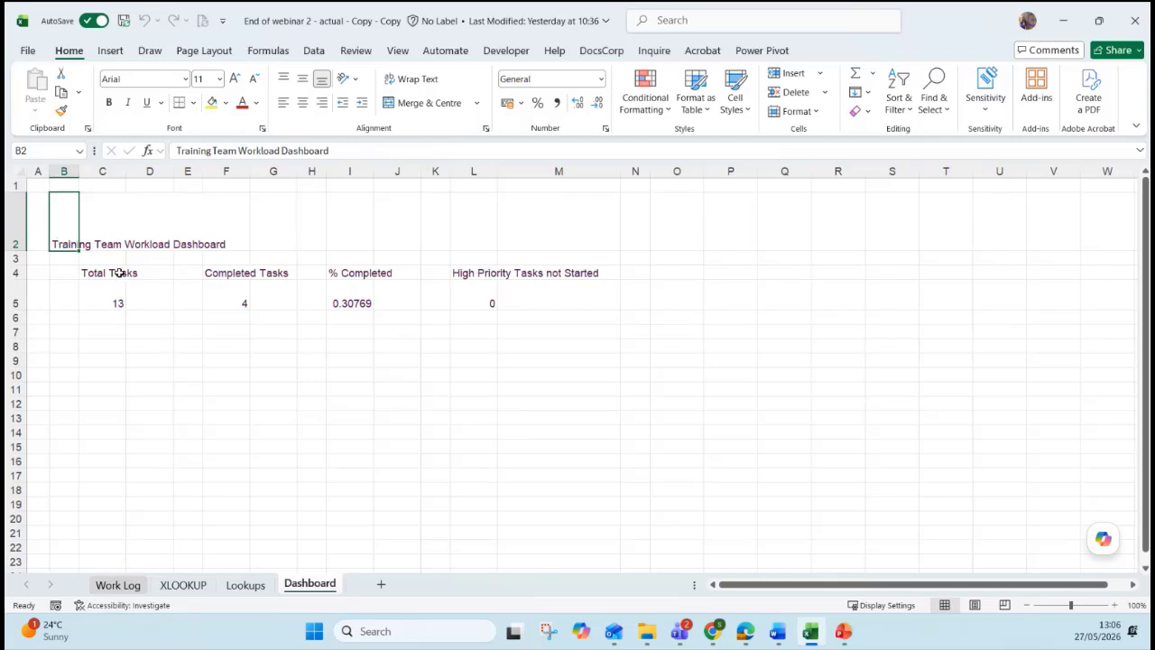
Review the four KPI labels and their formulas: Total, Completed, % Completed, High Priority not Started.
click(121, 271)
click(224, 272)
click(353, 273)
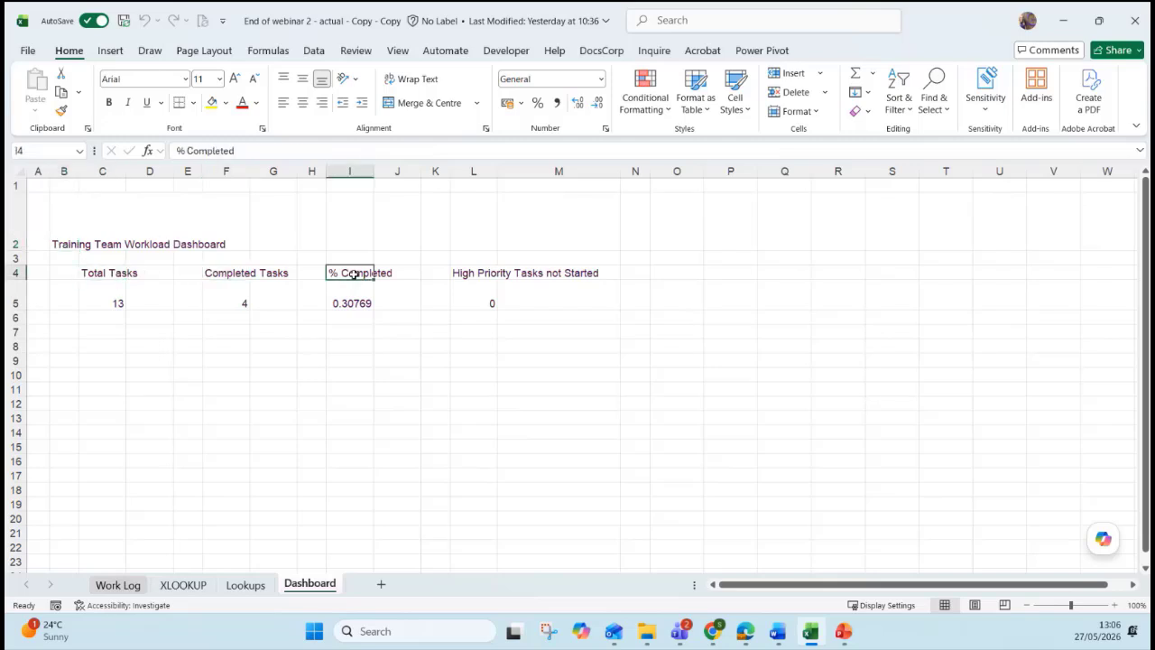
click(485, 274)
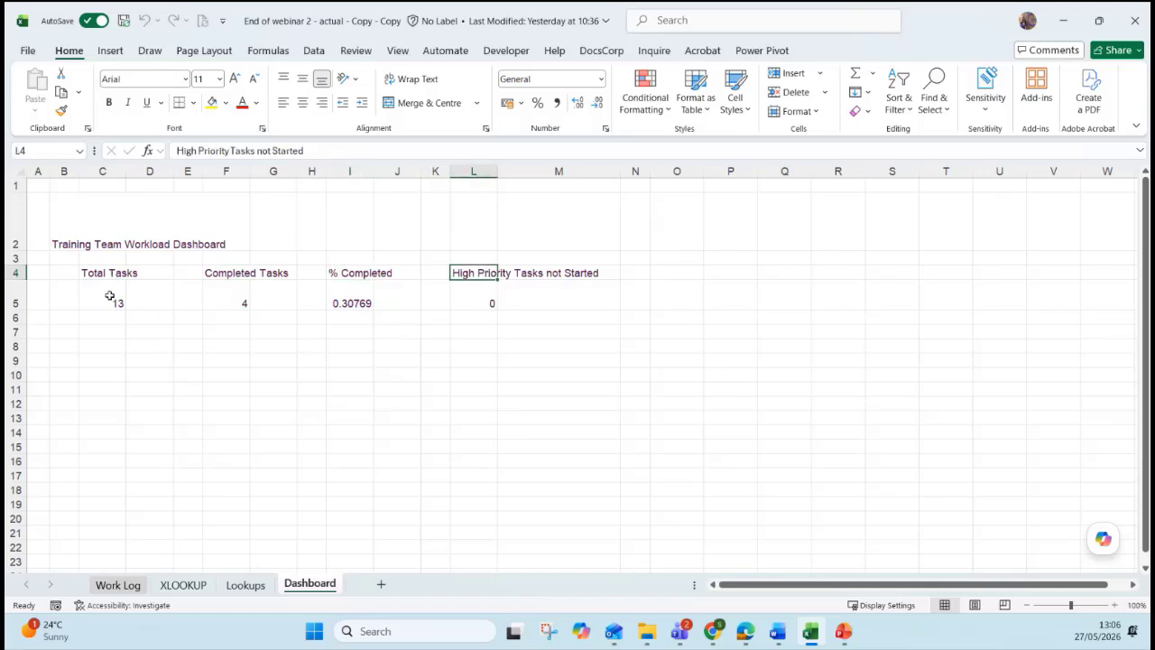
click(110, 297)
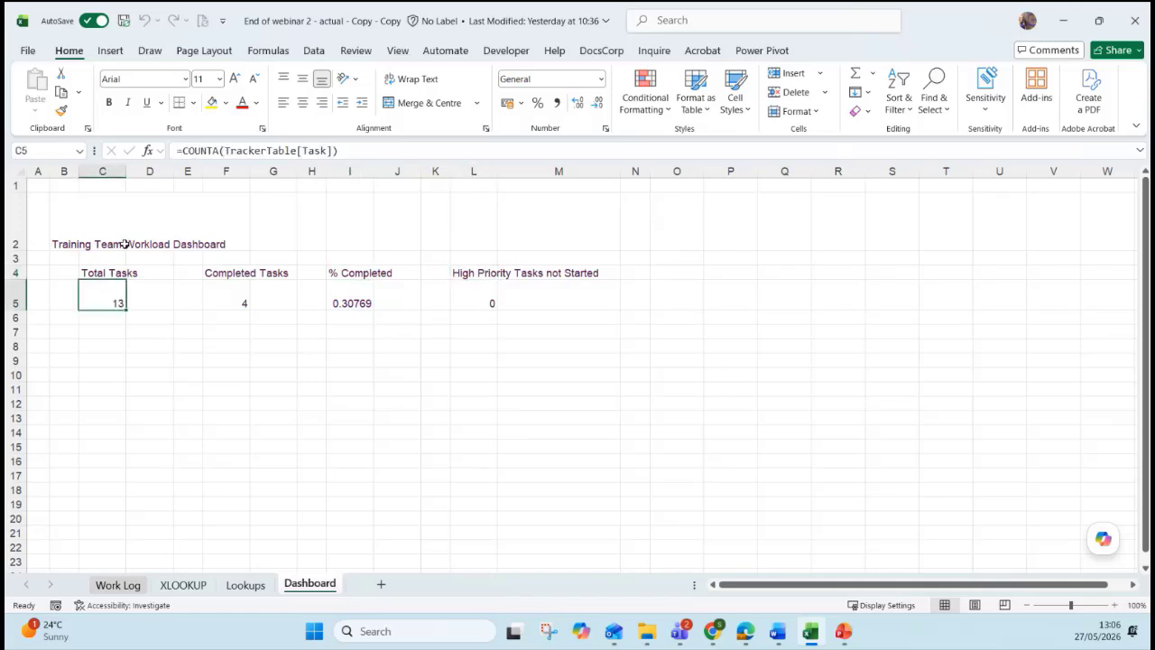
click(227, 299)
click(350, 303)
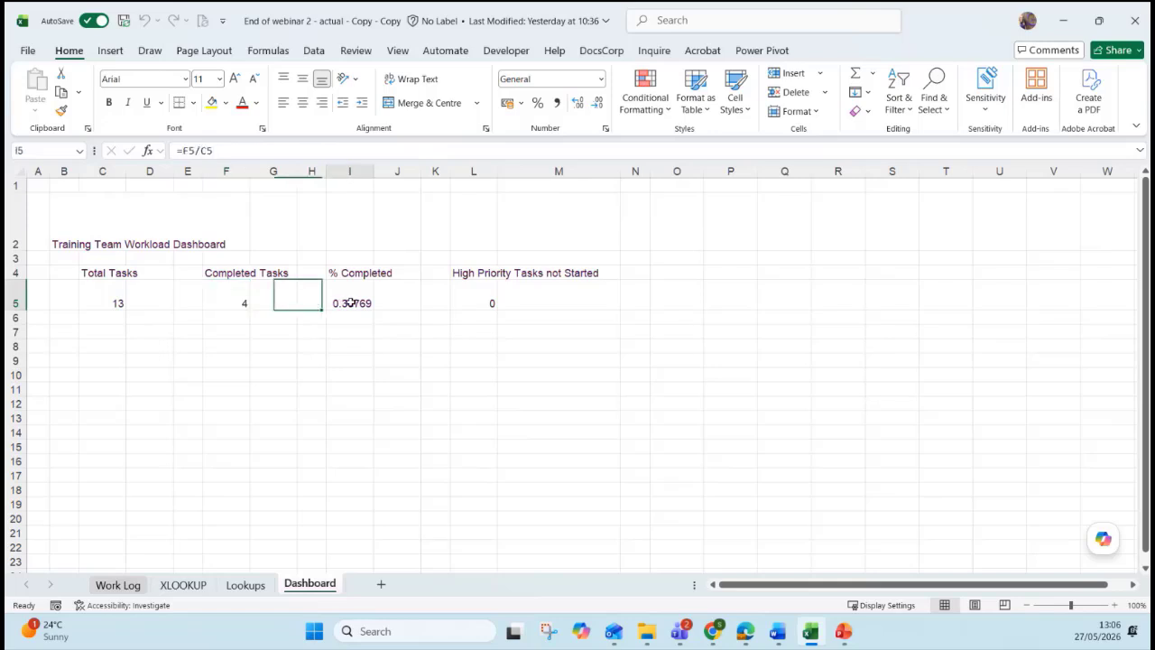
click(478, 303)
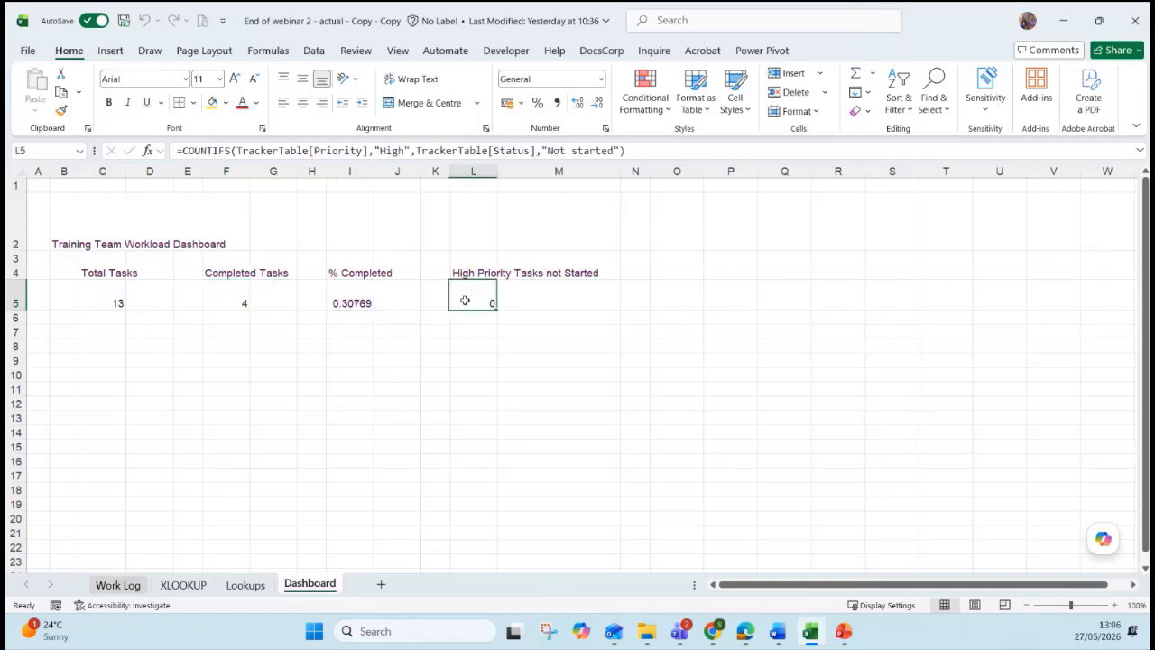
click(348, 293)
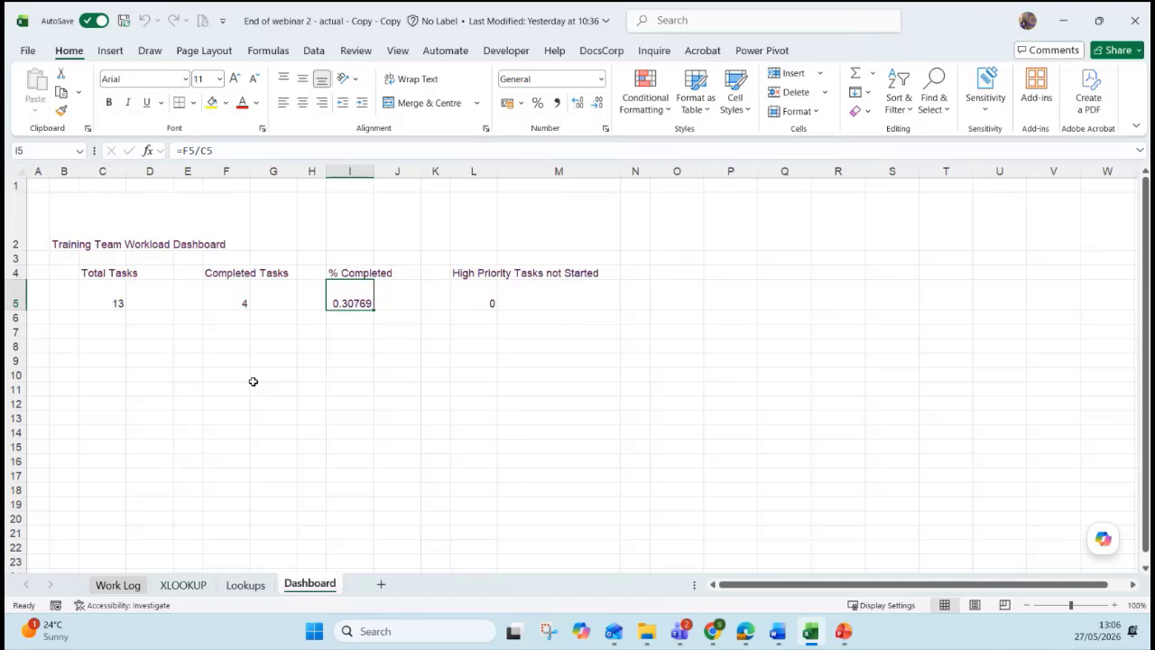
Merge and centre the title across B2:N2, middle-align it and fill it plum.
drag(68, 222, 632, 238)
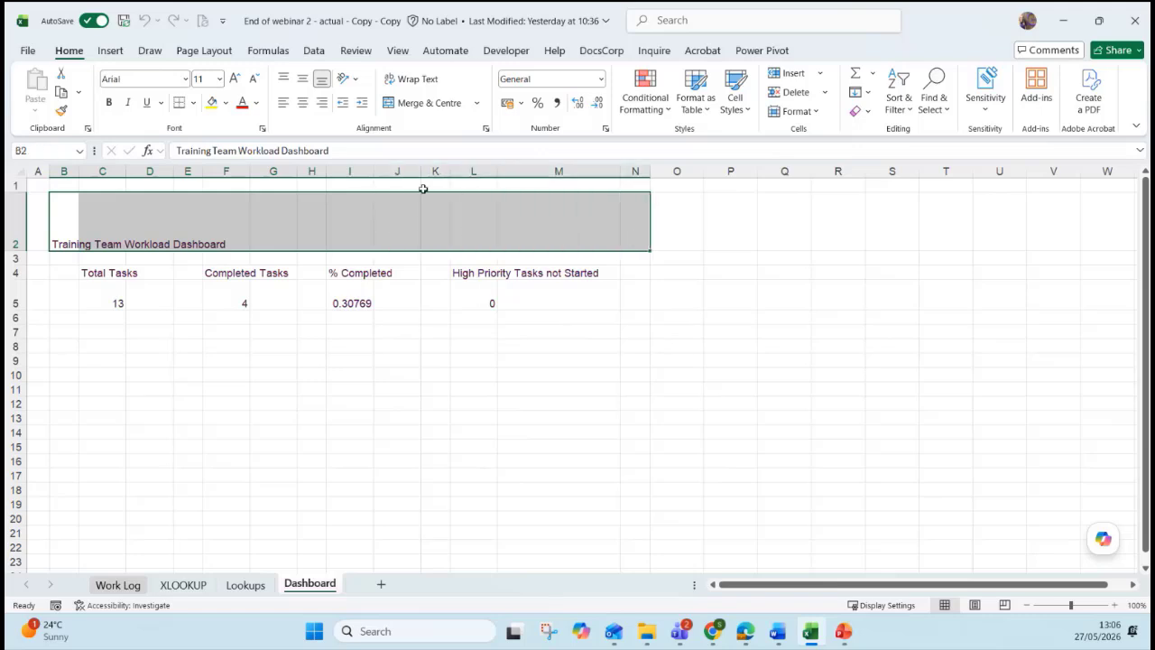
click(417, 104)
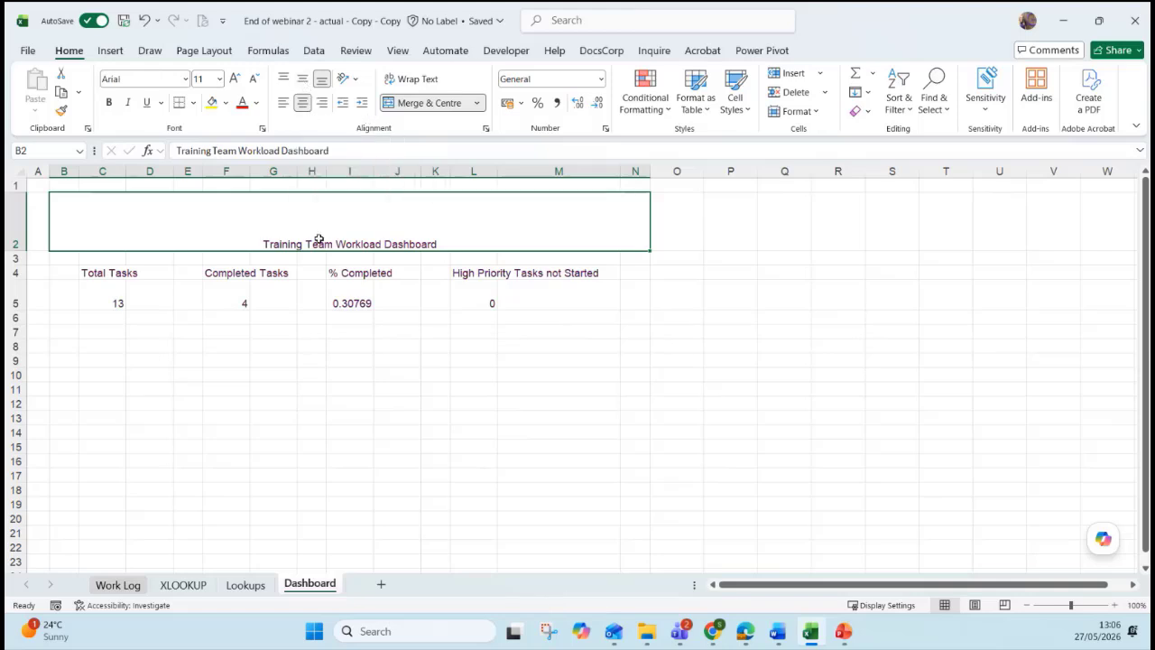
click(303, 80)
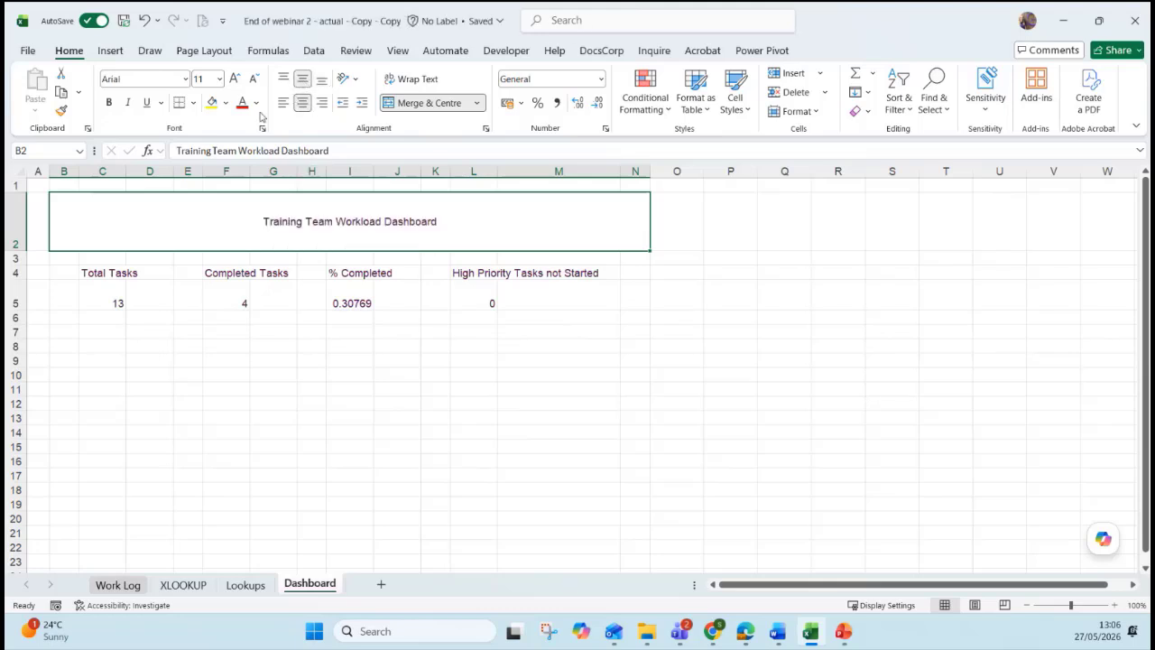
click(226, 103)
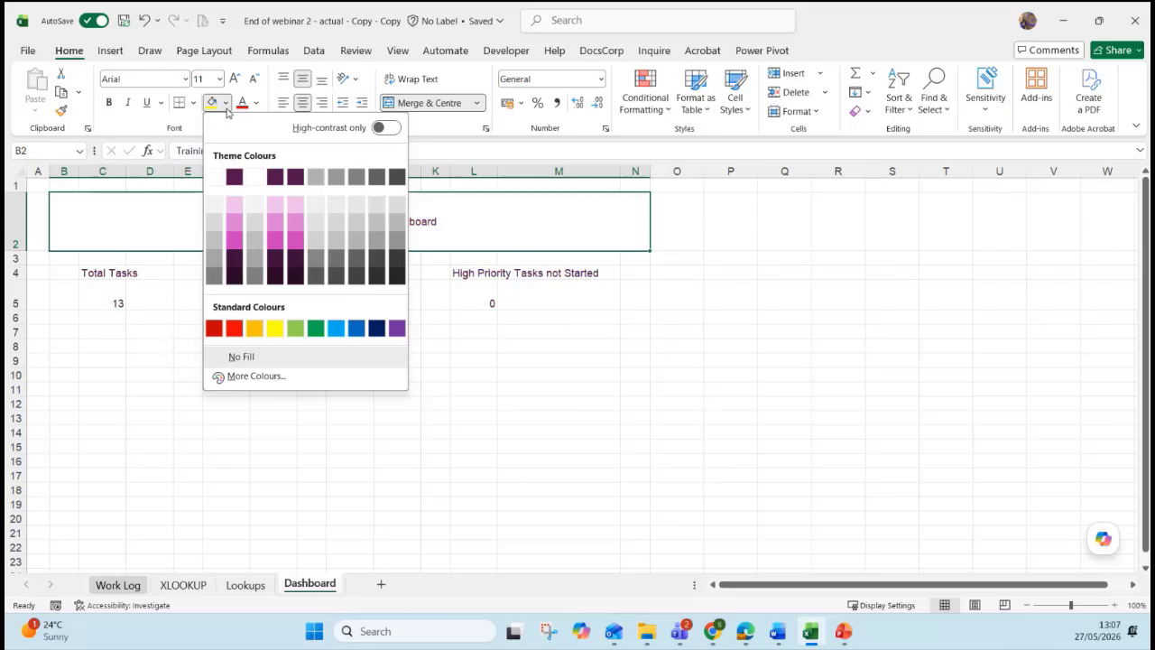
click(235, 178)
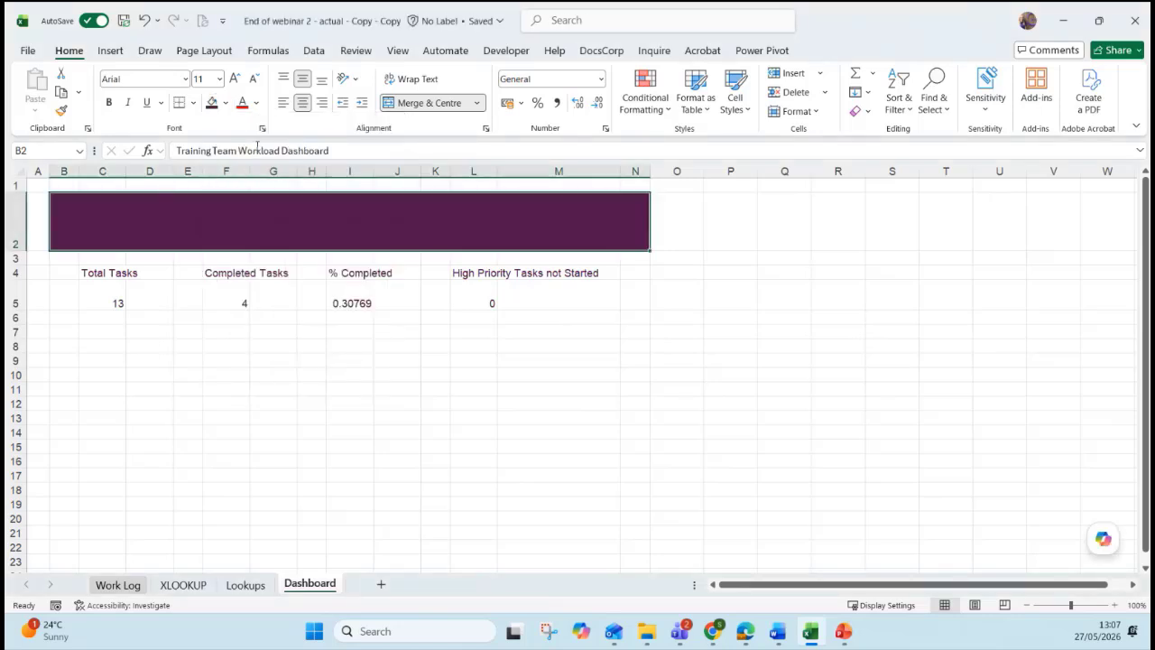
Make the title text white, bold and 26-point.
click(257, 103)
click(250, 199)
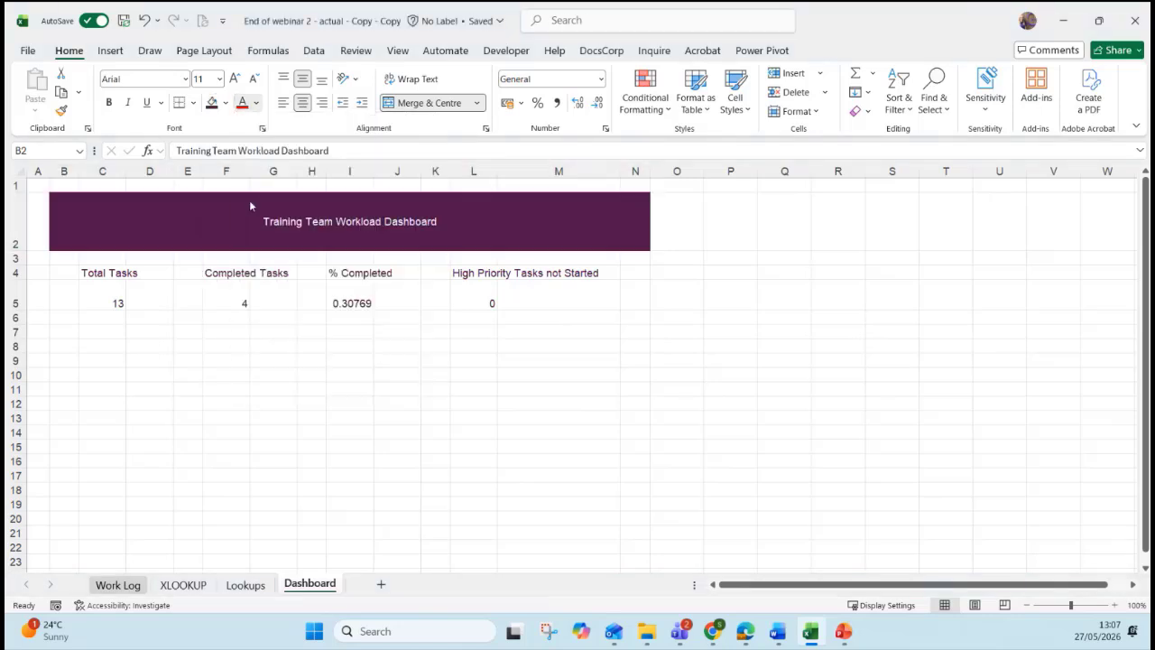
click(108, 102)
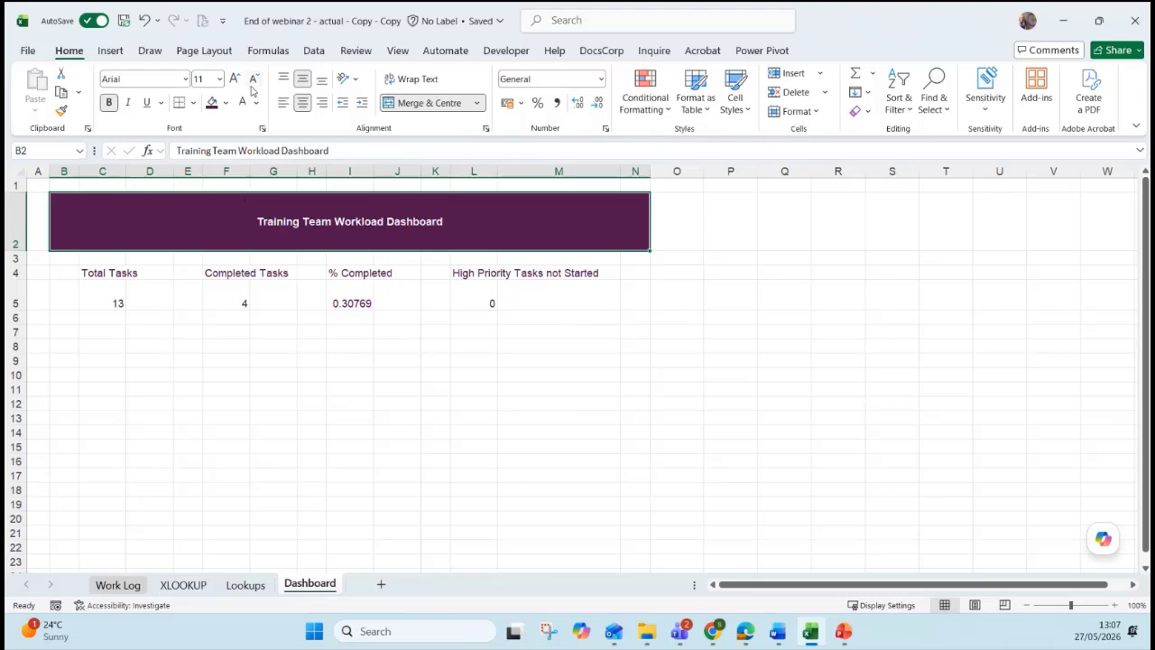
click(233, 79)
click(234, 80)
click(234, 79)
click(233, 79)
click(234, 80)
click(234, 80)
click(234, 79)
click(234, 79)
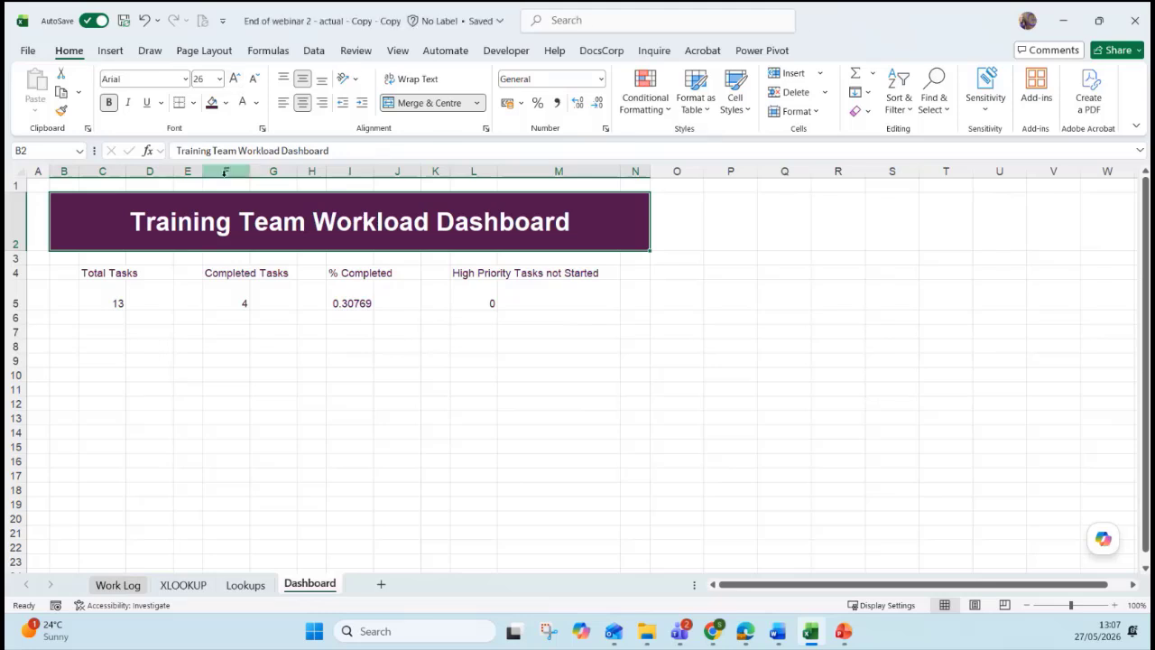
drag(102, 273, 171, 272)
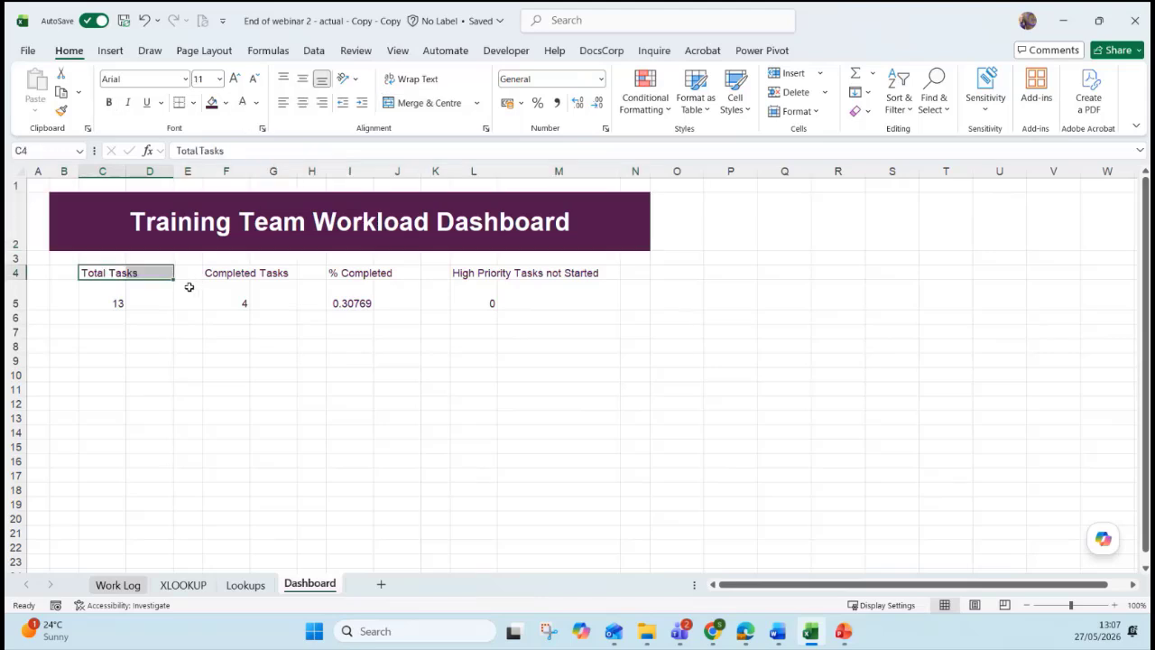
Merge and centre Total Tasks across C4:D4 and its 13 total across C5:D5.
click(424, 103)
drag(103, 302, 150, 302)
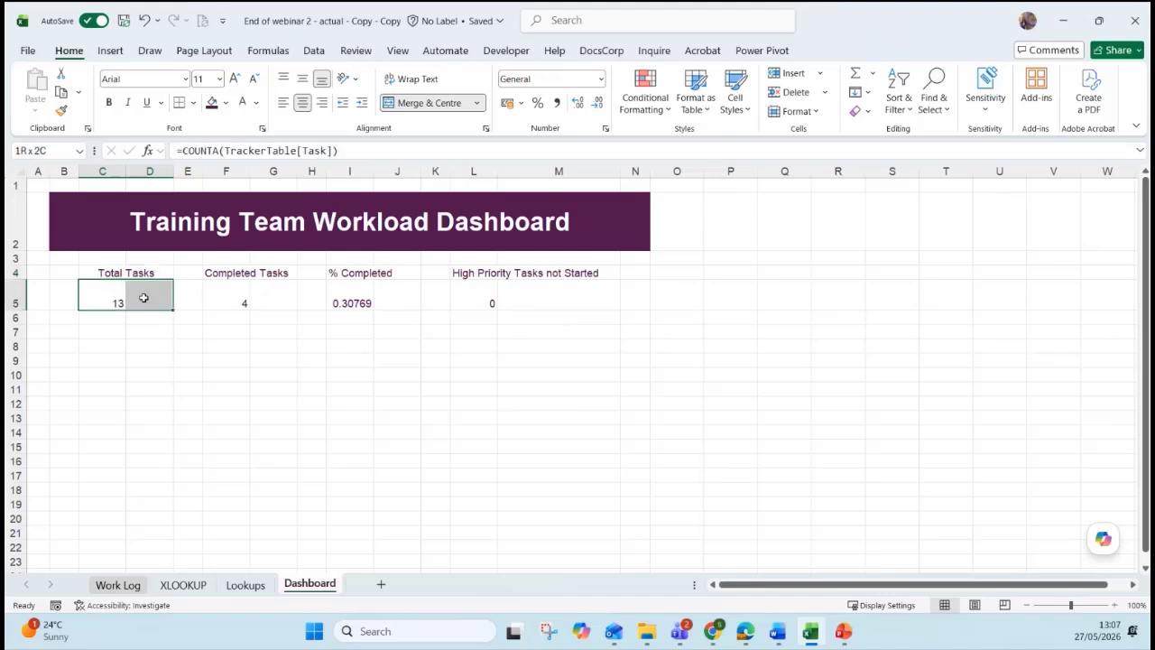
click(430, 103)
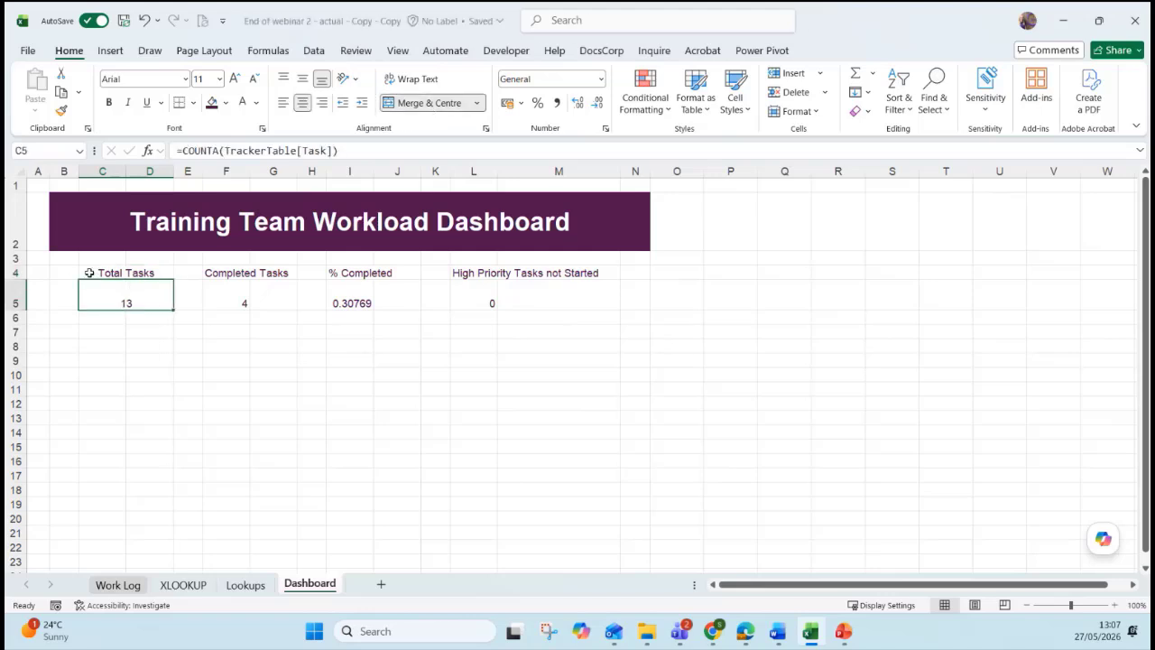
click(136, 273)
drag(149, 282, 149, 303)
Give the Total Tasks box C4:D5 plum fill with bold white text, enlarging 13 to size 20.
click(211, 102)
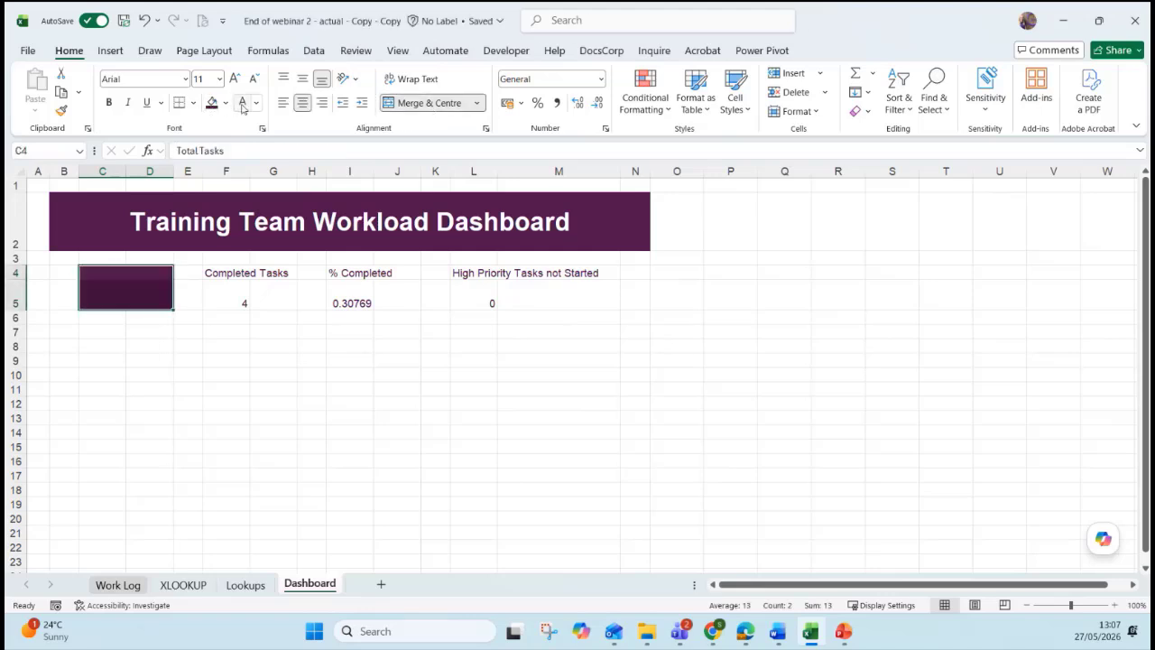
click(242, 102)
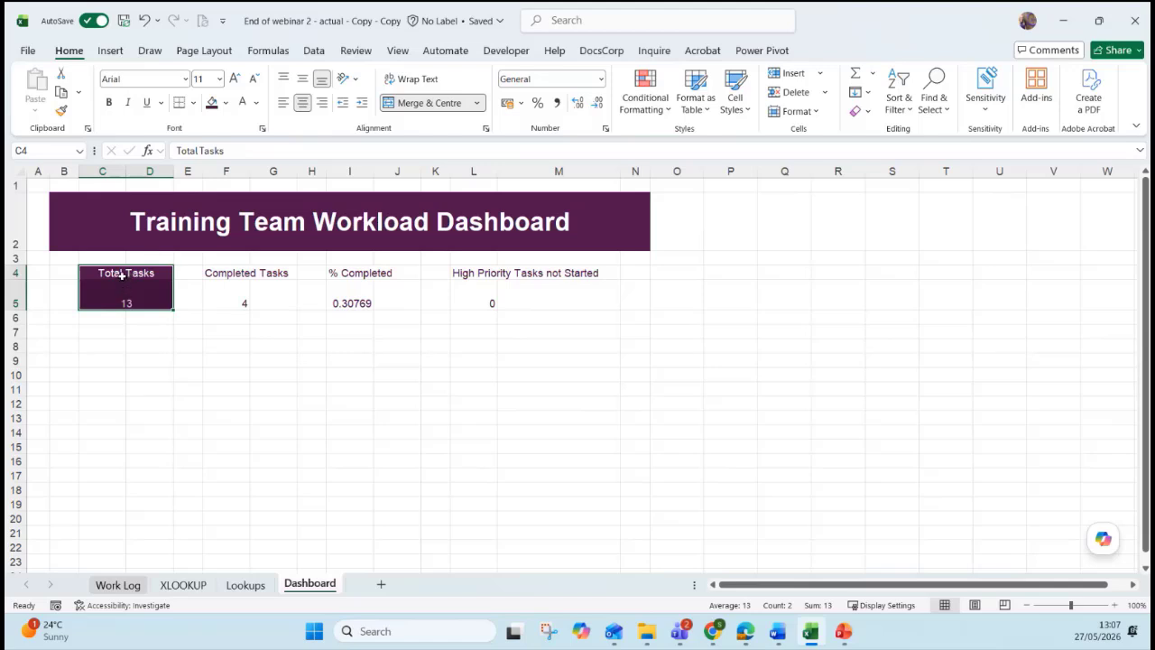
click(109, 101)
click(142, 301)
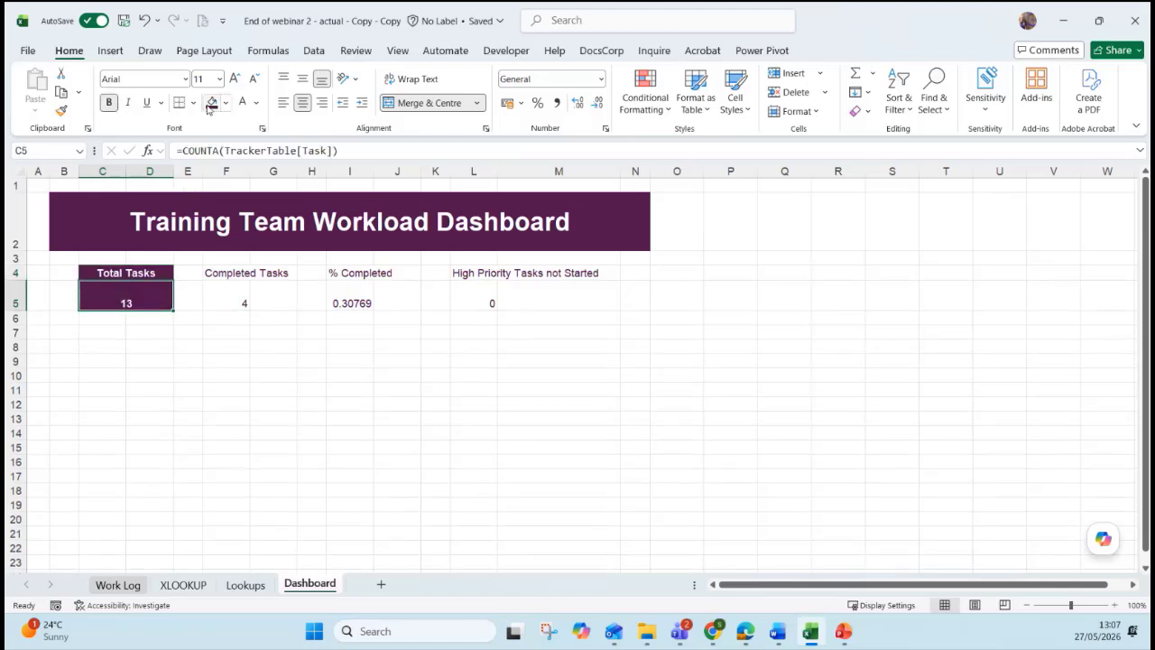
click(235, 79)
click(234, 78)
click(234, 79)
click(235, 79)
click(235, 78)
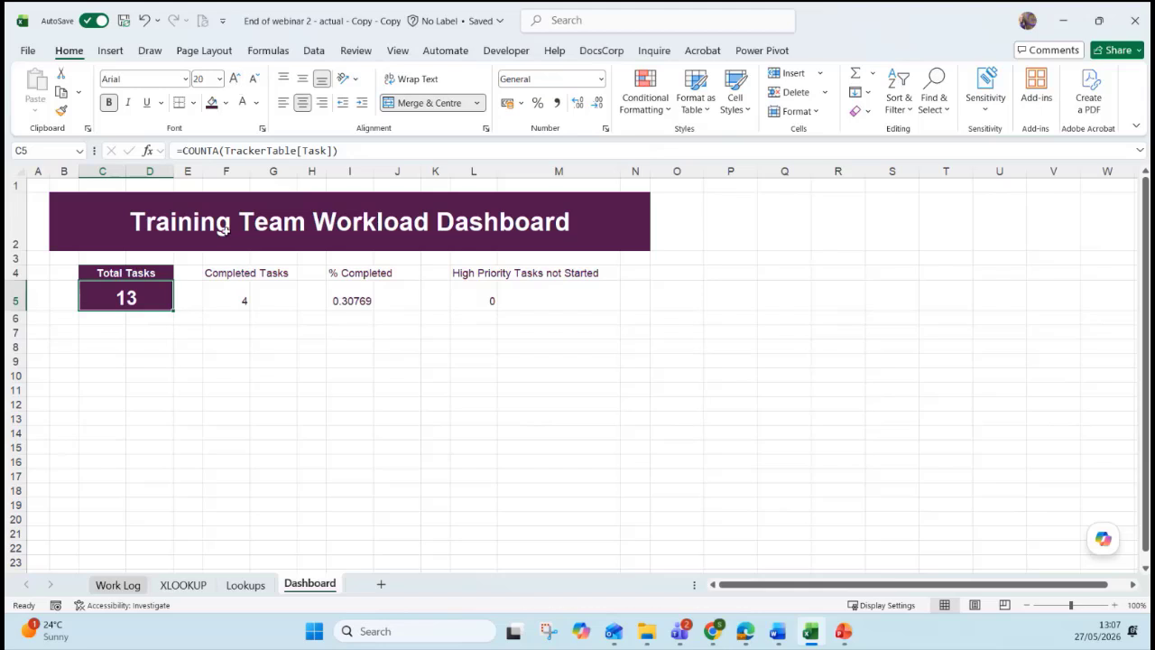
Merge and centre Completed Tasks across F4:G4 and its count 4 across F5:G5.
drag(242, 280, 294, 268)
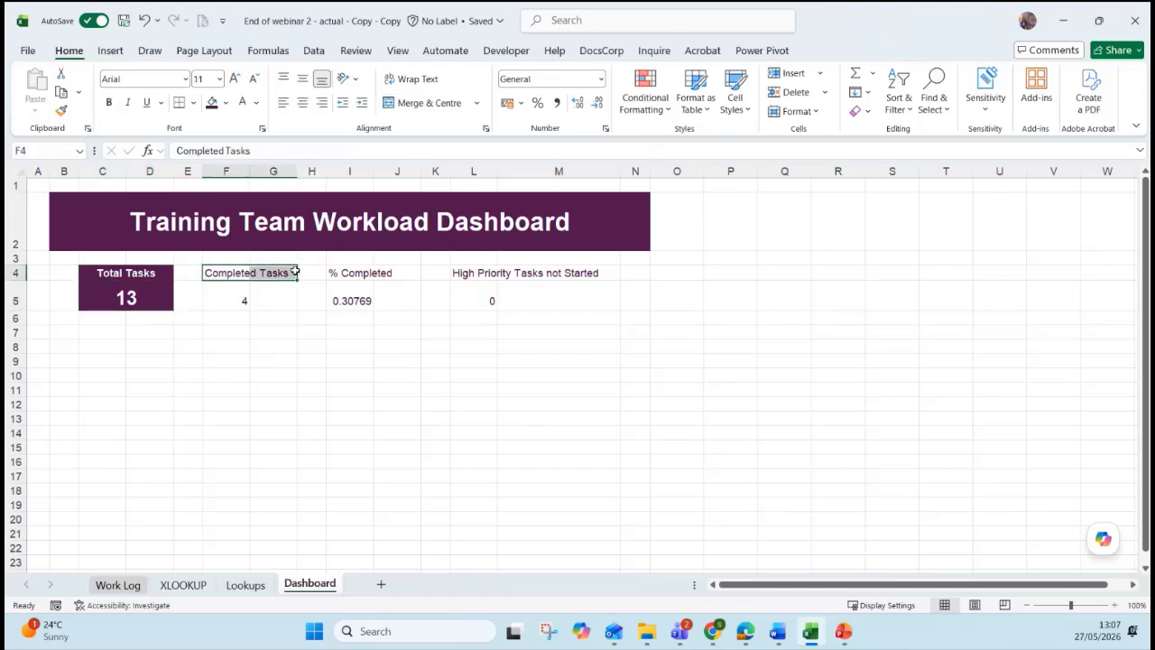
click(412, 103)
drag(232, 291, 279, 298)
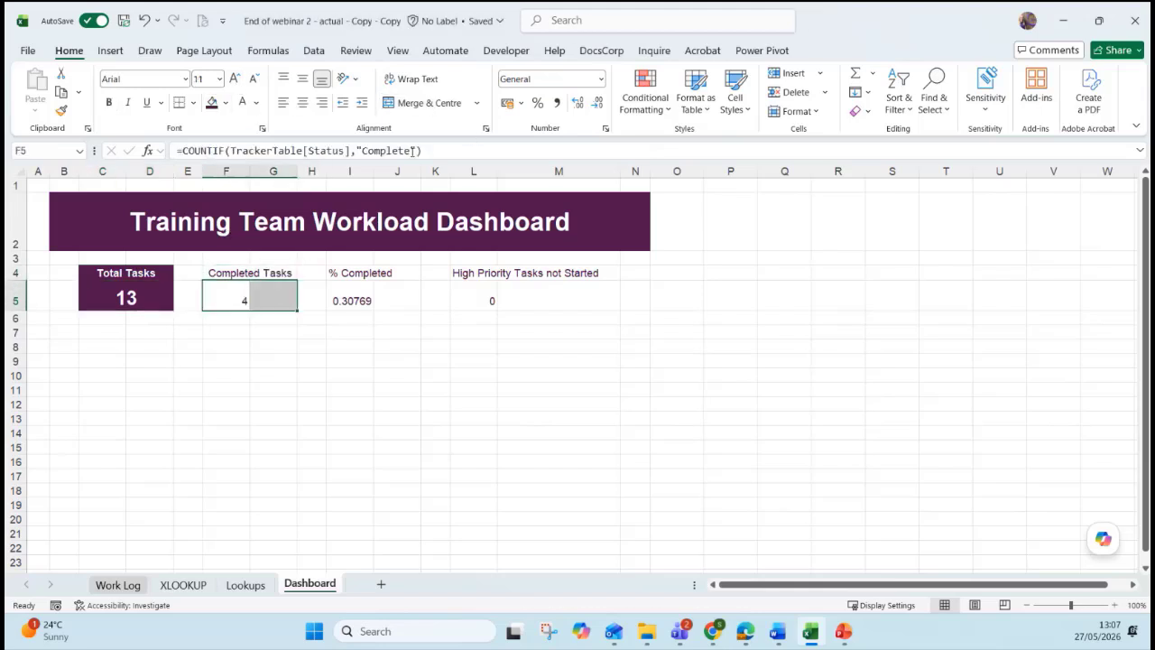
click(412, 103)
click(636, 171)
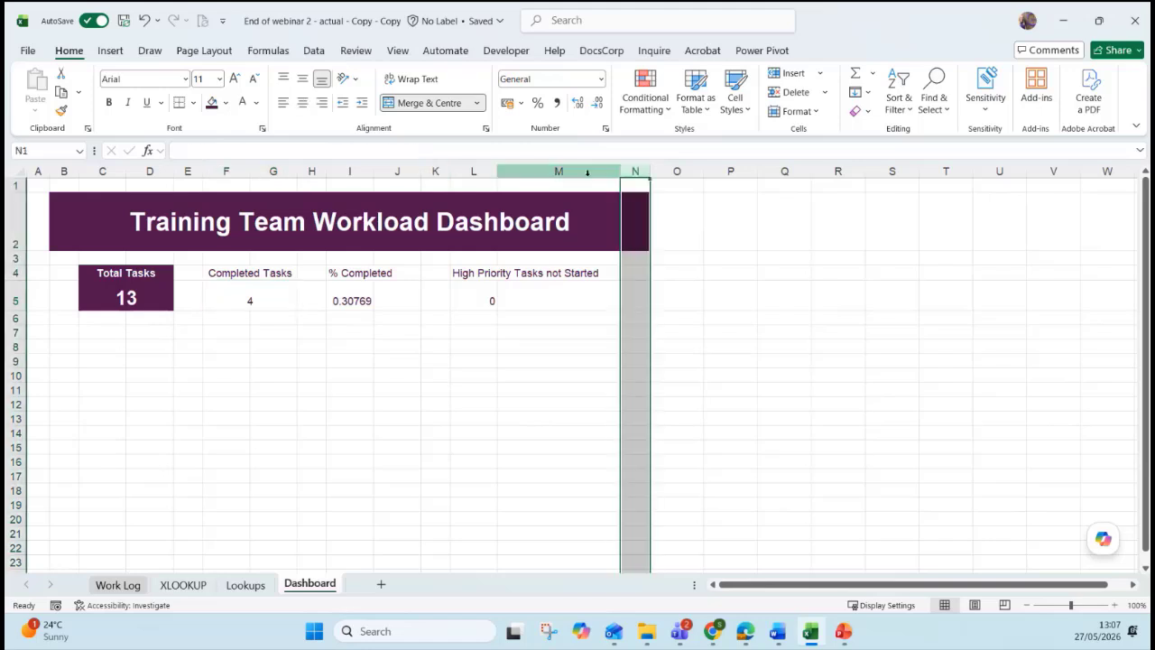
click(503, 172)
click(487, 172)
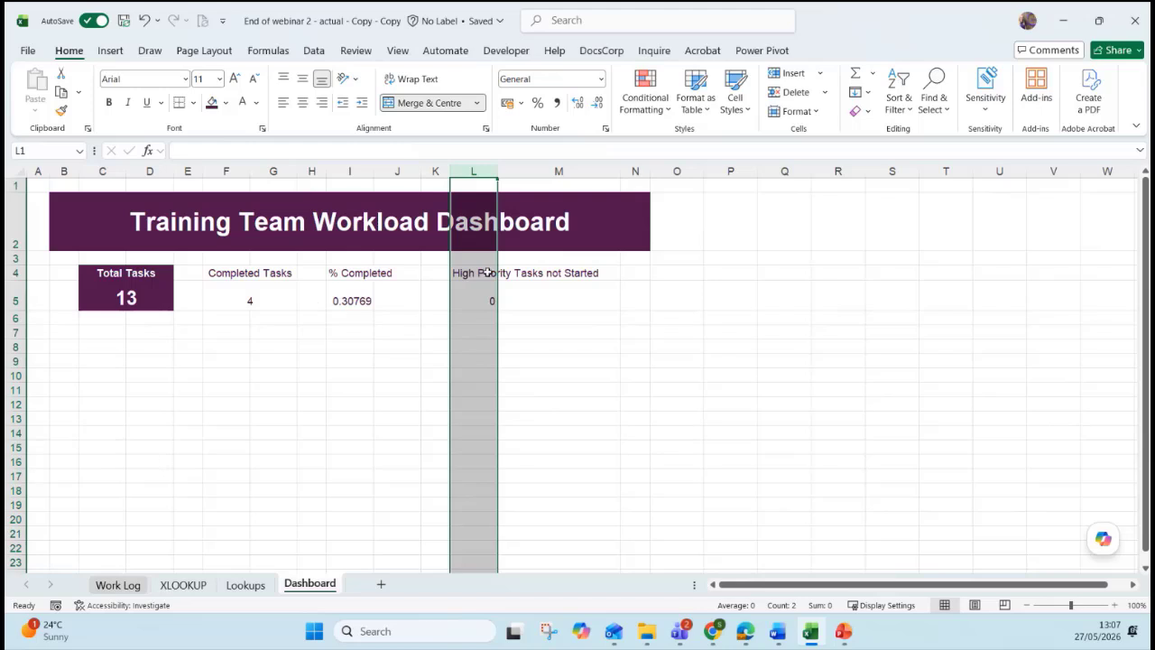
click(217, 361)
Fill the Completed Tasks box F4:G5 plum with white text and widen column G.
drag(250, 271, 250, 299)
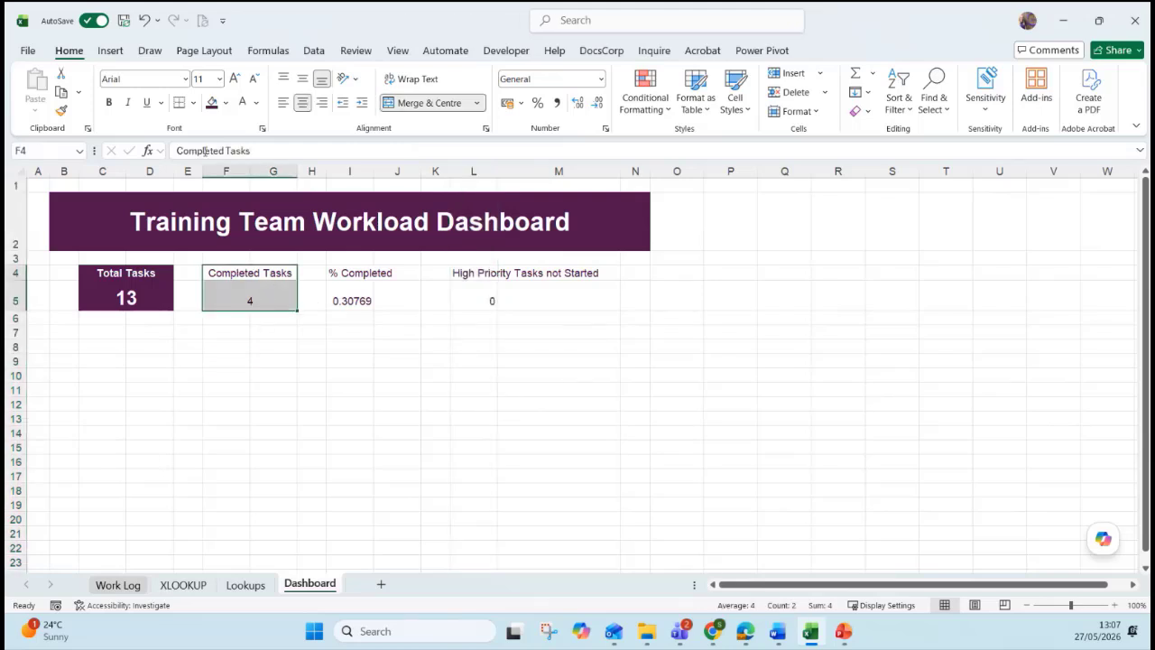
click(212, 103)
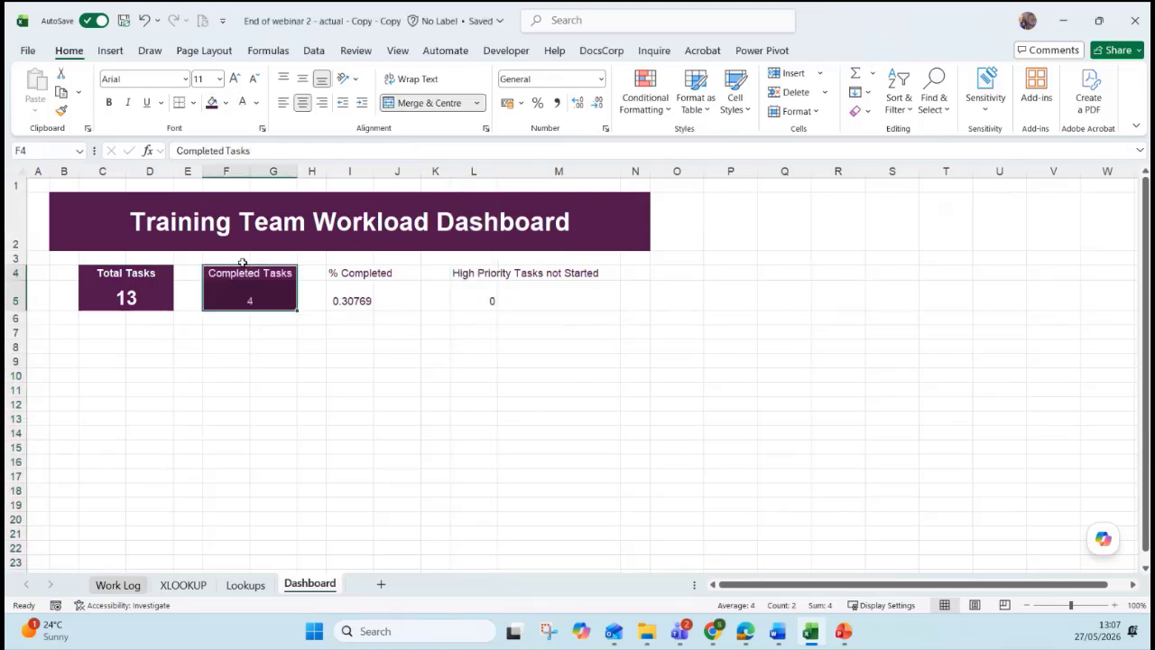
drag(296, 171, 298, 172)
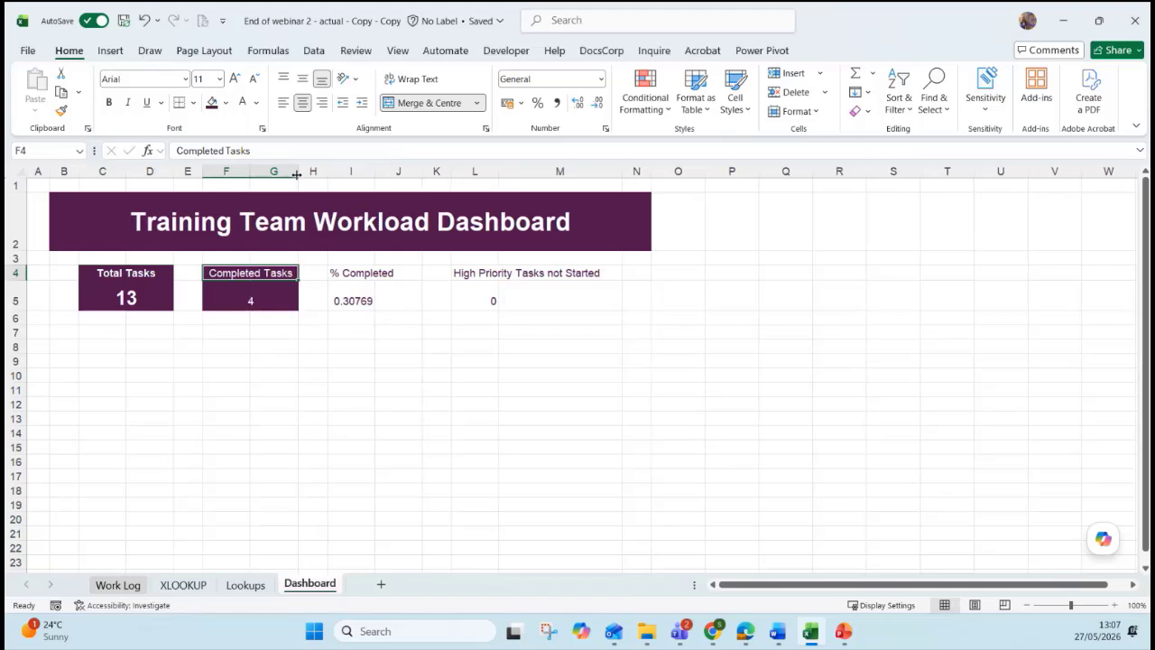
click(266, 318)
click(275, 171)
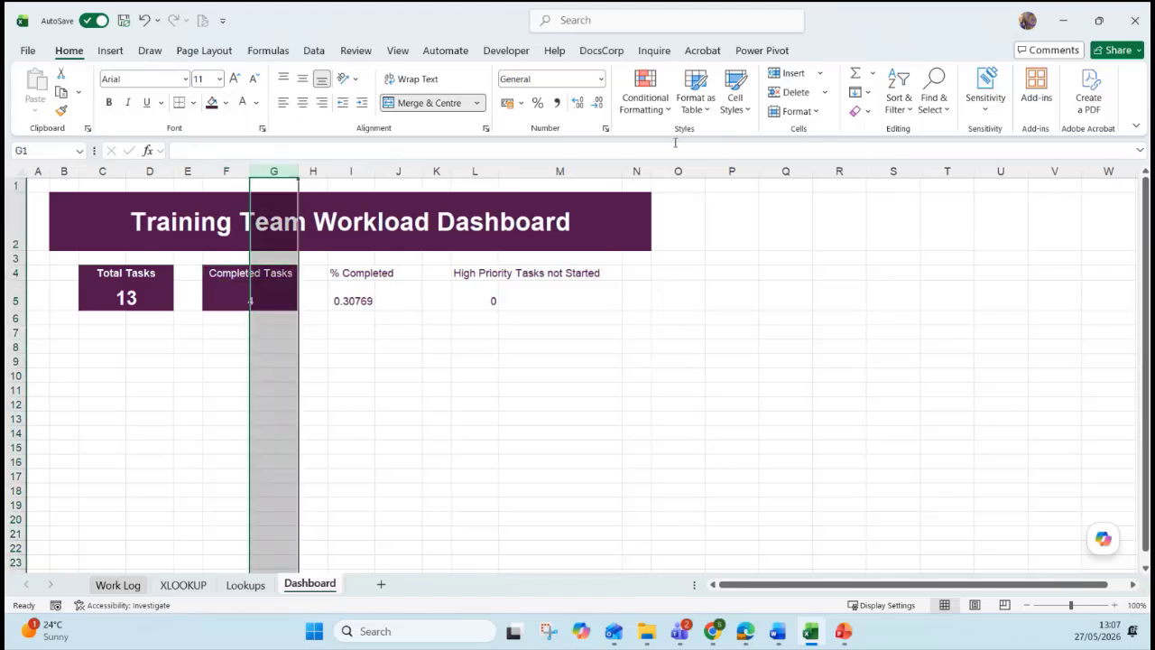
click(806, 115)
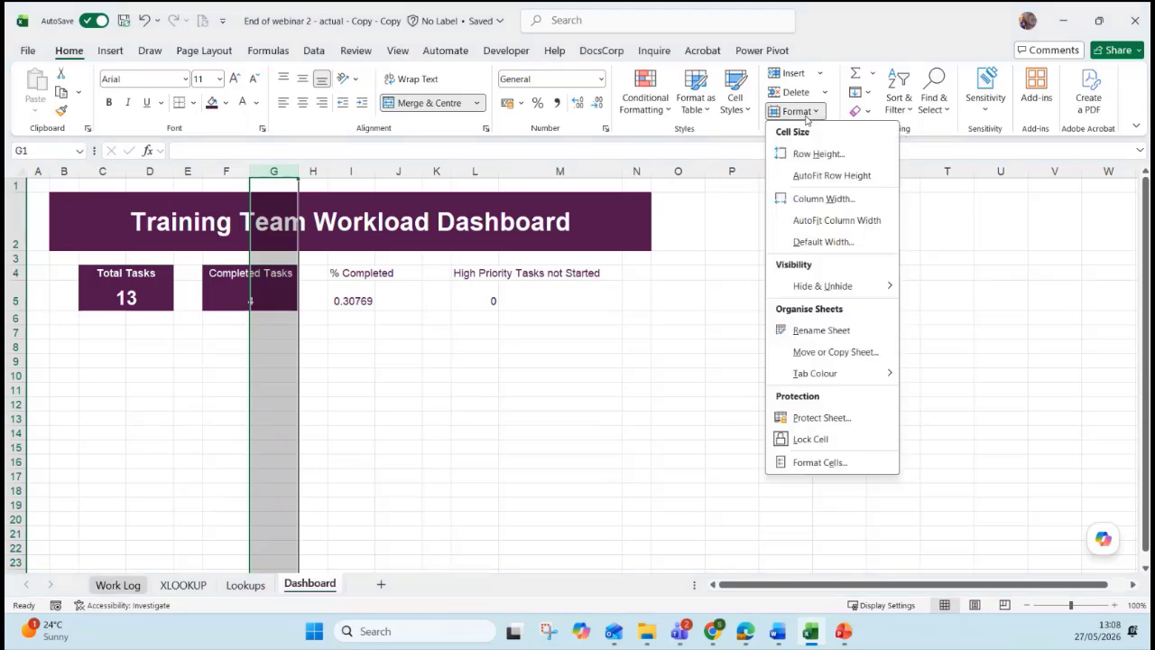
click(823, 200)
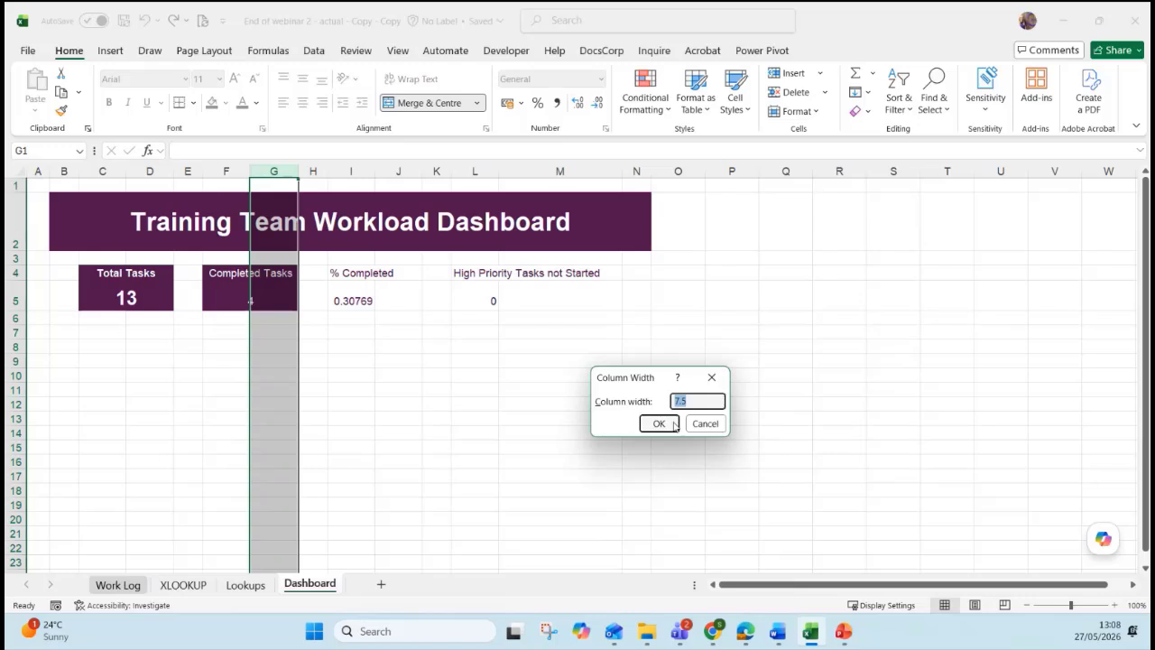
click(711, 377)
click(470, 374)
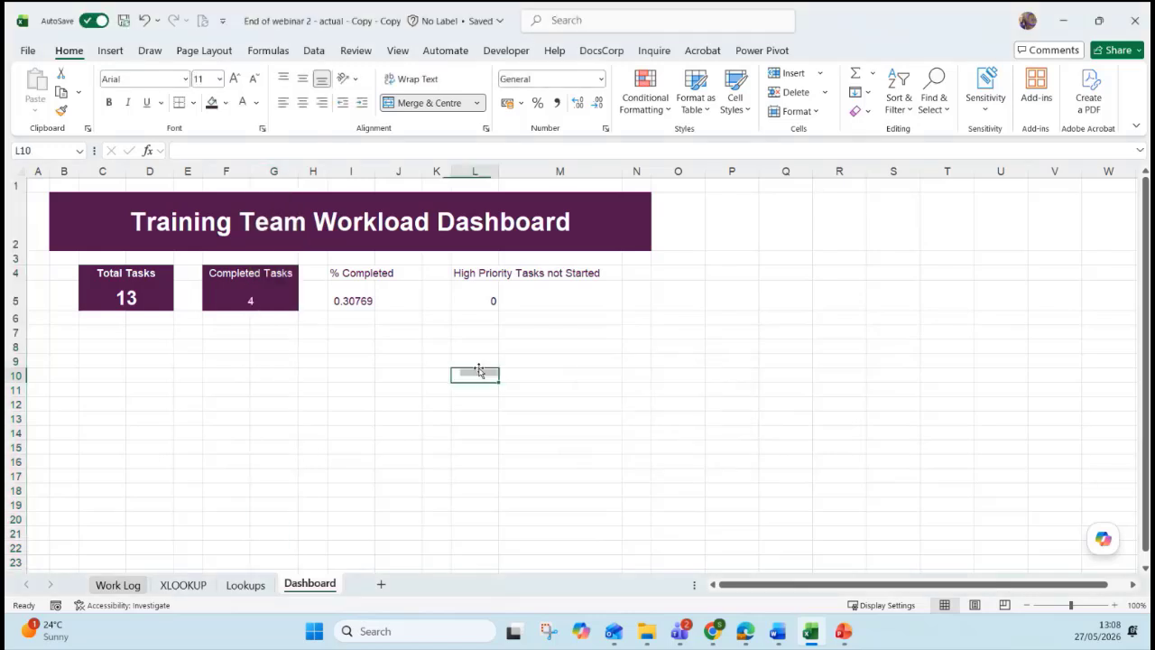
click(188, 171)
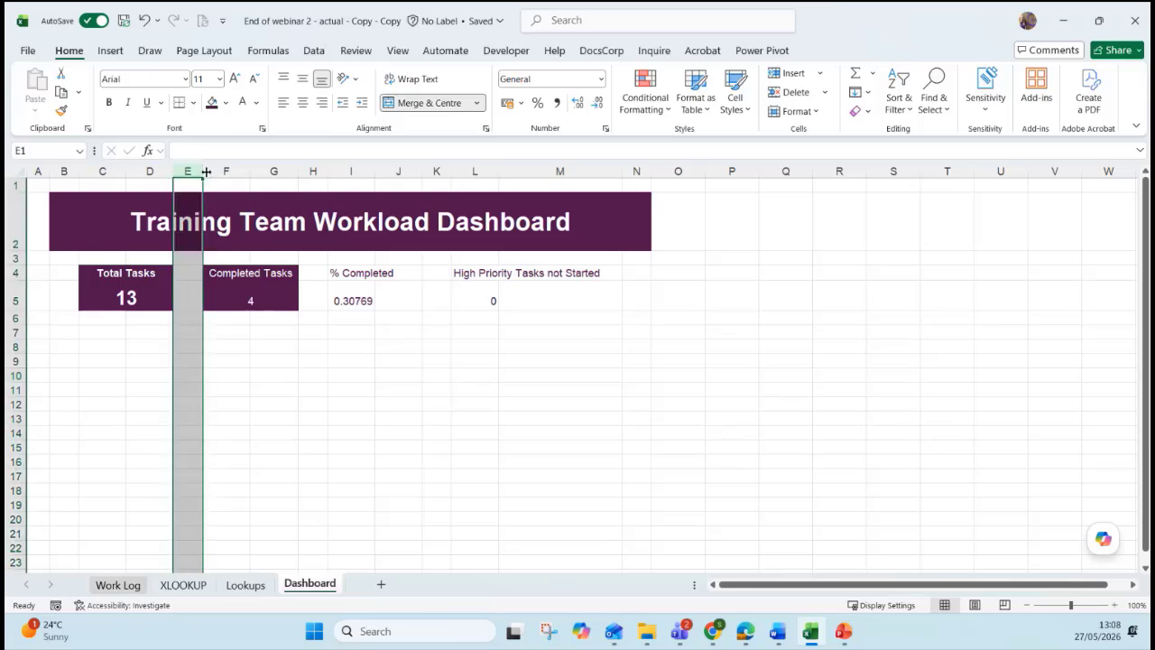
ctrl+click(321, 170)
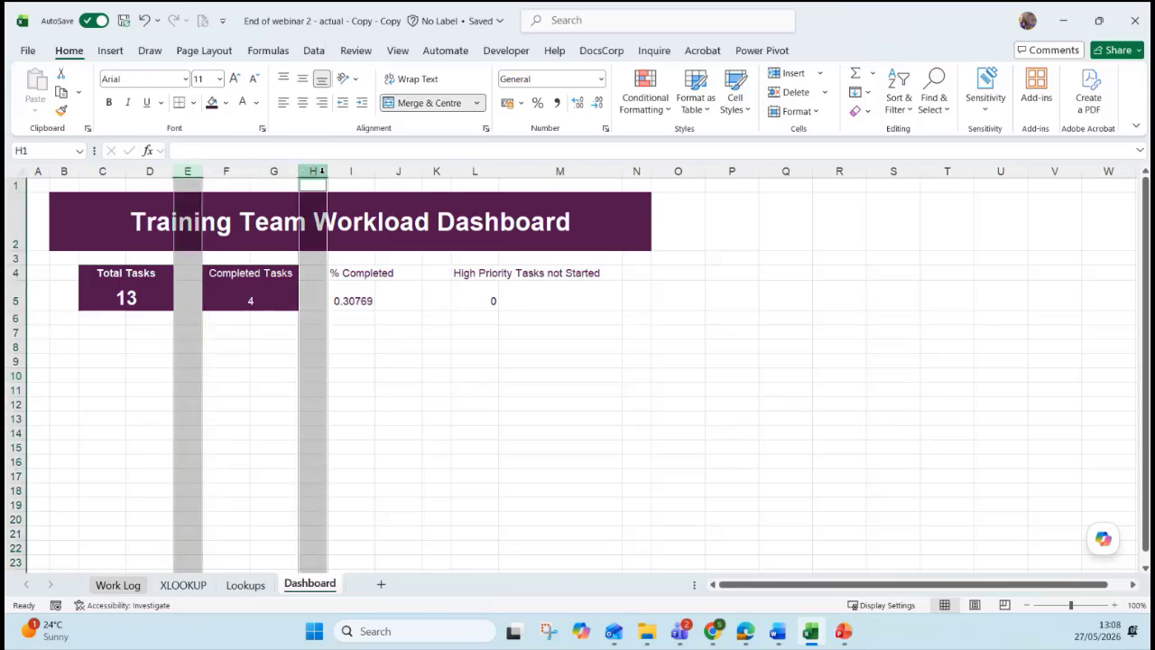
ctrl+click(434, 171)
ctrl+click(636, 170)
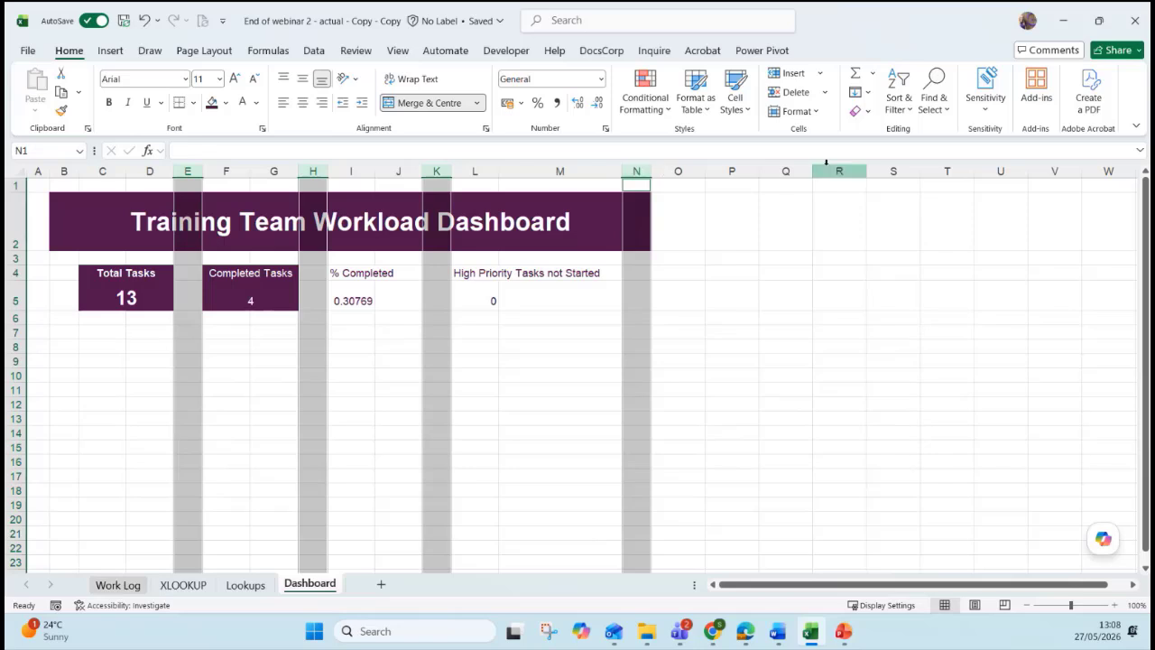
click(797, 112)
click(817, 198)
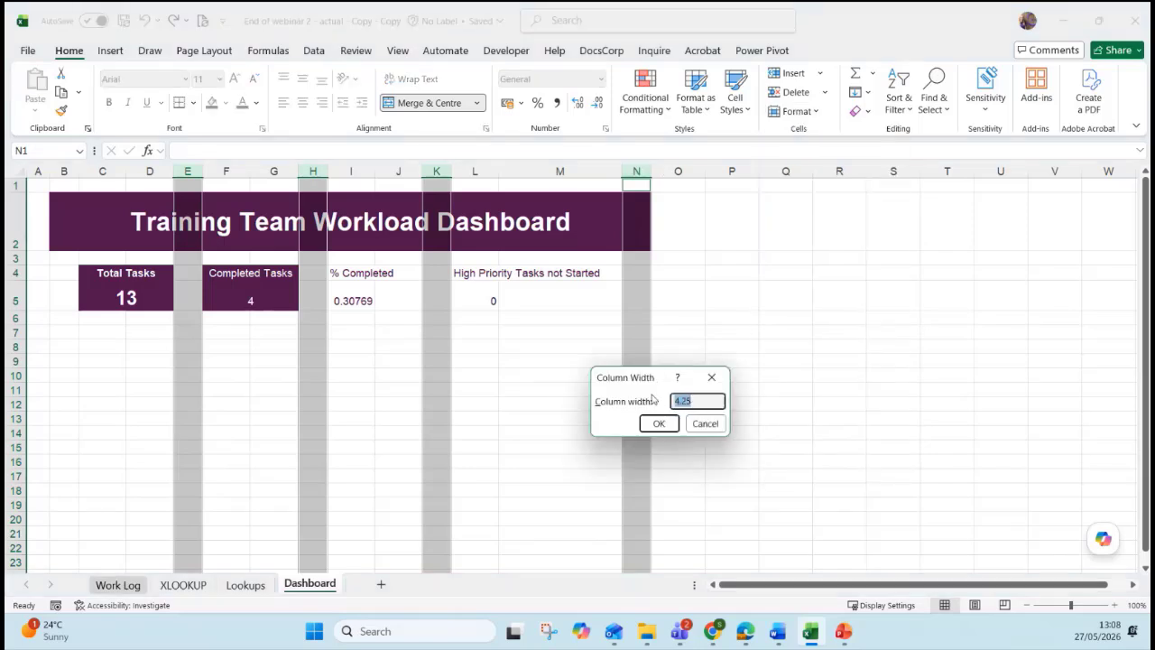
click(704, 423)
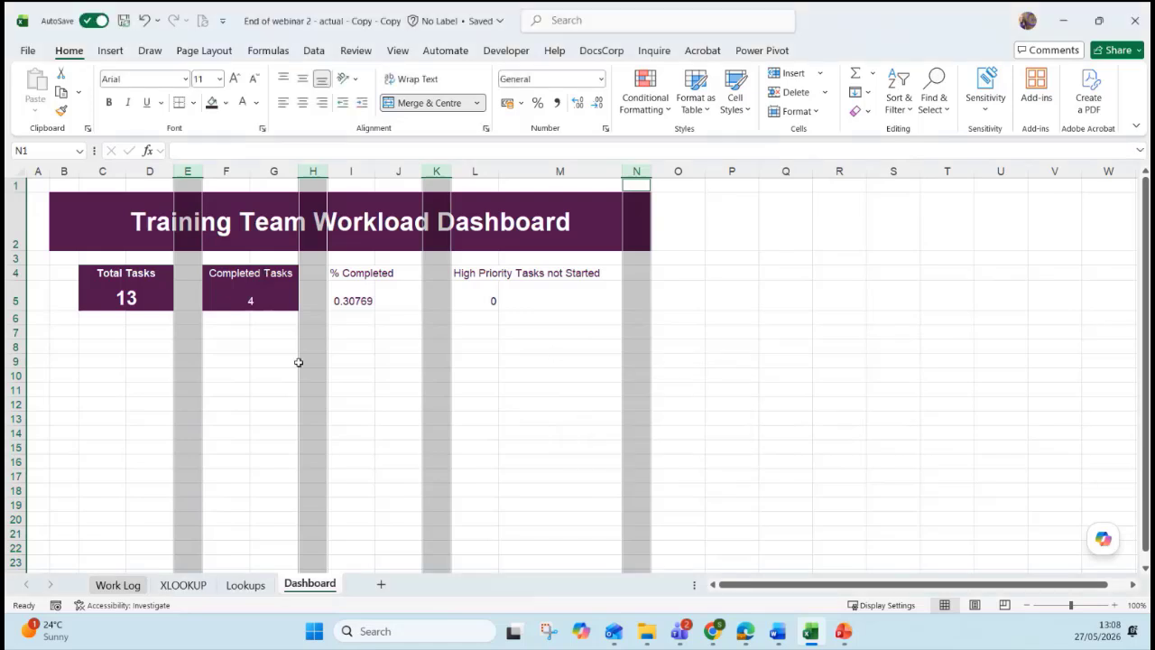
click(312, 343)
click(250, 294)
click(235, 271)
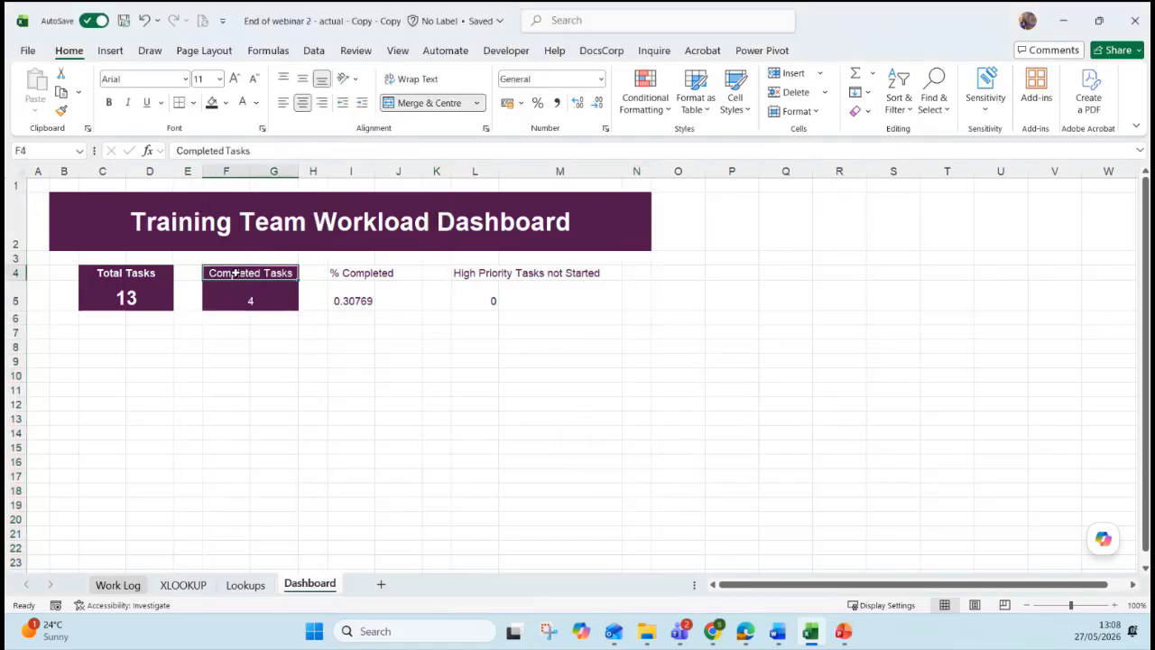
Bold the Completed Tasks heading and its count.
key(ctrl+b)
key(Down)
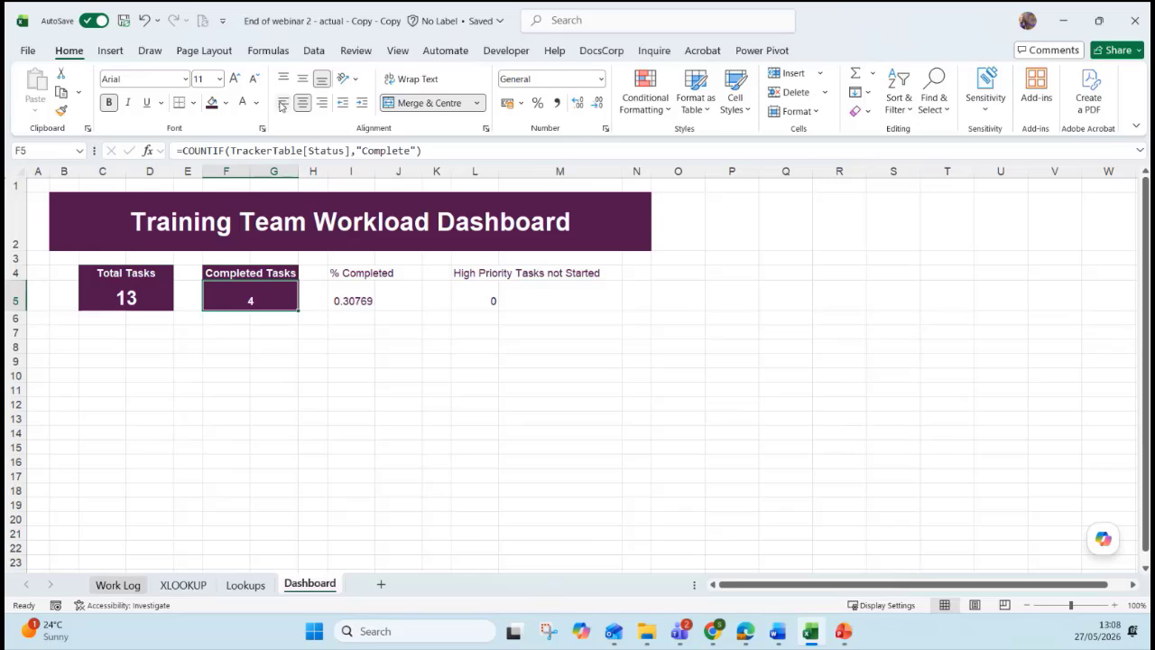
click(353, 318)
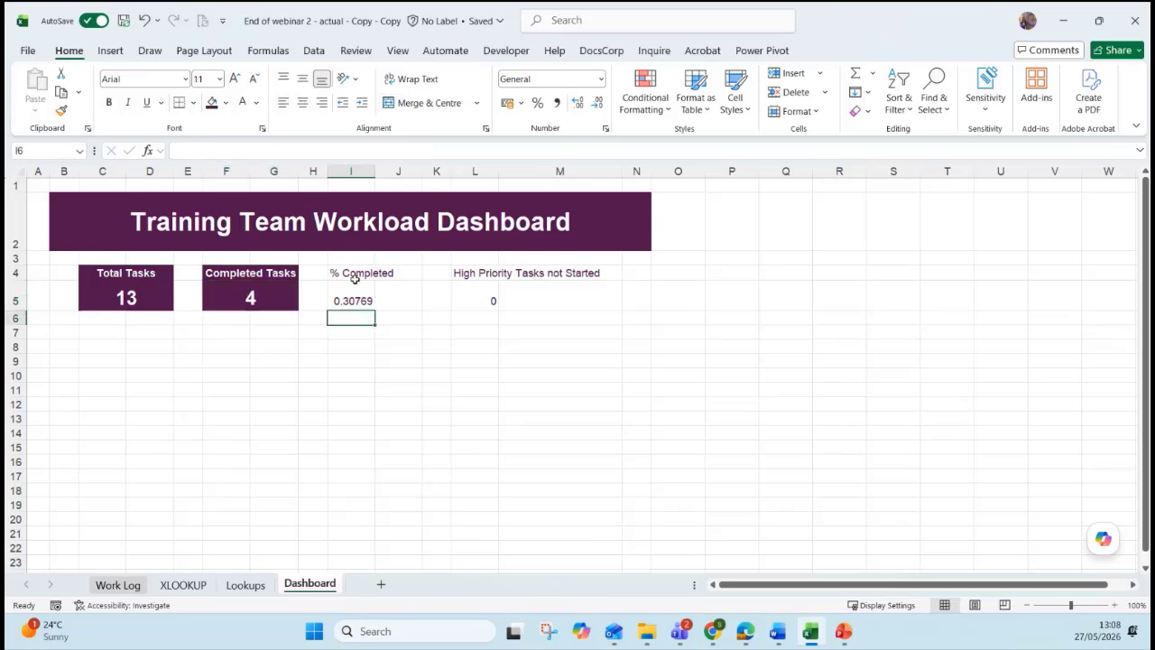
Fill the % Completed block I4:J5 dark purple and merge-centre its heading and value.
drag(353, 273, 398, 301)
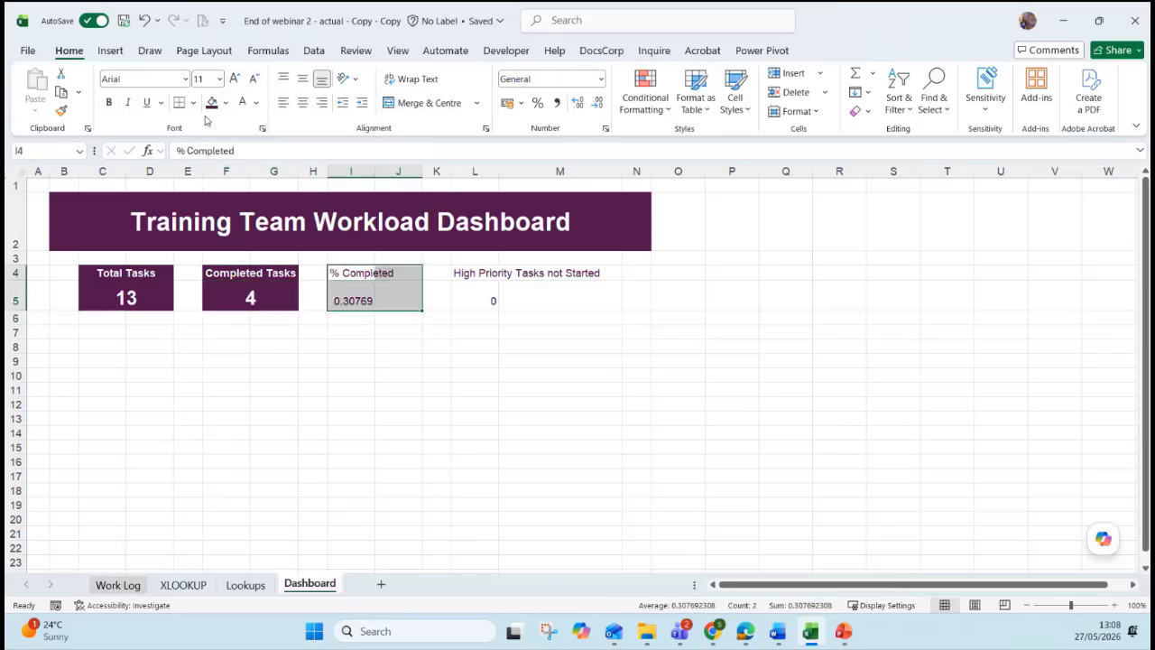
click(211, 102)
click(433, 326)
click(370, 300)
click(370, 273)
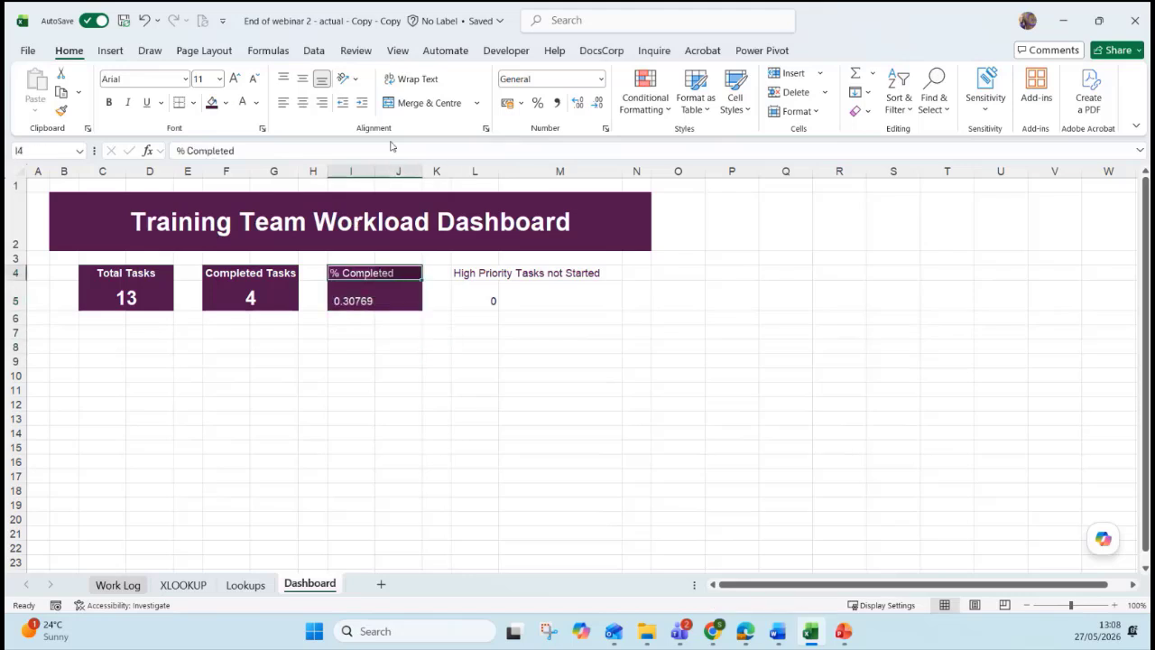
click(424, 102)
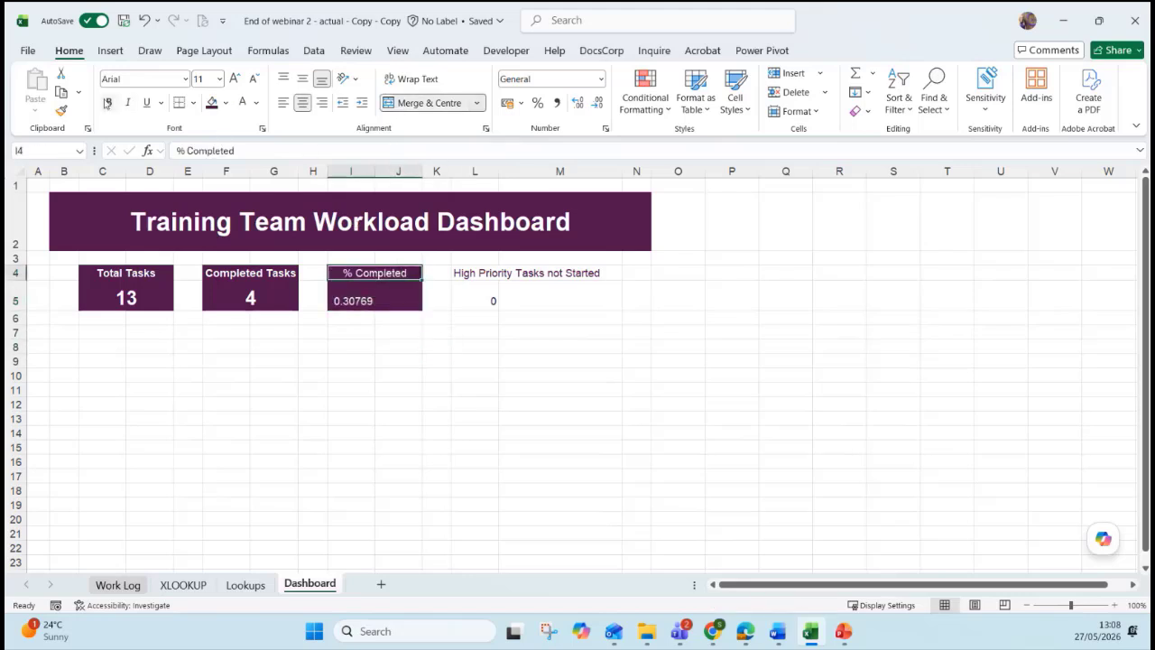
click(401, 300)
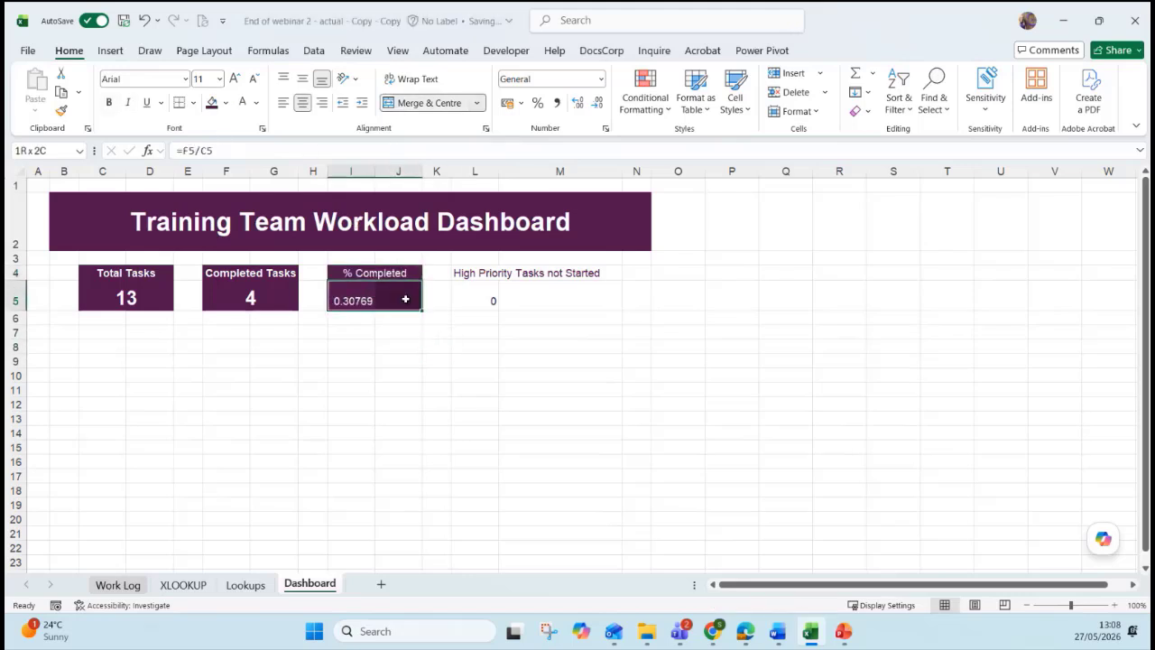
click(416, 102)
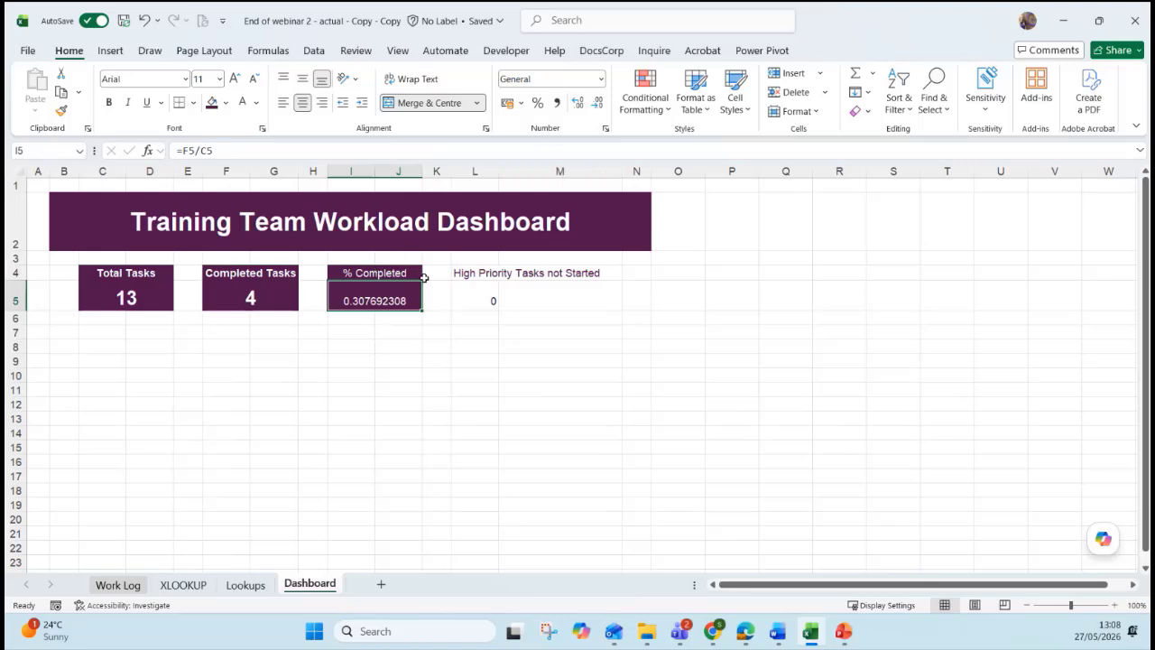
Format the completion value as a bold 31% at size 22.
click(537, 104)
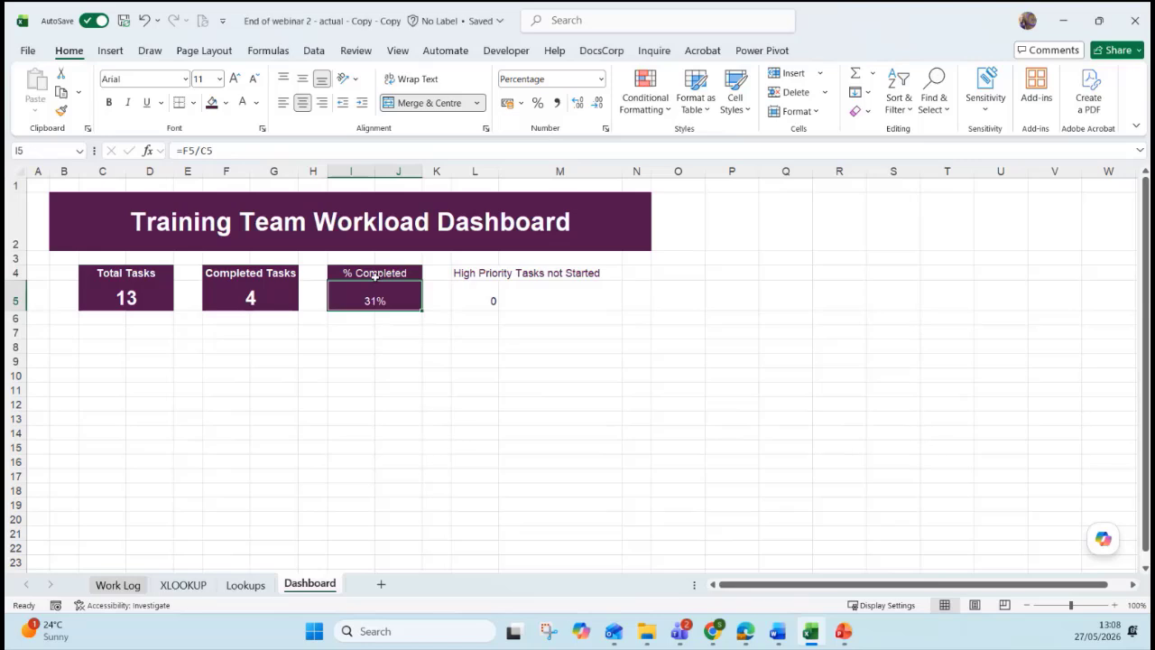
click(108, 102)
click(234, 79)
click(235, 79)
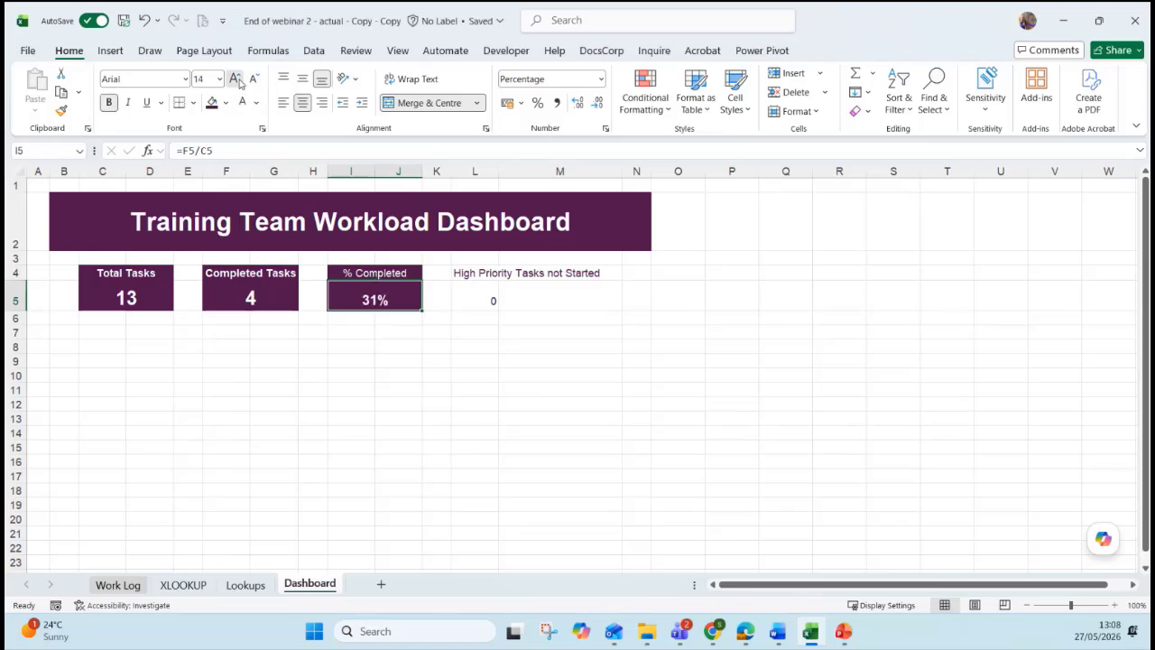
click(235, 78)
click(234, 79)
click(235, 78)
click(235, 78)
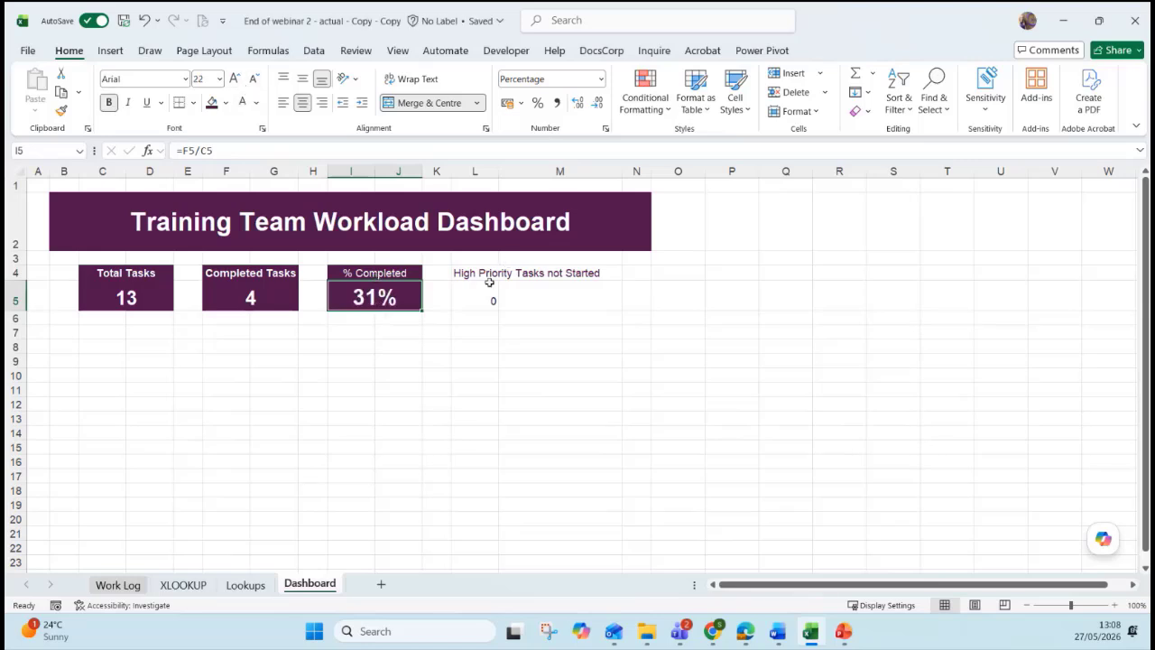
Merge-centre the High Priority heading across L4:M4 with dark purple fill and white text.
drag(487, 274, 587, 274)
click(429, 102)
click(211, 102)
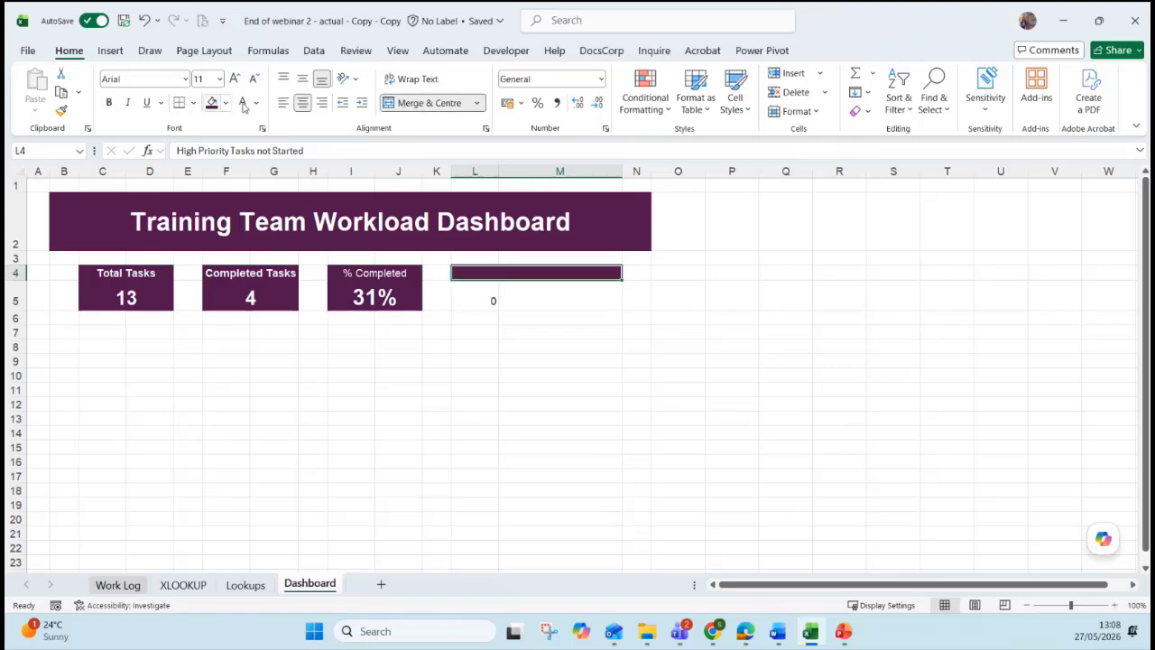
click(242, 102)
Merge-centre the high-priority count in L5:M5 as a bold white 0 on purple, size 20.
drag(495, 298, 532, 293)
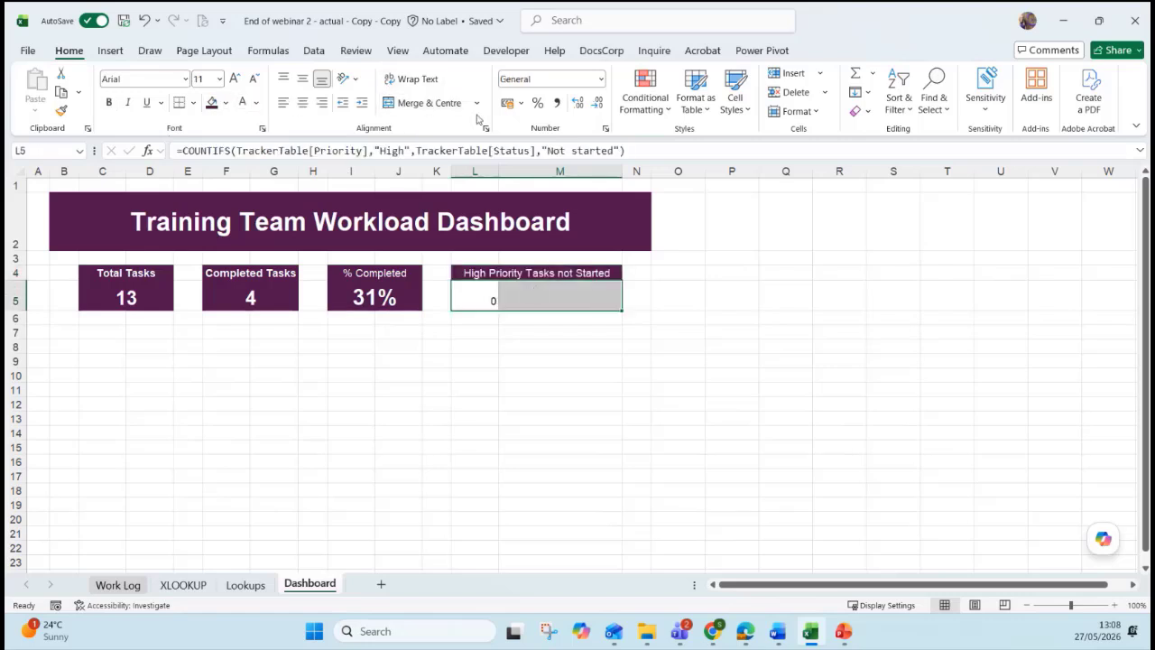
click(429, 102)
click(109, 102)
click(242, 102)
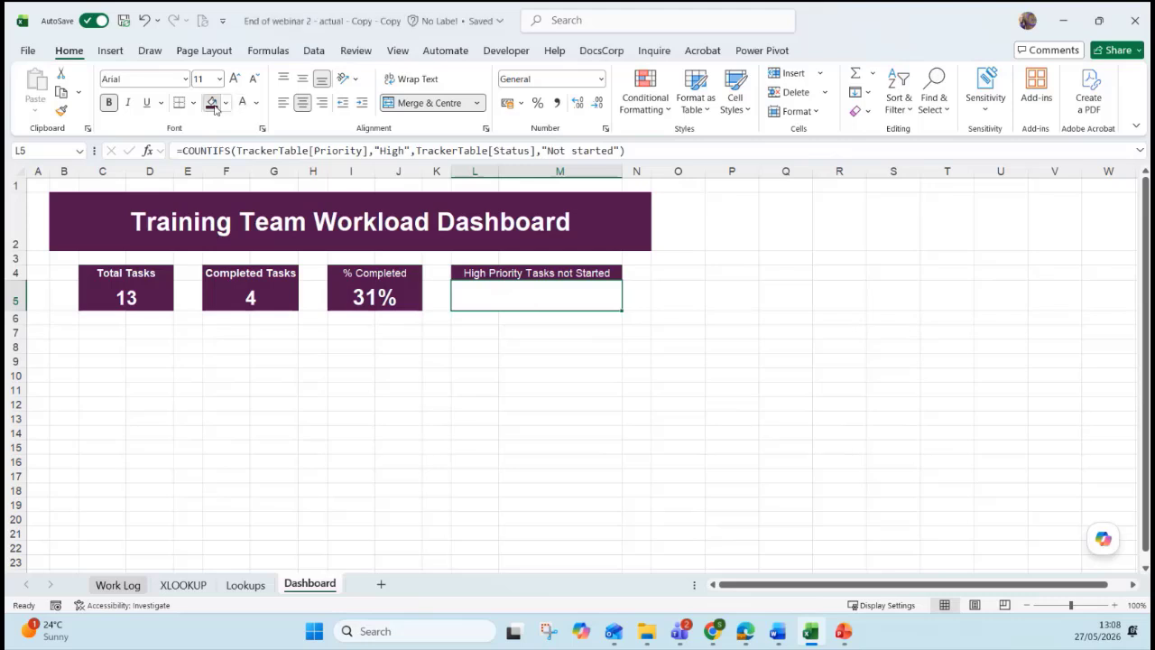
click(211, 102)
click(233, 79)
click(234, 79)
click(234, 79)
click(234, 79)
click(233, 78)
Review the finished 31% card.
click(463, 424)
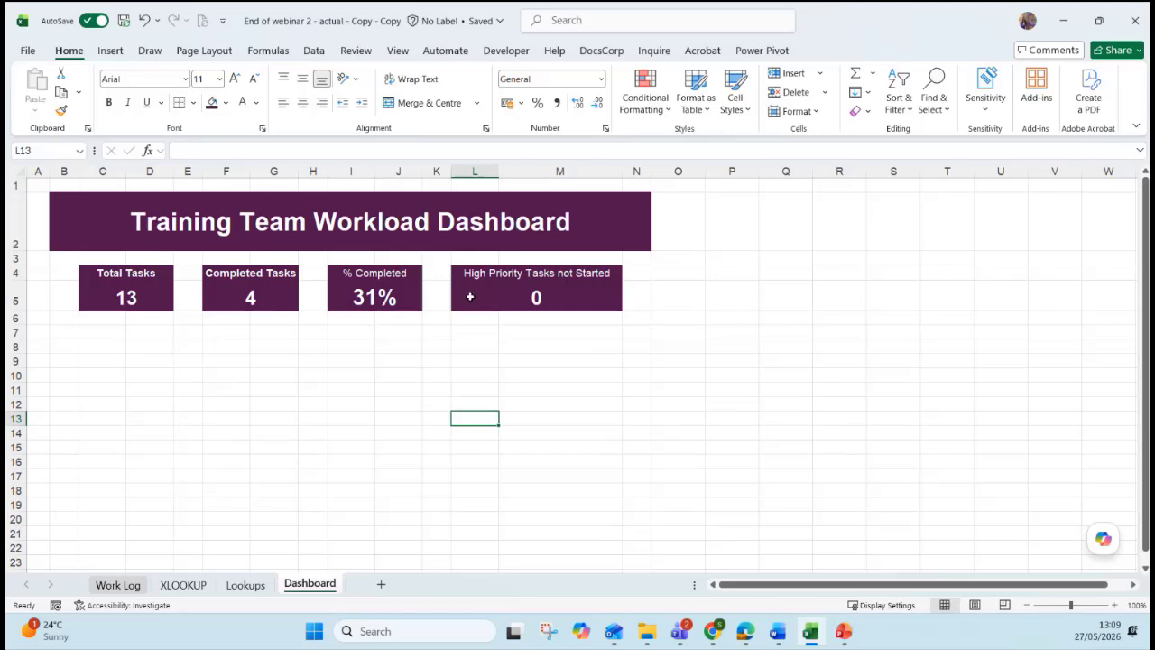
click(396, 297)
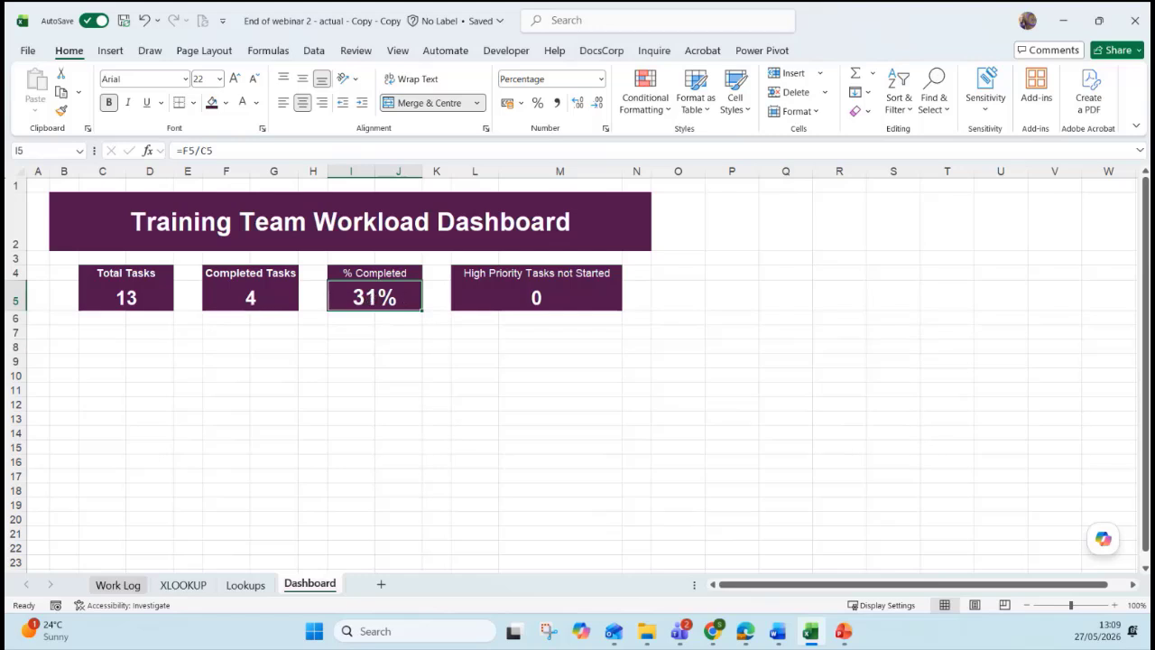
key(alt+Tab)
Switch to the Work Log sheet and place the active cell in the task table.
click(119, 585)
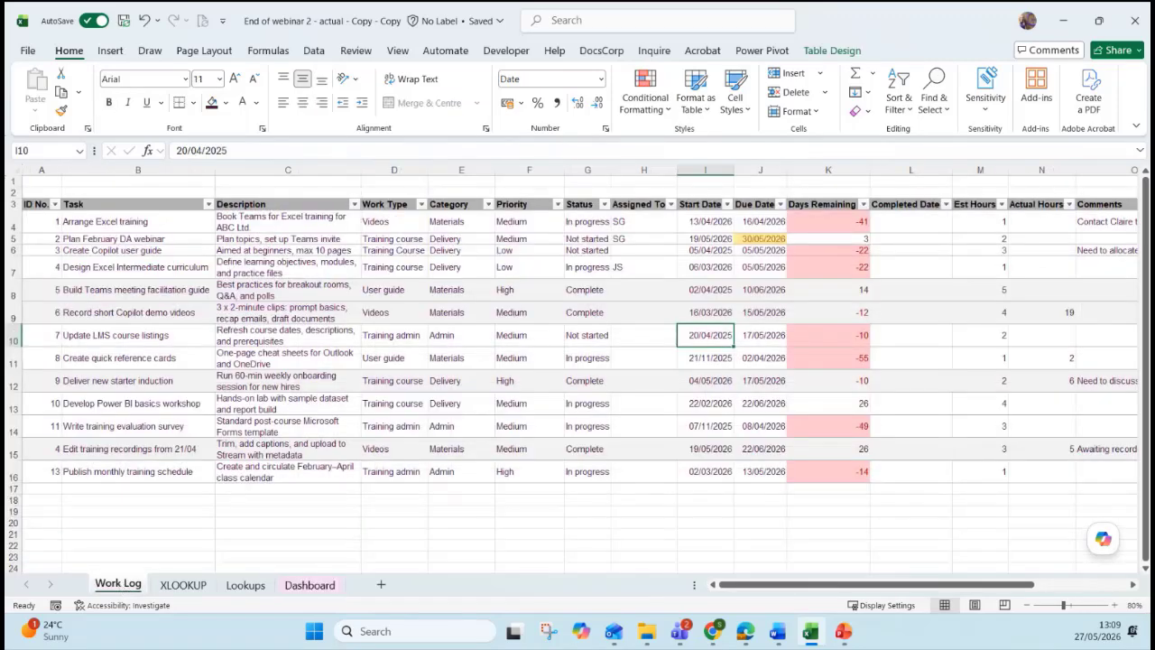
click(110, 50)
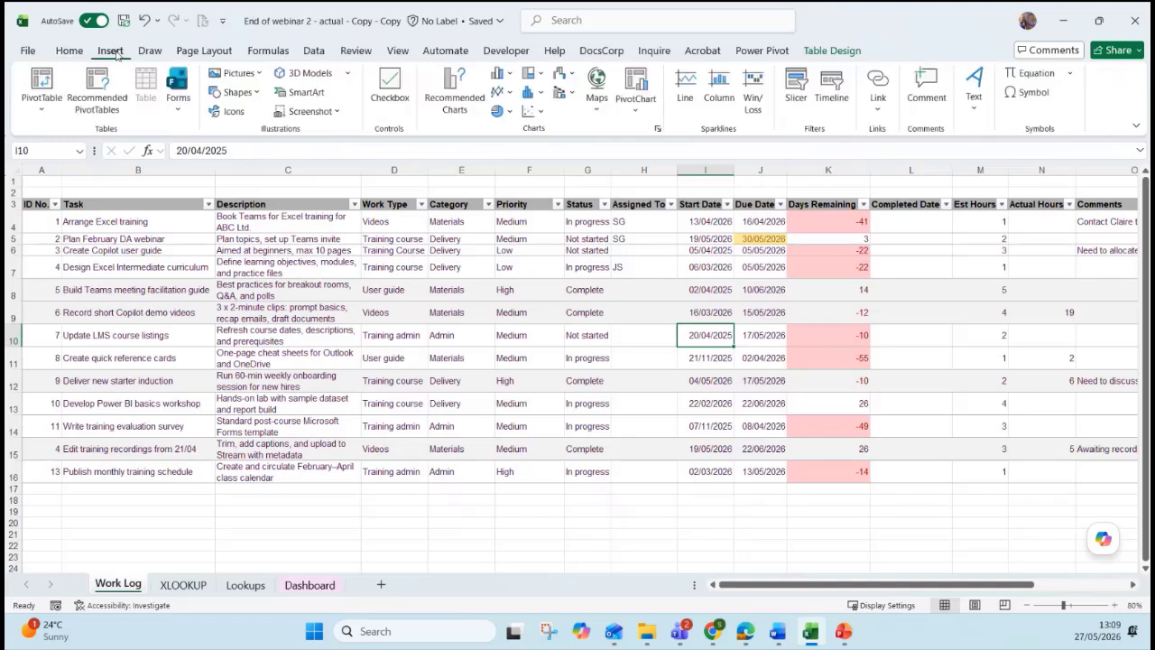
click(379, 311)
click(309, 375)
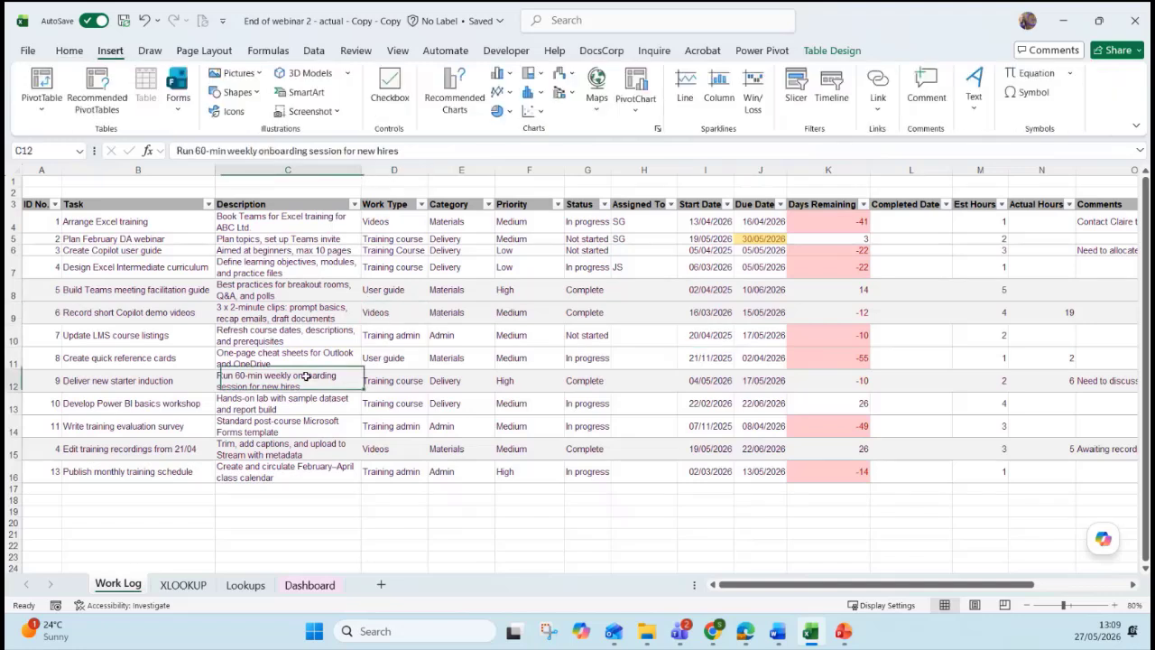
click(273, 251)
click(616, 289)
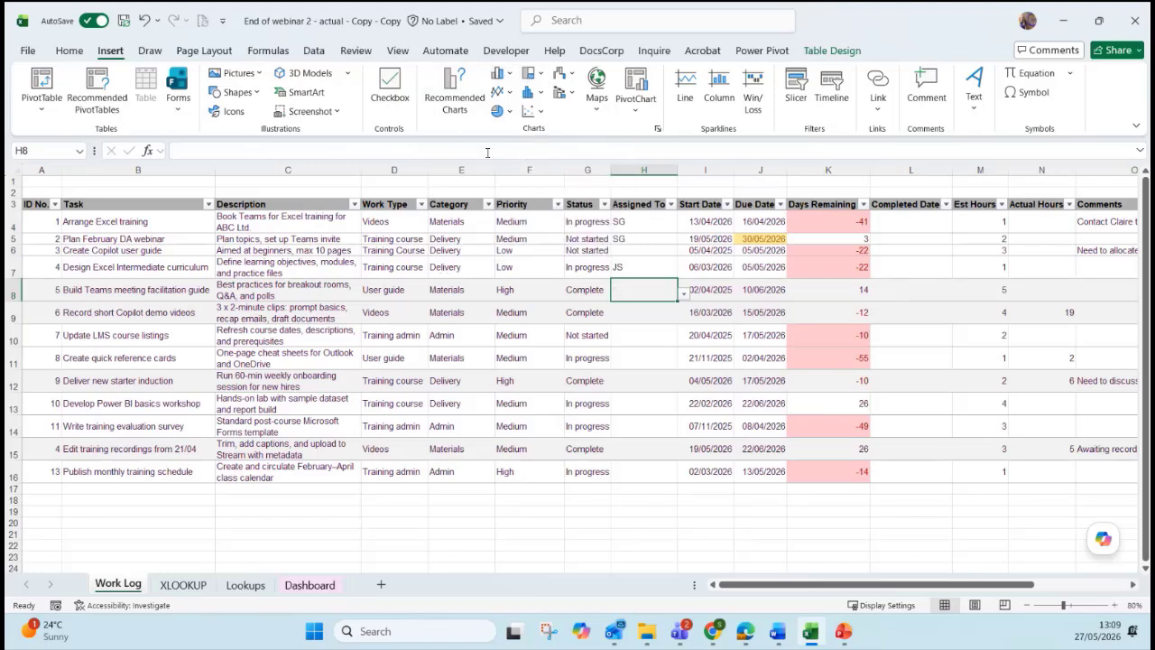
Browse the recommended charts and pick the Count of Task by Priority clustered column chart.
click(458, 115)
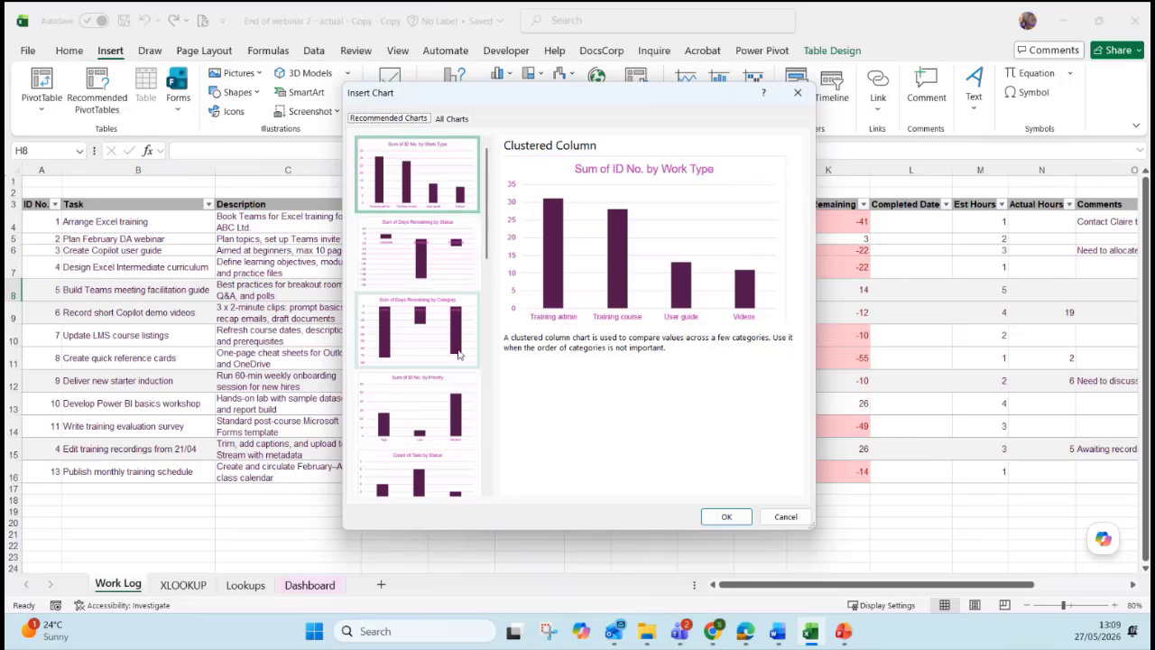
scroll(485, 271, down, 1)
scroll(486, 271, down, 5)
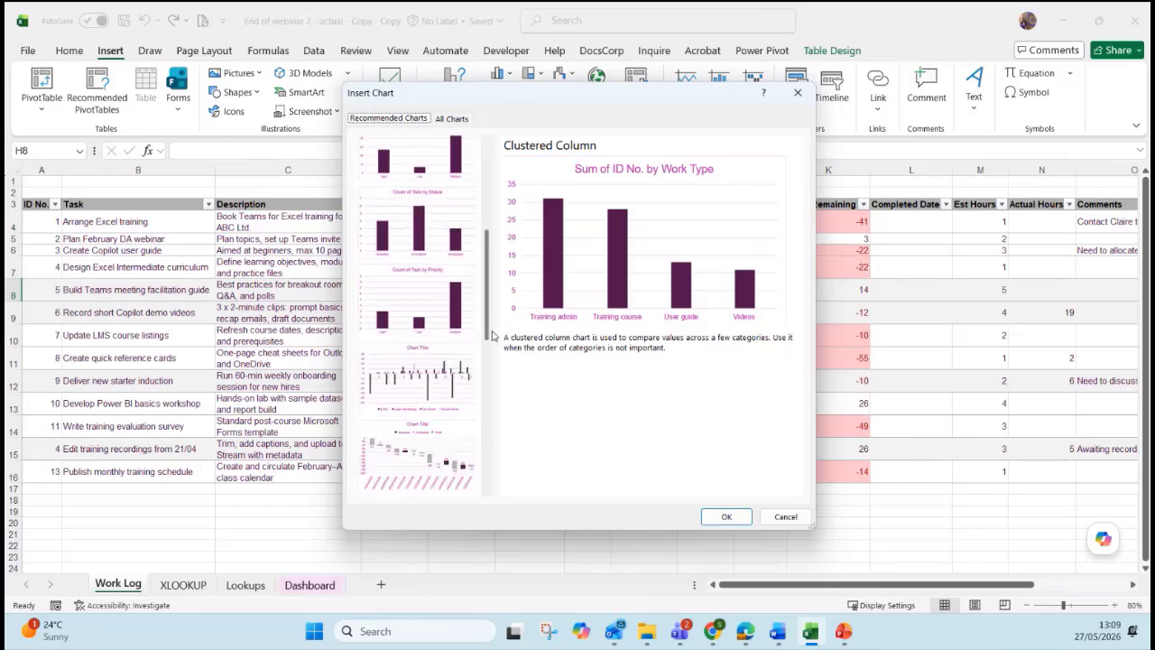
click(436, 309)
click(438, 364)
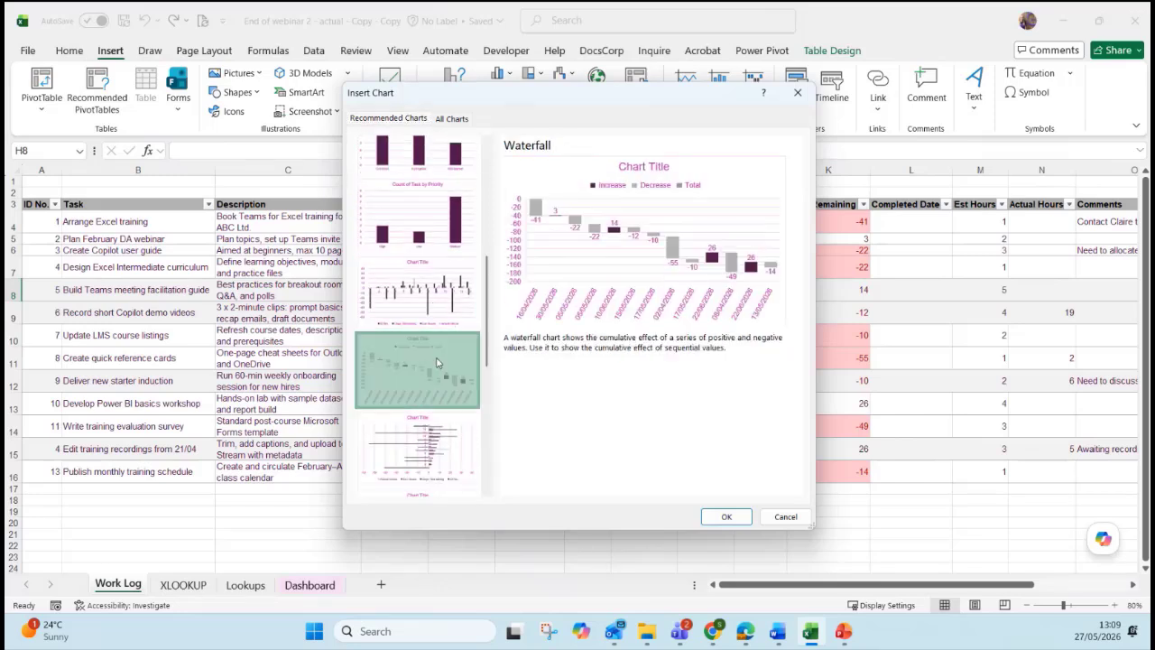
scroll(433, 363, up, 6)
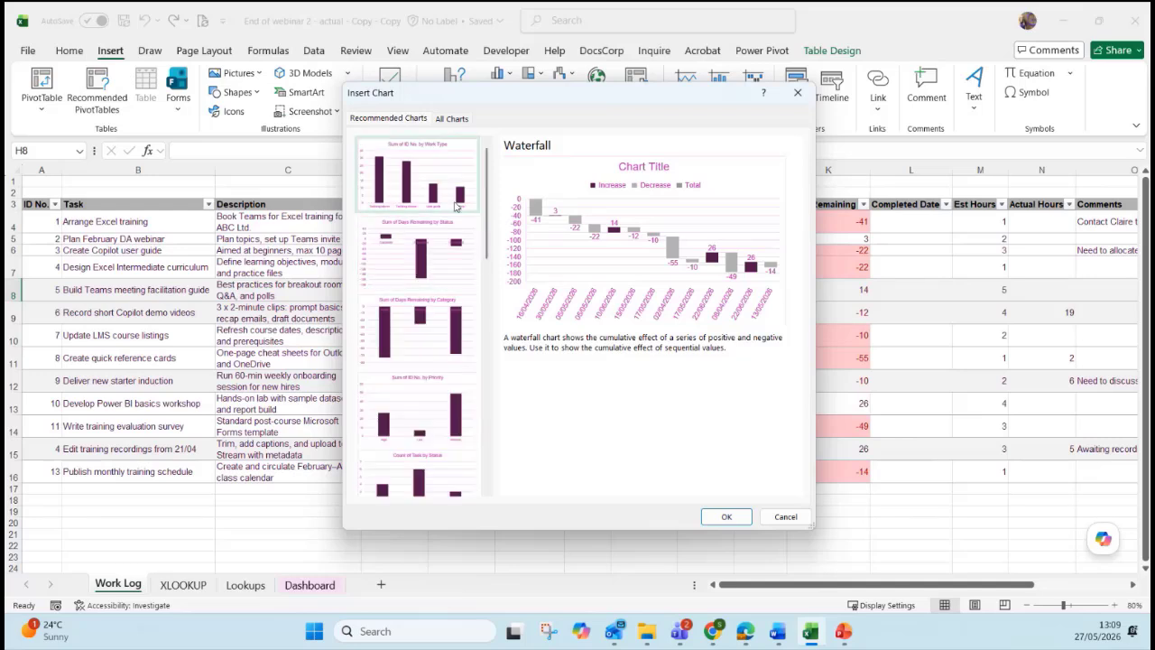
click(447, 200)
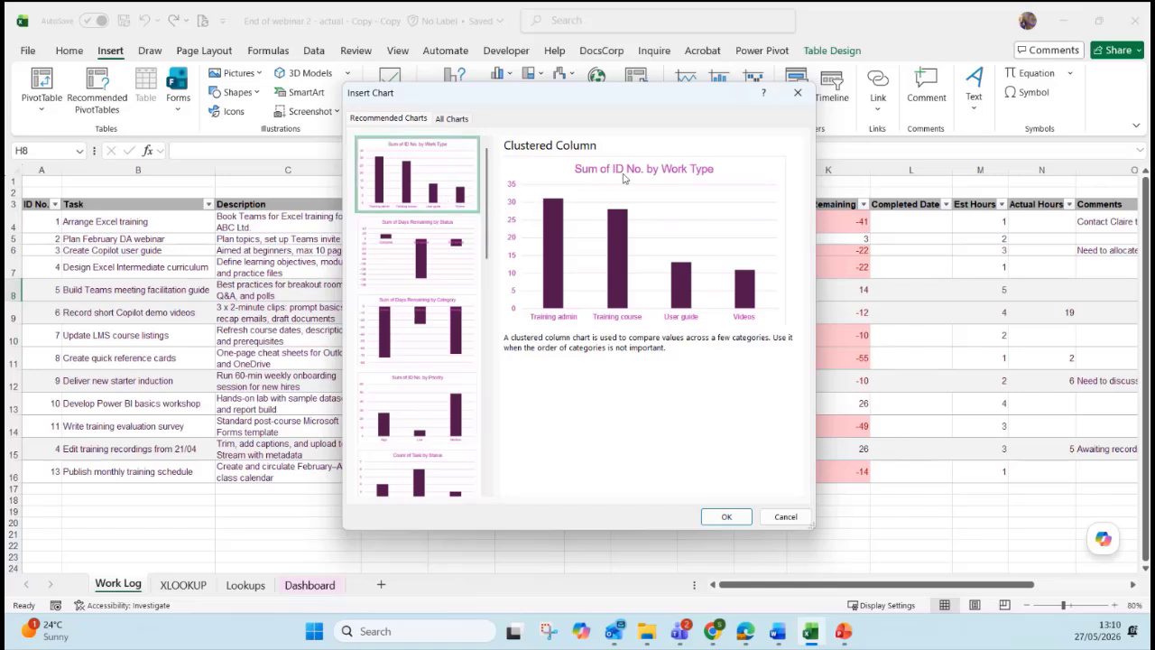
click(435, 259)
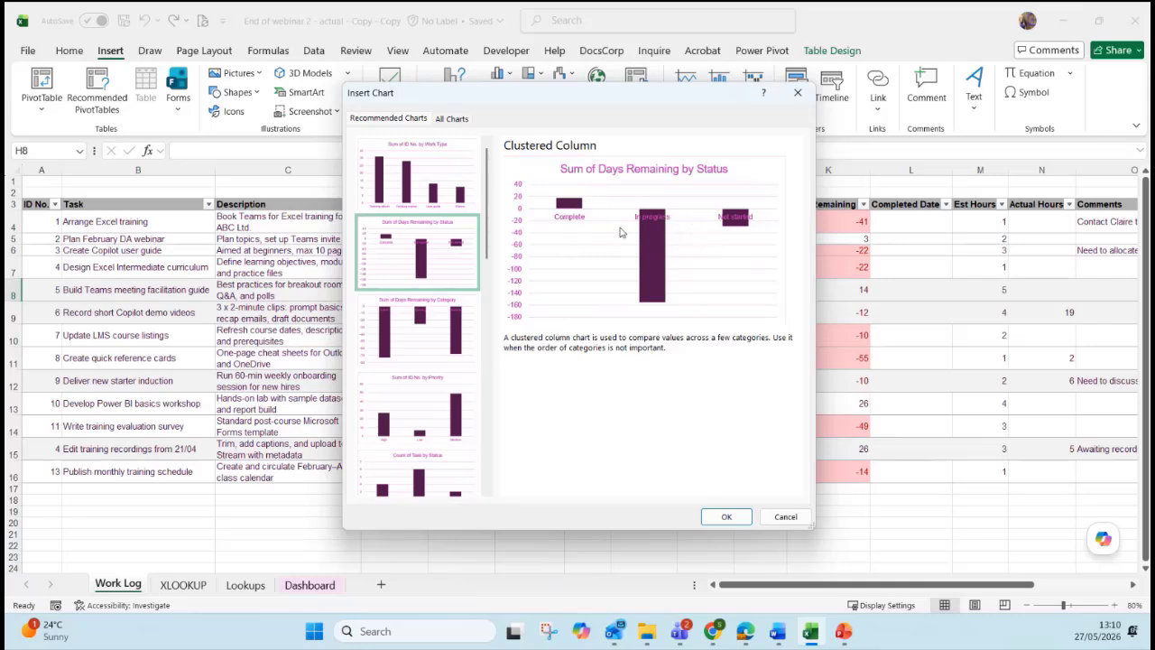
click(424, 329)
scroll(430, 329, down, 3)
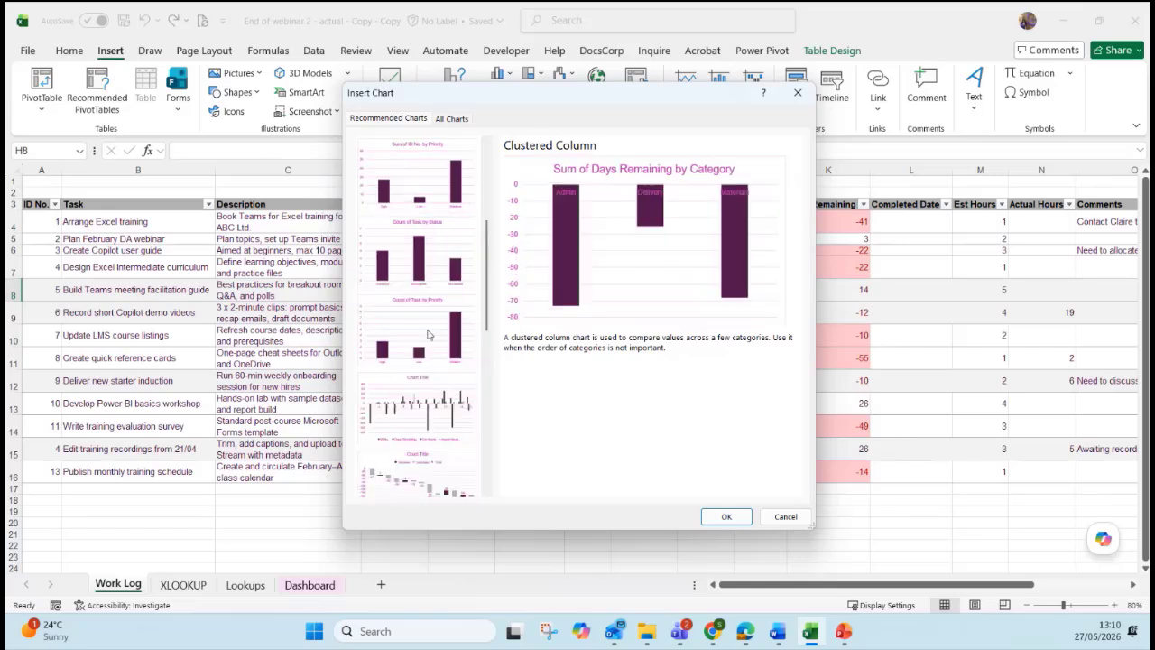
click(429, 336)
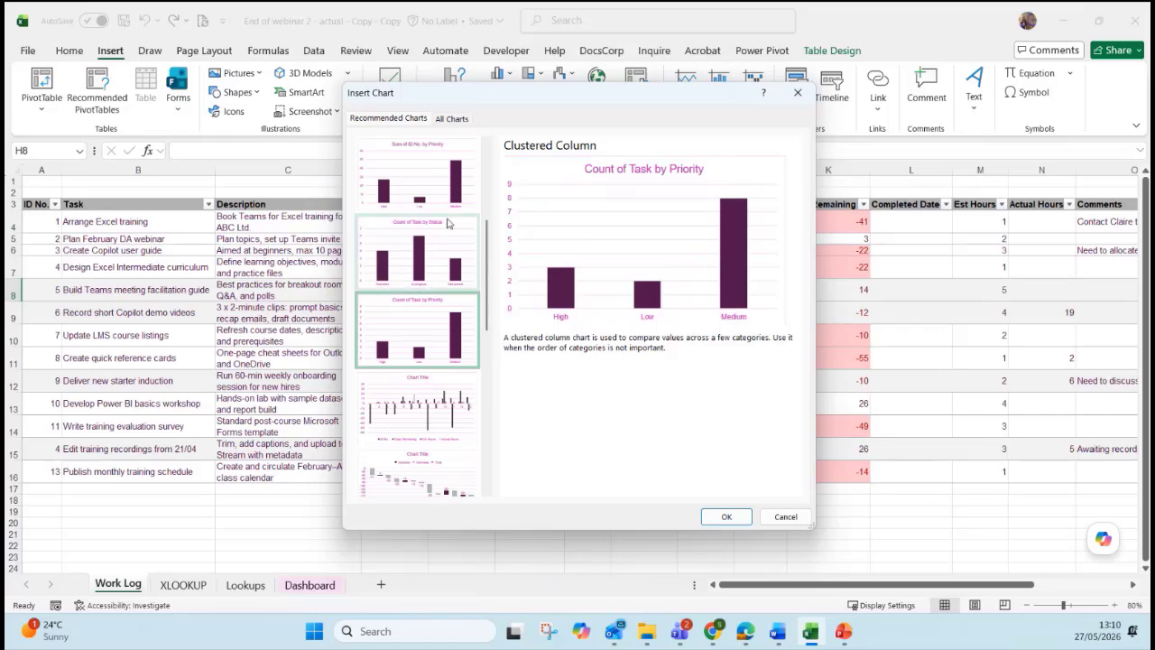
Insert the Count of Task by Priority PivotChart, then delete the resulting Sheet1.
click(727, 518)
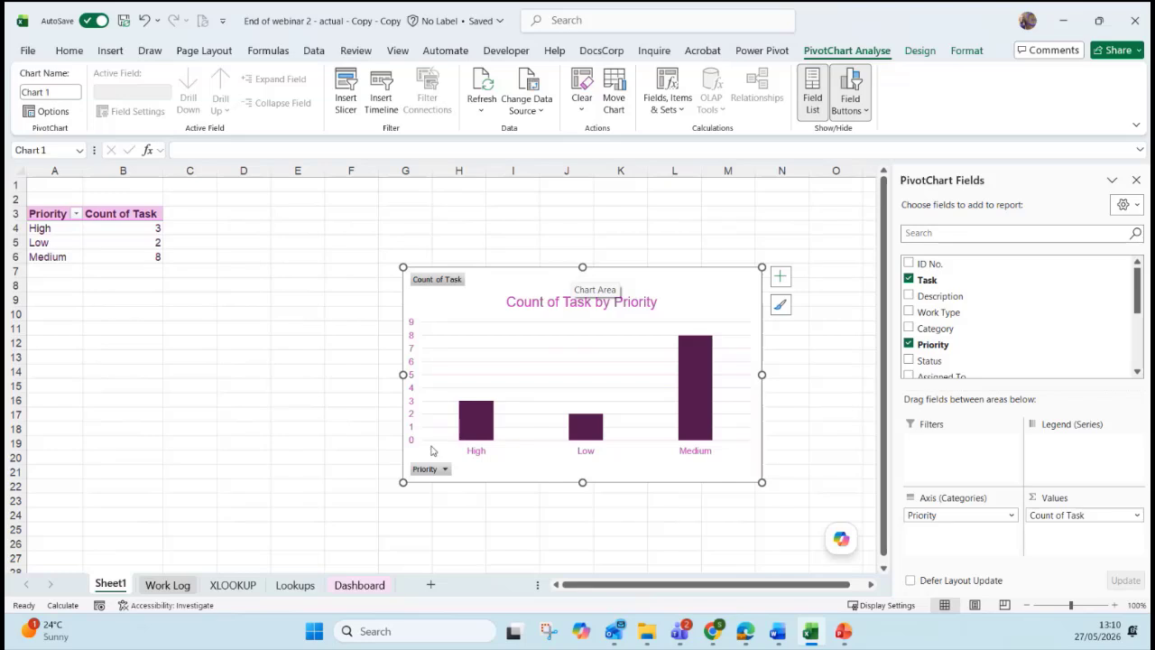
right_click(113, 586)
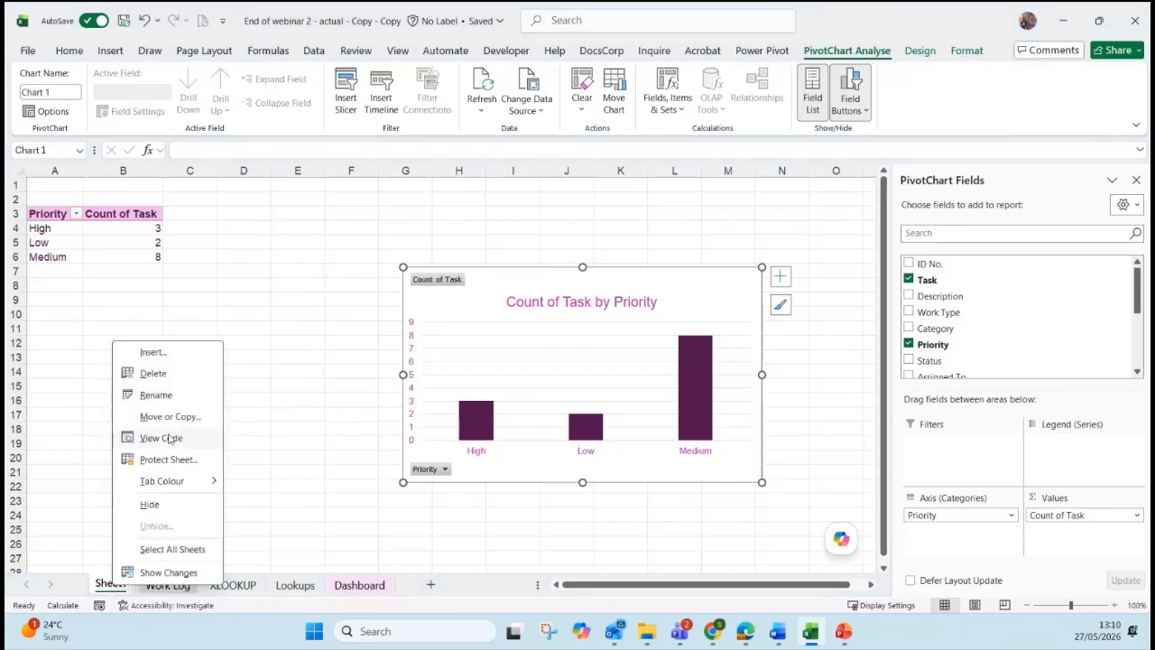
click(162, 372)
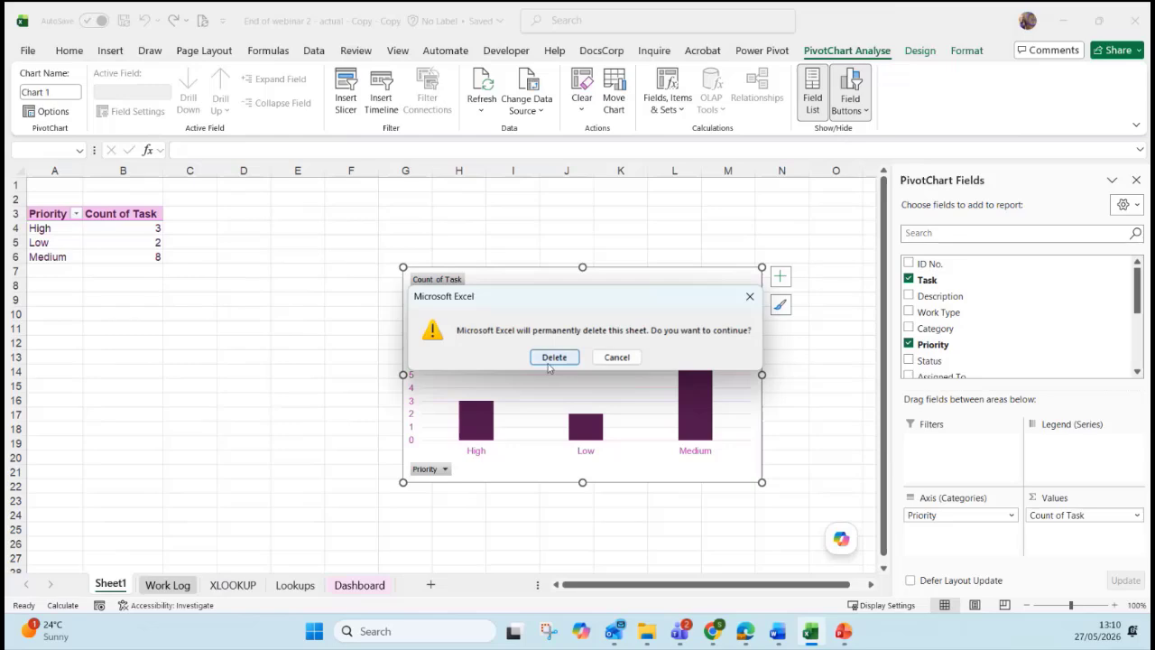
click(552, 359)
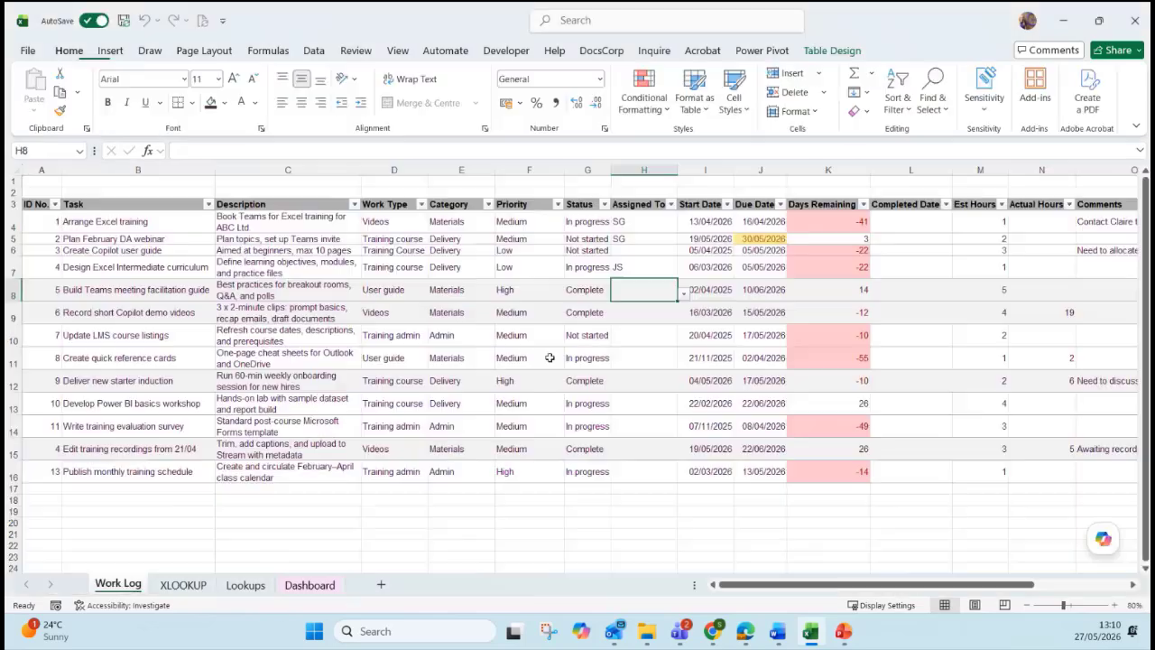
Compare Waterfall, Clustered Bar and Line suggestions, then insert the Clustered Bar chart on Work Log.
click(110, 52)
click(453, 99)
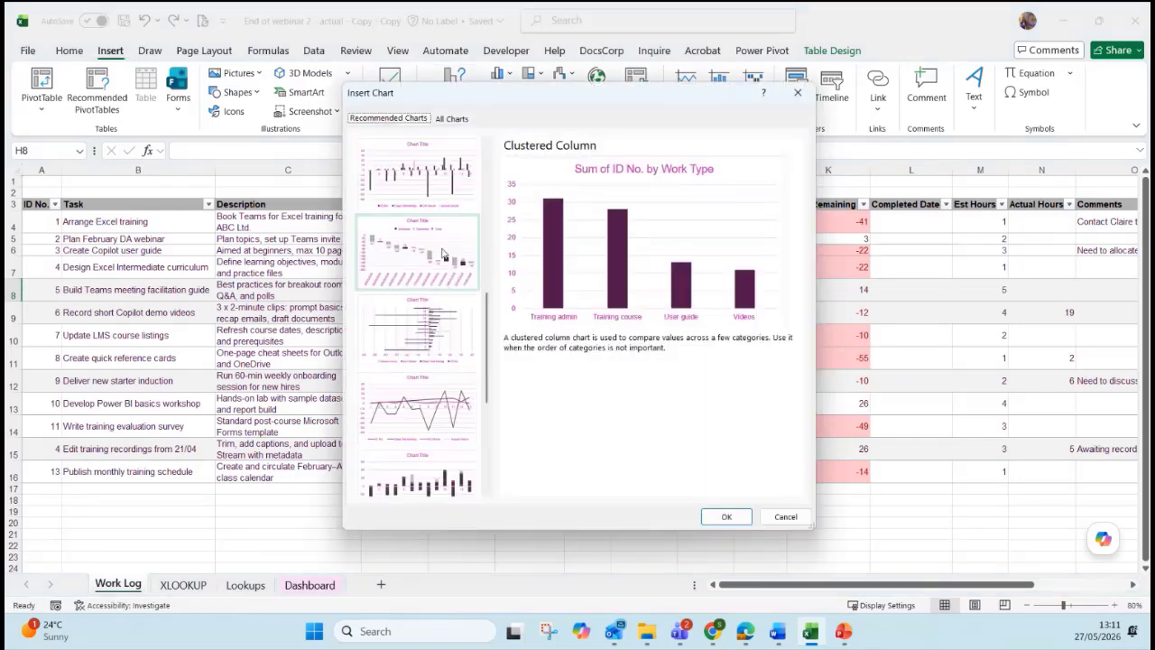
click(430, 200)
click(425, 252)
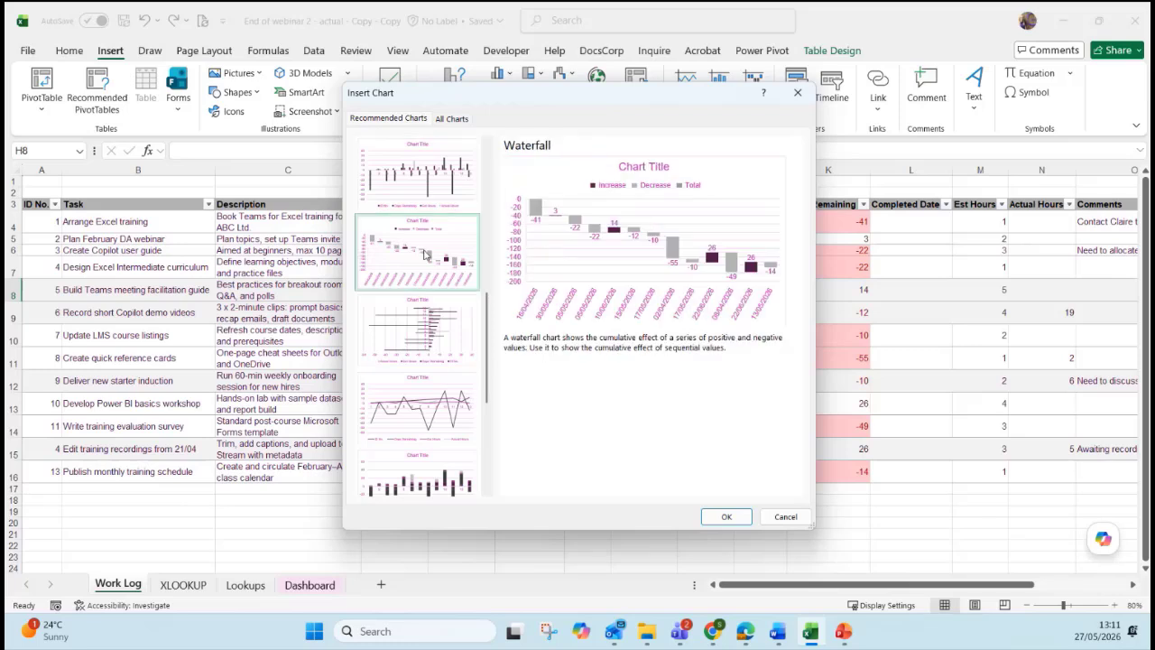
click(428, 309)
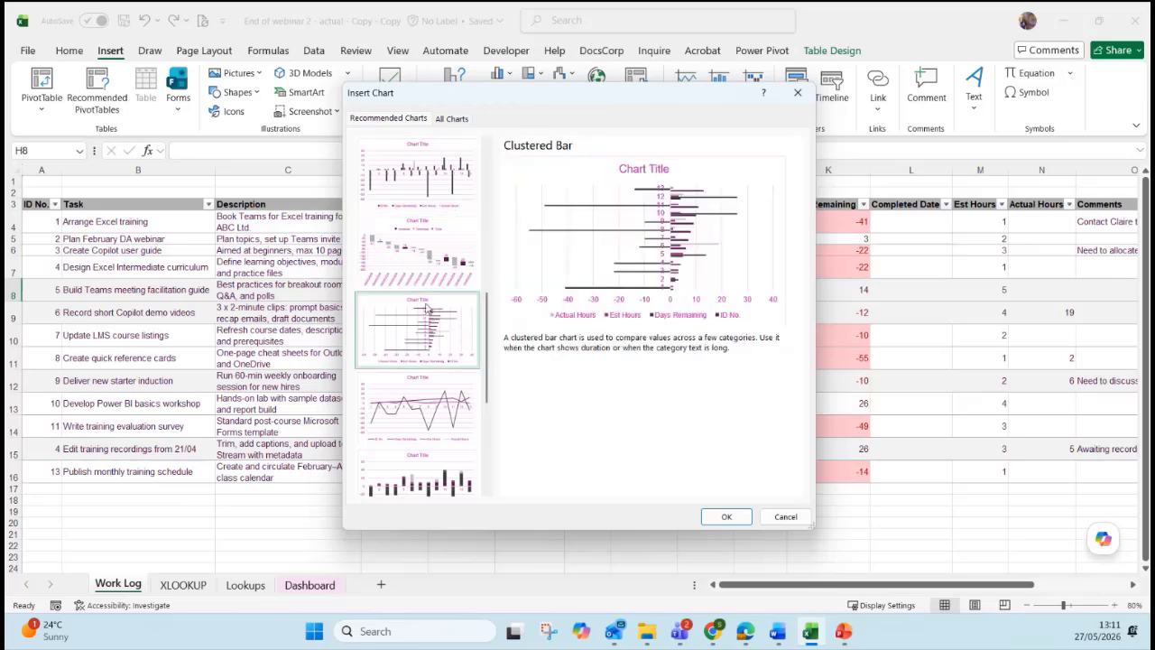
click(409, 415)
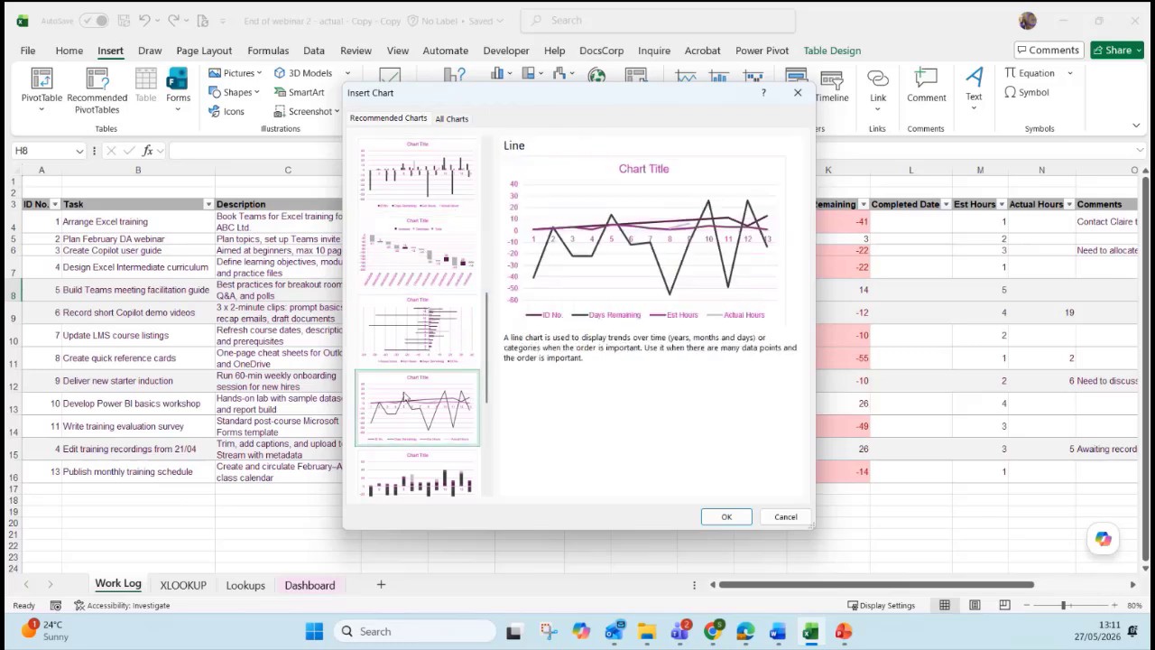
click(415, 271)
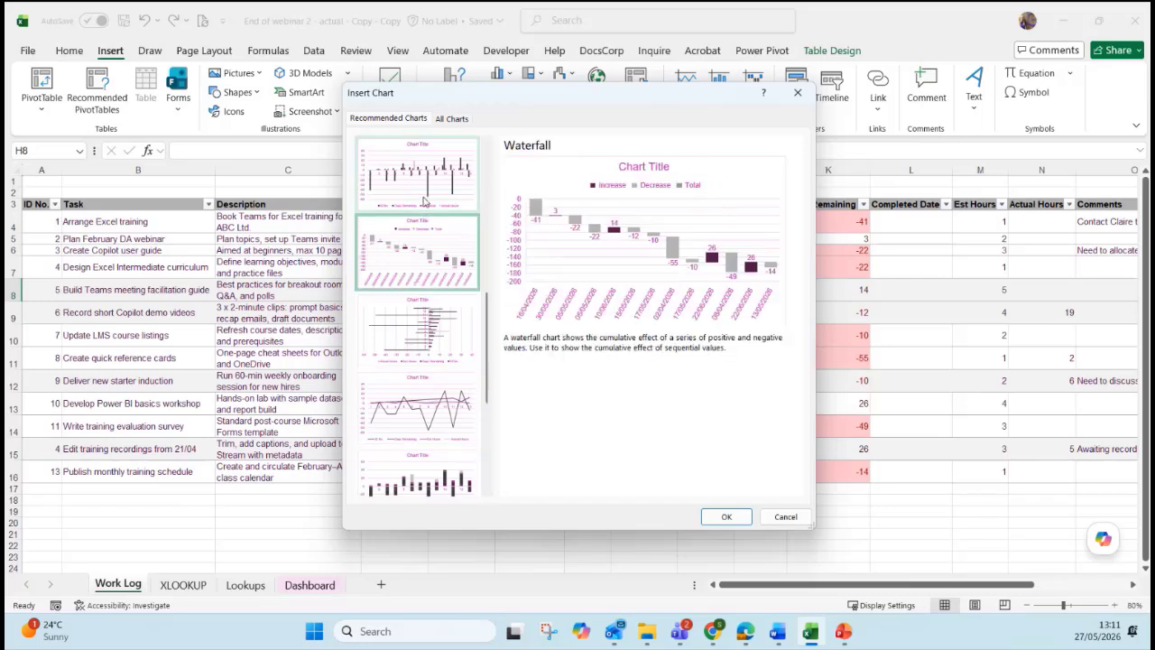
click(439, 342)
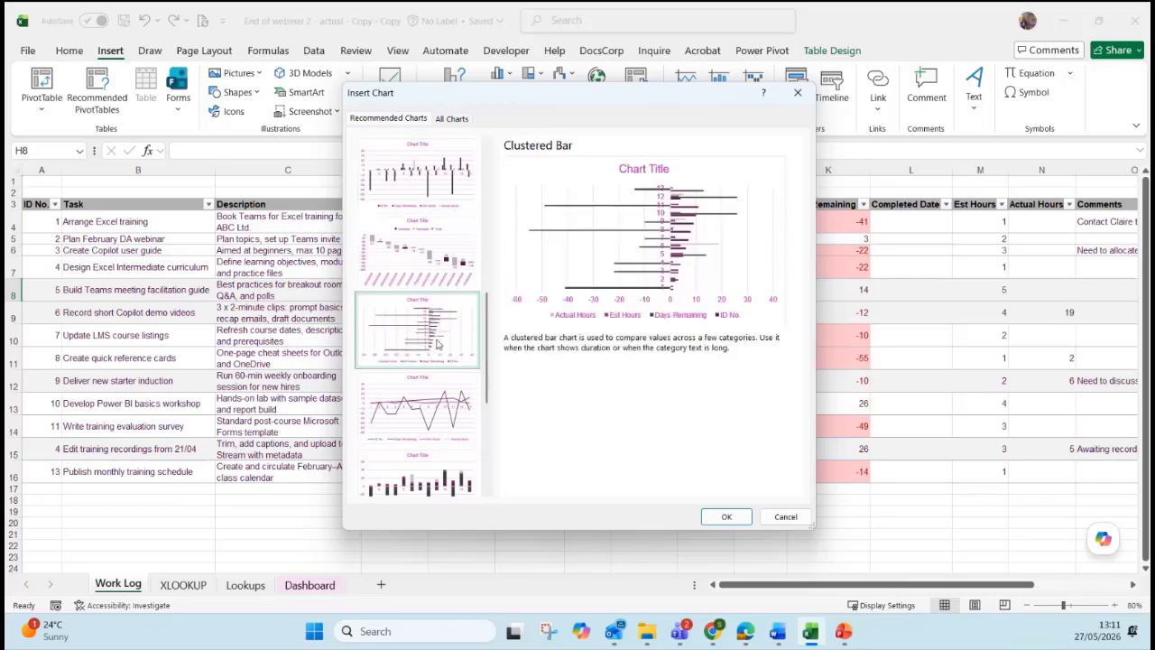
click(709, 522)
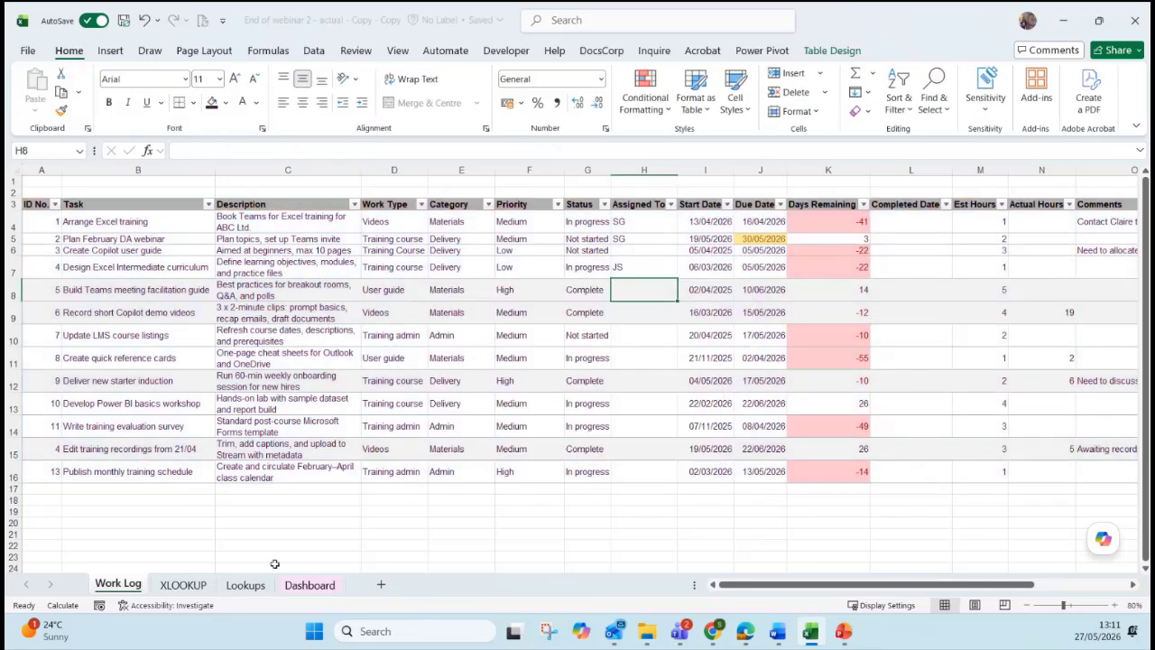
Enter 'Not started', 'In progress' and 'Complete' into Dashboard cells Q5:Q7.
click(310, 585)
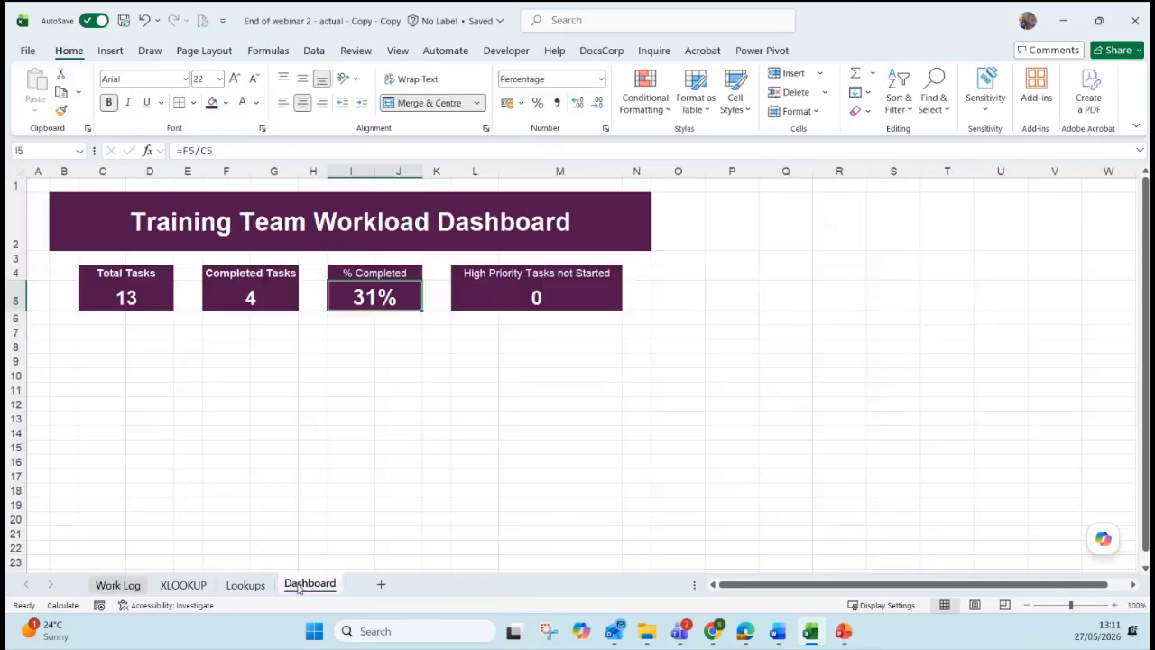
click(790, 299)
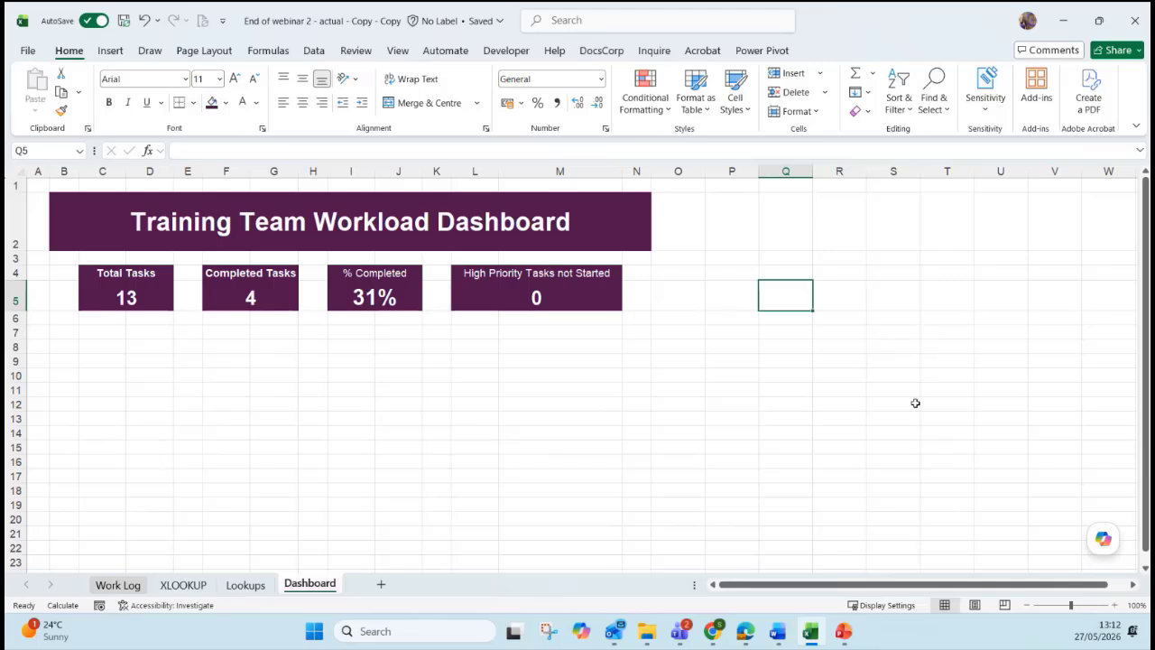
text(Not started)
key(Return)
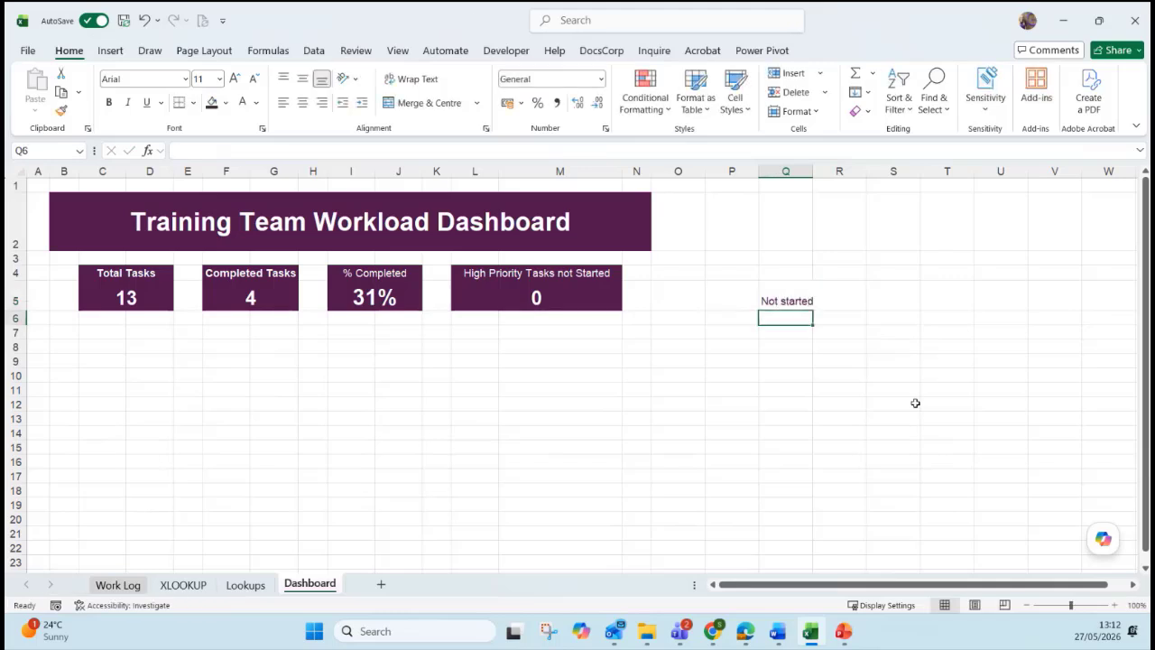
text(In progress)
key(Return)
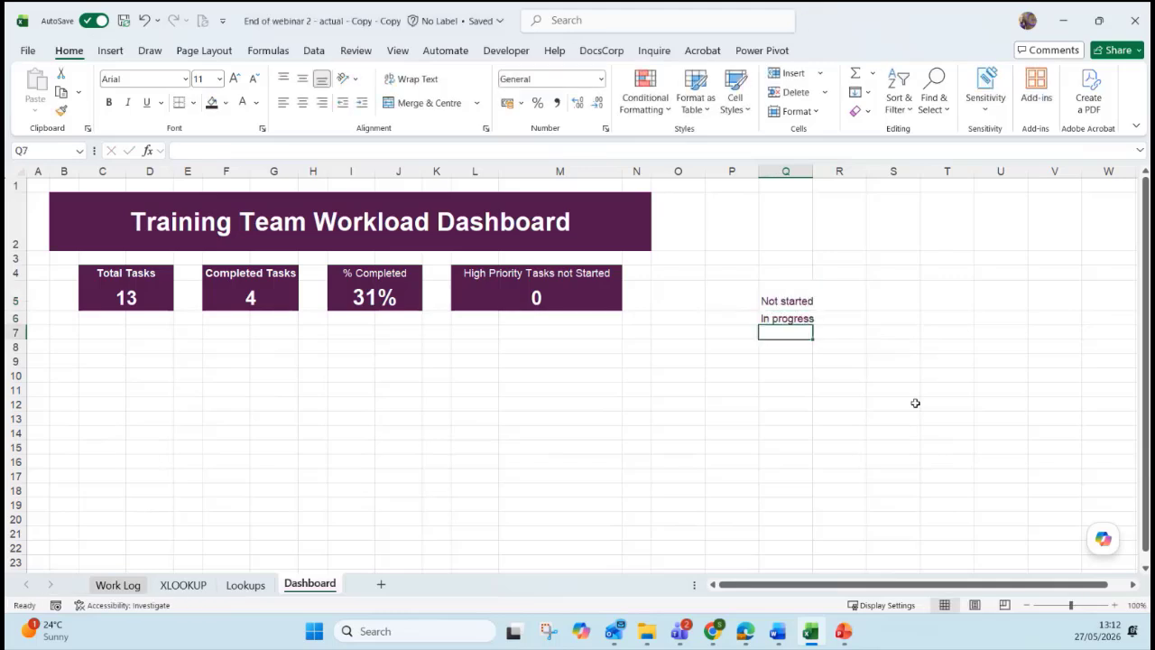
text(Complete)
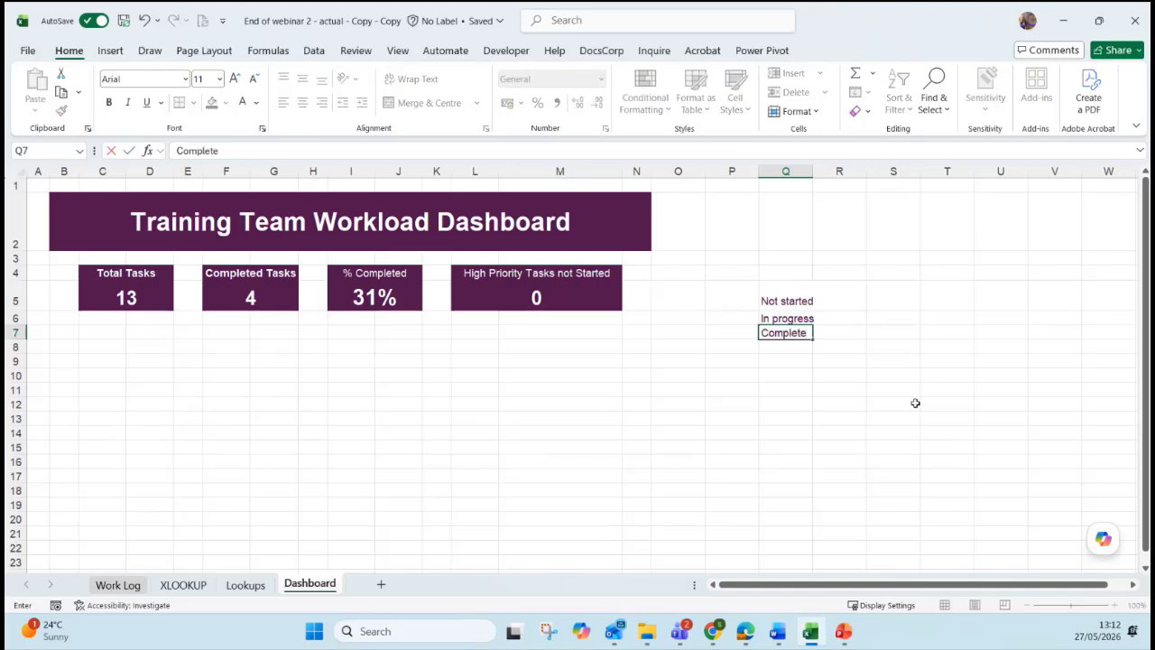
key(Return)
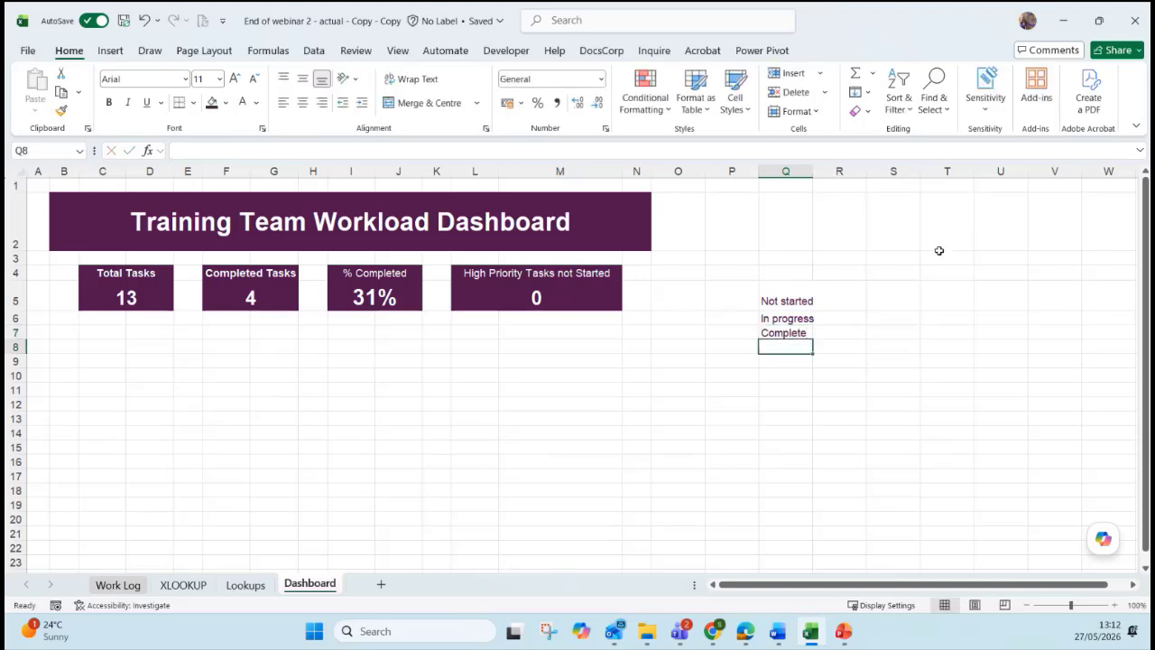
click(855, 292)
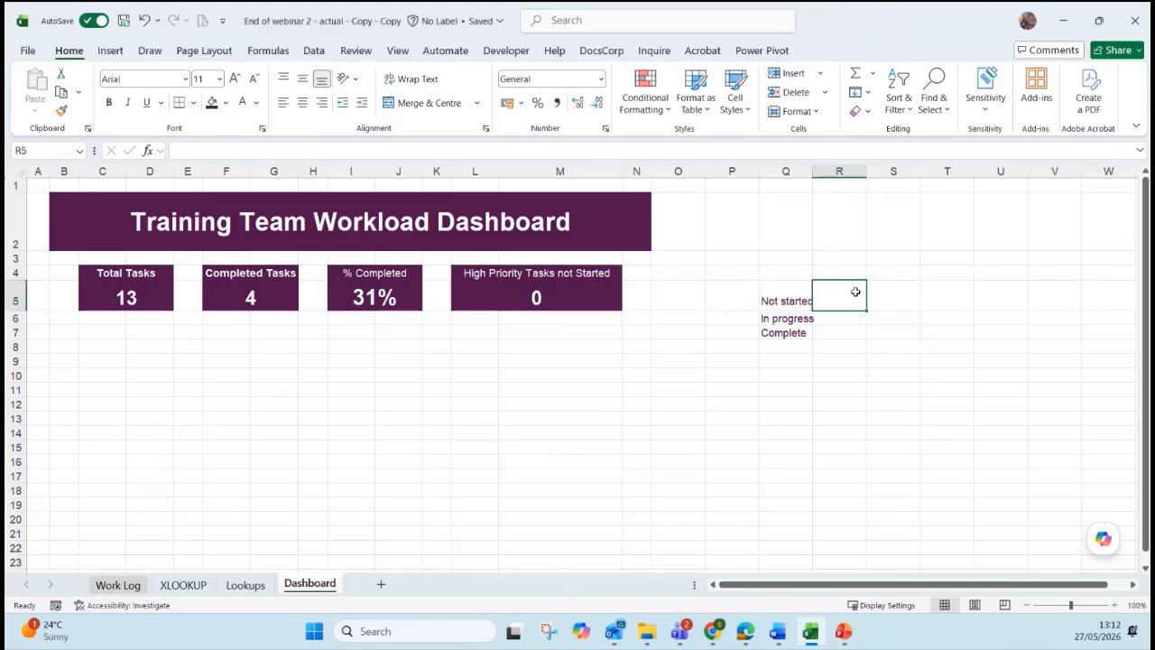
Enter =COUNTIF(TrackerTable[Status],"Not started") in R5, then select its hardcoded criterion.
text(=countif)
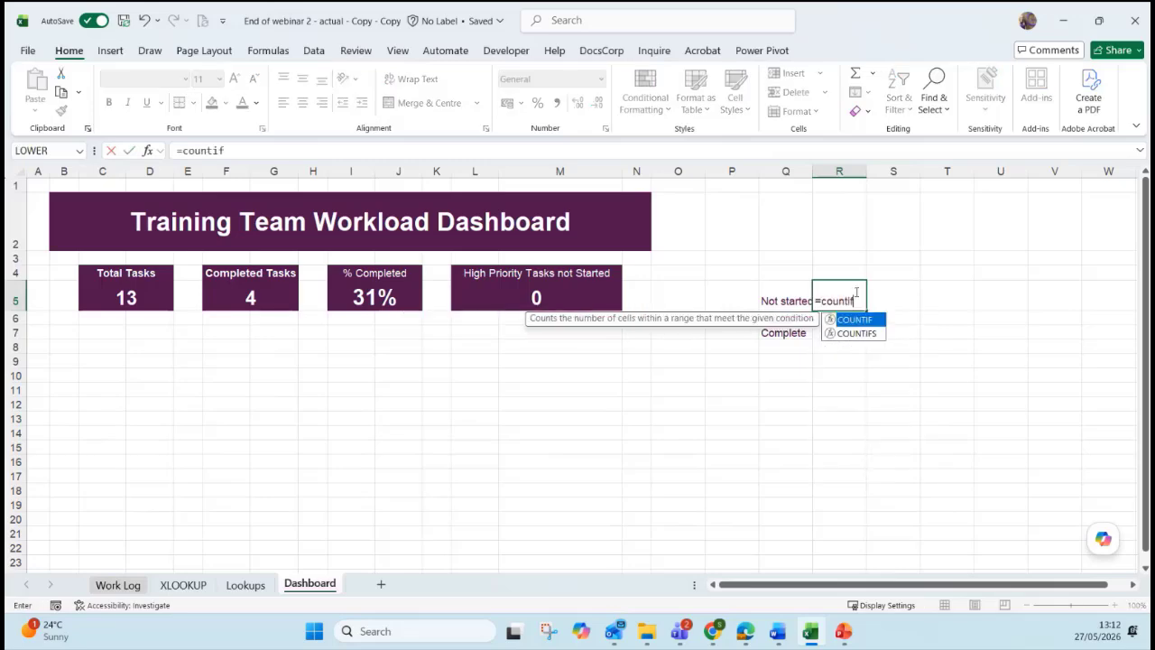
key(Tab)
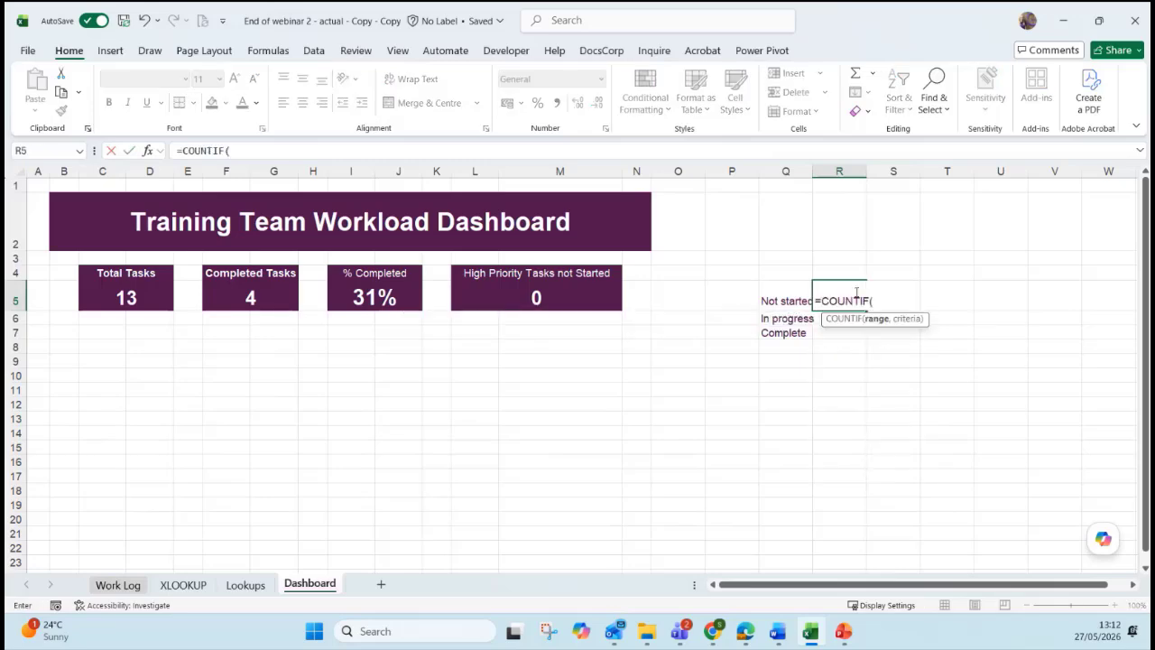
click(132, 588)
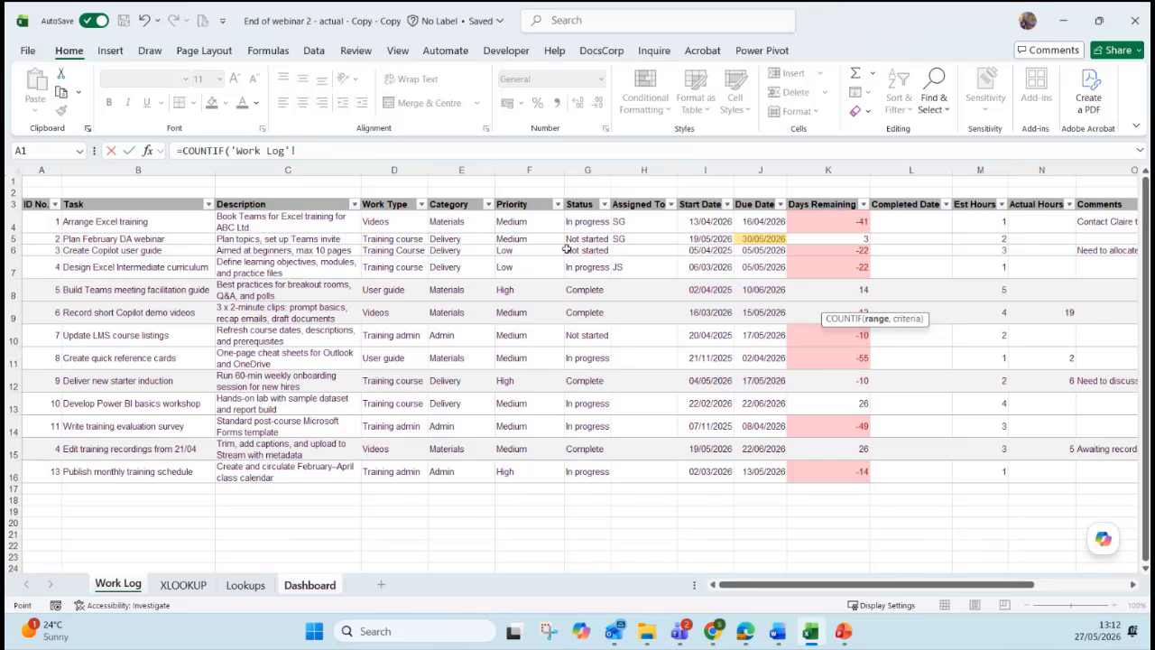
drag(585, 223, 591, 474)
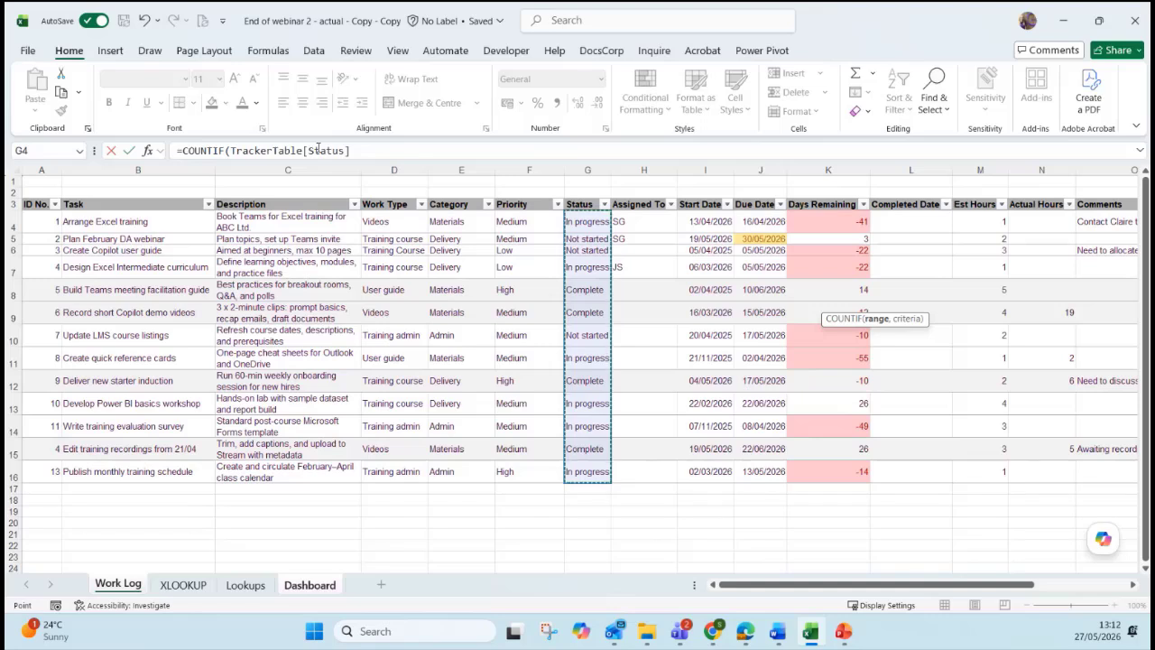
text(,)
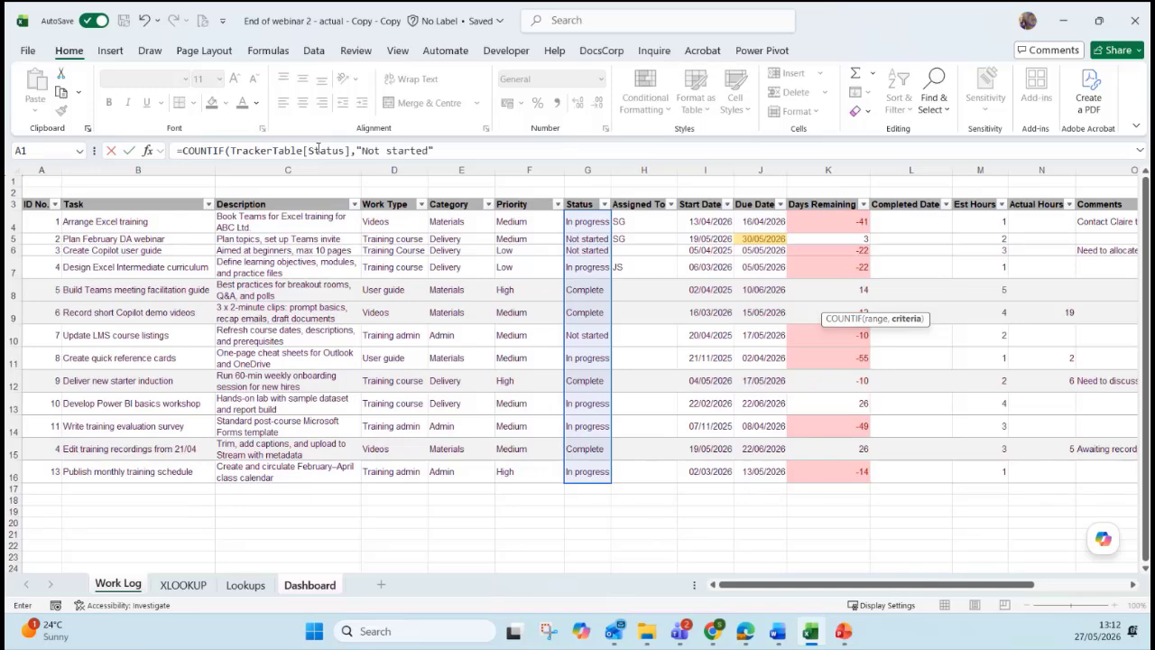
text("Not started")
key(Return)
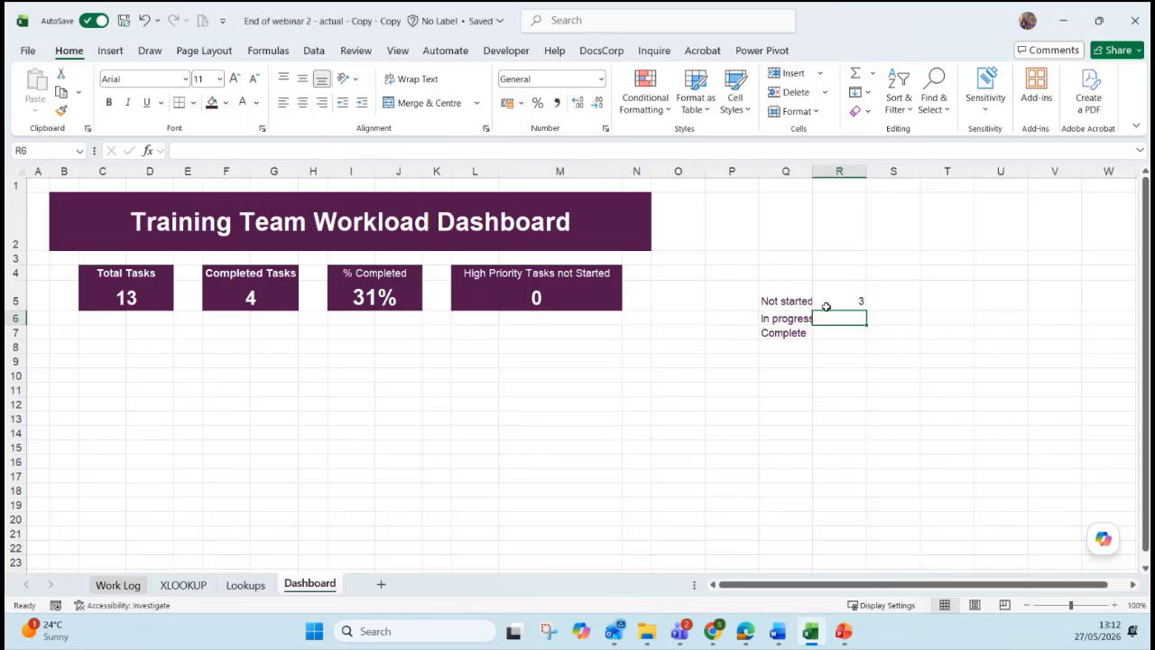
click(826, 307)
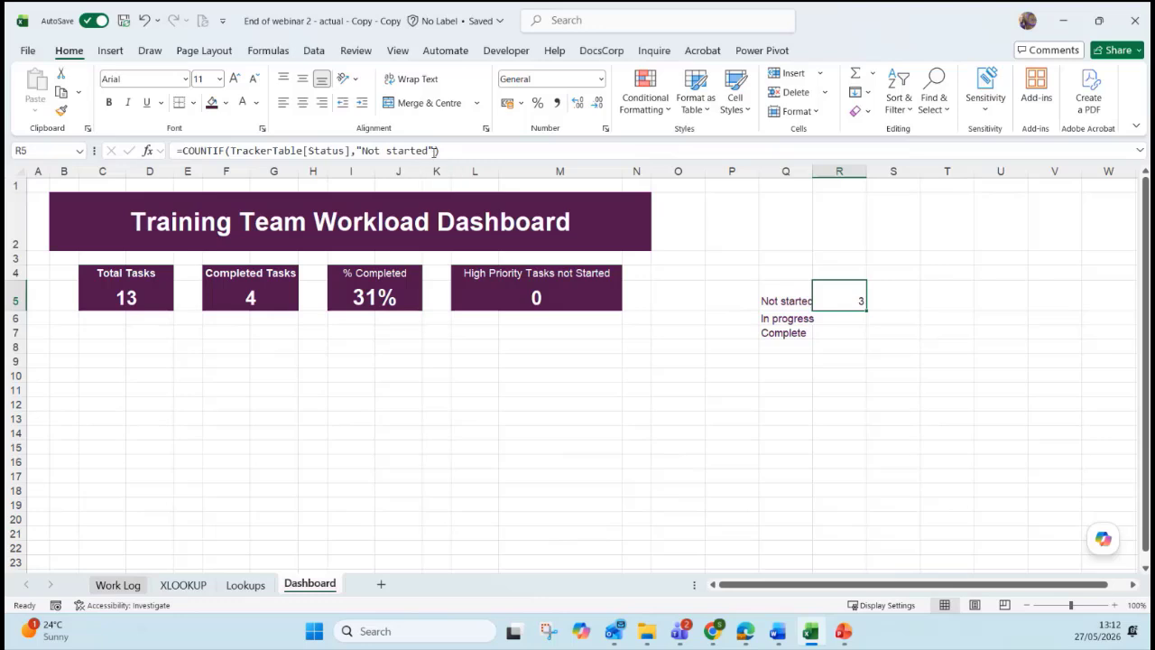
drag(434, 151, 357, 150)
Replace R5's criterion with Q5 and fill the COUNTIF formula down to R7.
key(Delete)
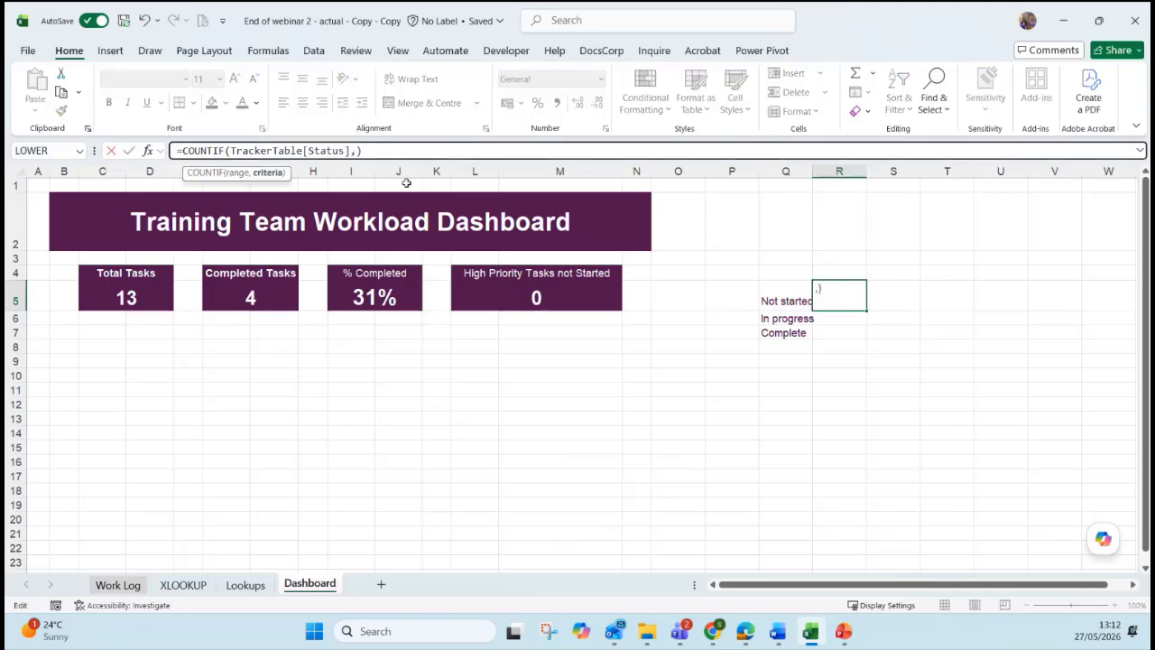
click(784, 301)
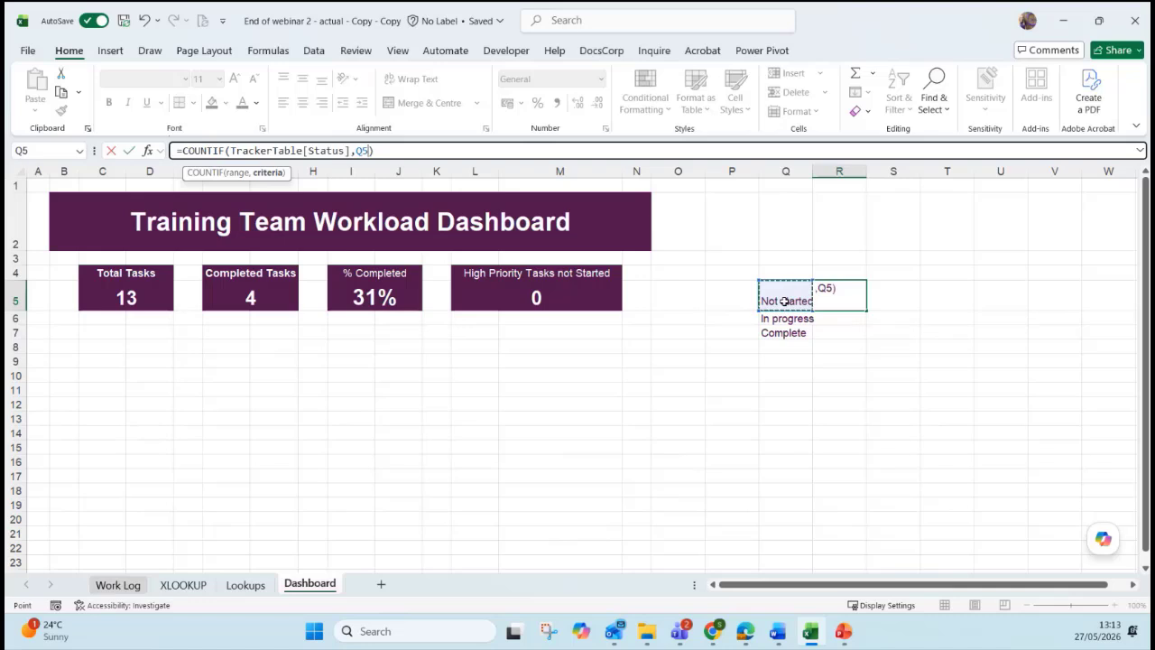
key(Return)
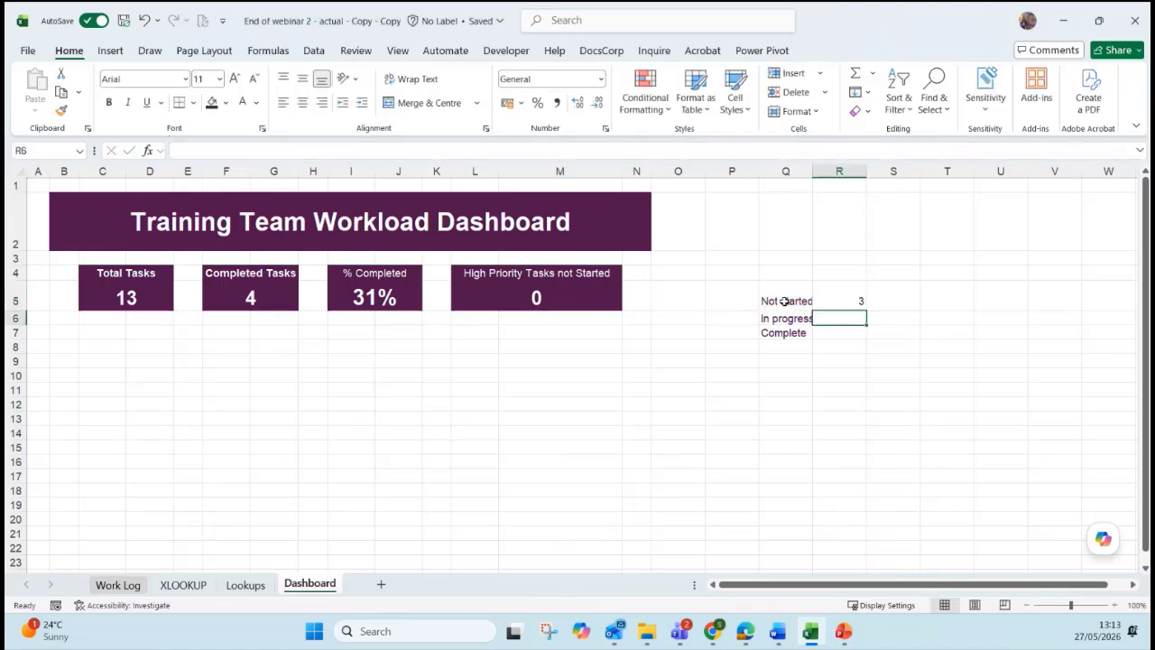
click(852, 302)
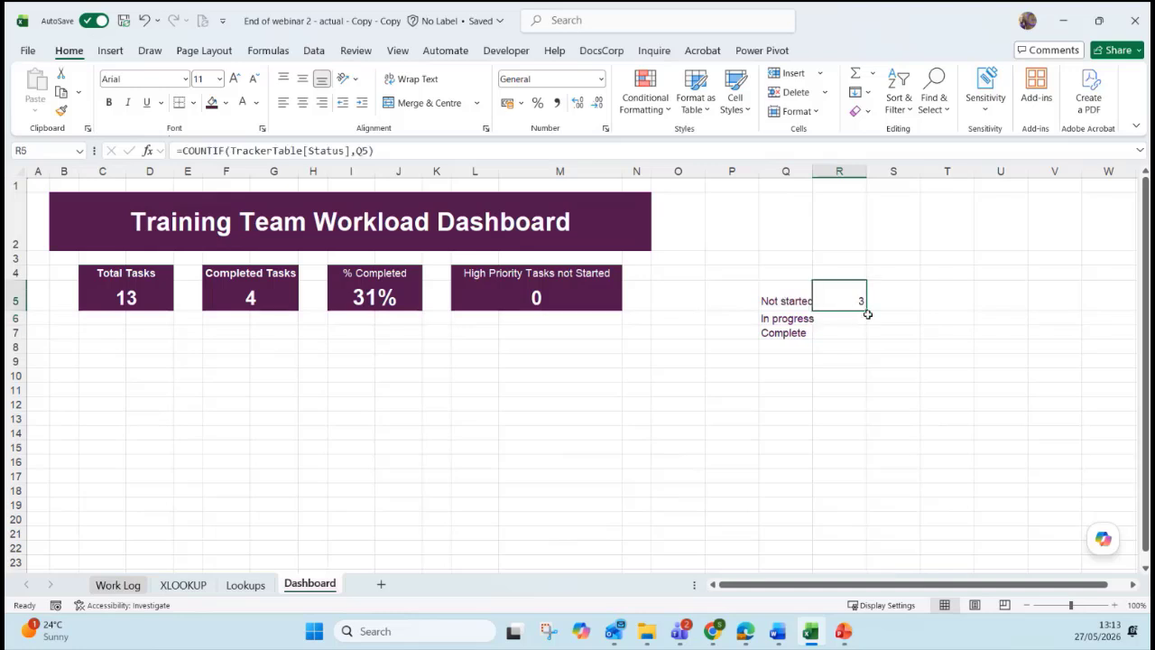
drag(866, 312, 861, 344)
Inspect the copied formulas in R6 and R7, then select Q5:R7.
click(840, 318)
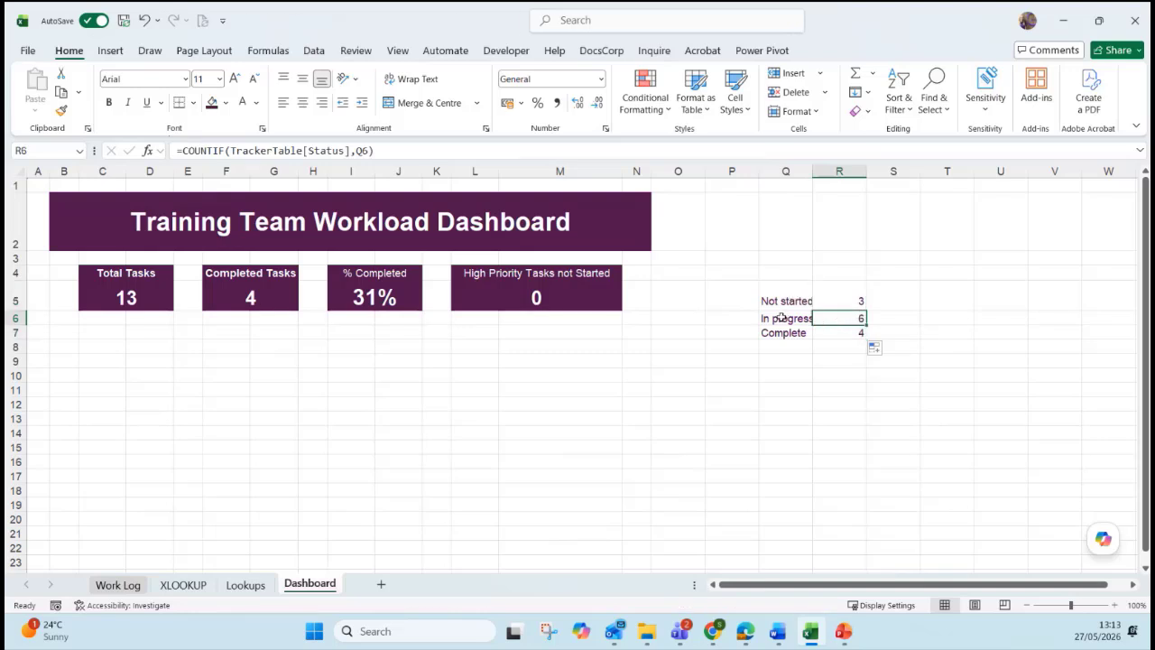
double_click(856, 318)
key(Return)
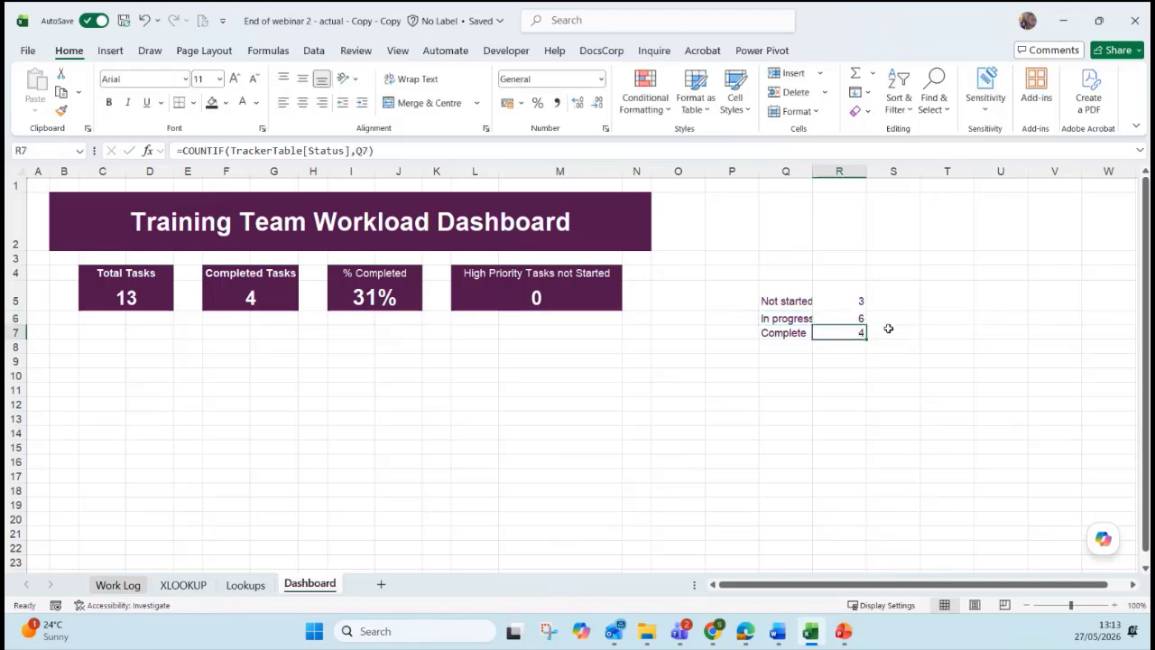
double_click(857, 333)
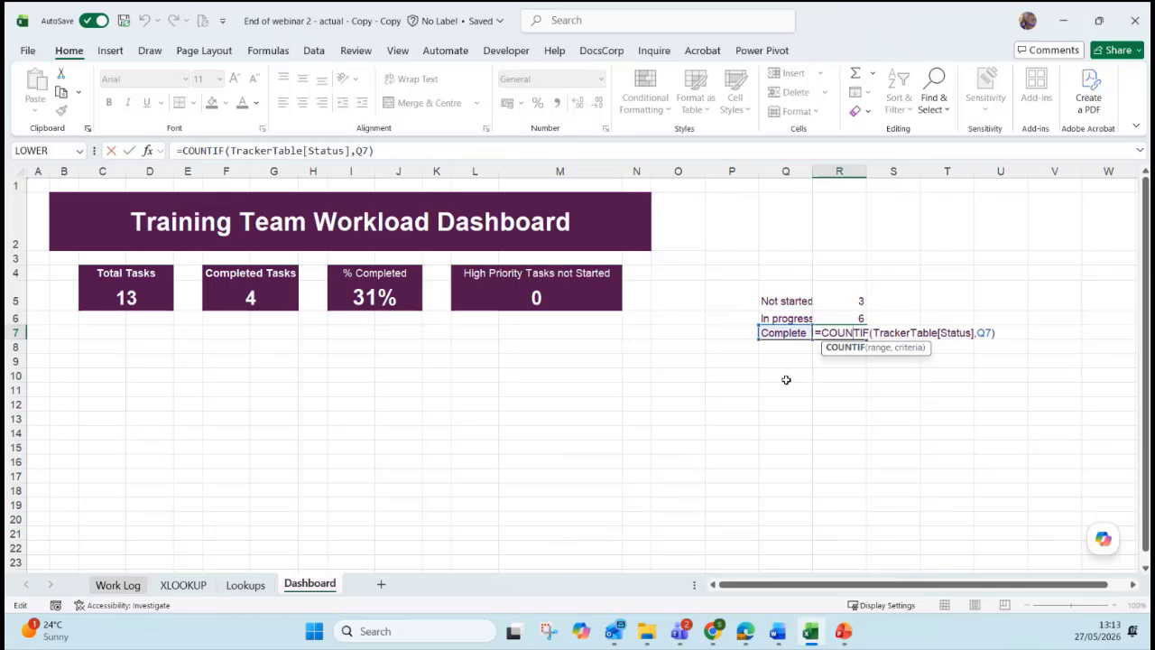
key(Return)
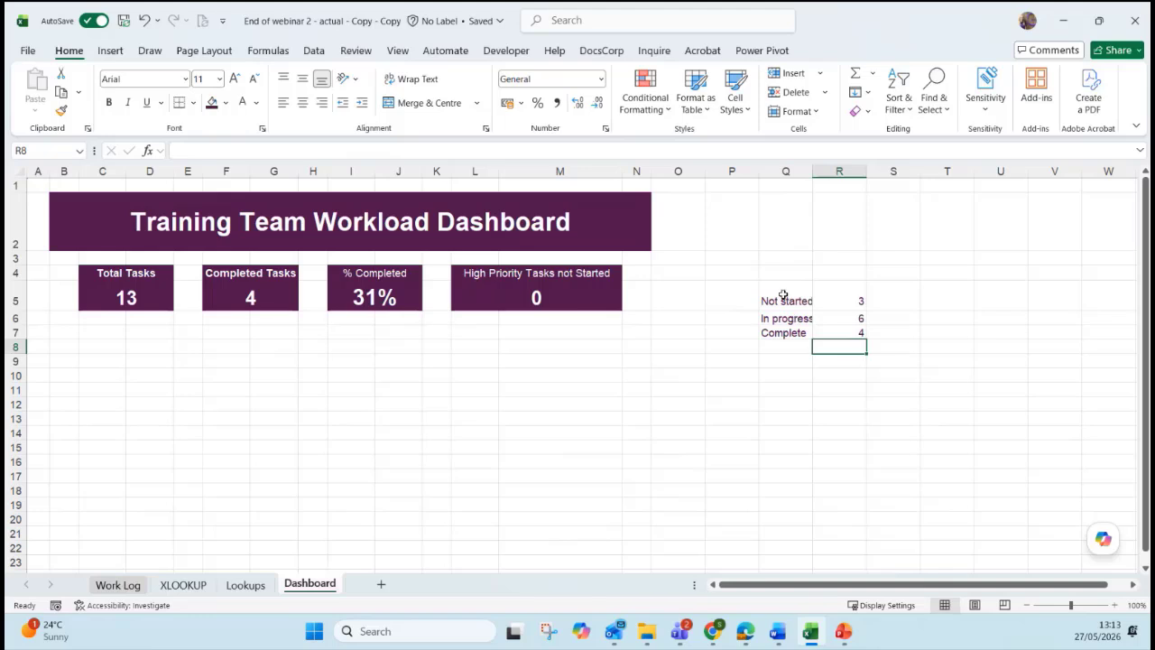
drag(782, 295, 821, 328)
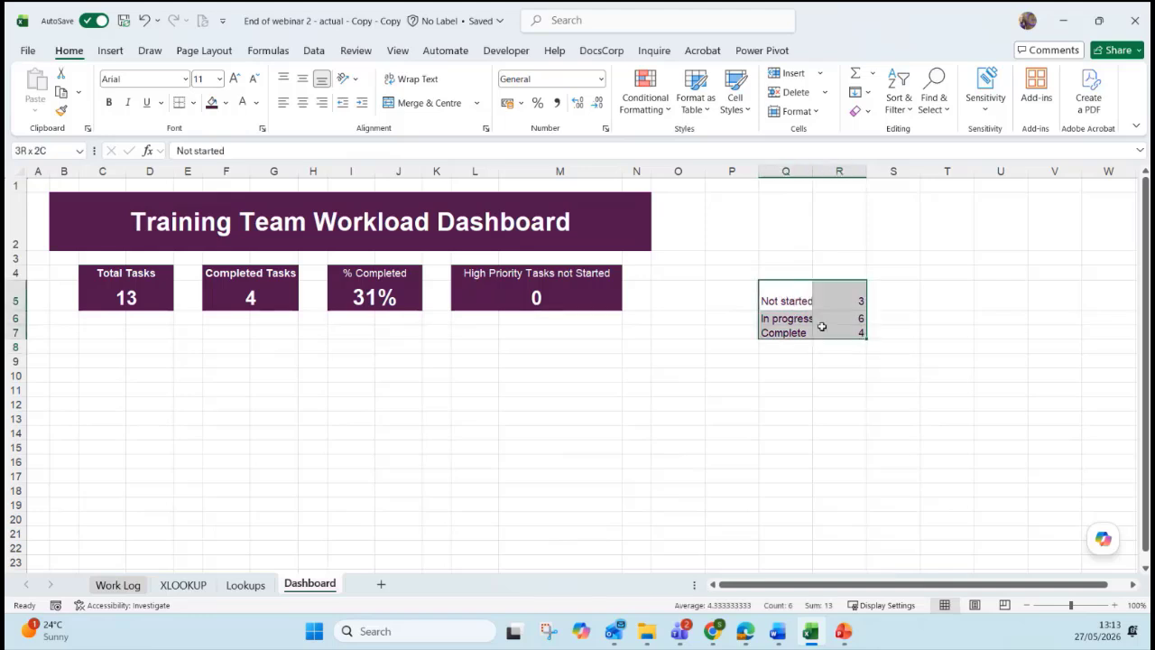
After comparing pie and bar previews, insert a clustered column chart of the status counts (3, 6, 4).
click(112, 54)
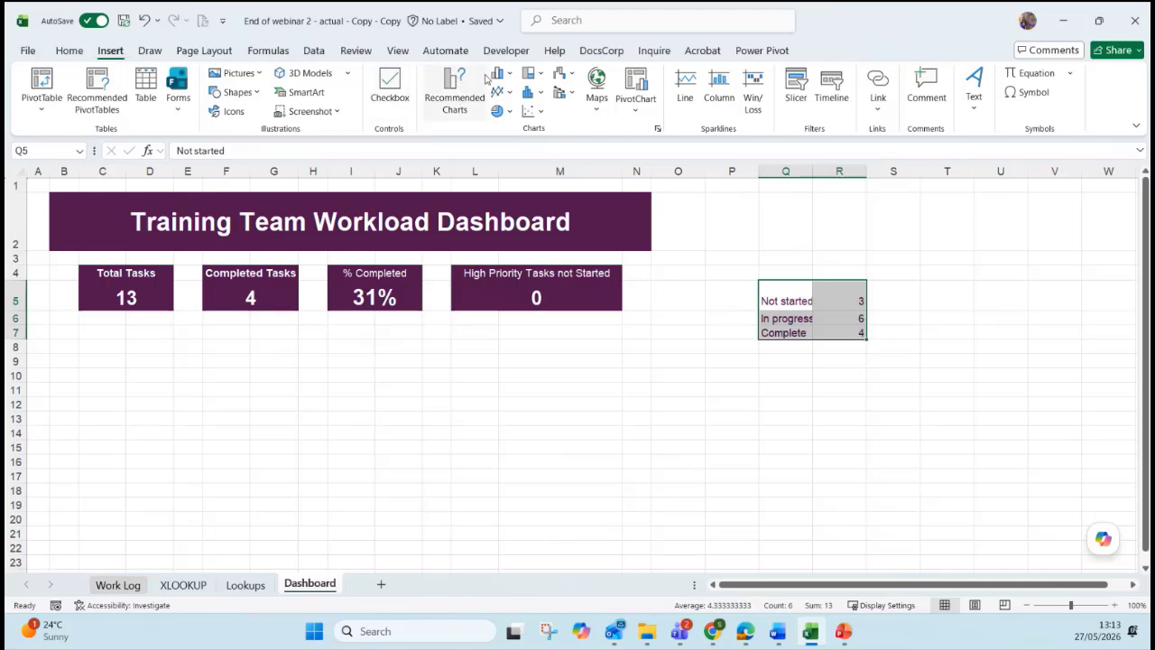
click(456, 101)
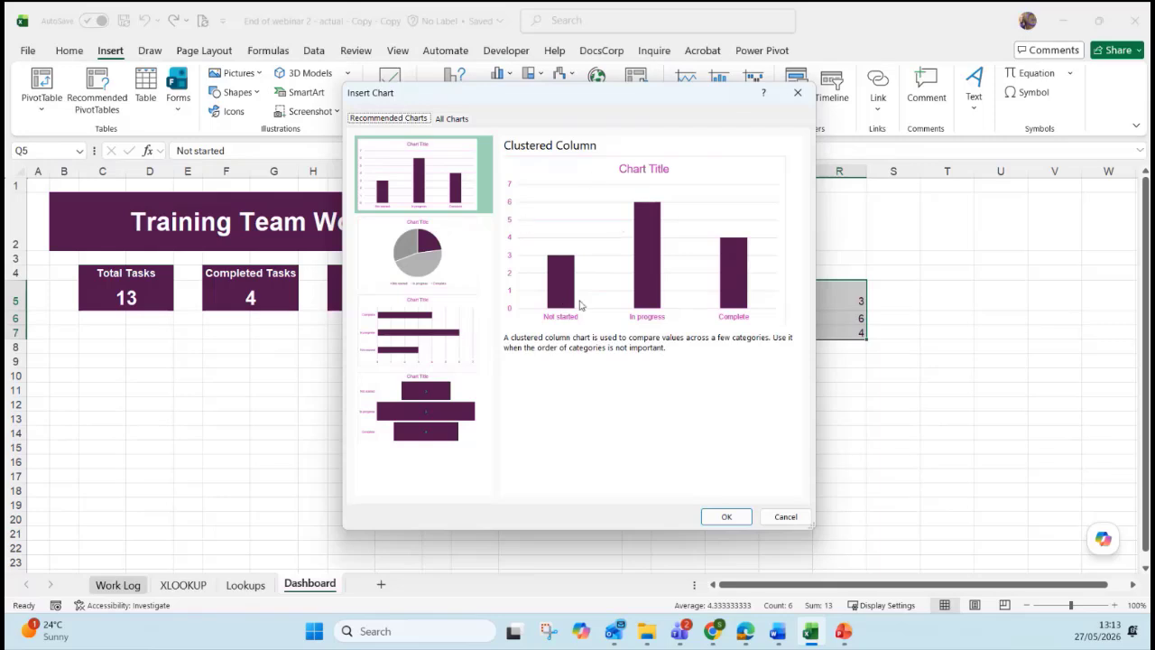
click(434, 258)
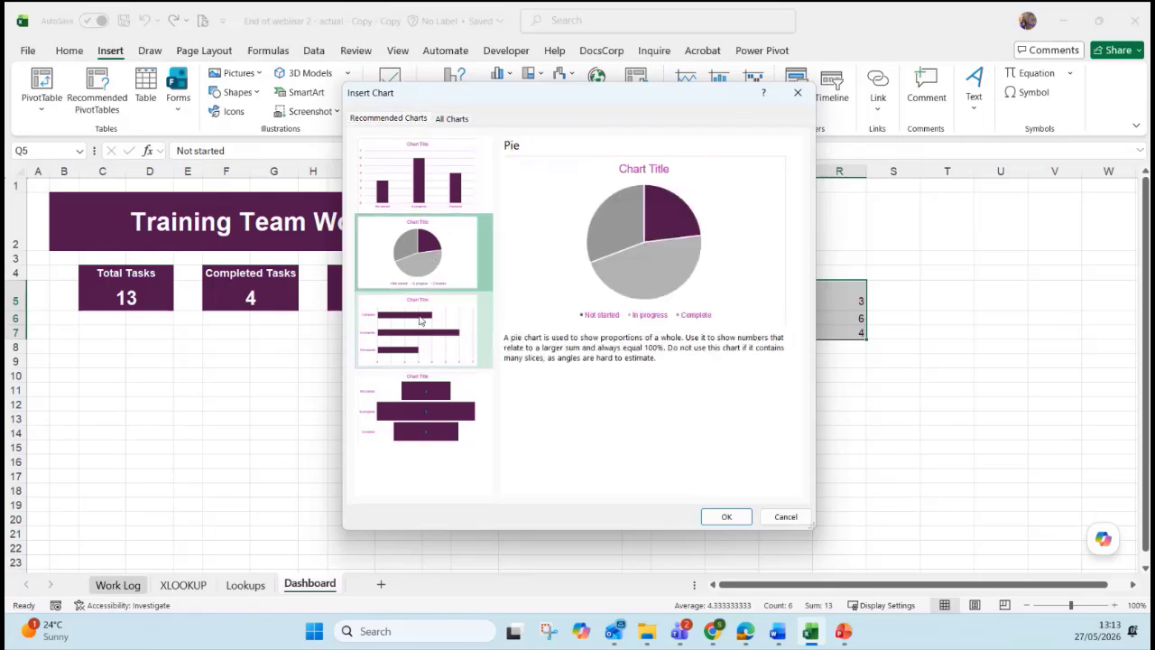
click(421, 324)
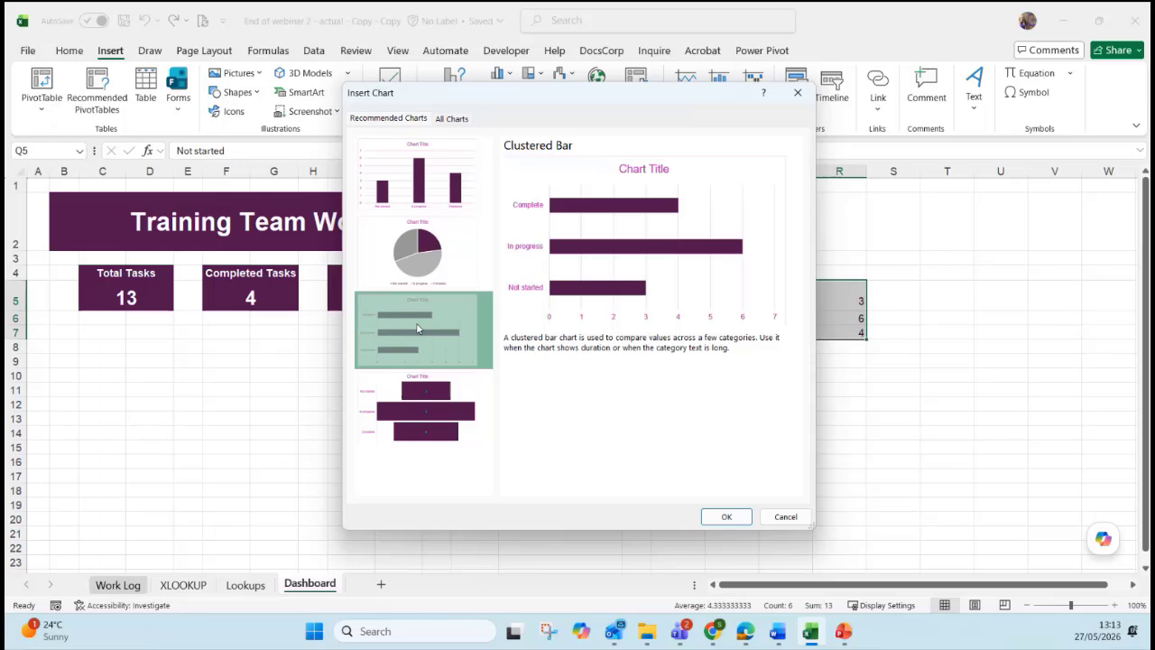
click(414, 269)
click(420, 181)
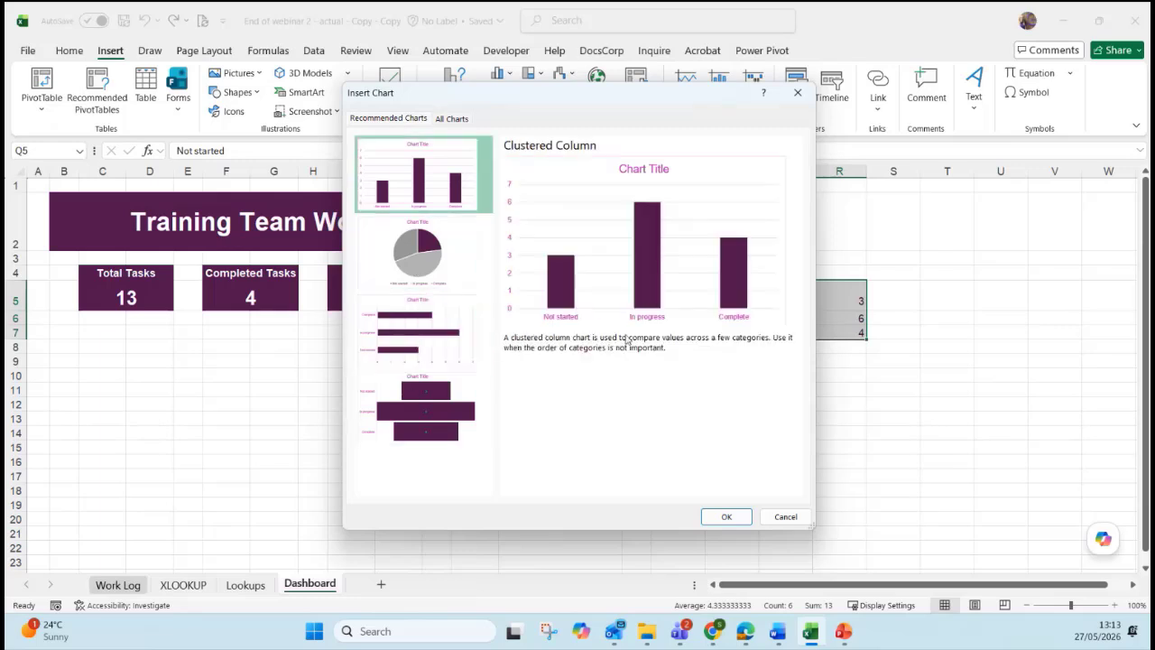
click(721, 518)
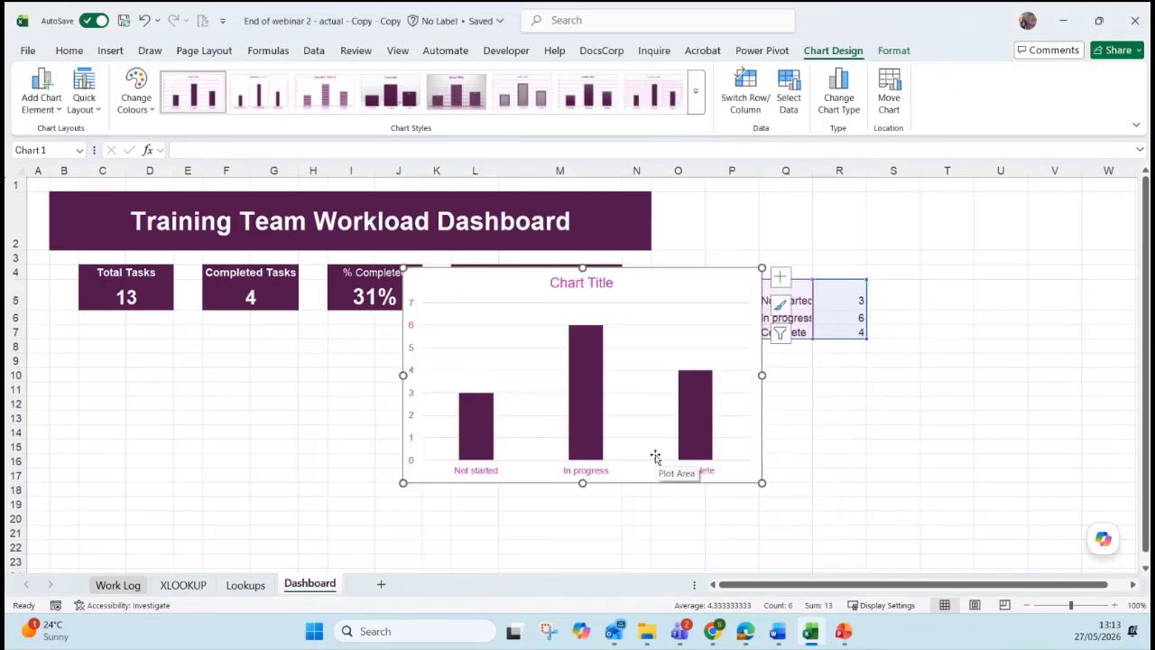
Move the status chart beneath the Total Tasks and Completed Tasks cards and make it narrower.
mouse_move(670, 279)
mouse_down()
mouse_move(523, 363)
mouse_move(358, 335)
mouse_up()
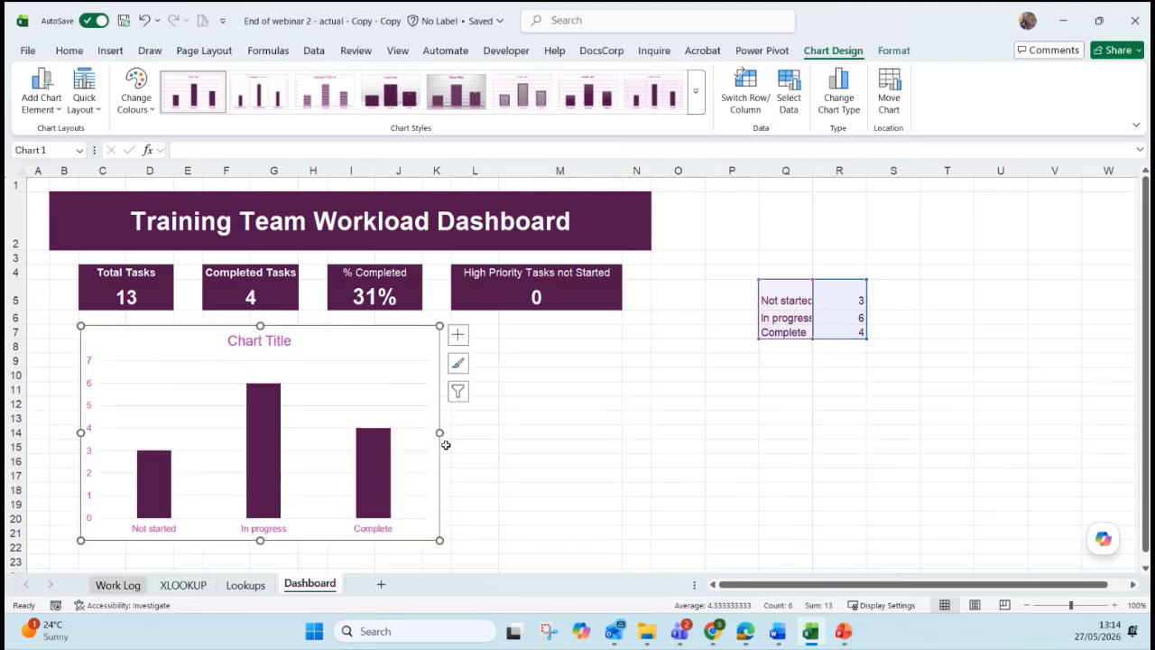
drag(398, 437, 302, 433)
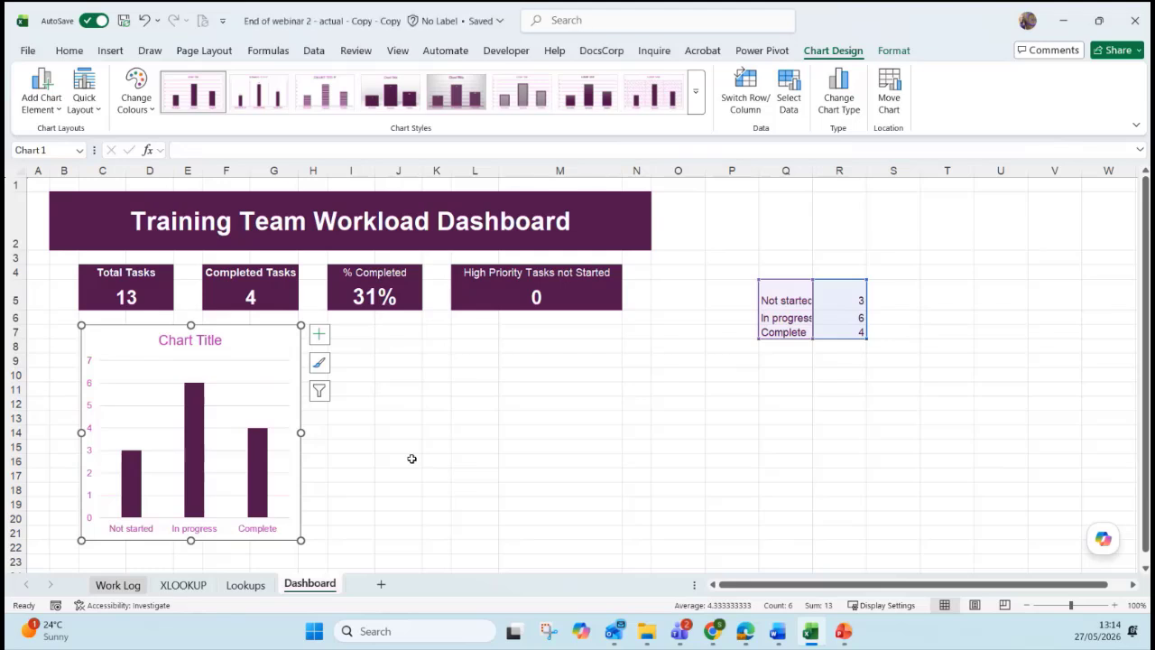
click(808, 404)
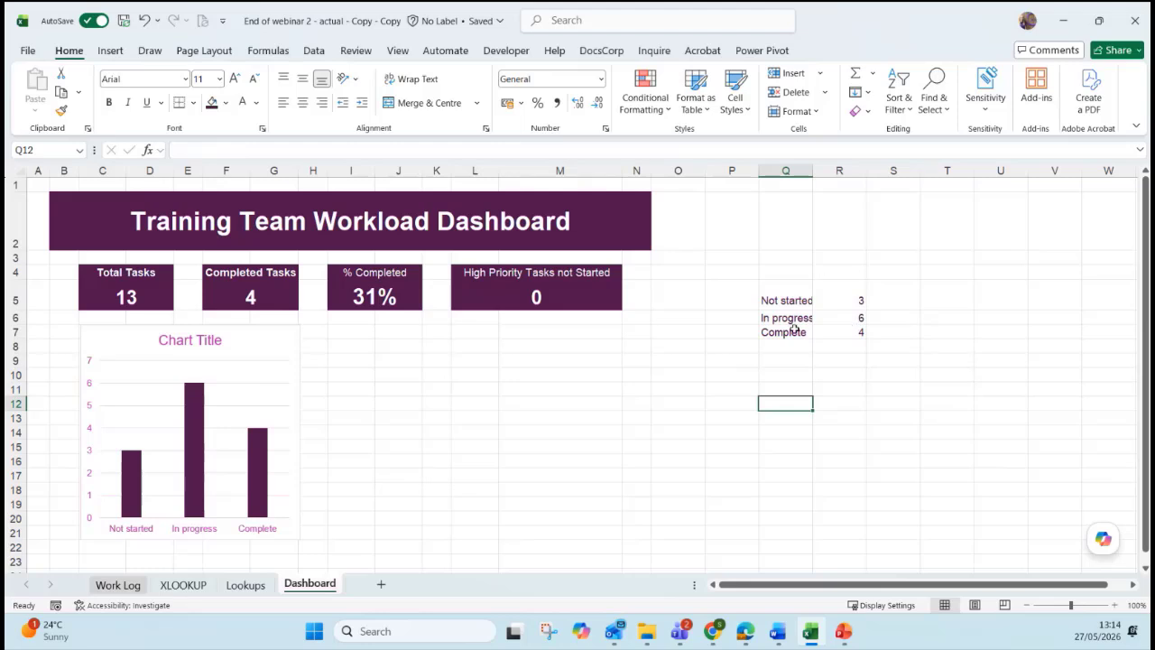
On Work Log, set tasks 8 and 10 (G11, G13) to Complete, then return to Dashboard.
click(125, 585)
click(587, 359)
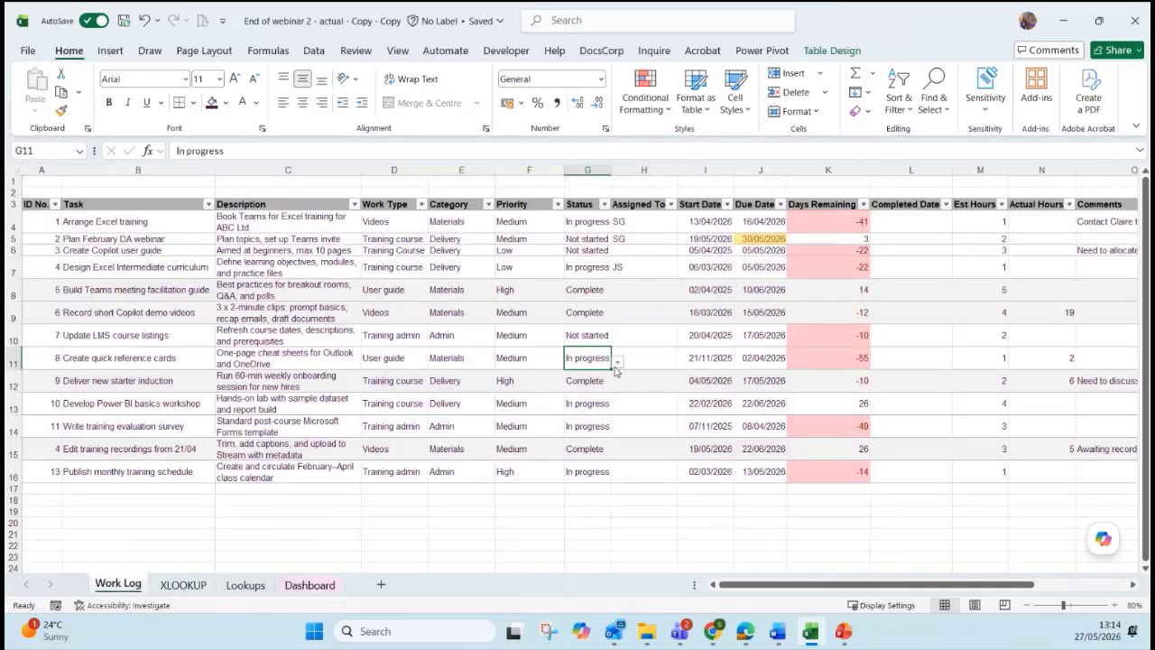
click(617, 362)
click(605, 405)
click(596, 403)
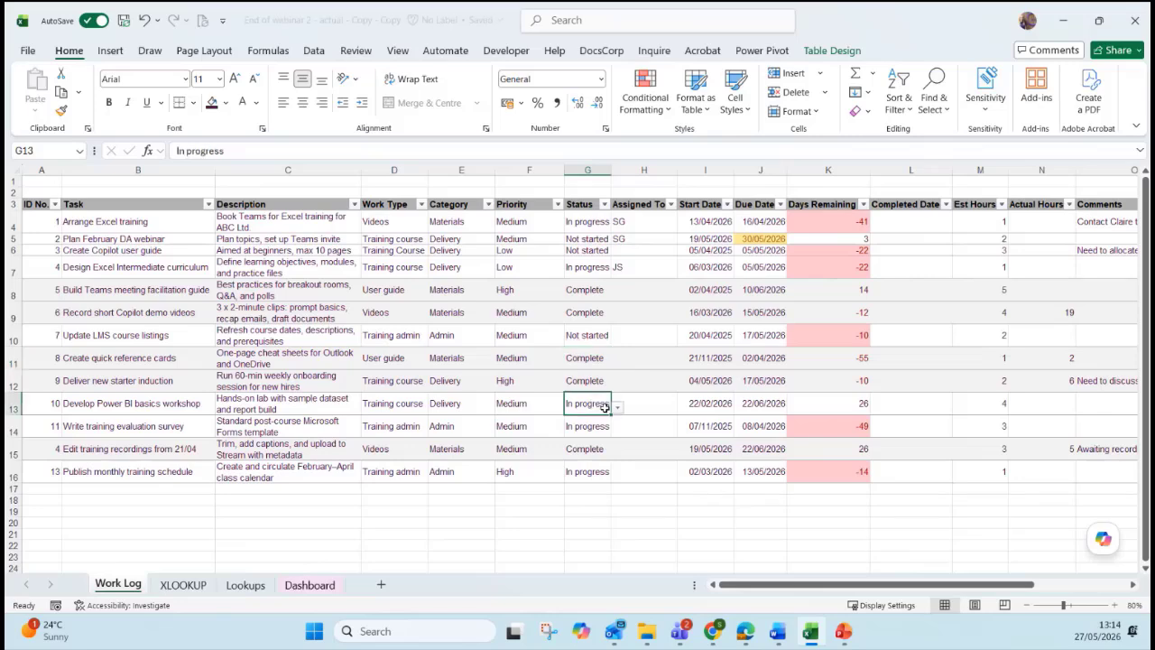
click(617, 406)
click(603, 450)
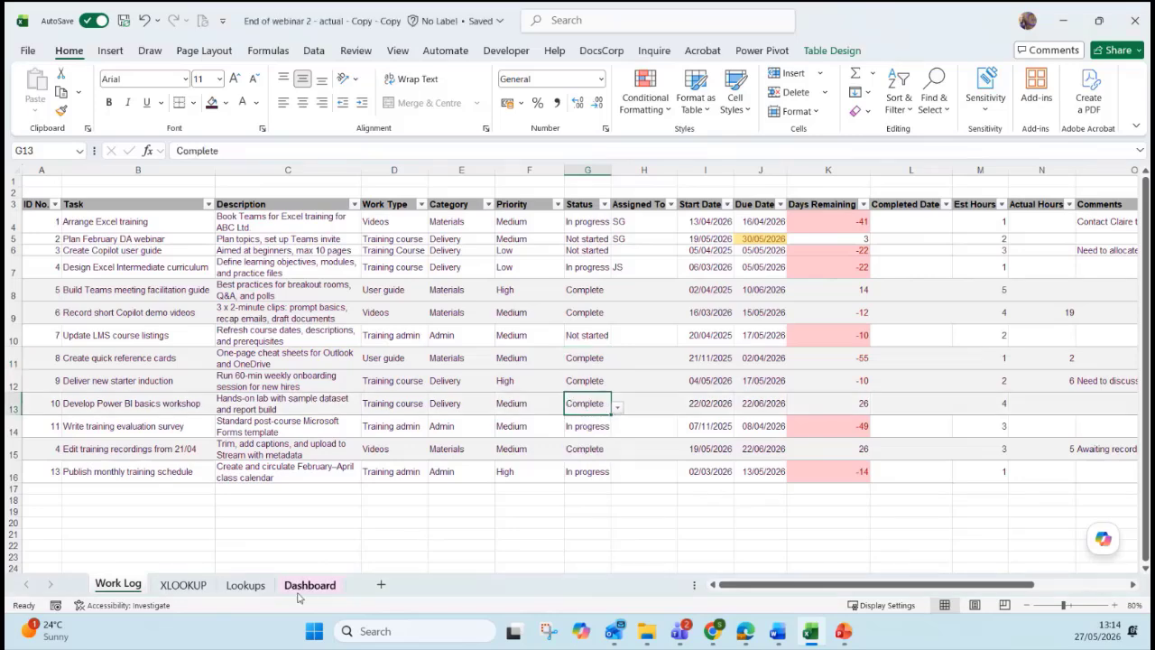
click(310, 585)
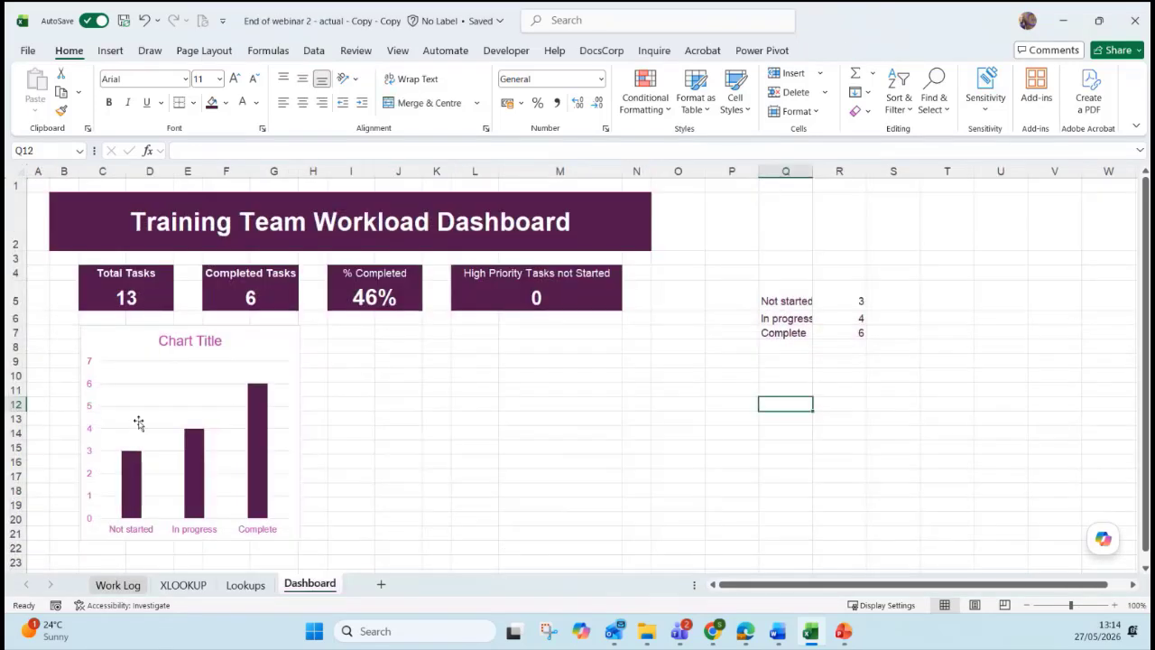
mouse_move(185, 448)
Select the status column chart and compare its Format and Chart Design options, ending on Chart Design.
click(292, 335)
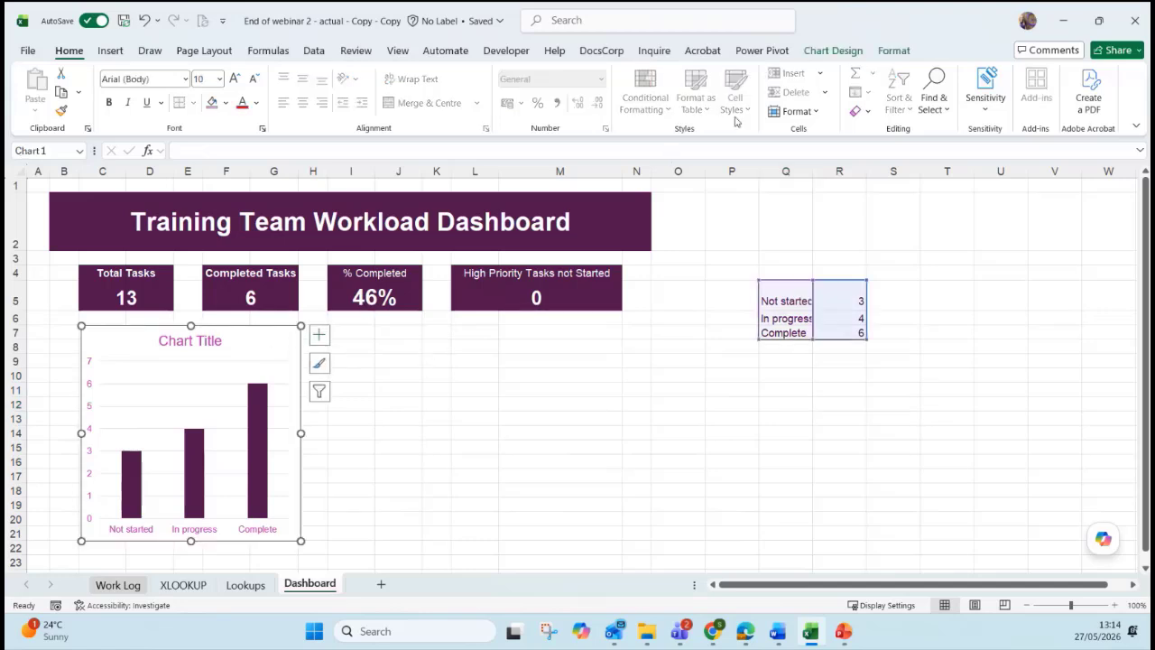
click(833, 50)
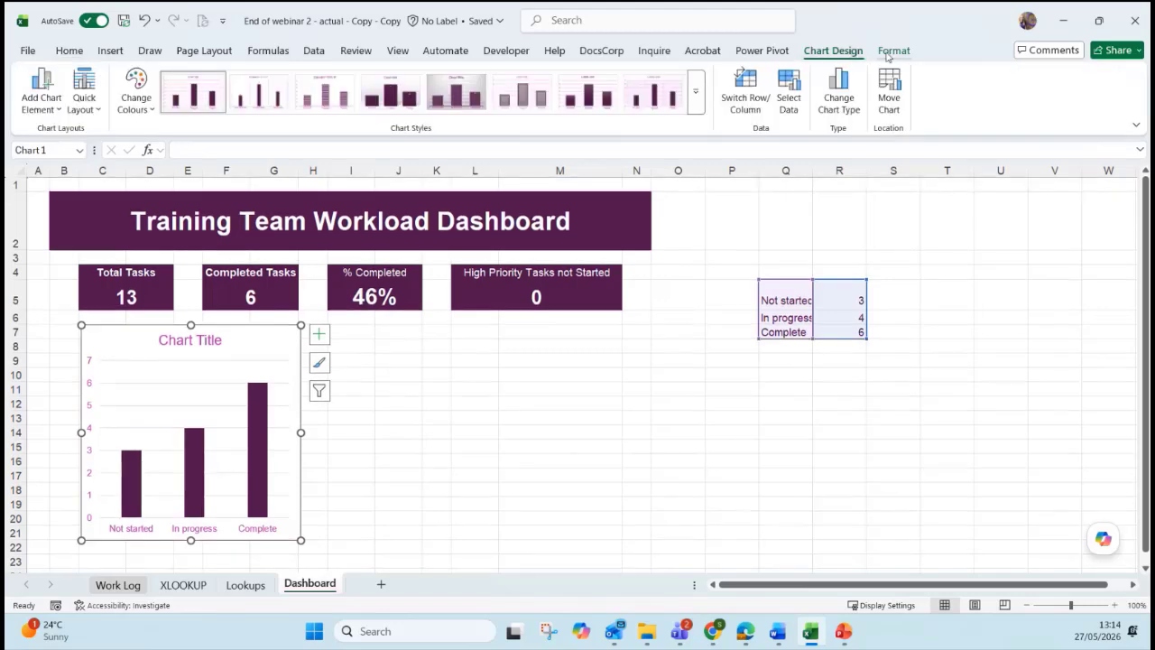
click(890, 52)
click(848, 52)
click(889, 53)
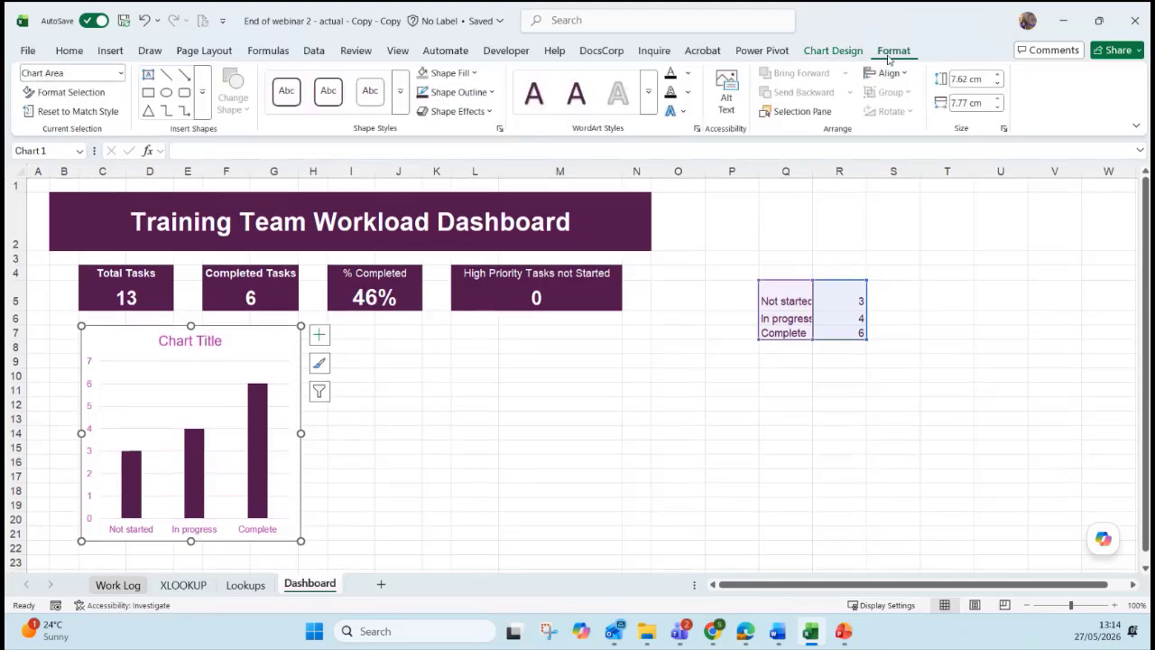
click(835, 55)
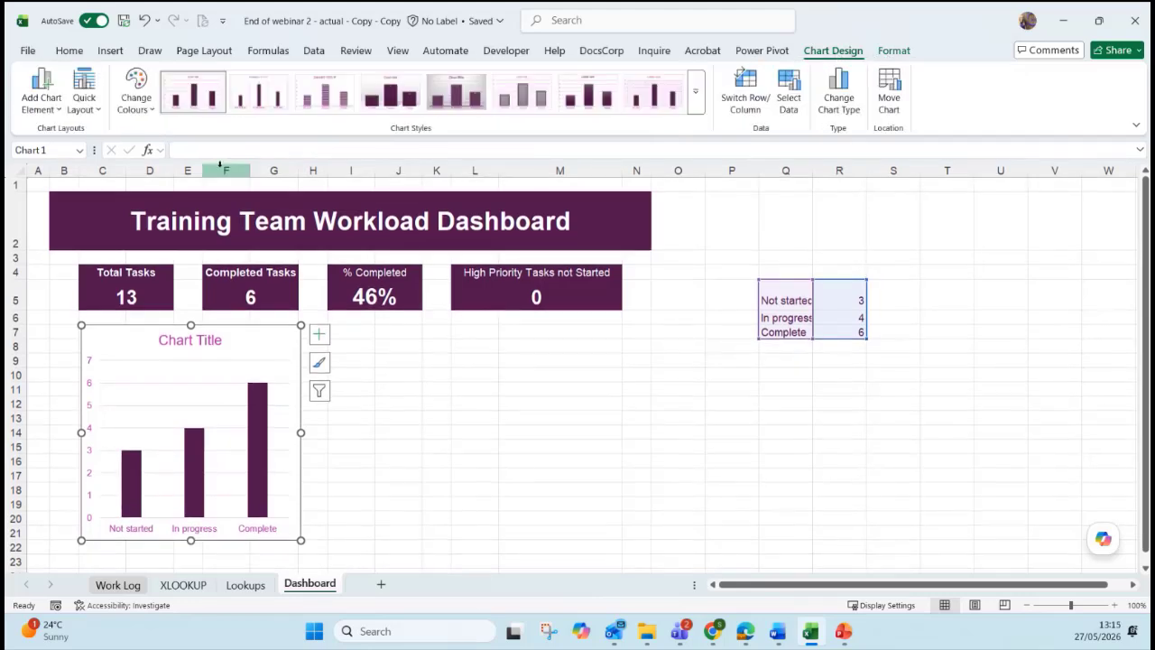
Replace the placeholder 'Chart Title' with 'Status'.
click(176, 340)
click(163, 340)
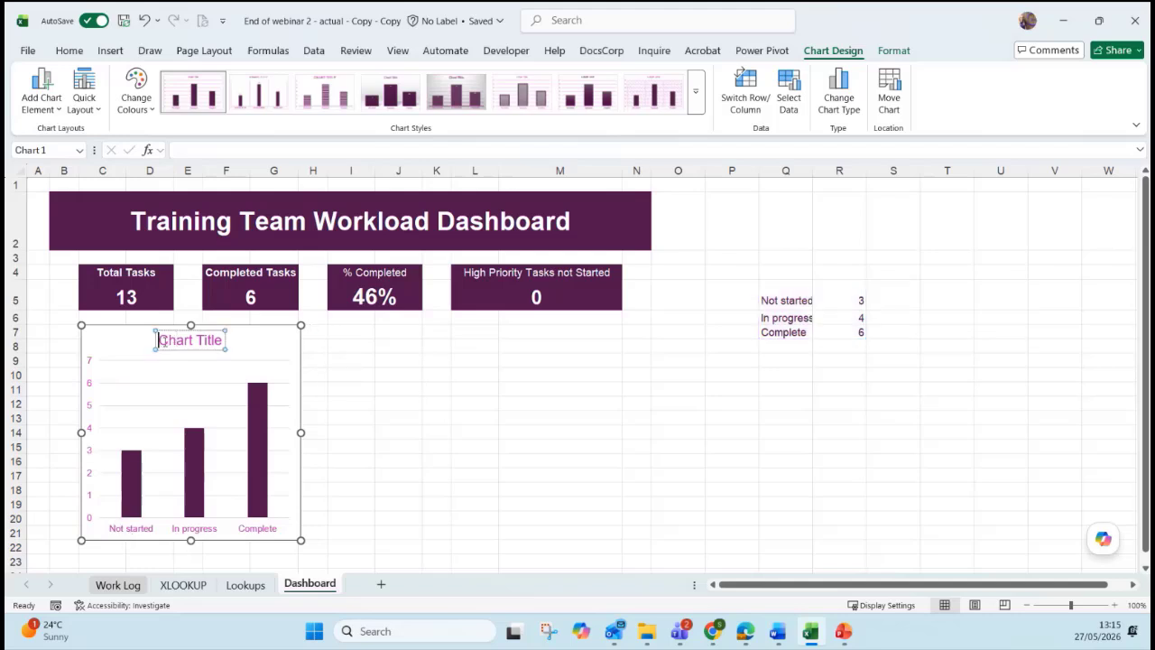
key(ctrl+a)
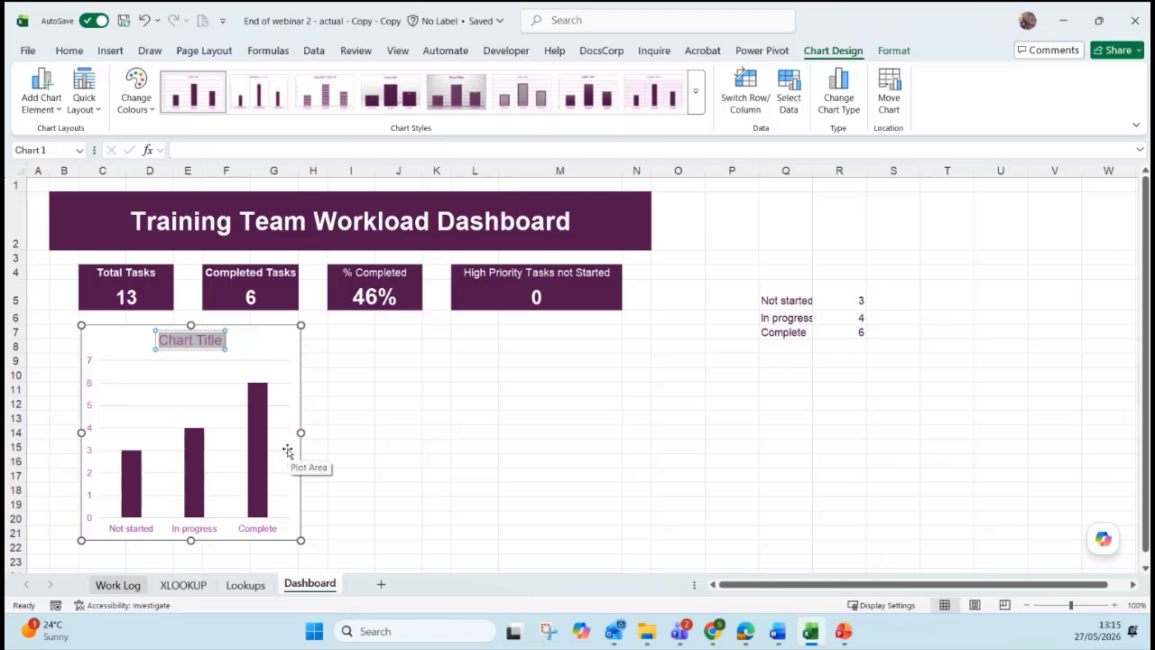
text(Status)
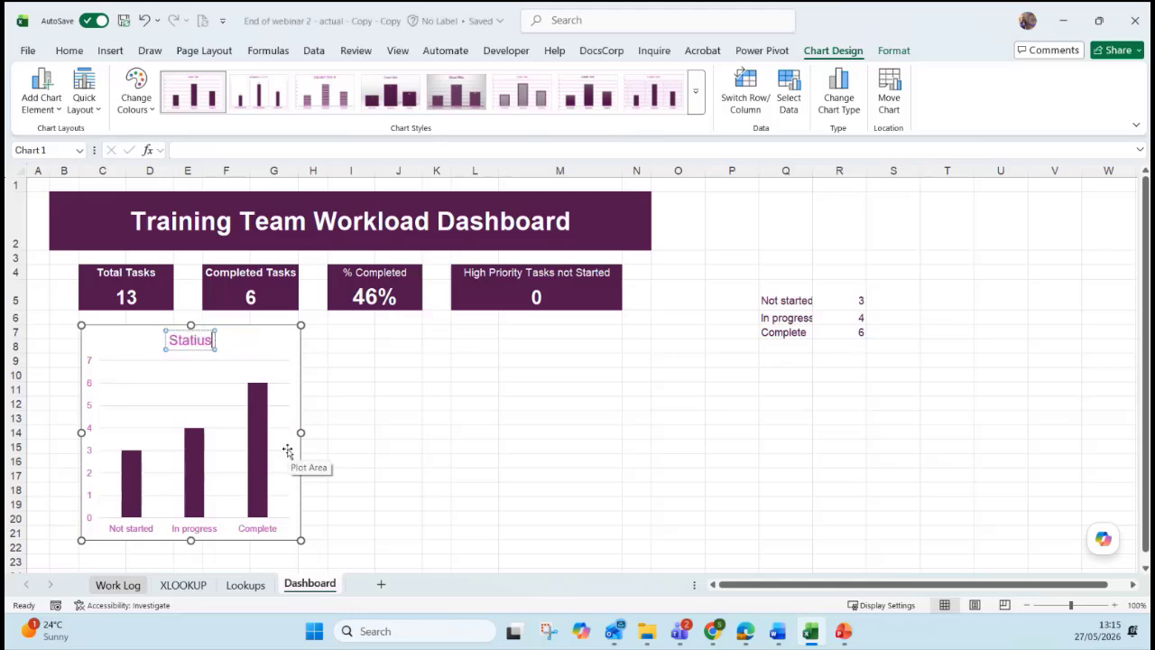
key(BackSpace)
key(BackSpace)
text(us)
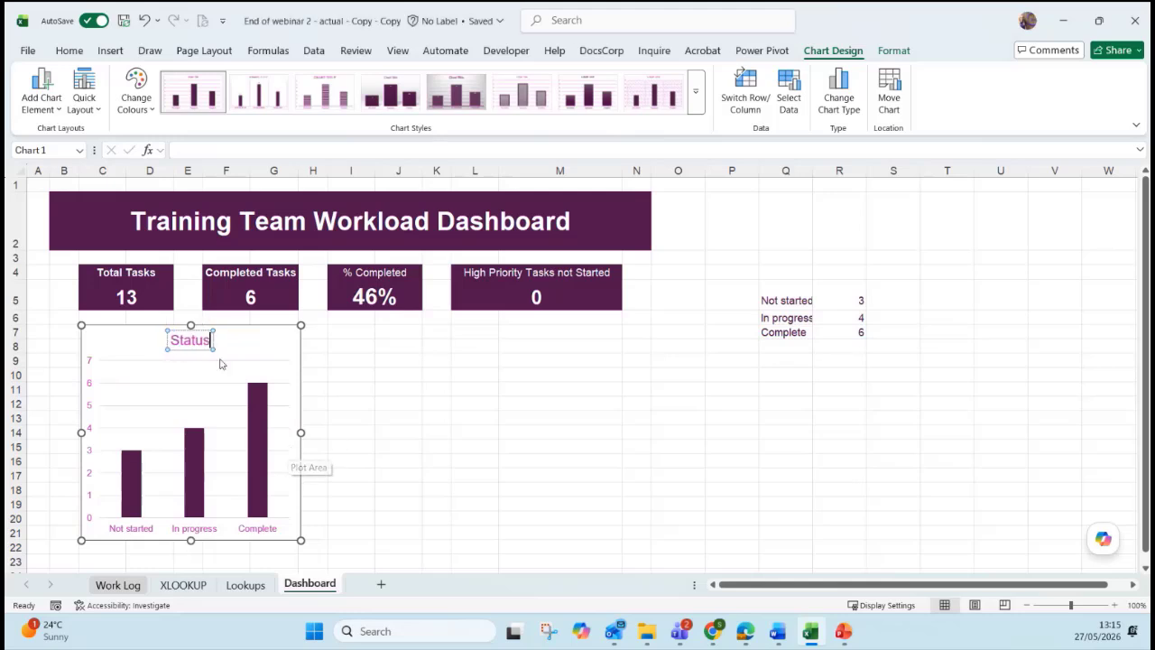
Colour the Status title text dark purple using the Home font colour list.
drag(173, 343, 213, 342)
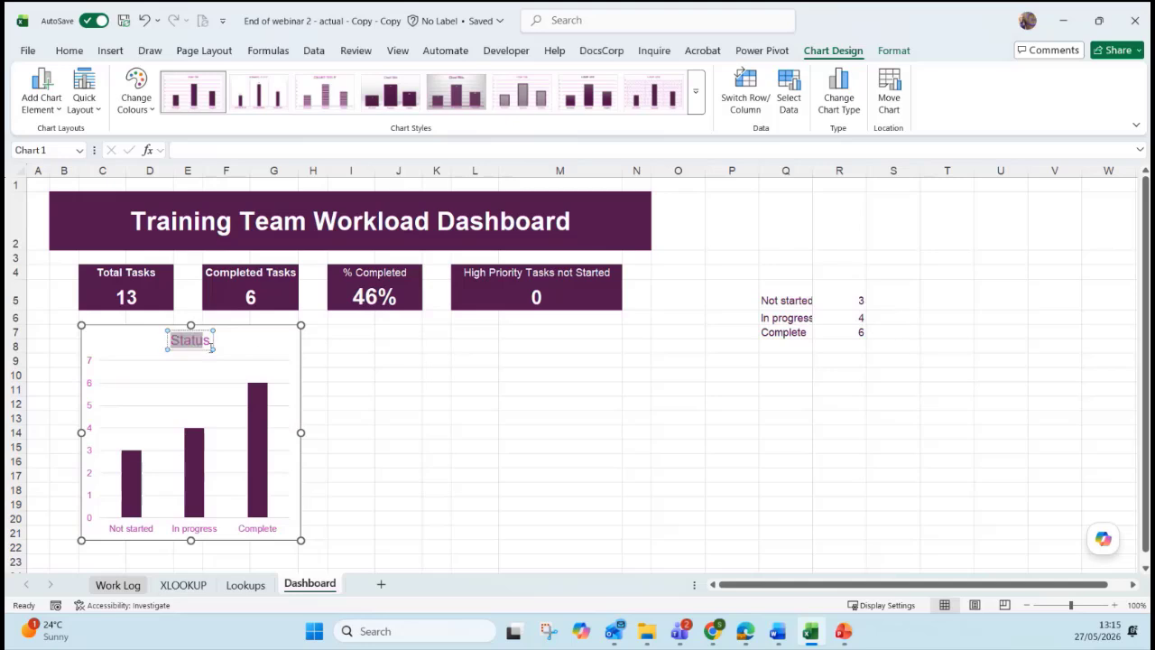
click(68, 51)
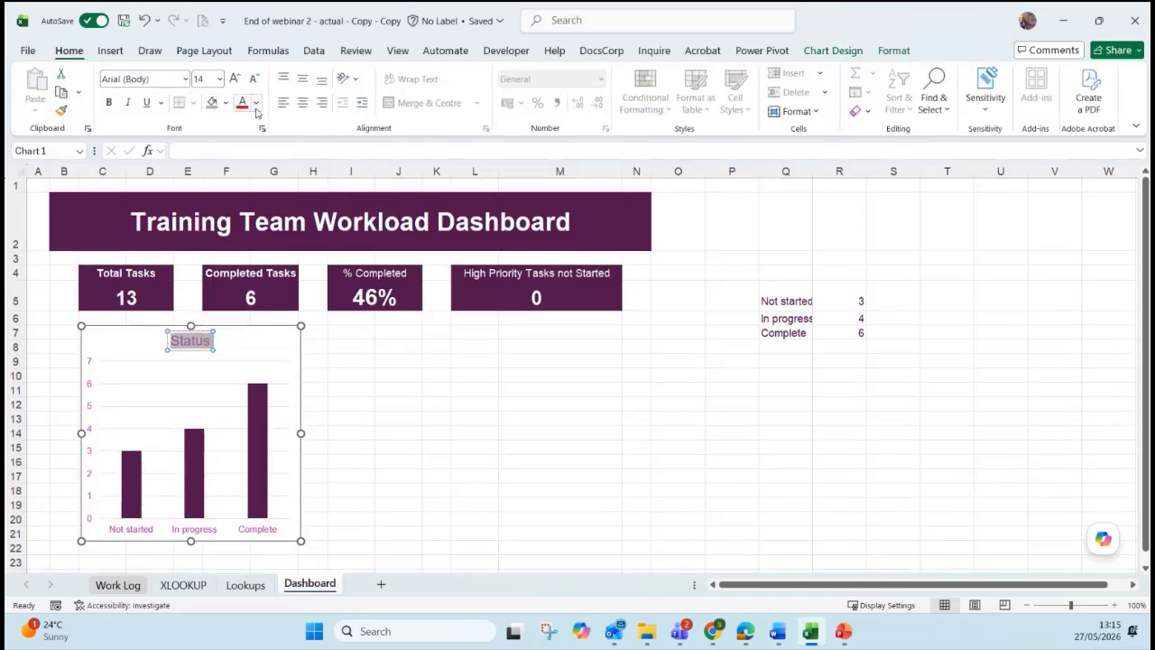
click(256, 103)
click(266, 203)
key(Escape)
click(833, 51)
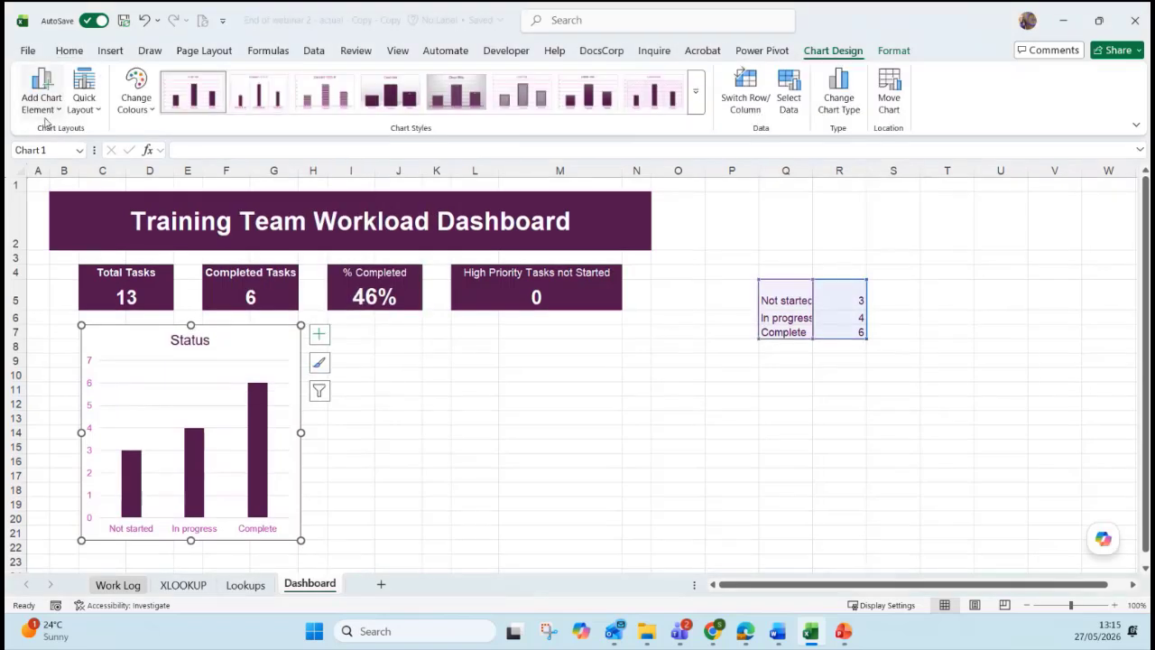
Add Outside End data labels so bars show 3, 4 and 6.
click(44, 113)
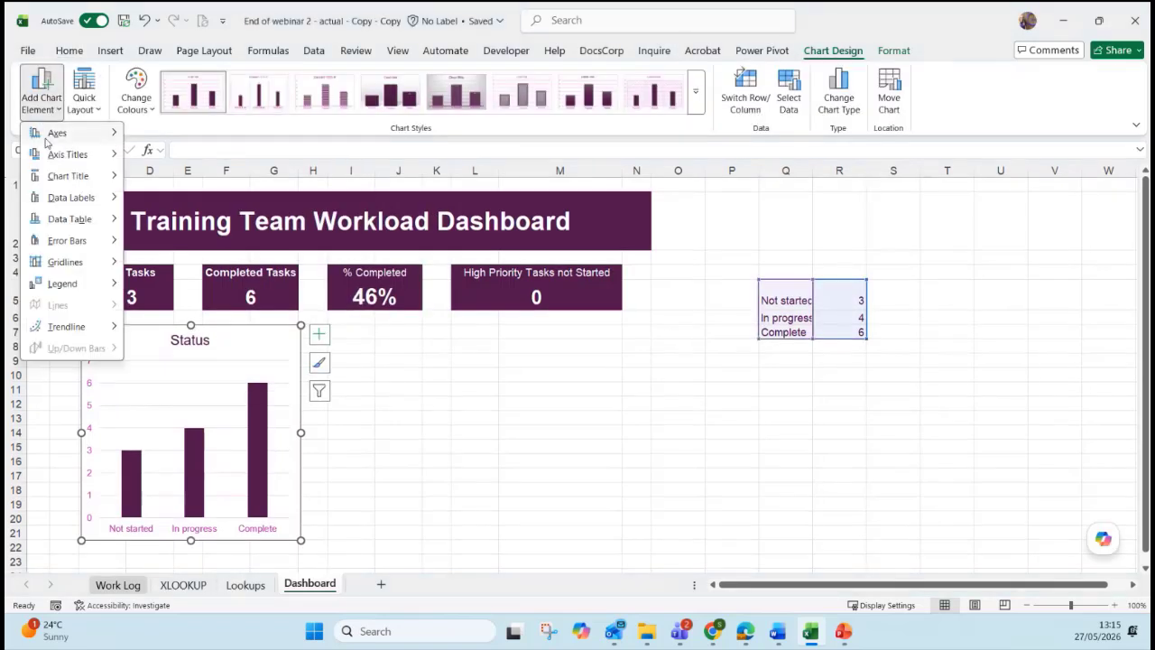
mouse_move(46, 139)
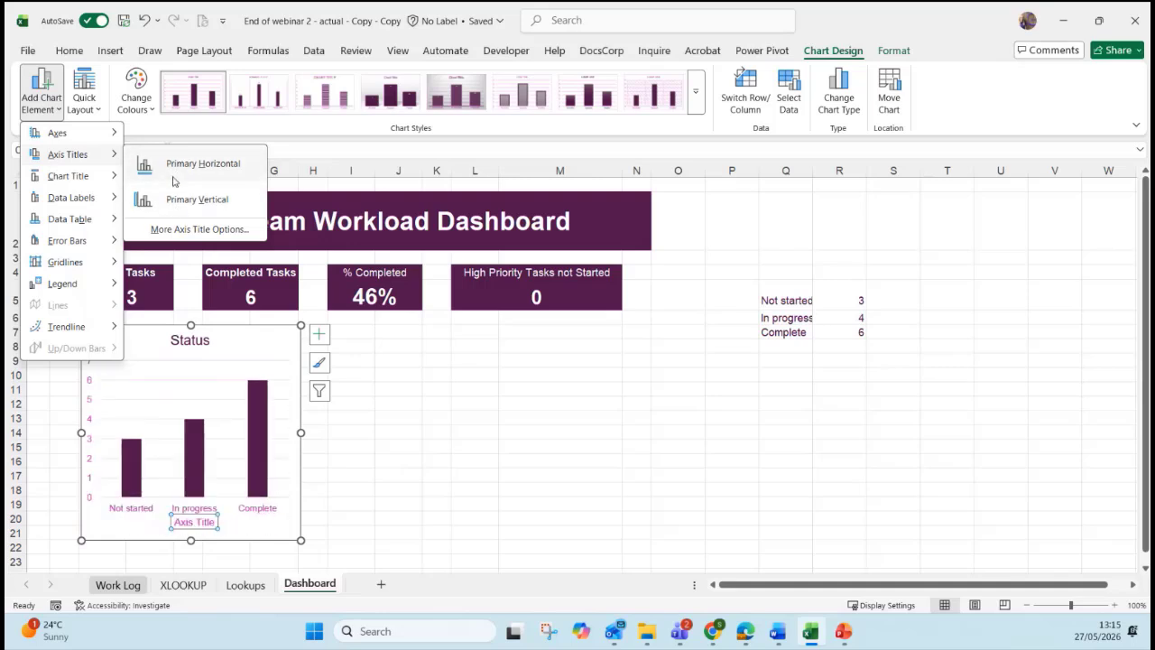
mouse_move(104, 183)
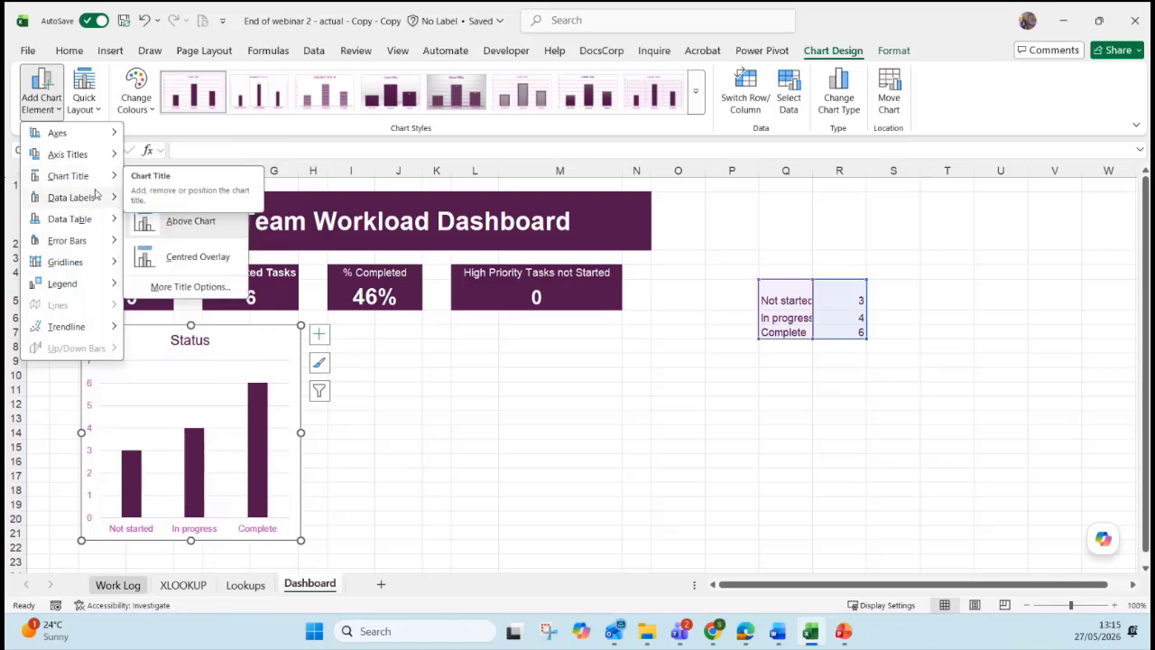
mouse_move(84, 208)
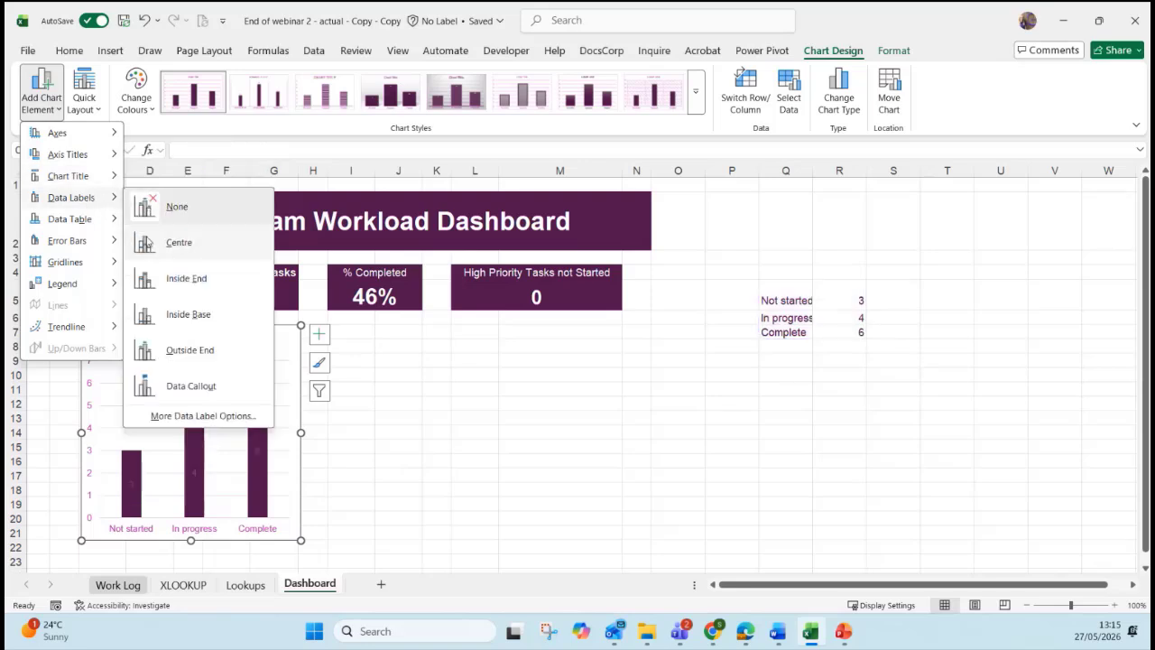
click(174, 352)
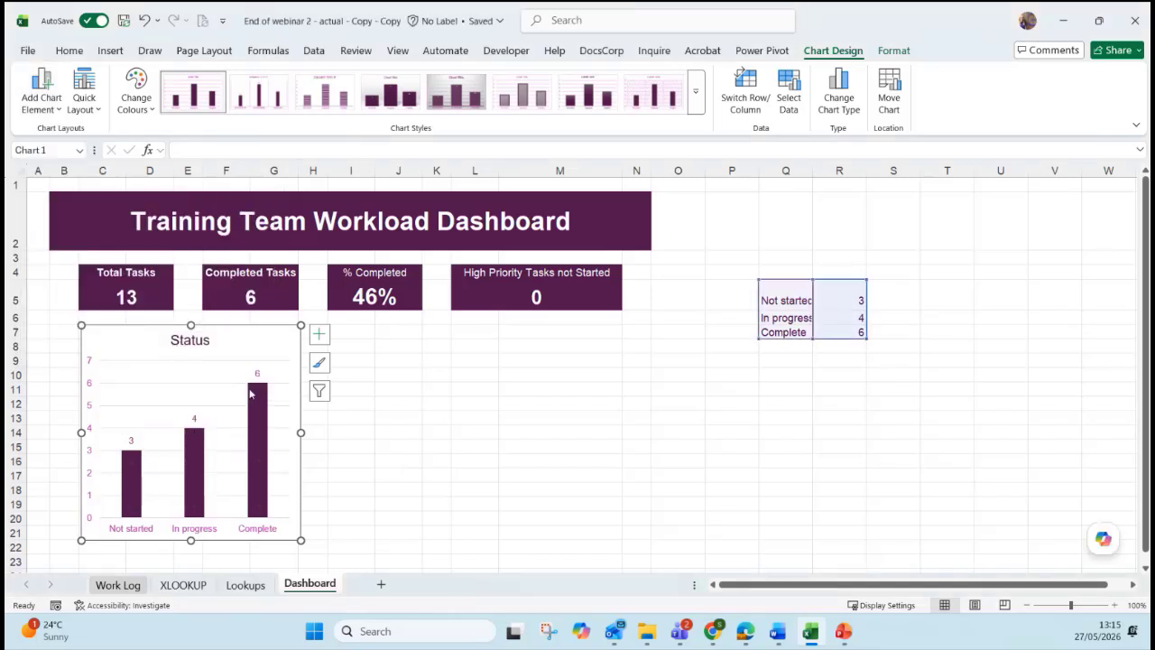
Browse the chart elements list again and close it without further changes.
click(48, 116)
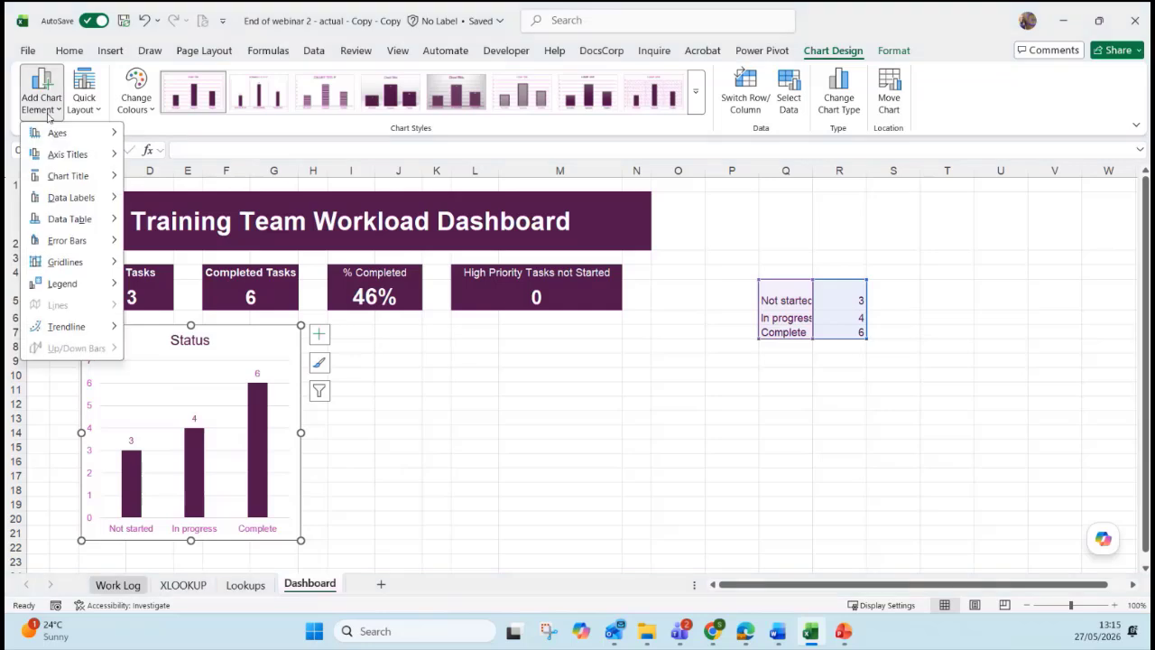
mouse_move(76, 243)
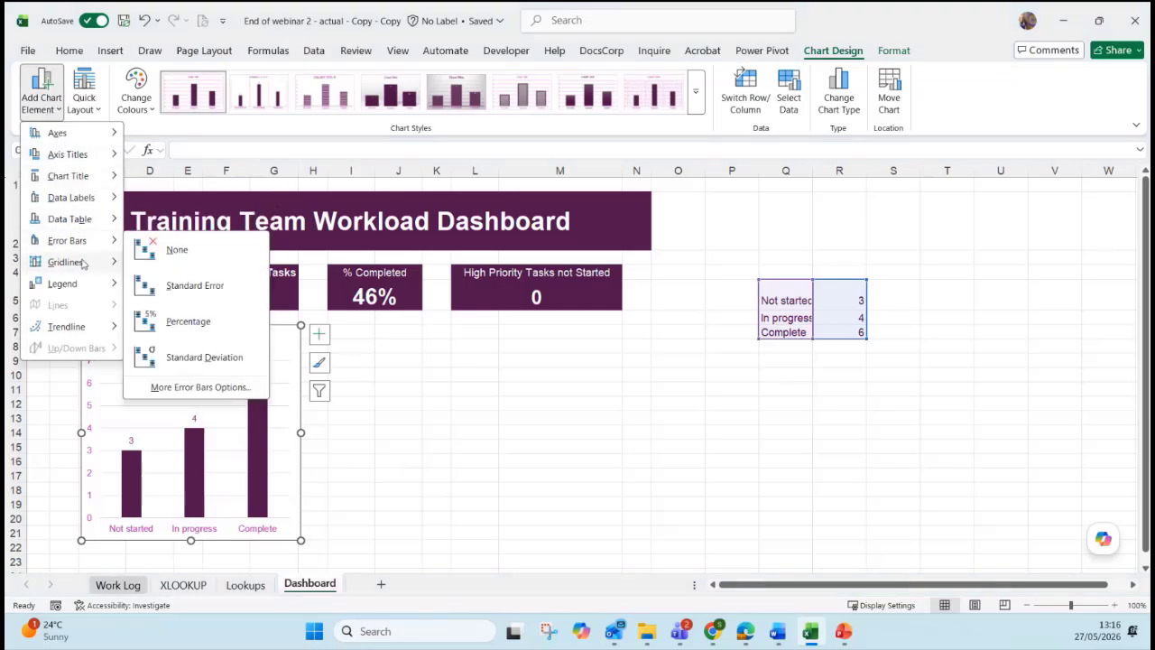
mouse_move(83, 264)
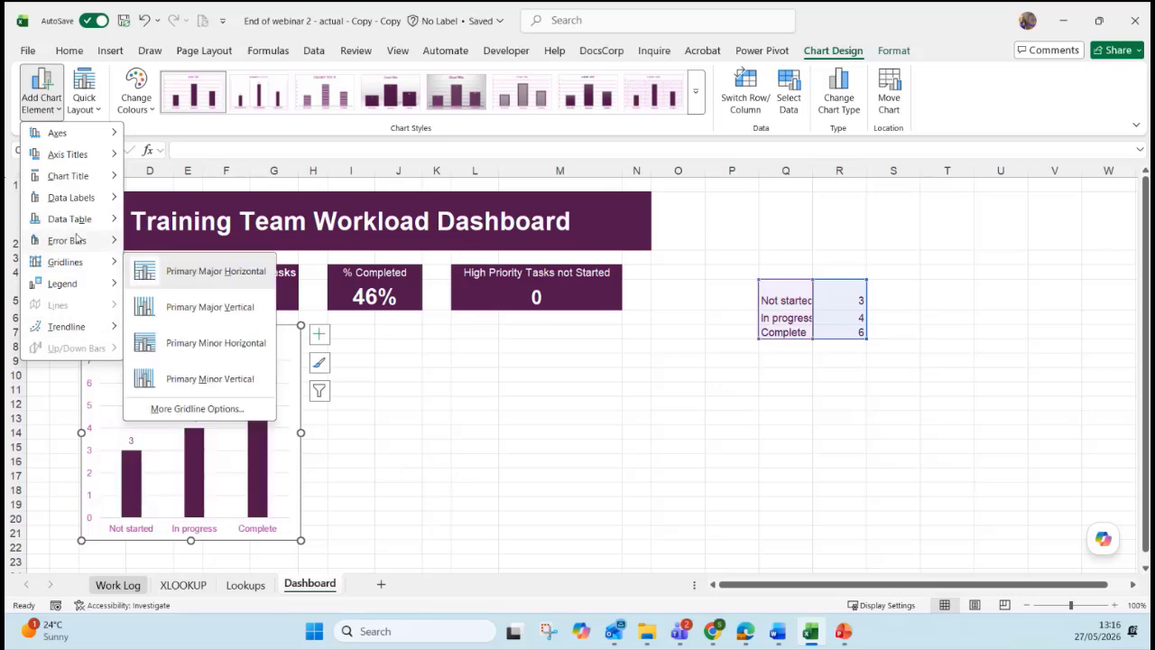
click(288, 333)
click(84, 103)
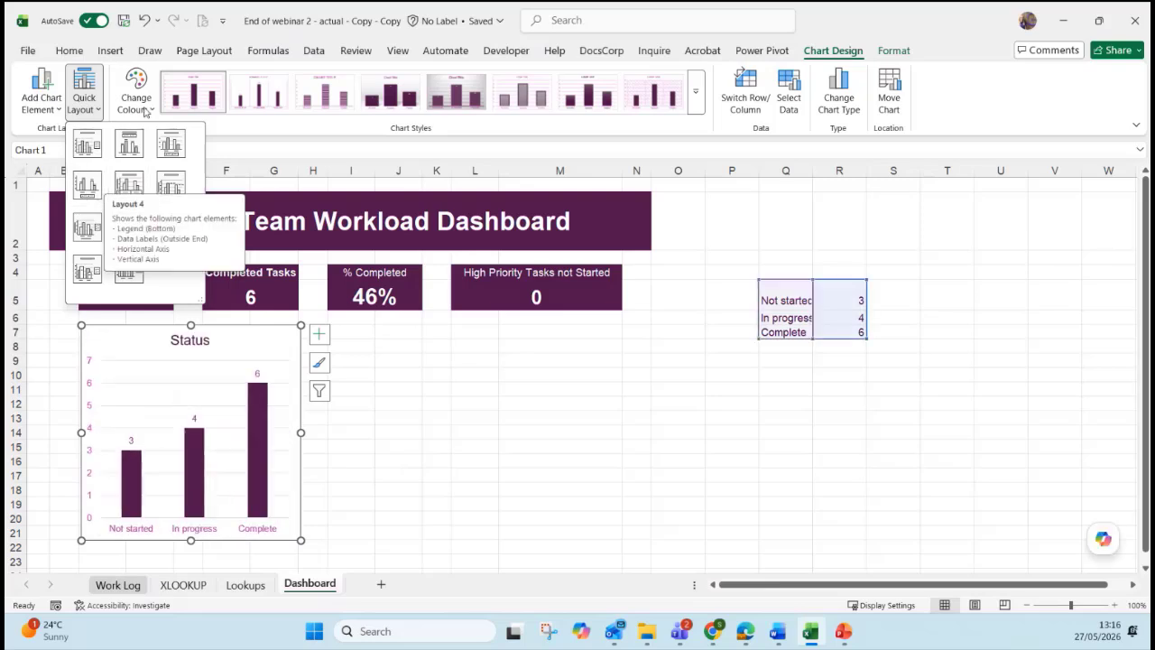
click(326, 129)
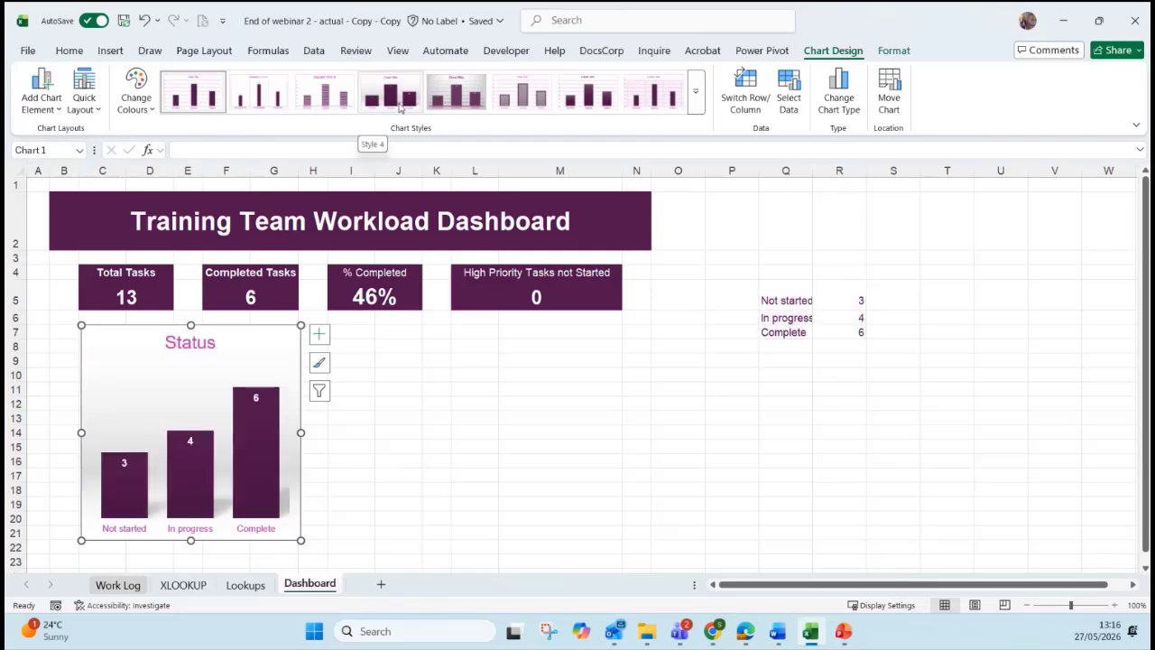
click(695, 91)
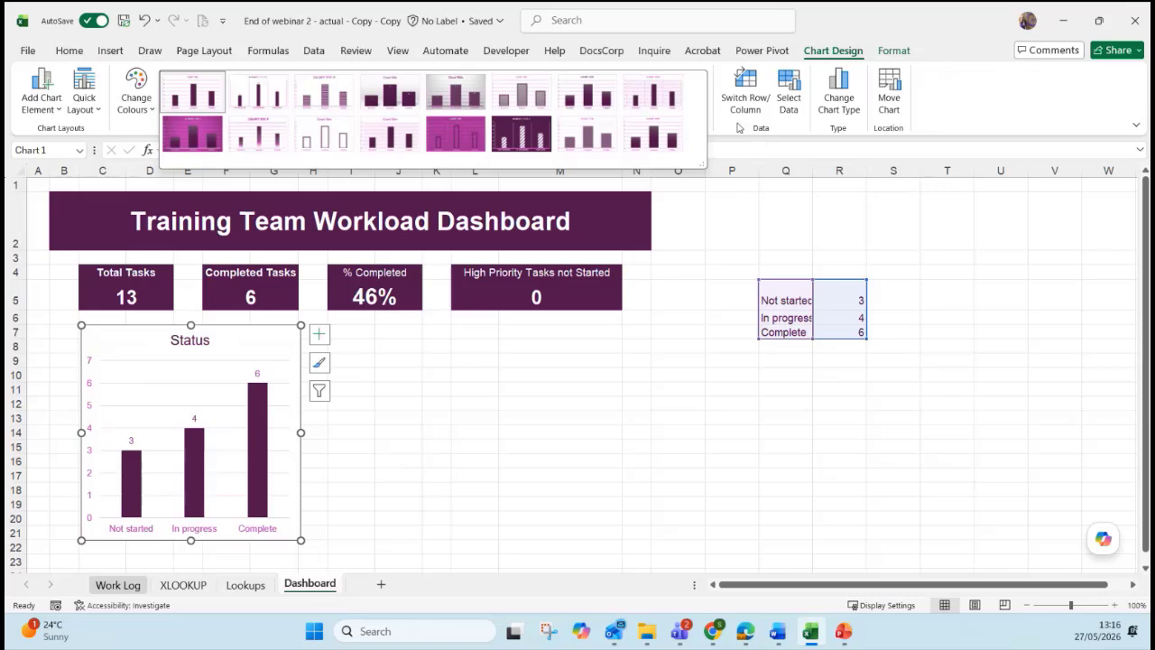
click(764, 140)
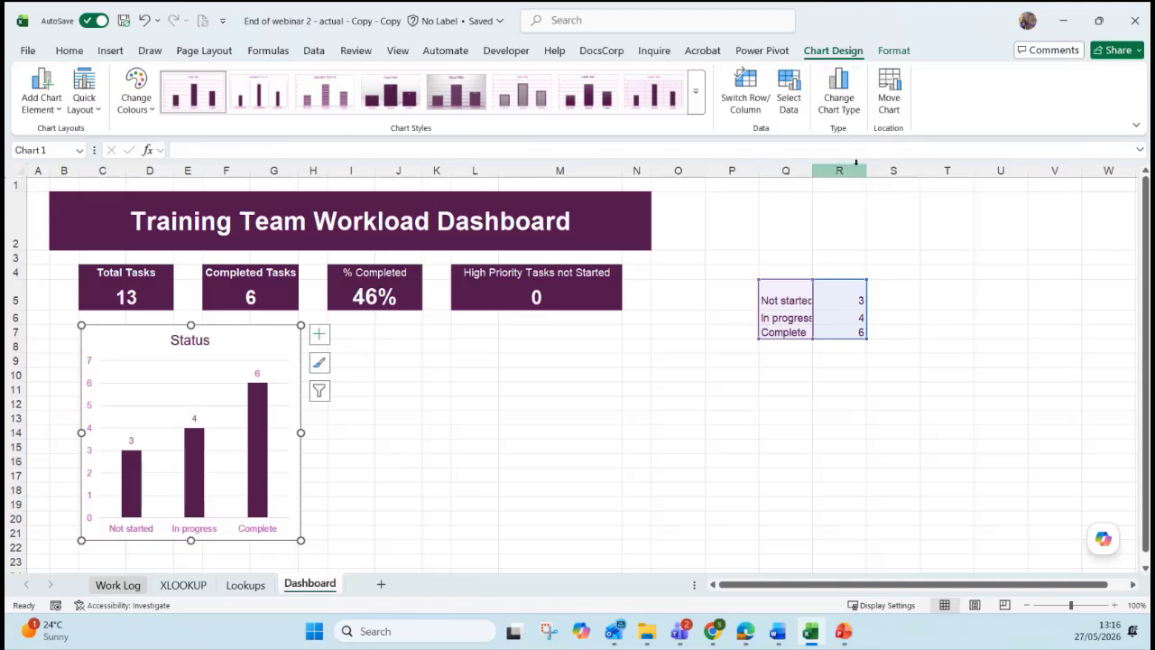
click(894, 51)
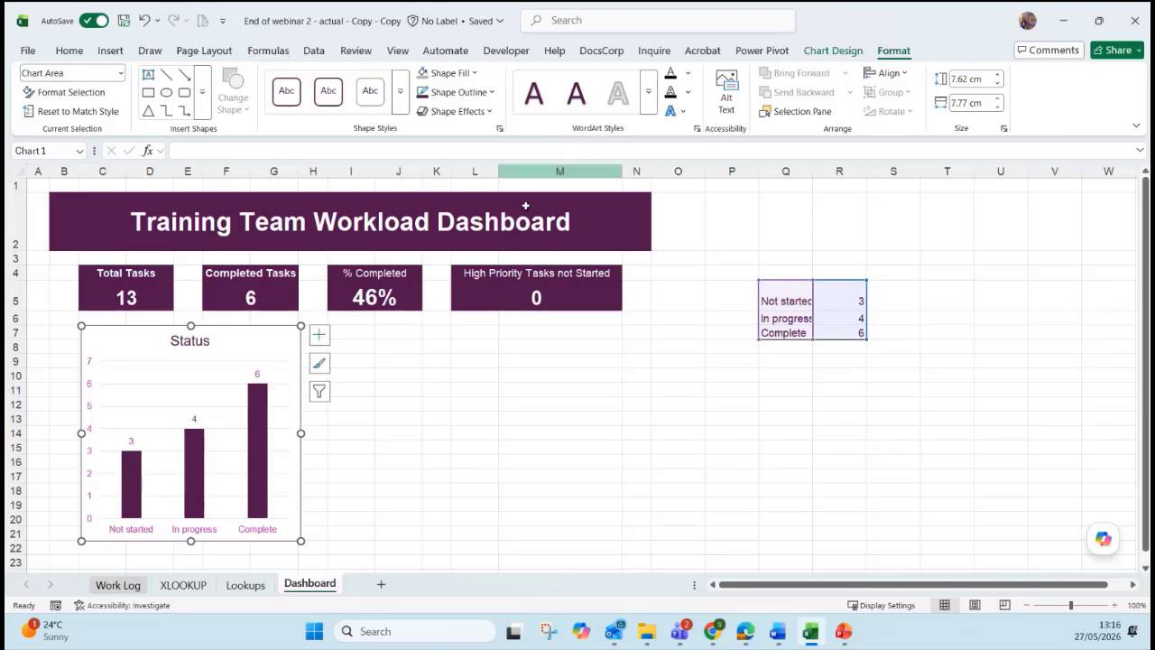
click(265, 427)
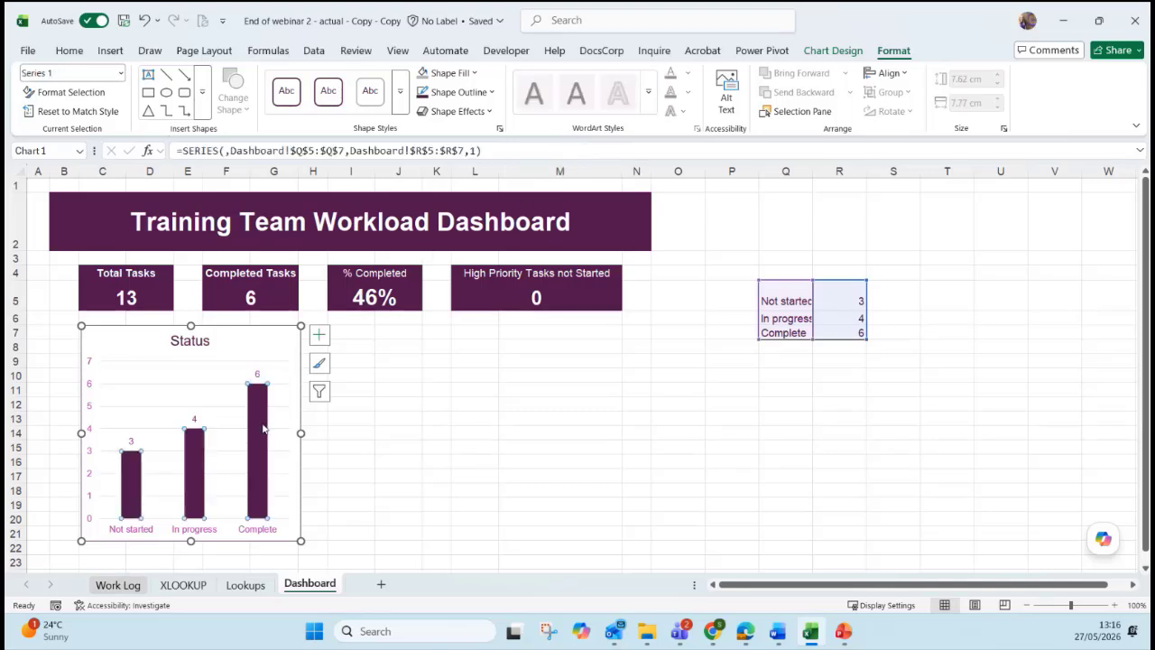
click(264, 428)
click(451, 73)
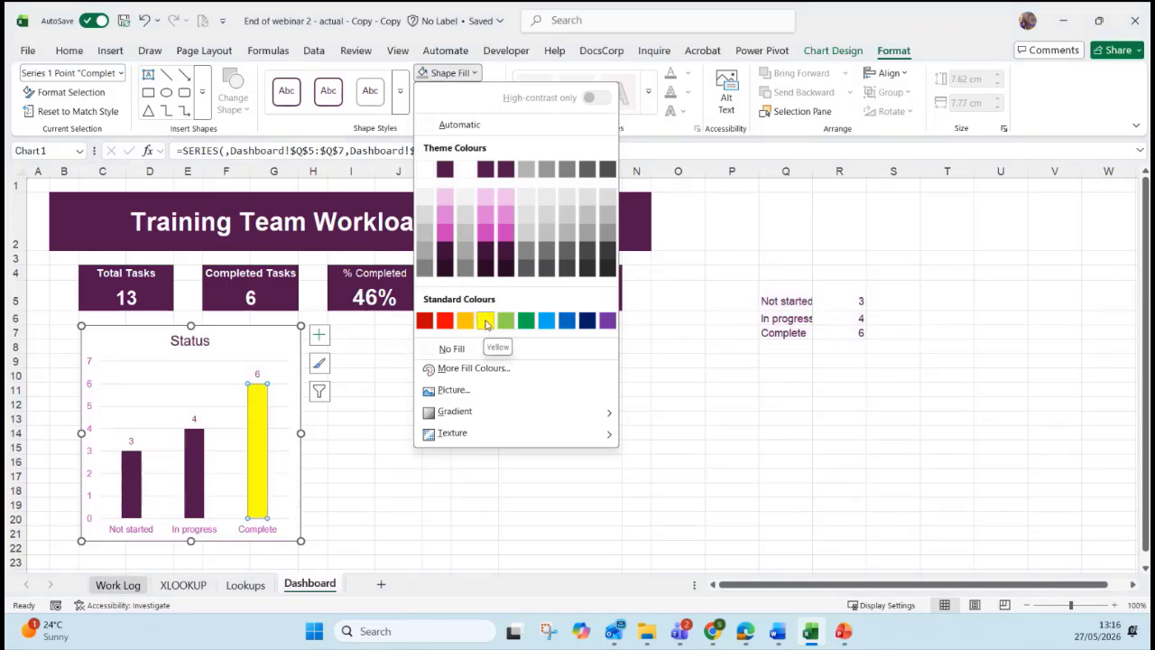
click(835, 52)
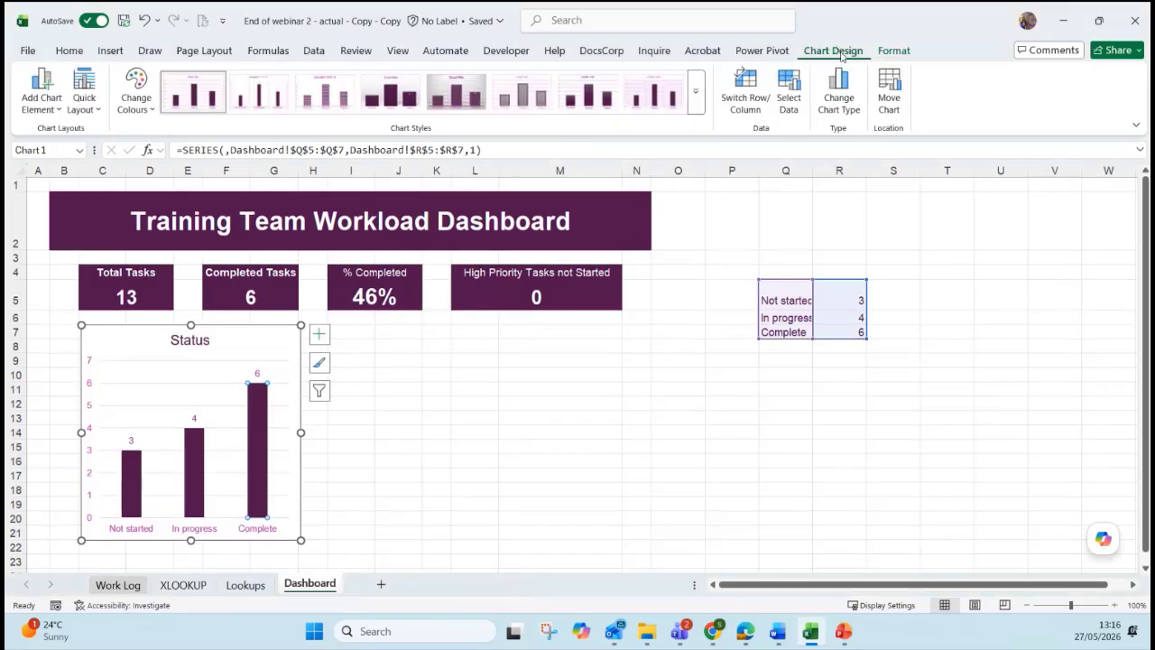
click(398, 408)
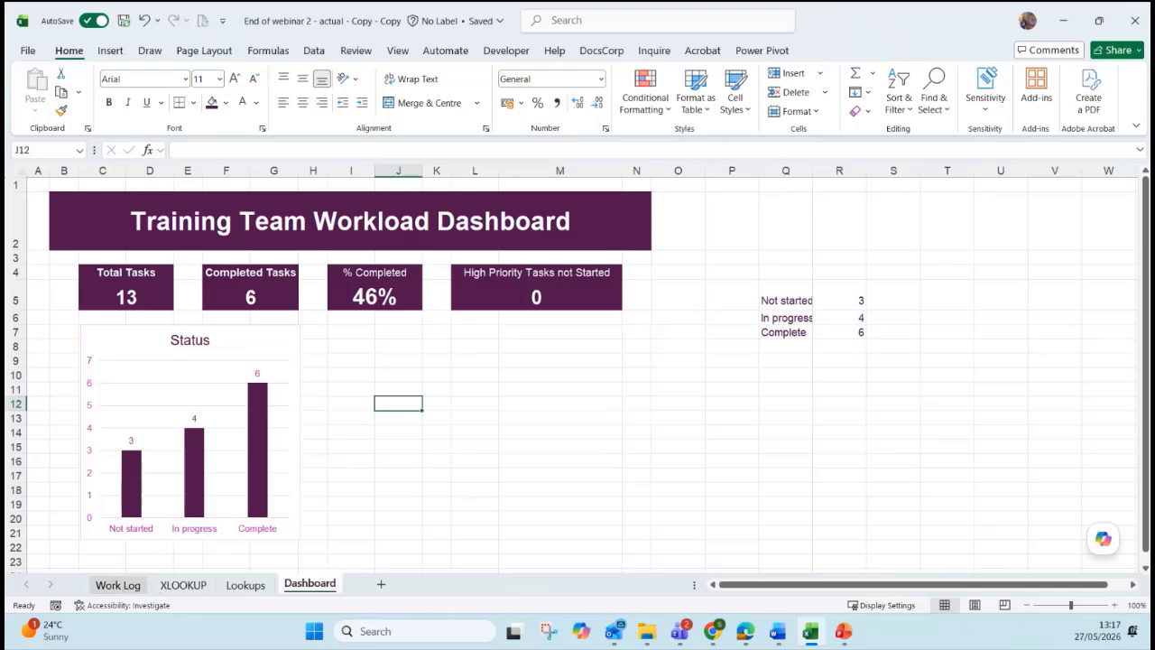
Switch to the Work Log sheet and select cell D9 inside the task table.
click(381, 531)
click(131, 585)
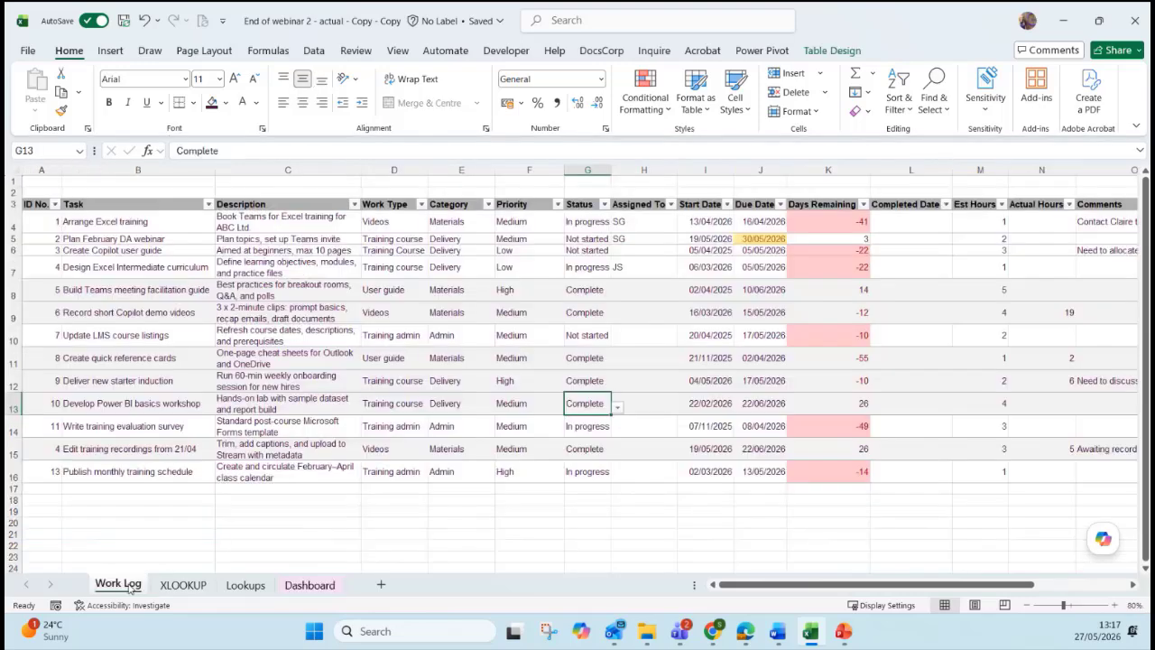
click(364, 312)
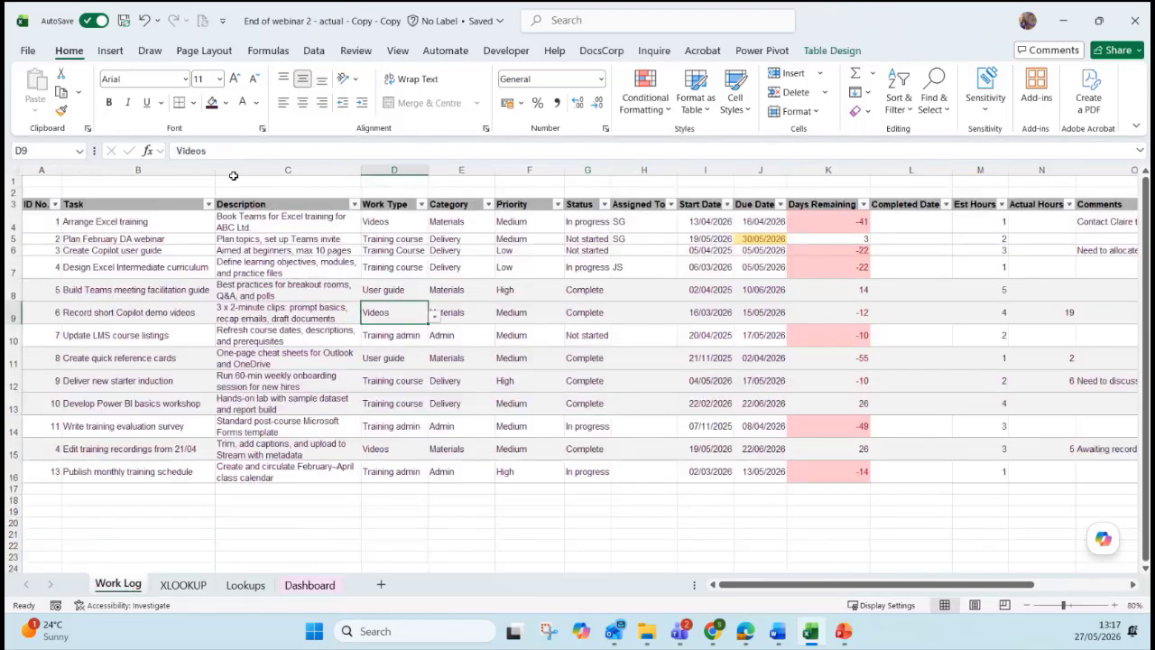
click(110, 52)
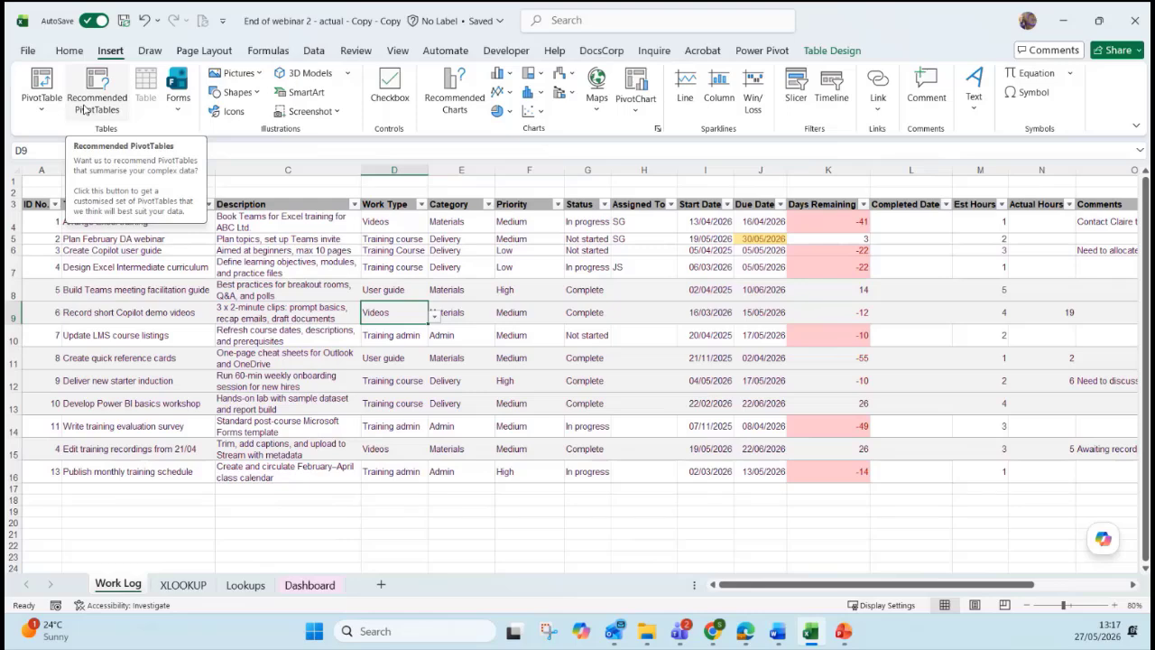
Preview the Days Remaining by Category, Task by priority and ID by Work Type PivotTable suggestions.
click(84, 109)
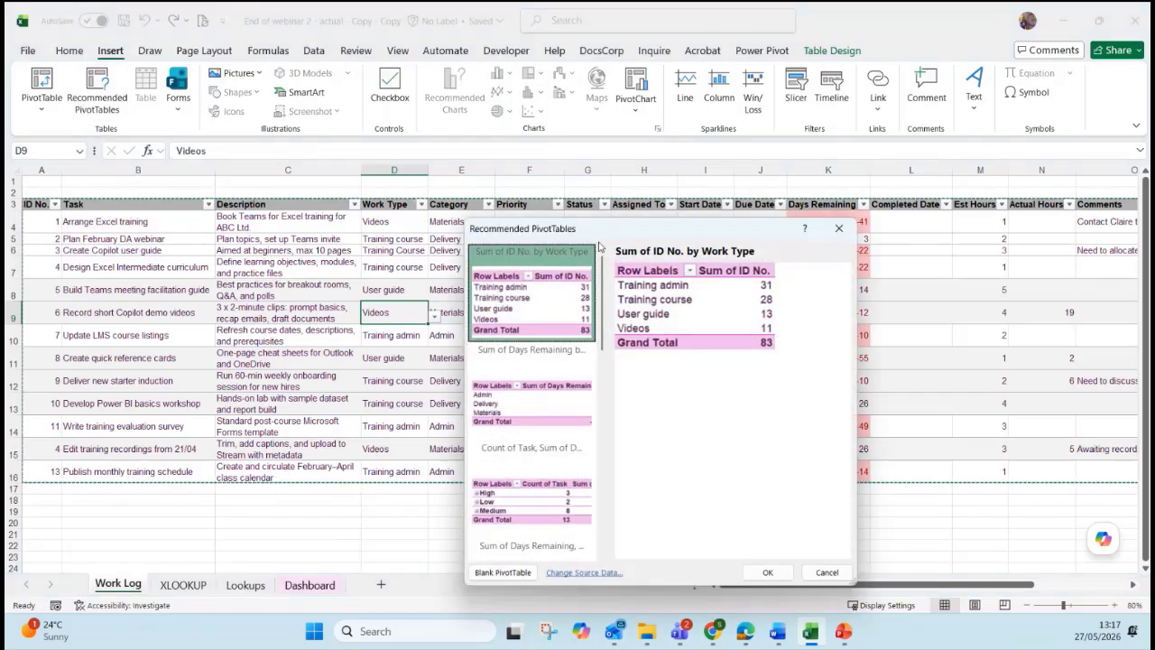
drag(596, 232, 513, 157)
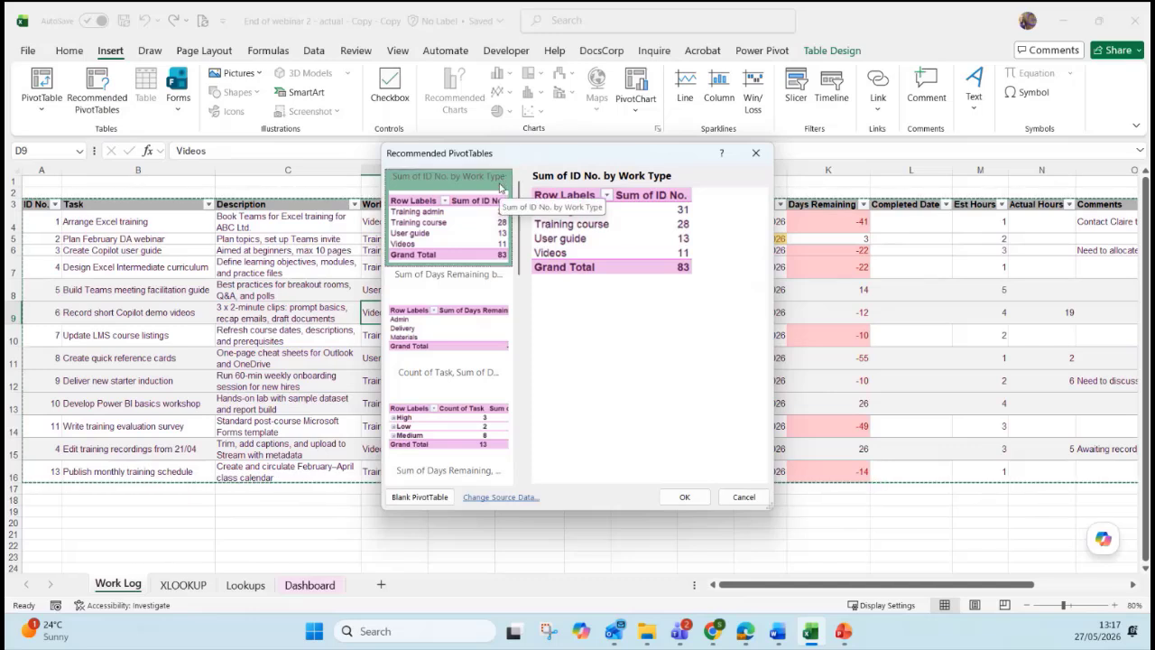
click(490, 311)
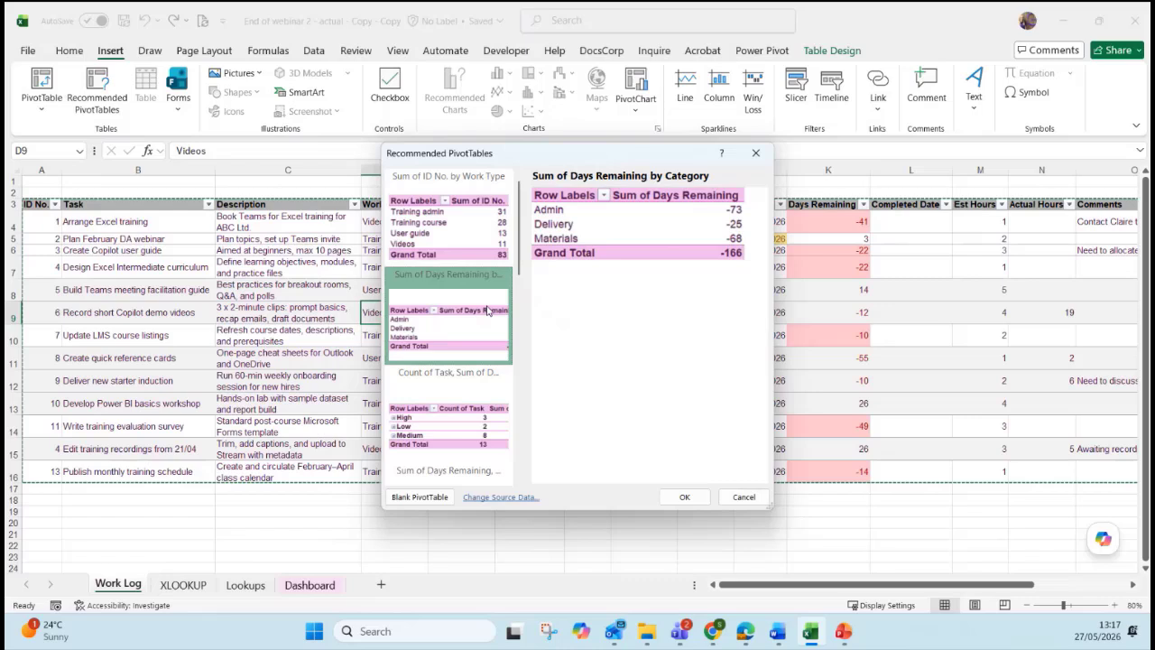
click(486, 396)
click(456, 239)
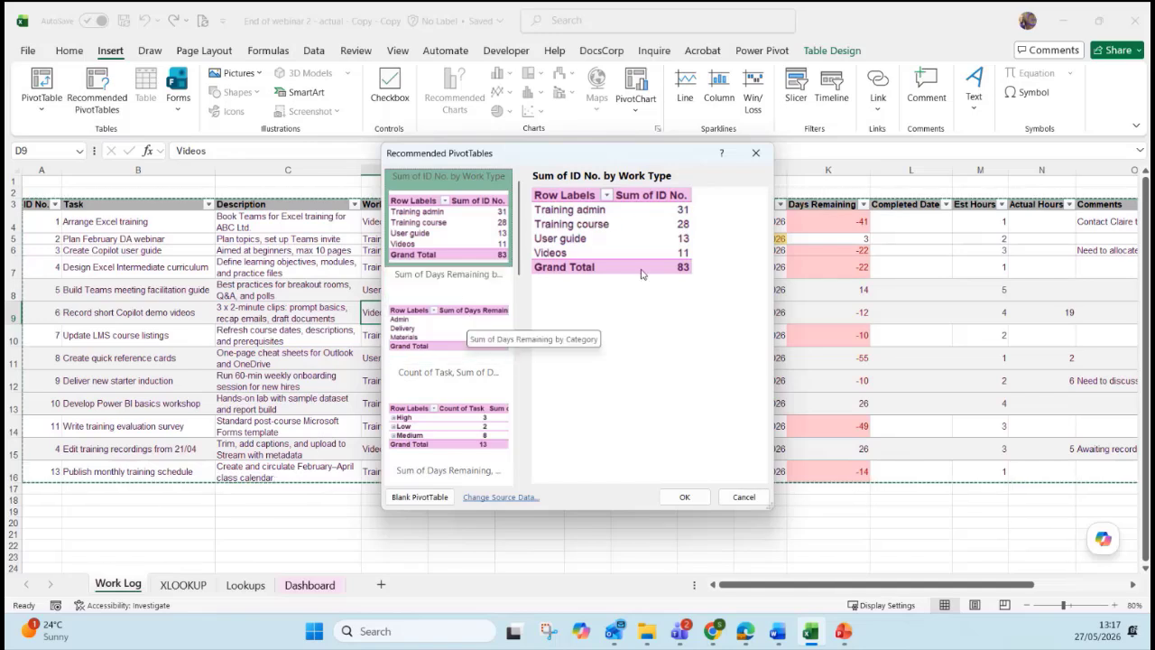
click(447, 340)
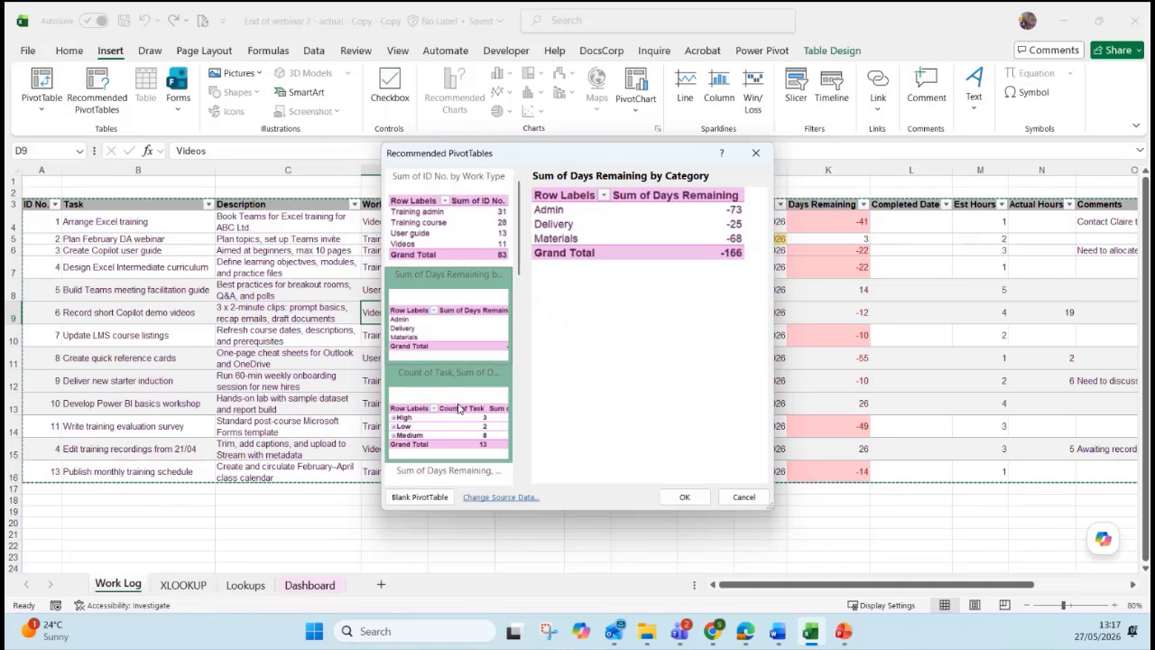
click(469, 435)
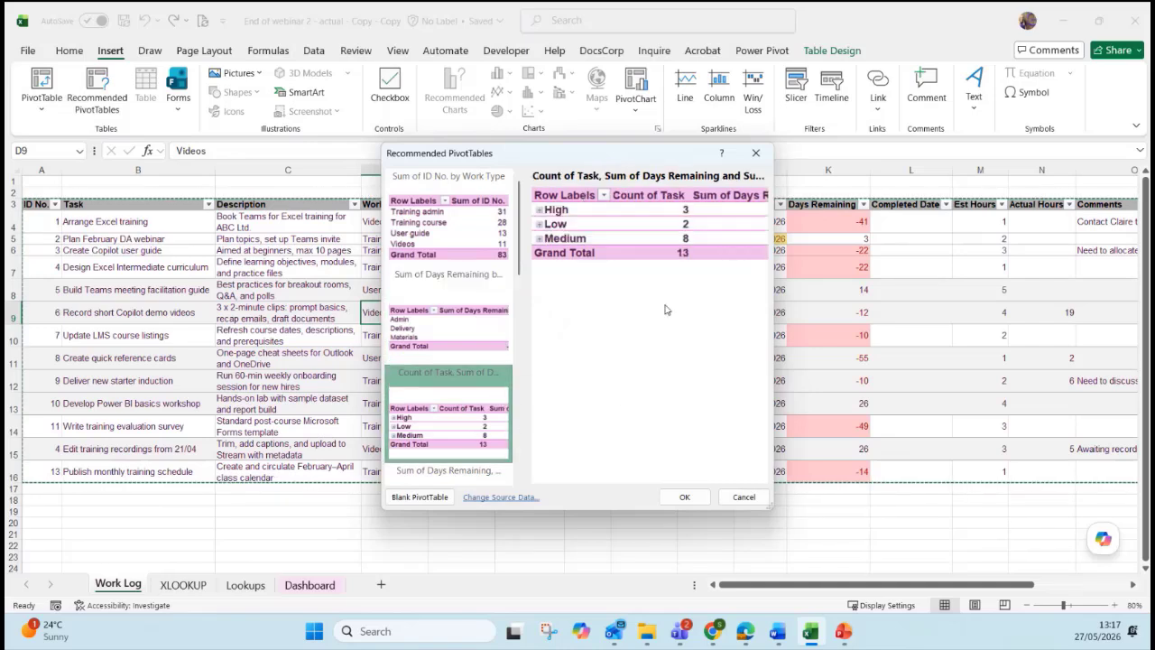
Scroll through the status-based suggestions, then cancel without inserting any PivotTable.
scroll(487, 306, down, 2)
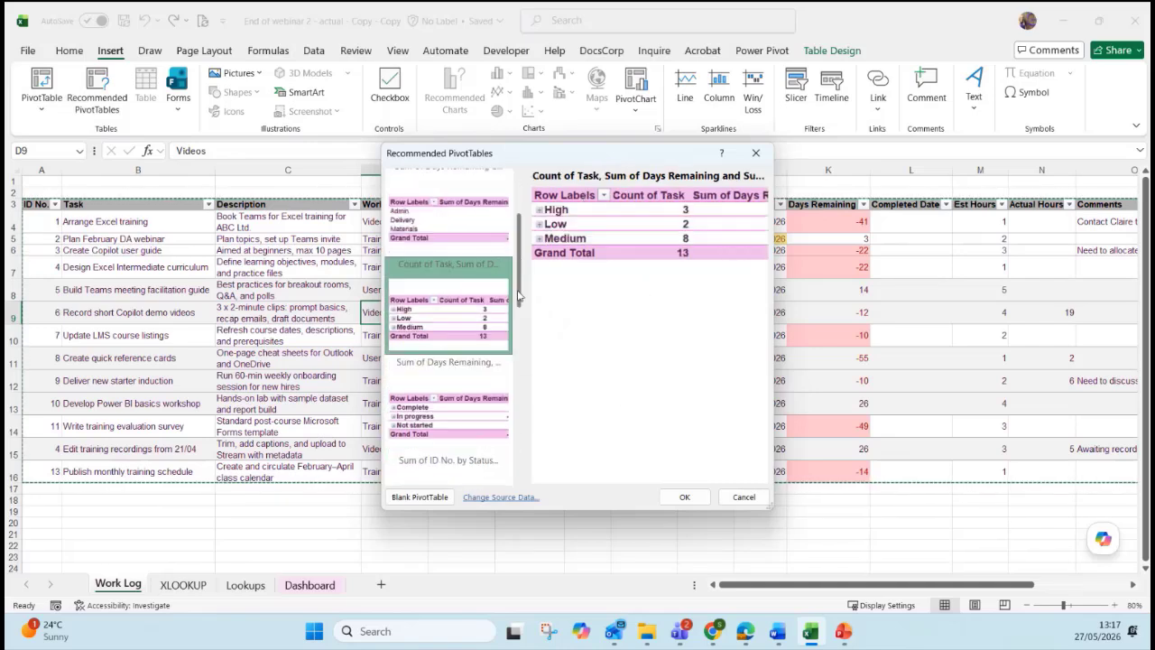
click(460, 333)
click(467, 410)
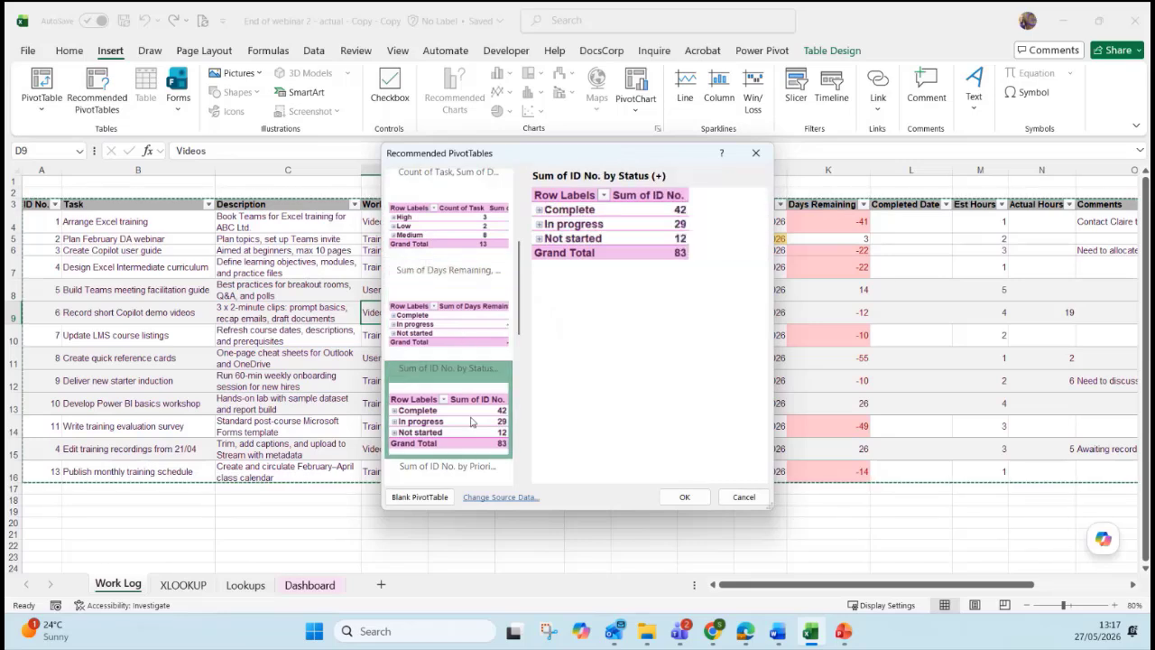
scroll(474, 406, down, 5)
click(476, 405)
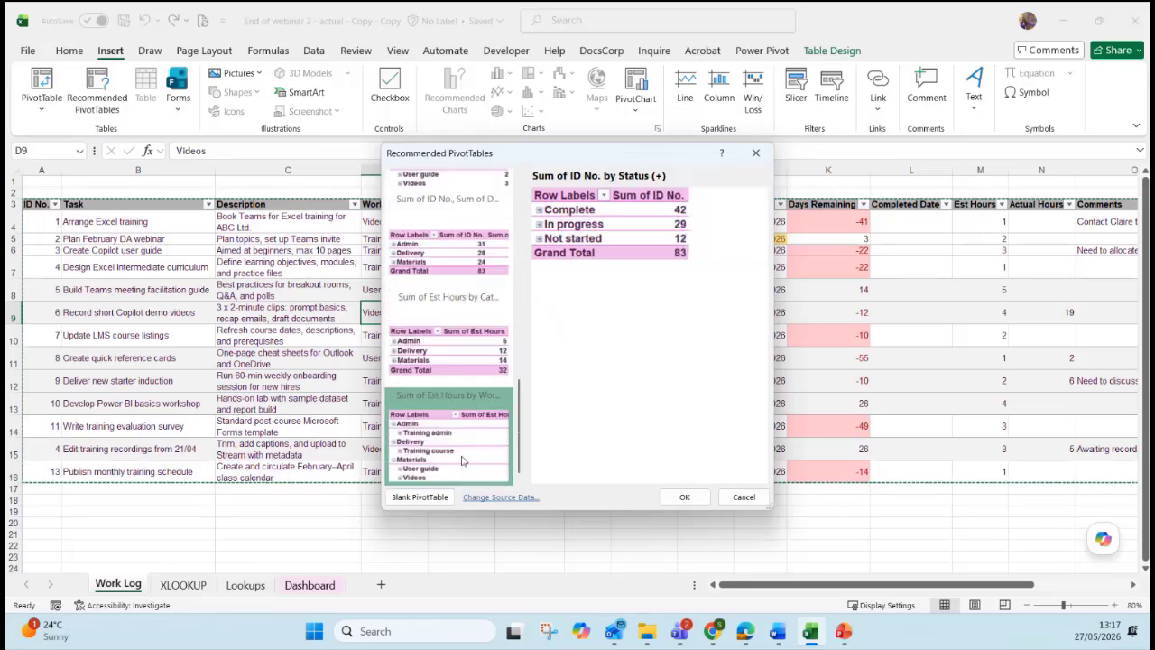
click(517, 280)
scroll(514, 275, down, 3)
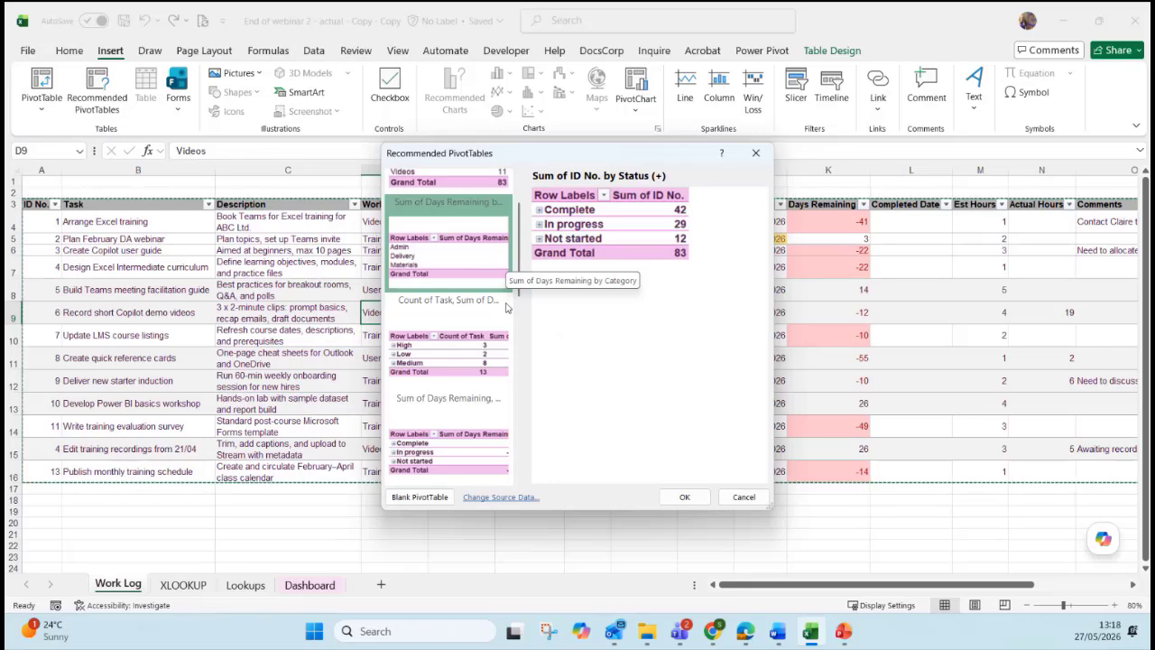
scroll(474, 319, down, 3)
scroll(474, 319, up, 3)
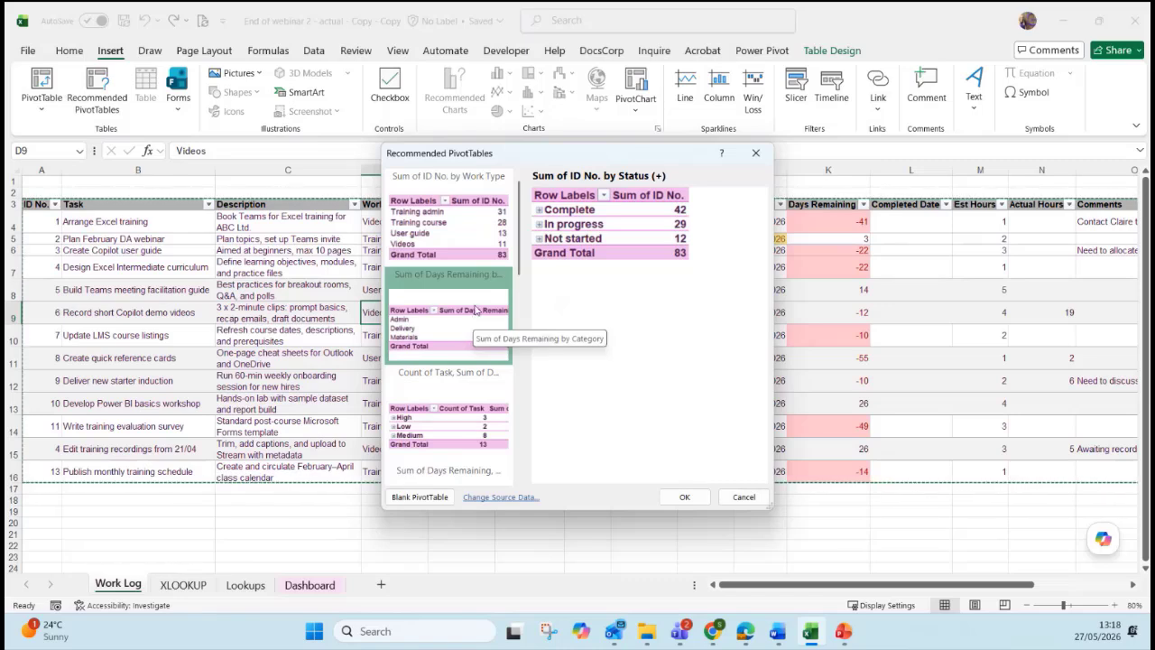
click(745, 497)
Start a new PivotTable from TrackerTable, placed on a new worksheet.
click(501, 358)
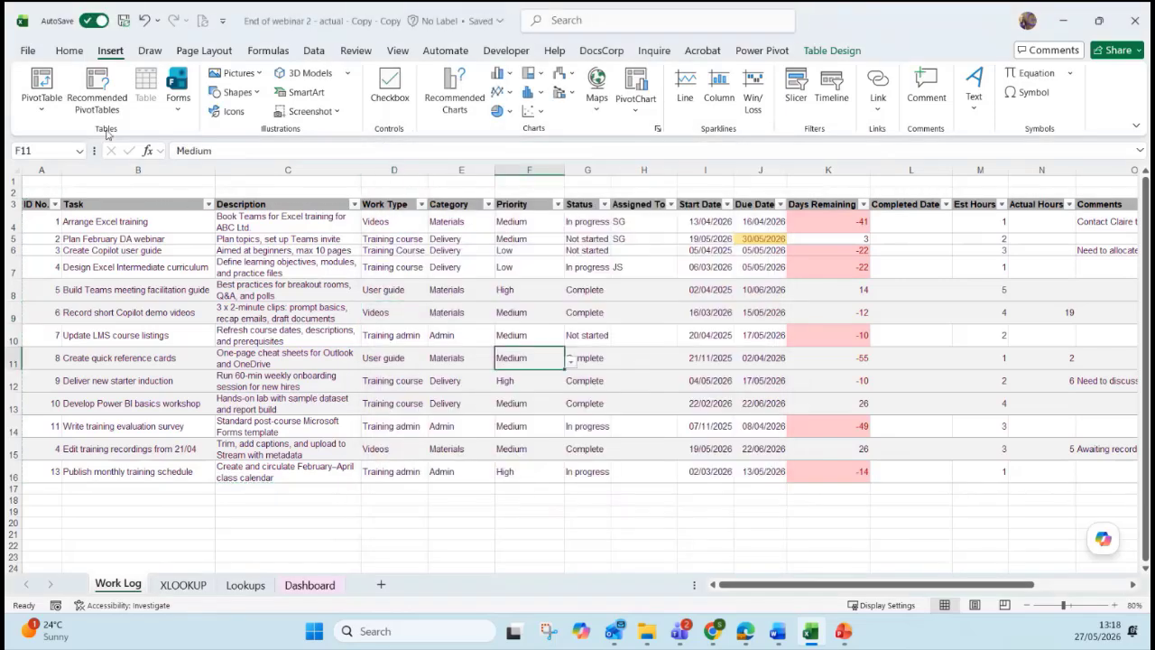
click(41, 81)
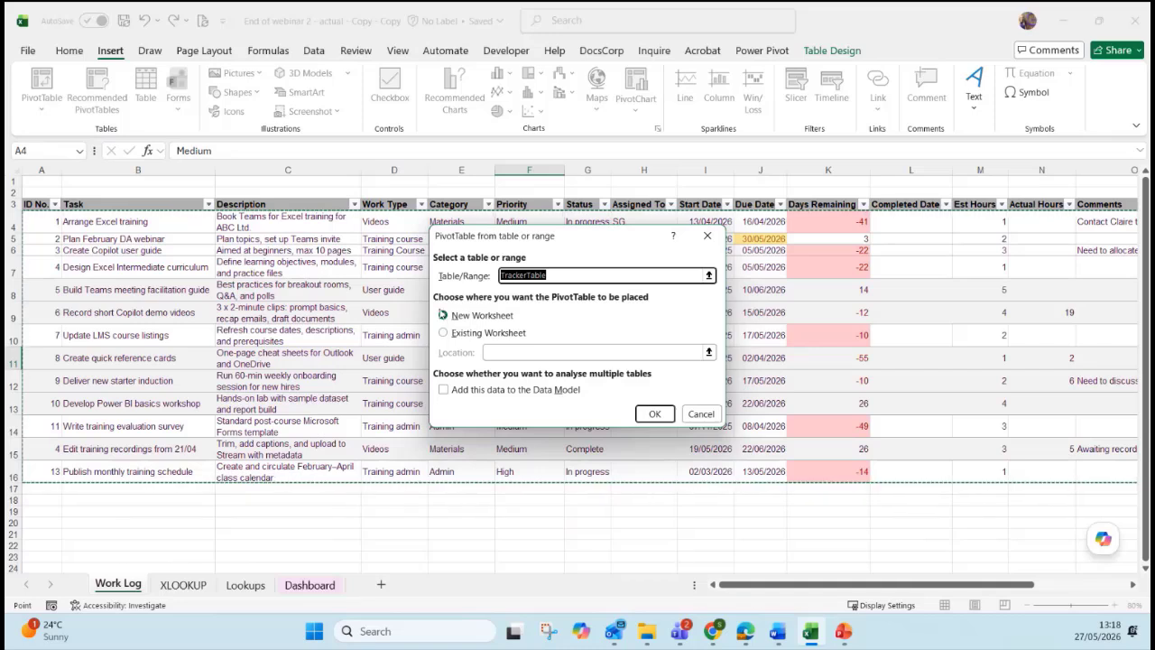
Add TrackerTable to the Data Model and create empty PivotTable33 on new Sheet2.
click(446, 392)
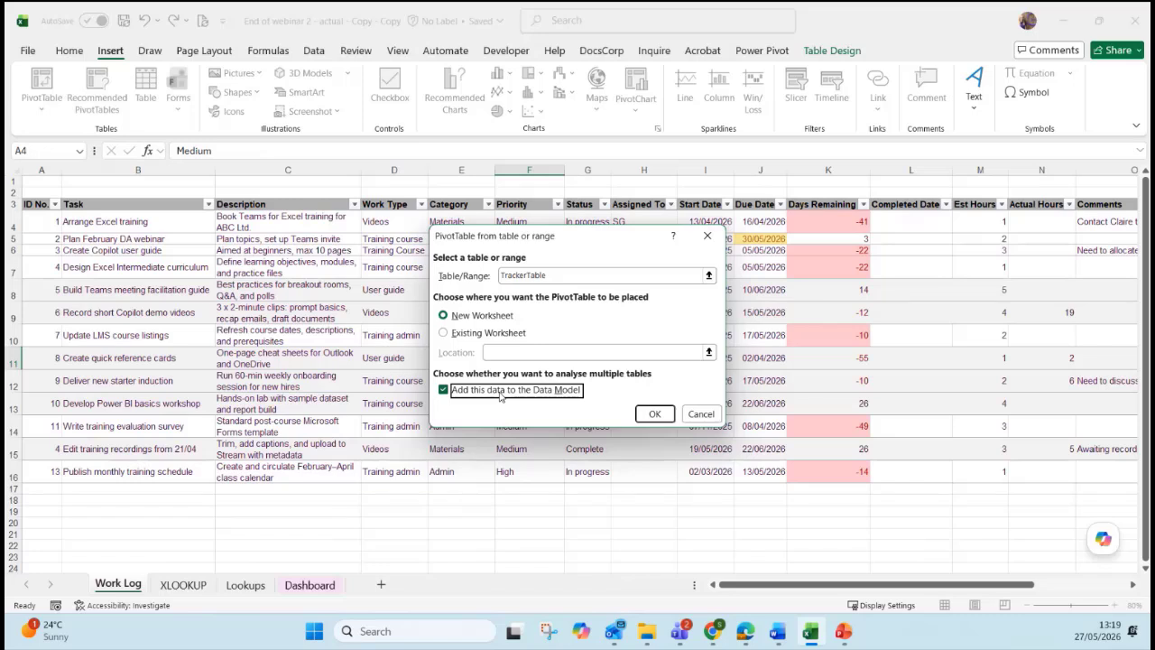
click(653, 413)
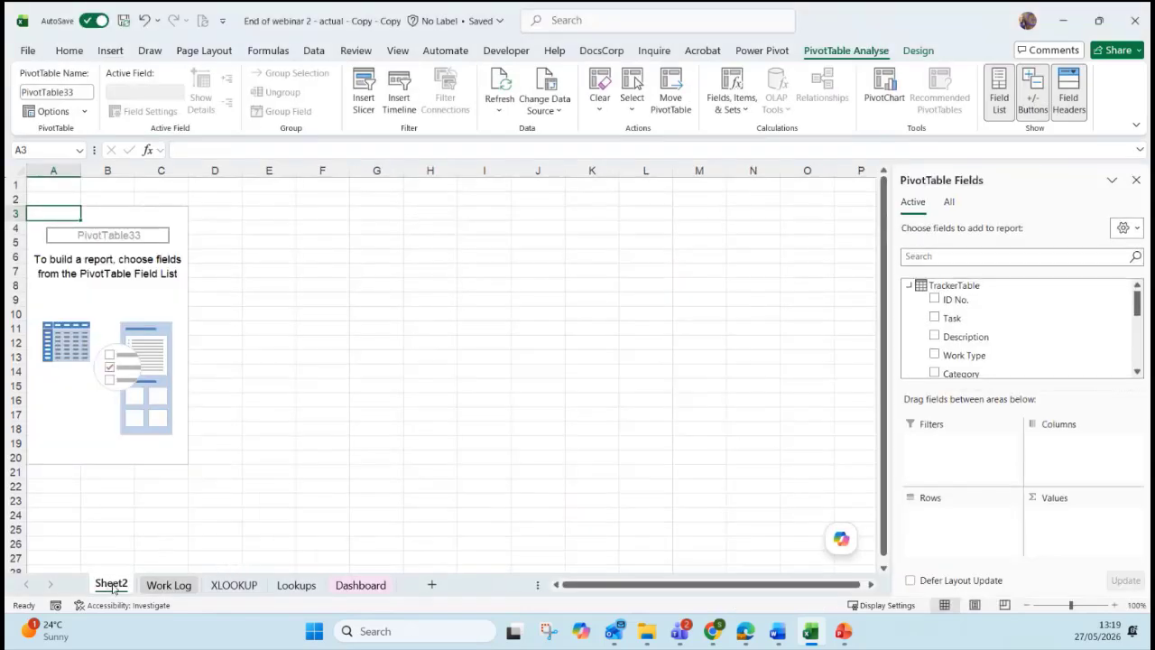
Rename the new sheet to PT and move it right after Work Log.
double_click(110, 584)
text(PT)
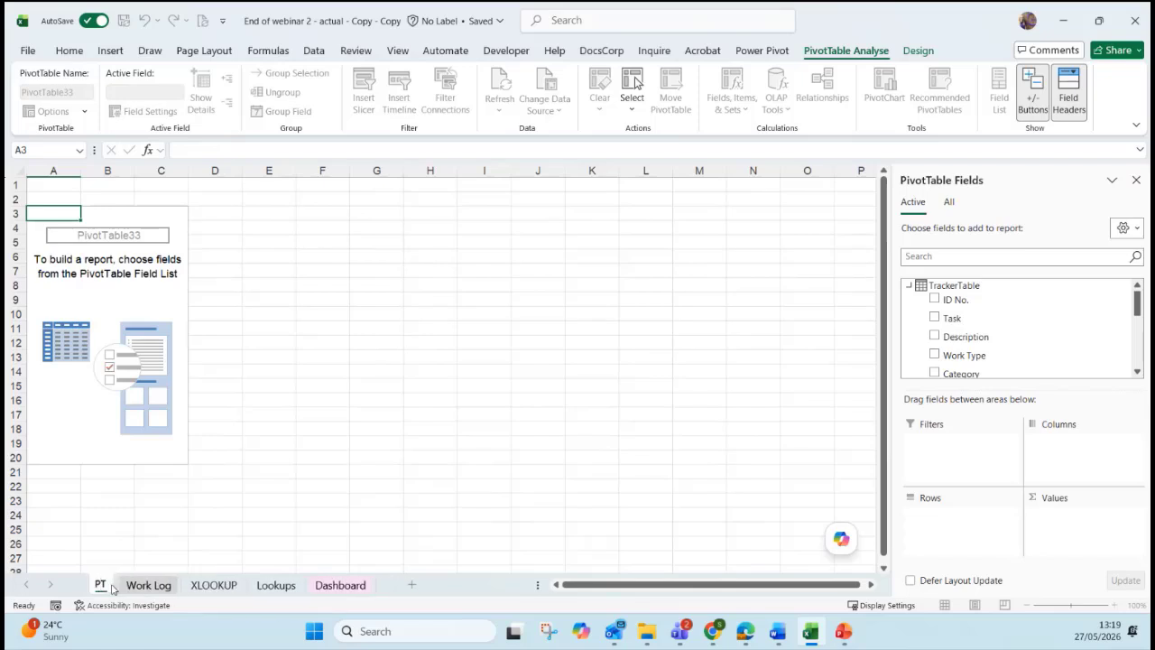
key(Return)
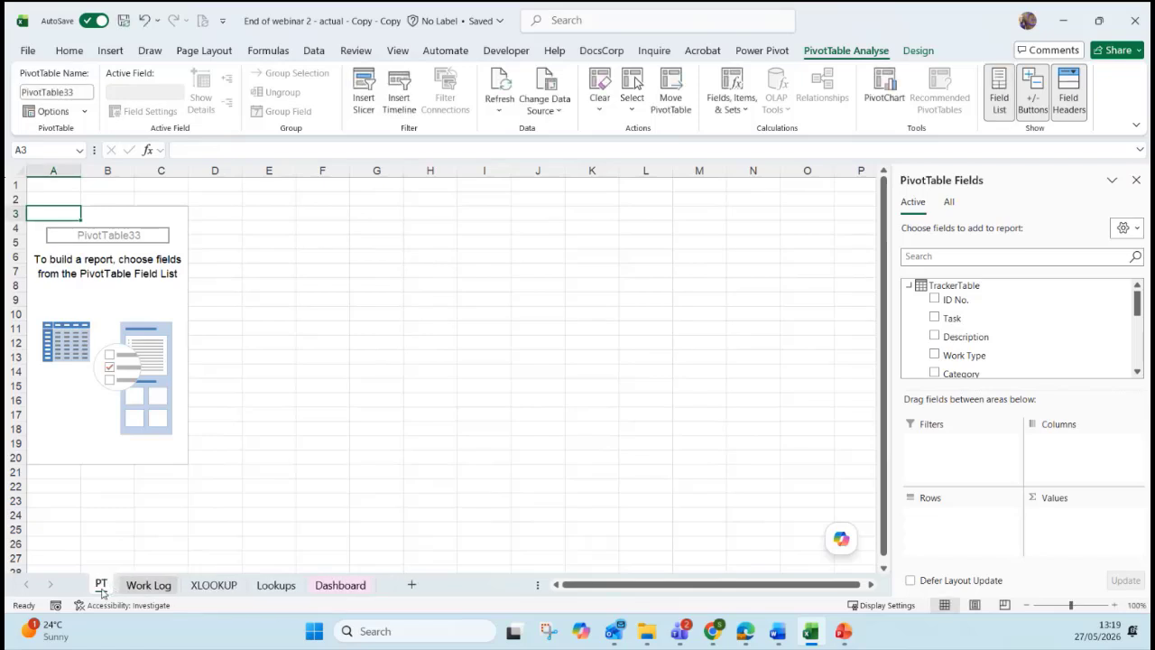
drag(148, 588, 183, 599)
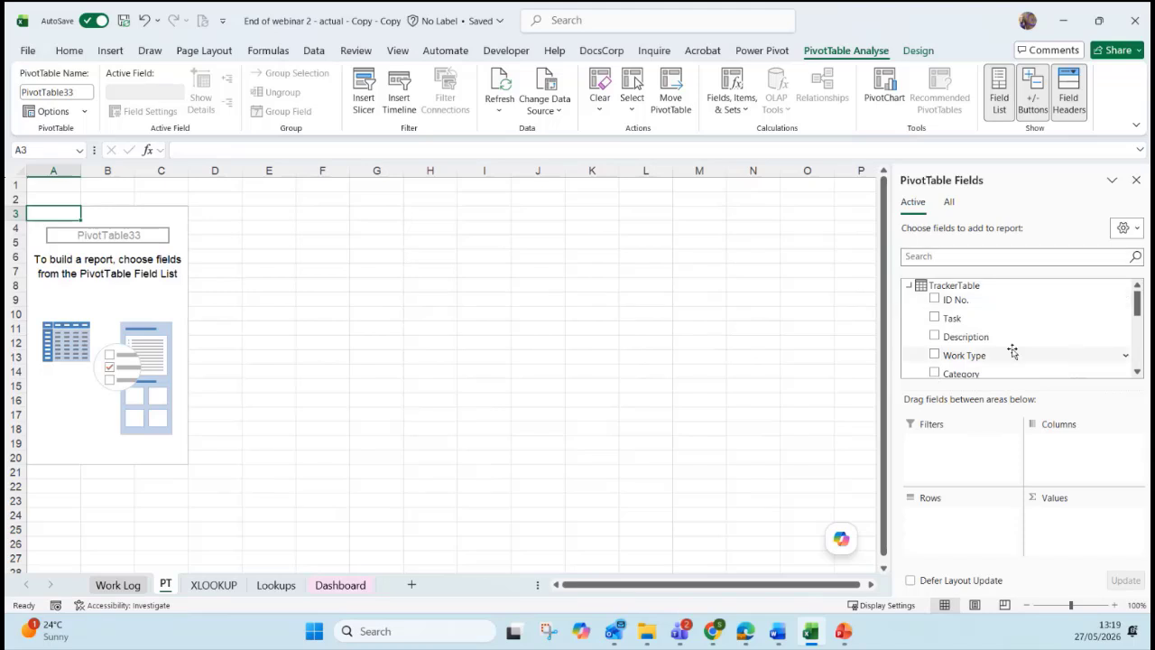
Reselect the empty pivot and toggle the PivotTable Fields list to show TrackerTable's fields.
click(451, 294)
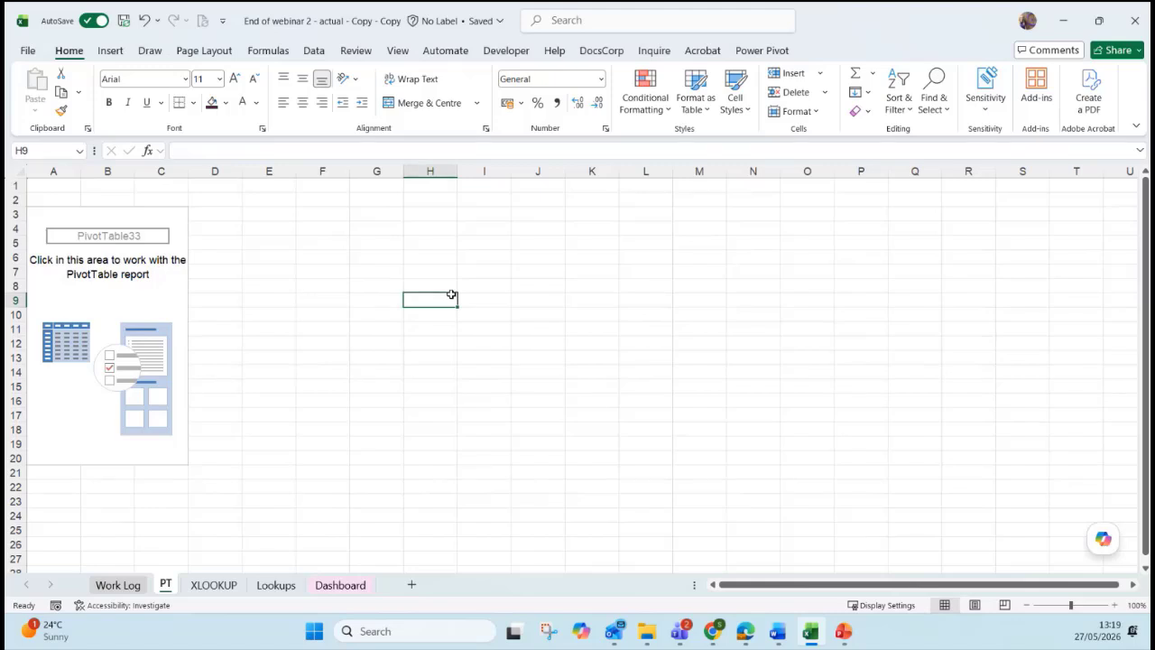
click(155, 276)
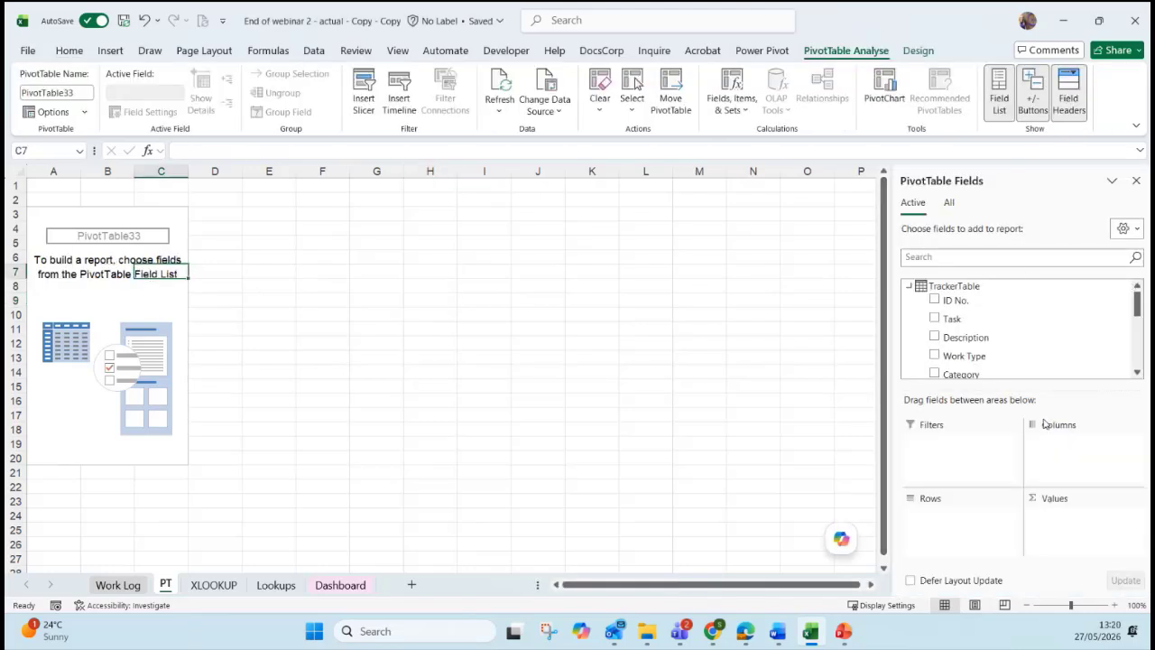
click(1004, 113)
click(1006, 116)
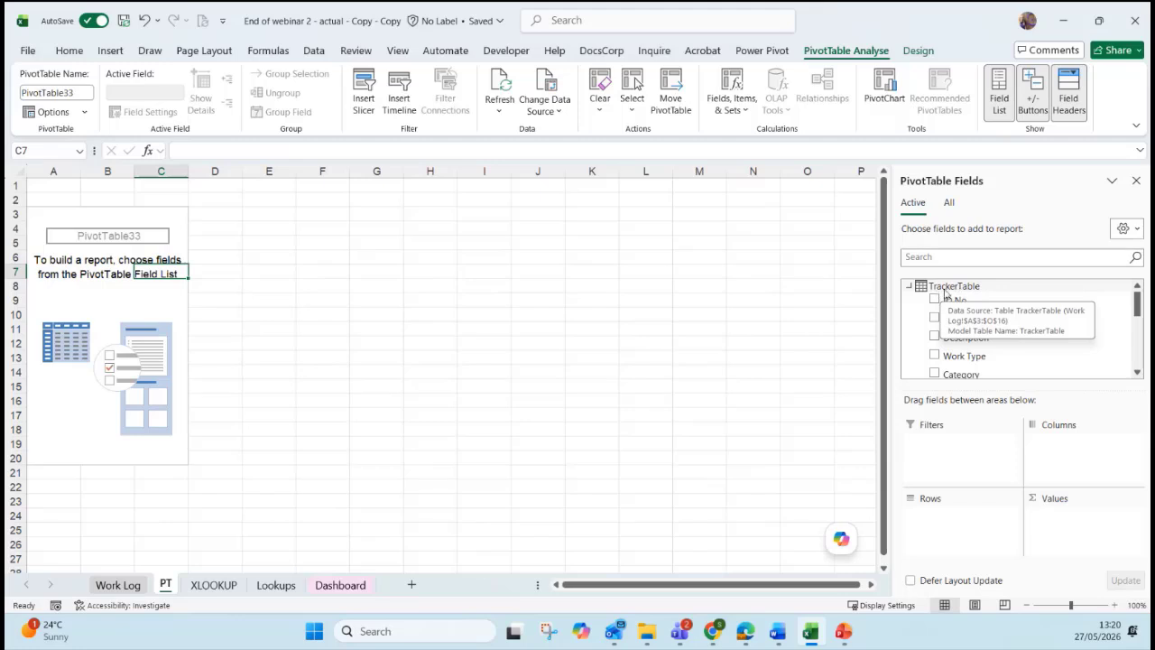
scroll(1141, 315, down, 1)
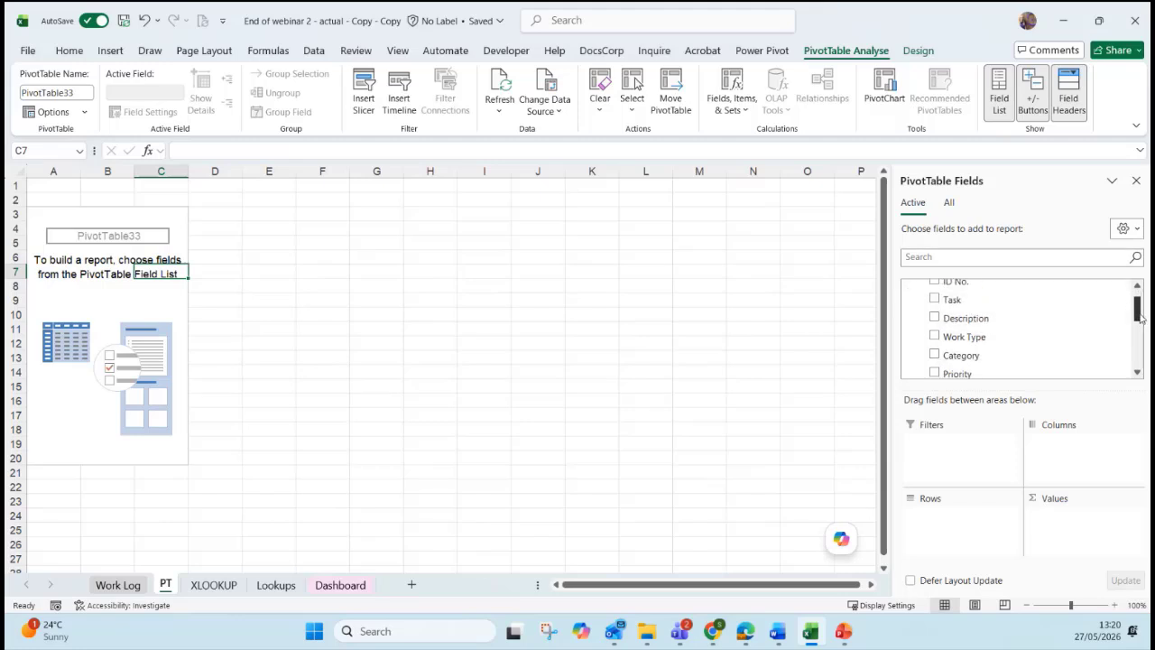
mouse_move(1141, 316)
mouse_down()
mouse_move(1141, 359)
mouse_move(1142, 310)
mouse_up()
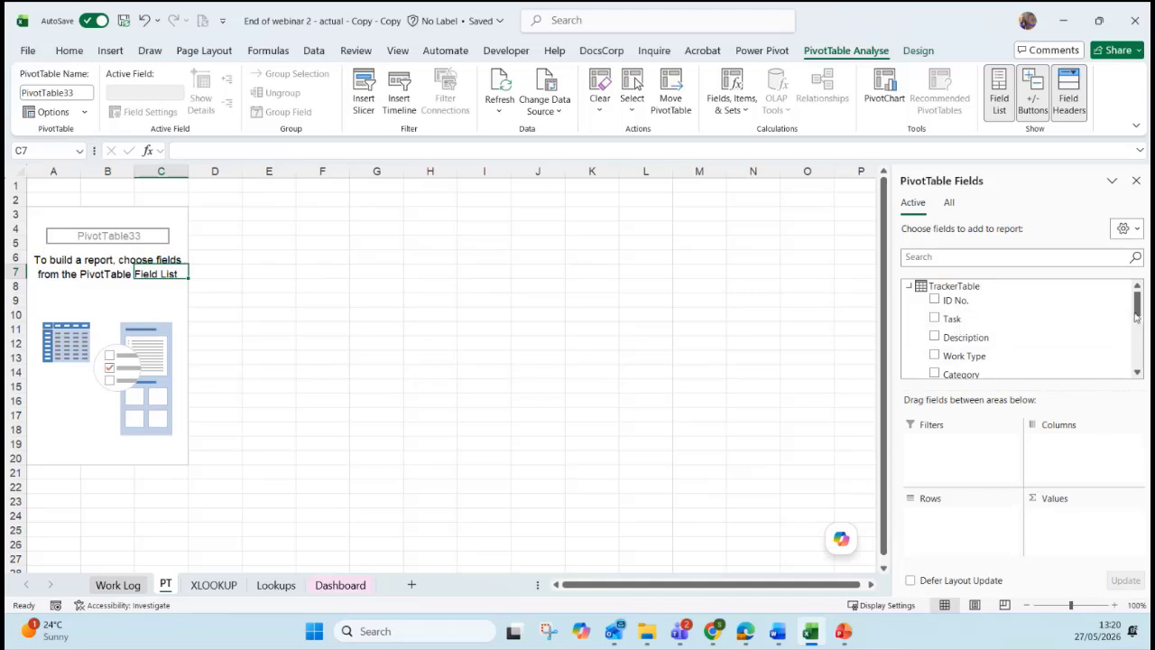
drag(1135, 314, 1136, 328)
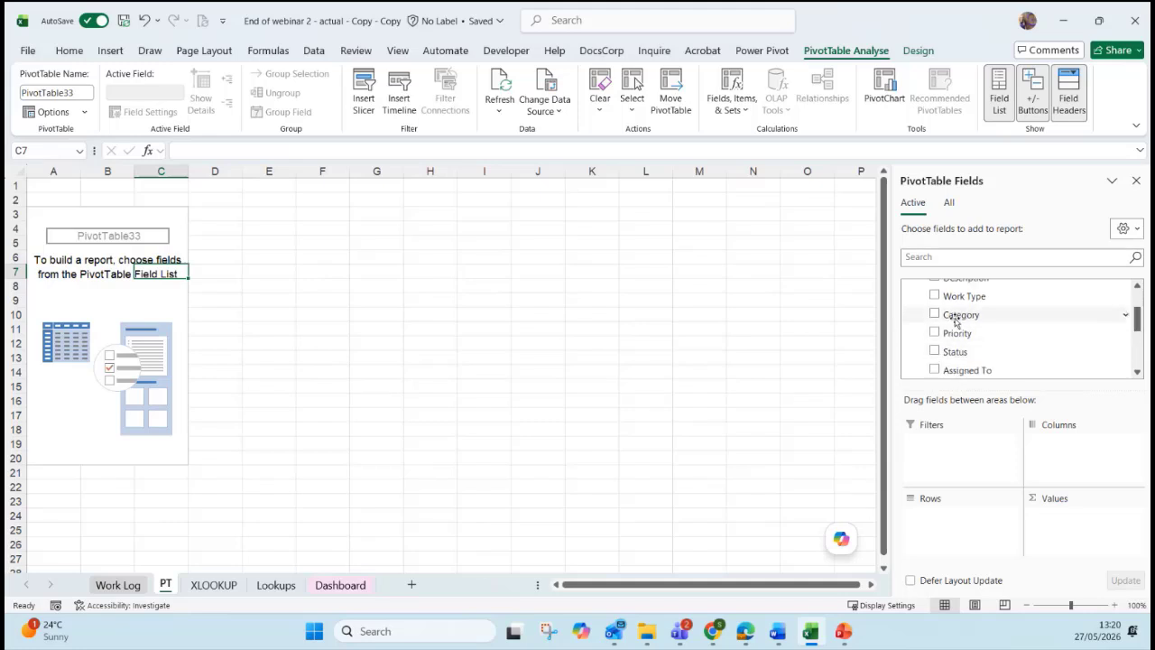
Put Category in Rows and Values to count tasks: Admin 3, Delivery 5, Materials 5.
drag(955, 320, 985, 519)
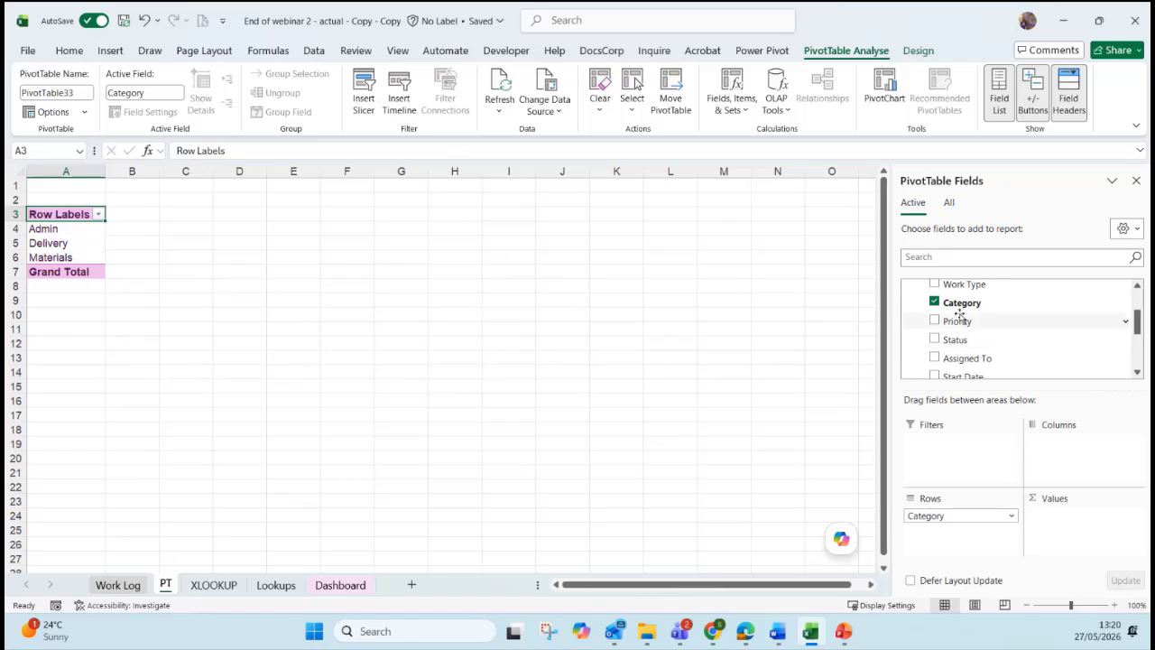
drag(942, 305, 1052, 526)
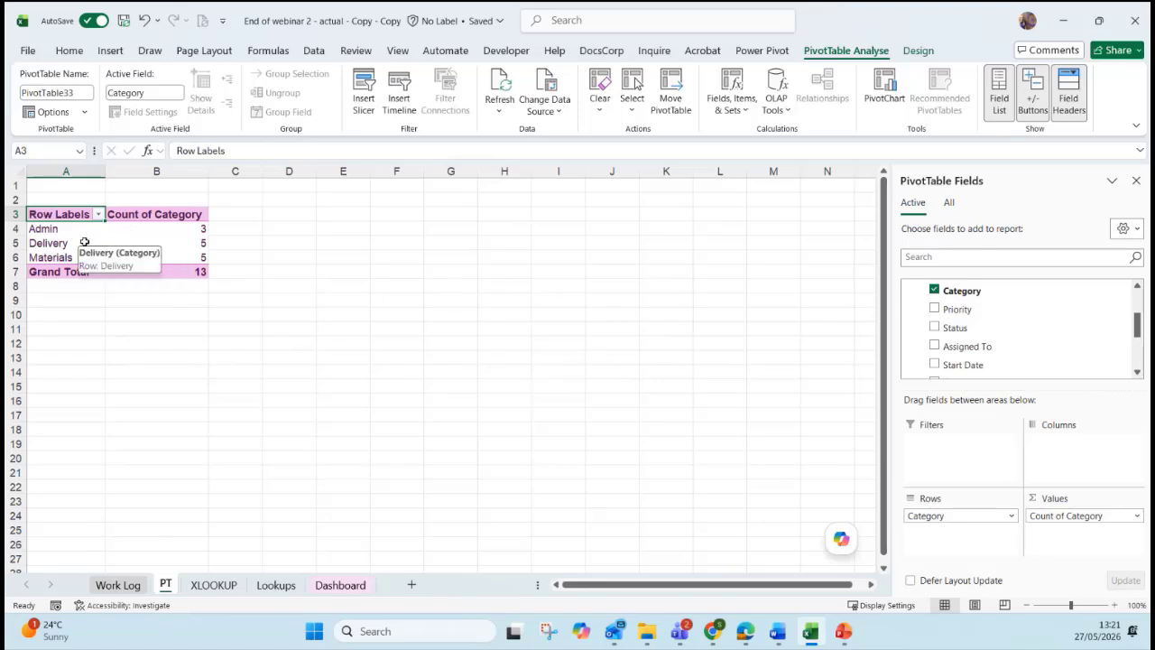
click(143, 229)
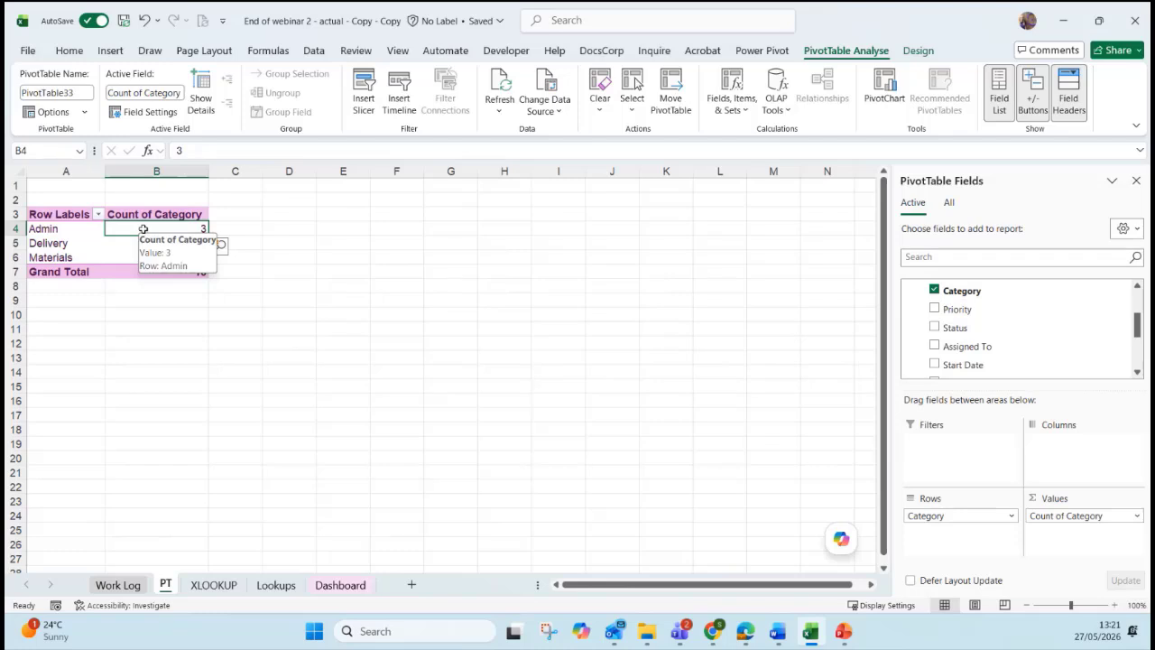
Add Priority to Columns, splitting the counts into High 3, Low 2, Medium 8.
key(Down)
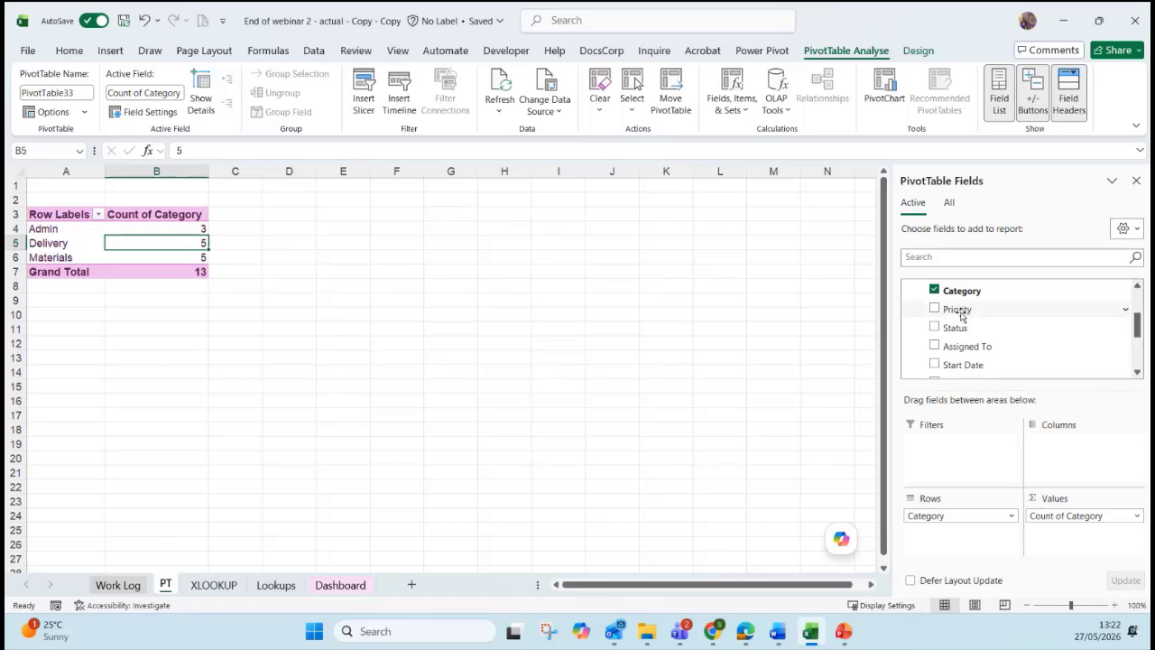
drag(956, 308, 1080, 469)
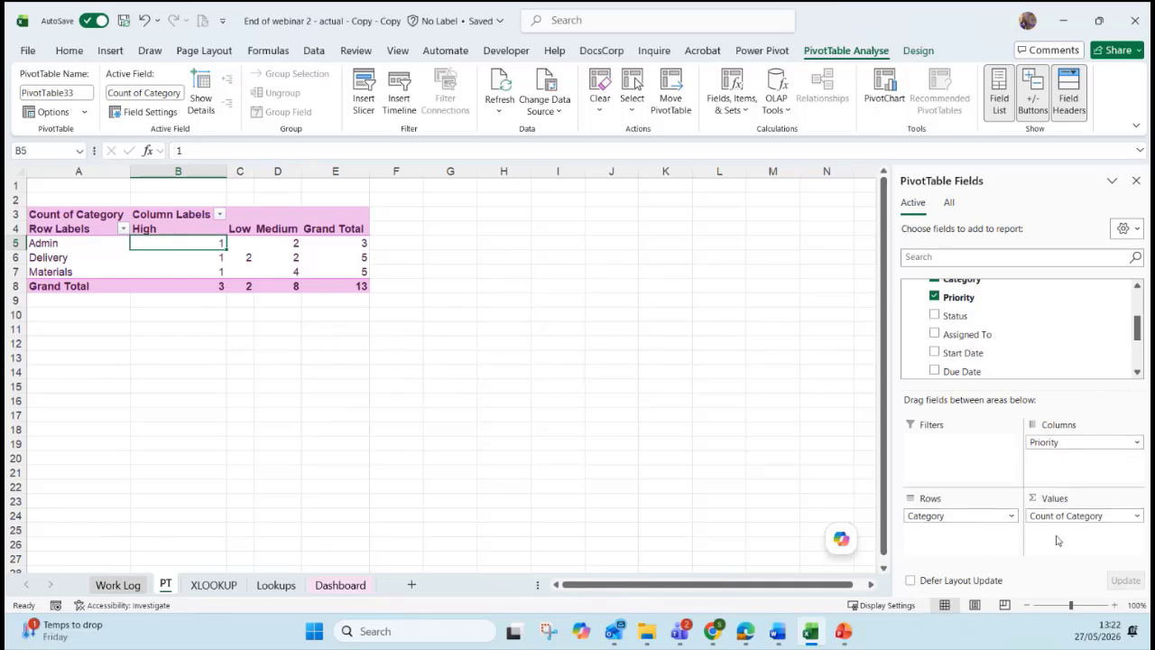
Try Sum in Value Field Settings, cancel it, and remove Priority from Columns.
click(1136, 517)
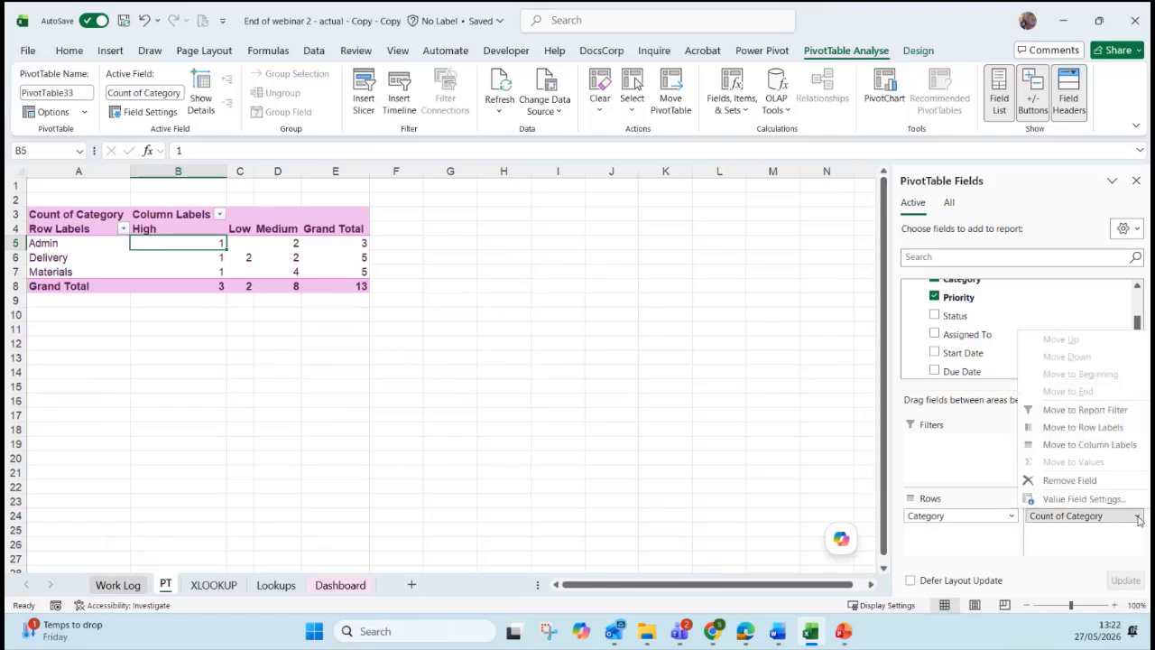
click(1066, 500)
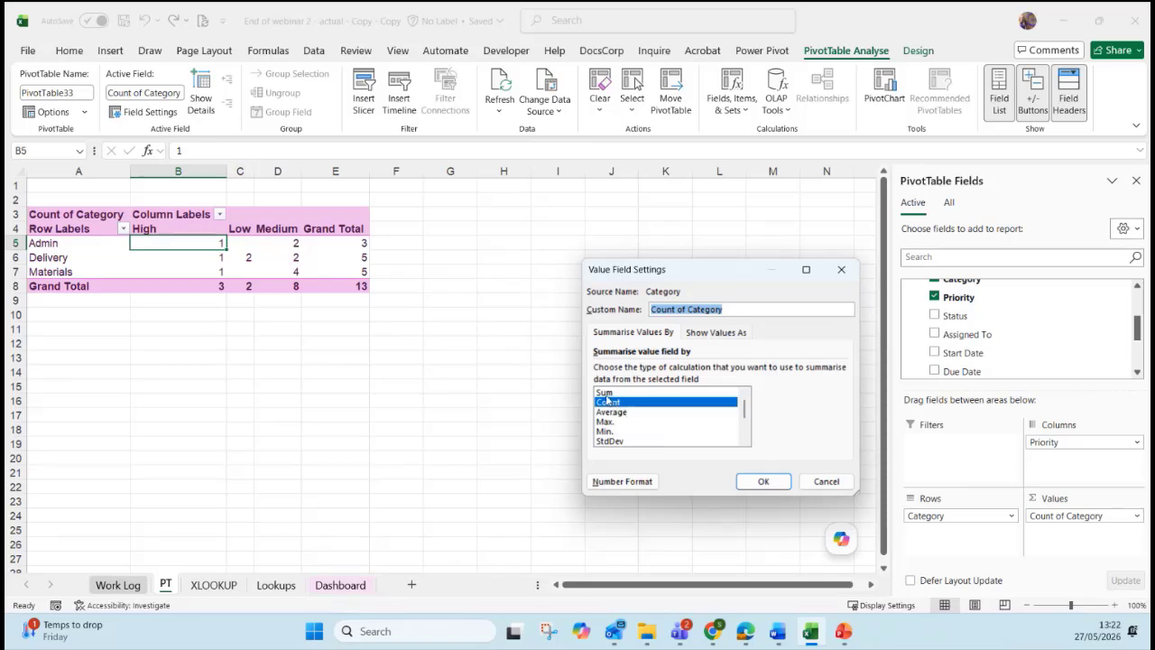
click(604, 393)
key(Return)
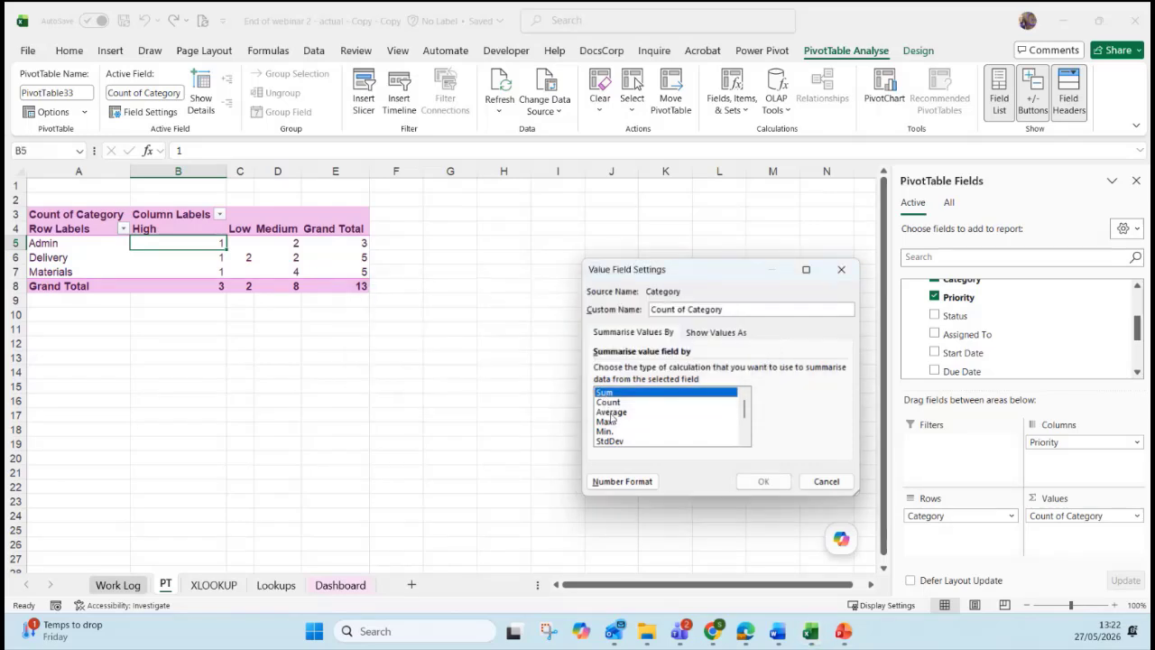
click(814, 485)
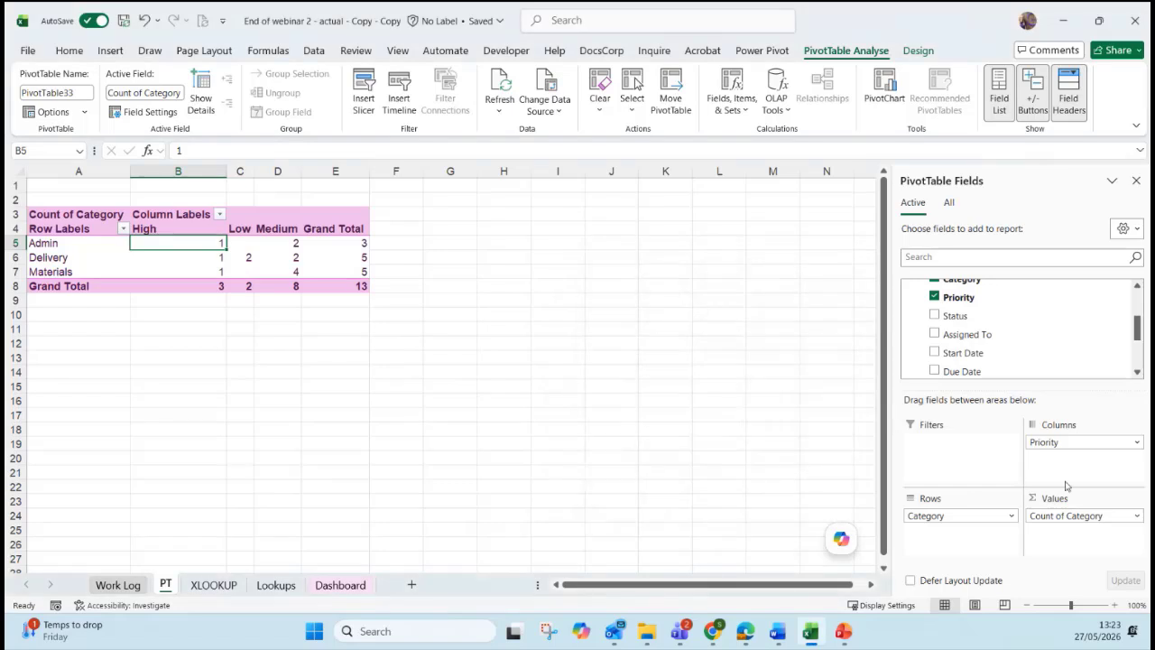
drag(1065, 443, 1013, 338)
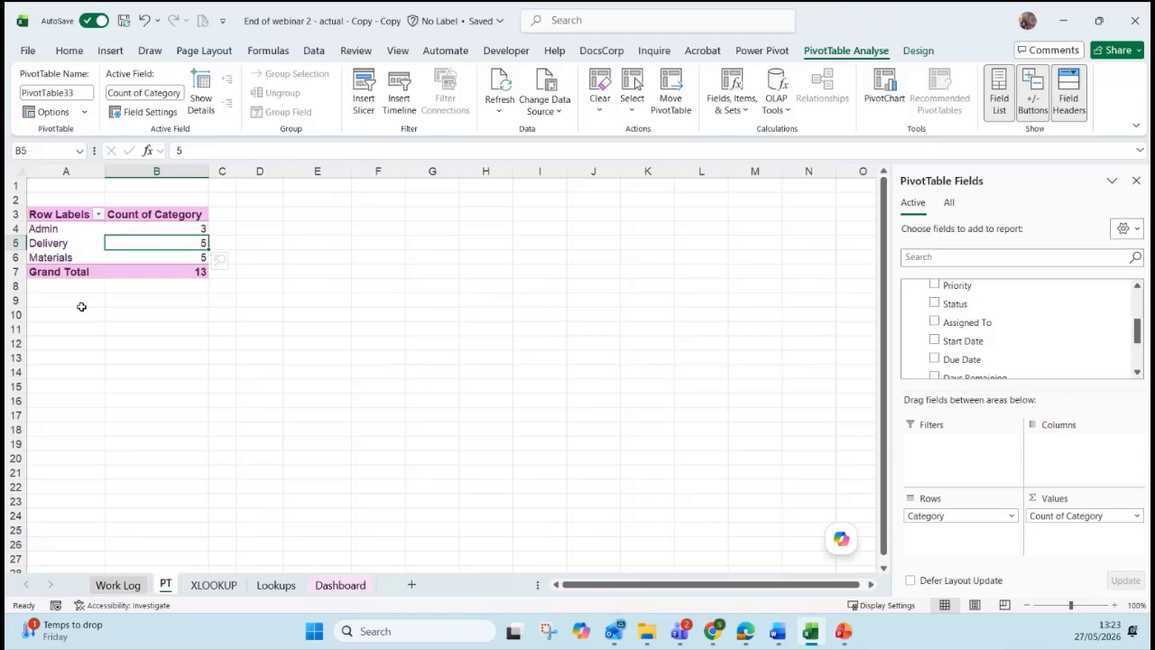
Insert a second PivotTable from TrackerTable at PT!A10, added to the Data Model.
click(117, 584)
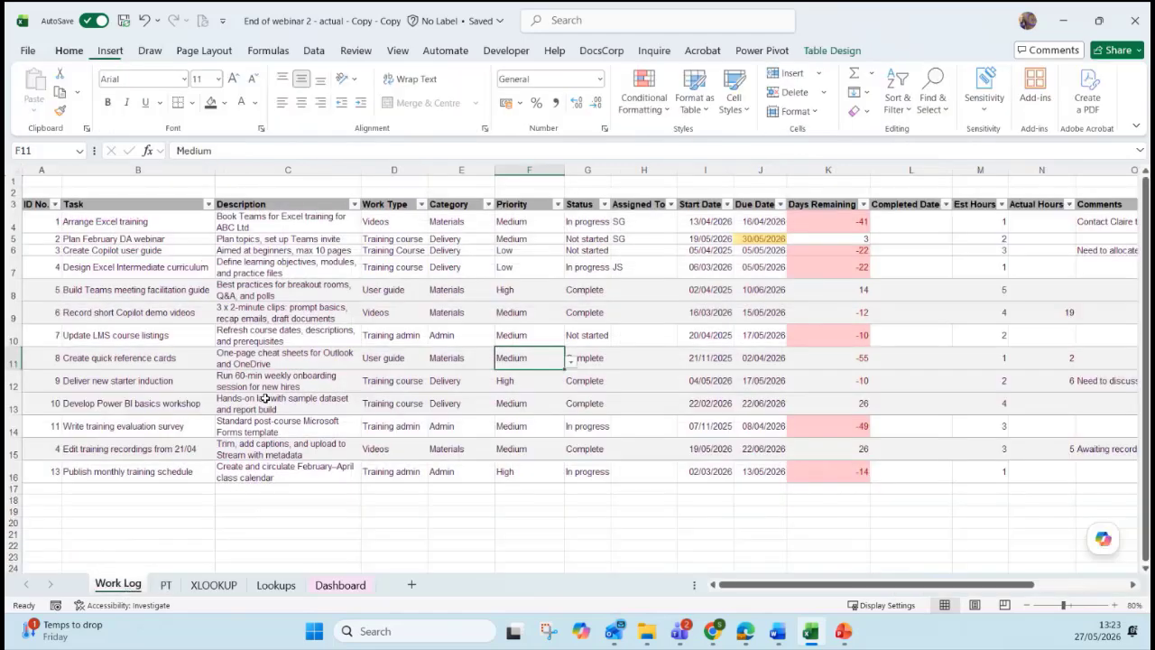
click(264, 398)
click(111, 50)
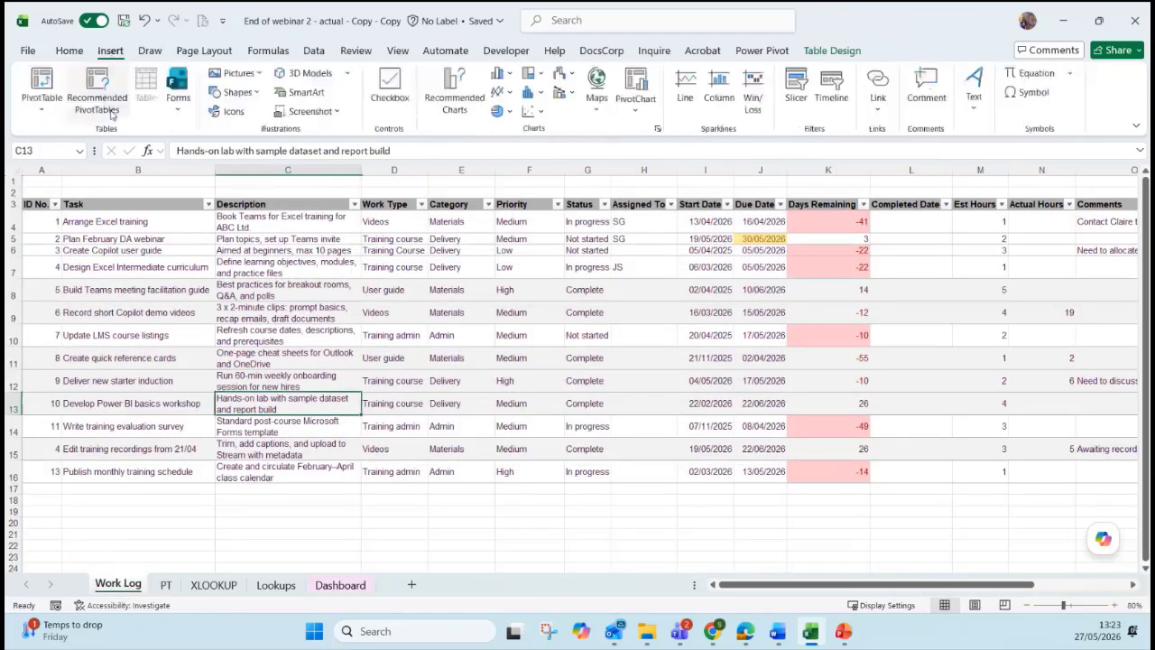
click(33, 83)
click(451, 332)
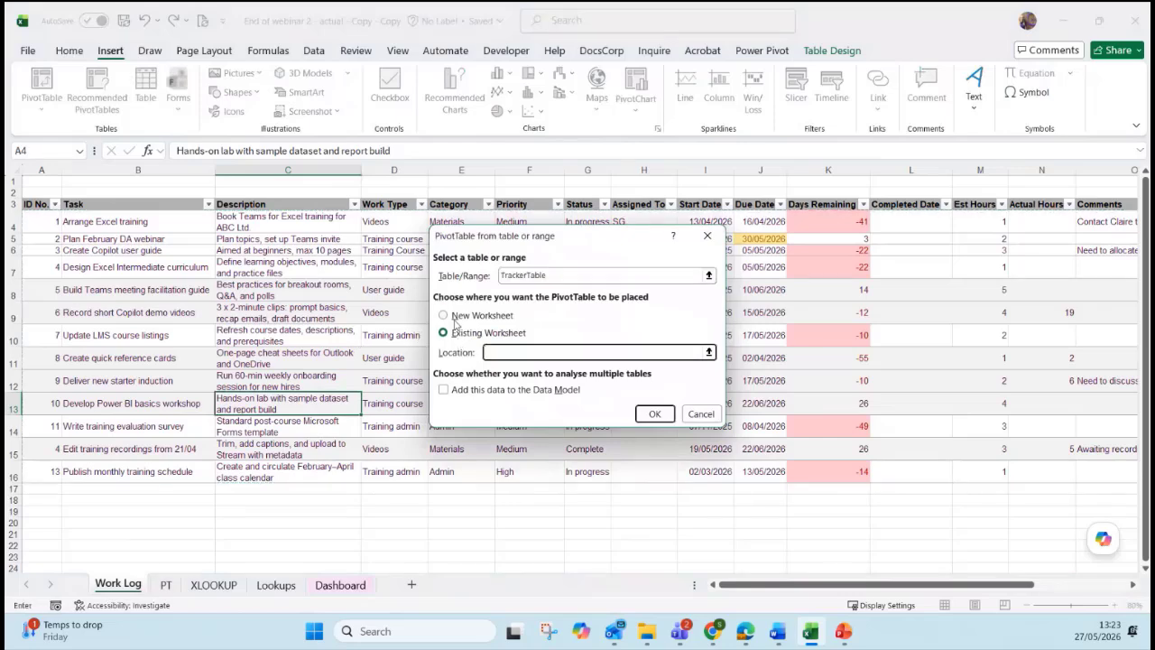
click(166, 587)
click(64, 313)
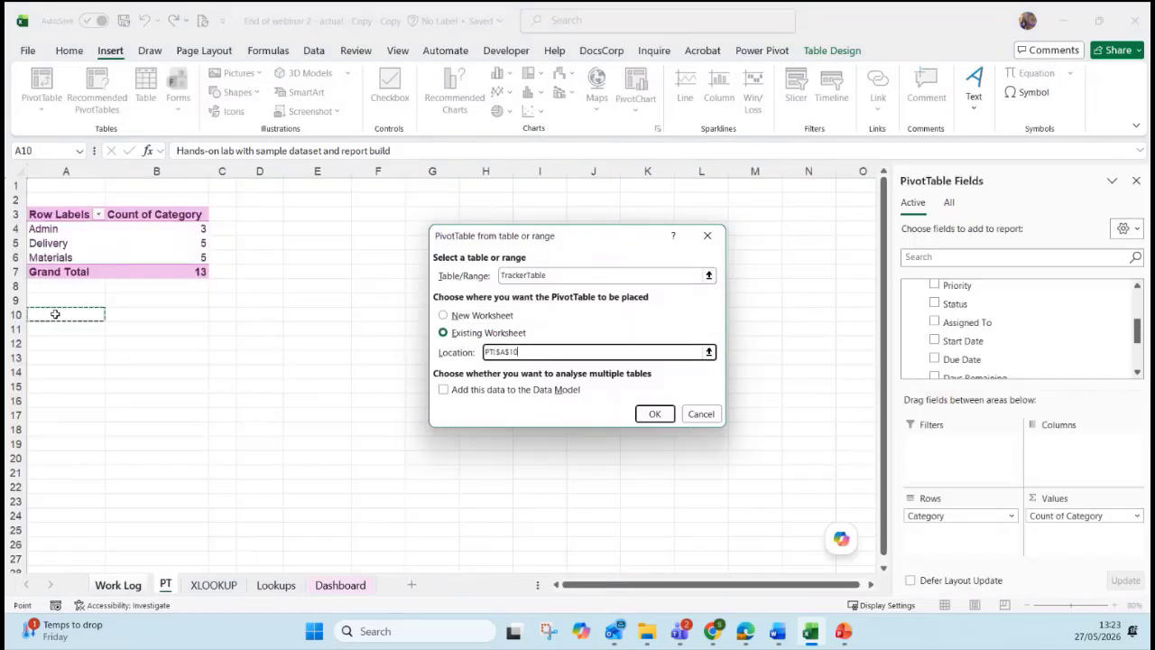
click(442, 389)
click(651, 417)
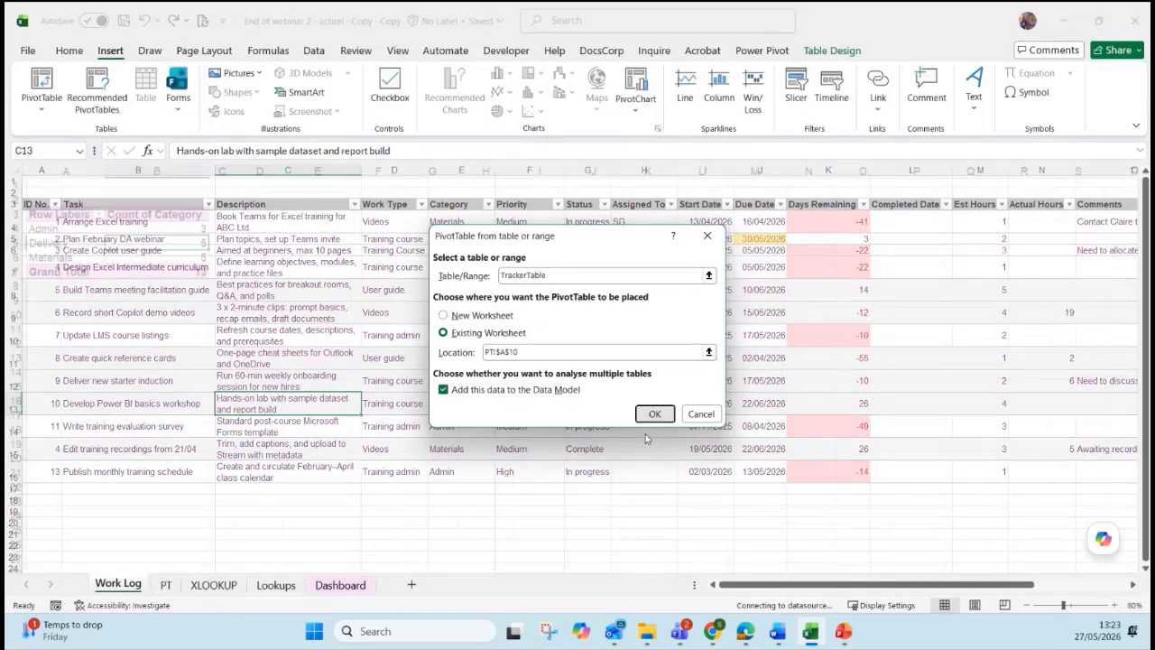
Put Assigned To in the new pivot's Rows and Values to count tasks per person.
drag(1140, 308, 1139, 316)
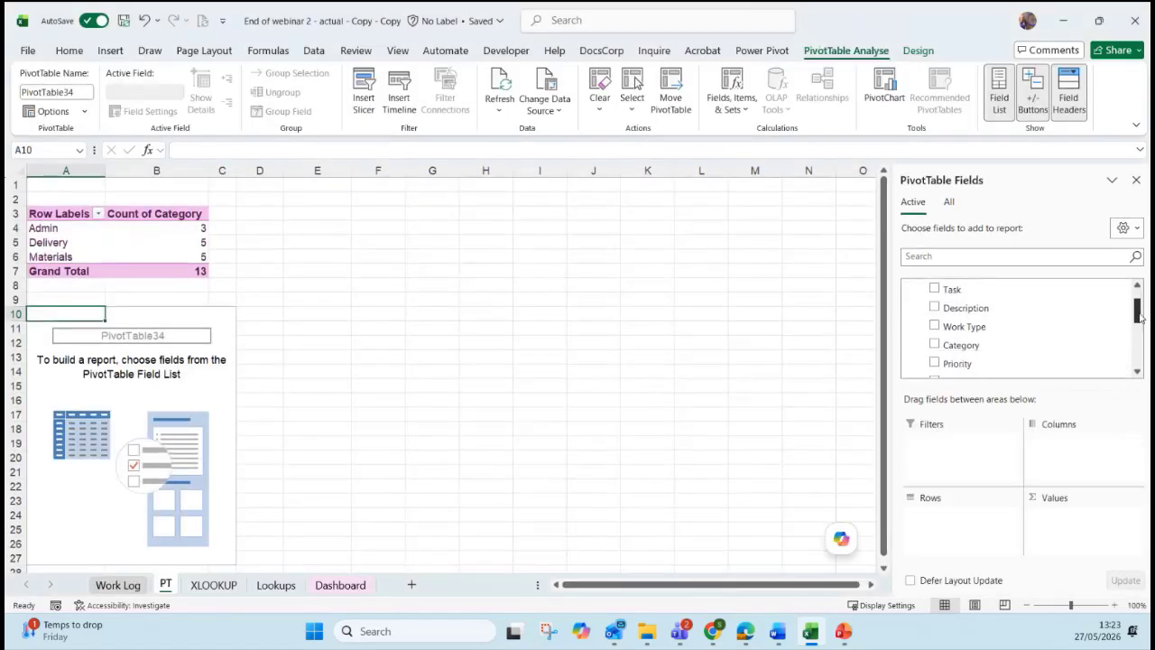
scroll(966, 333, down, 3)
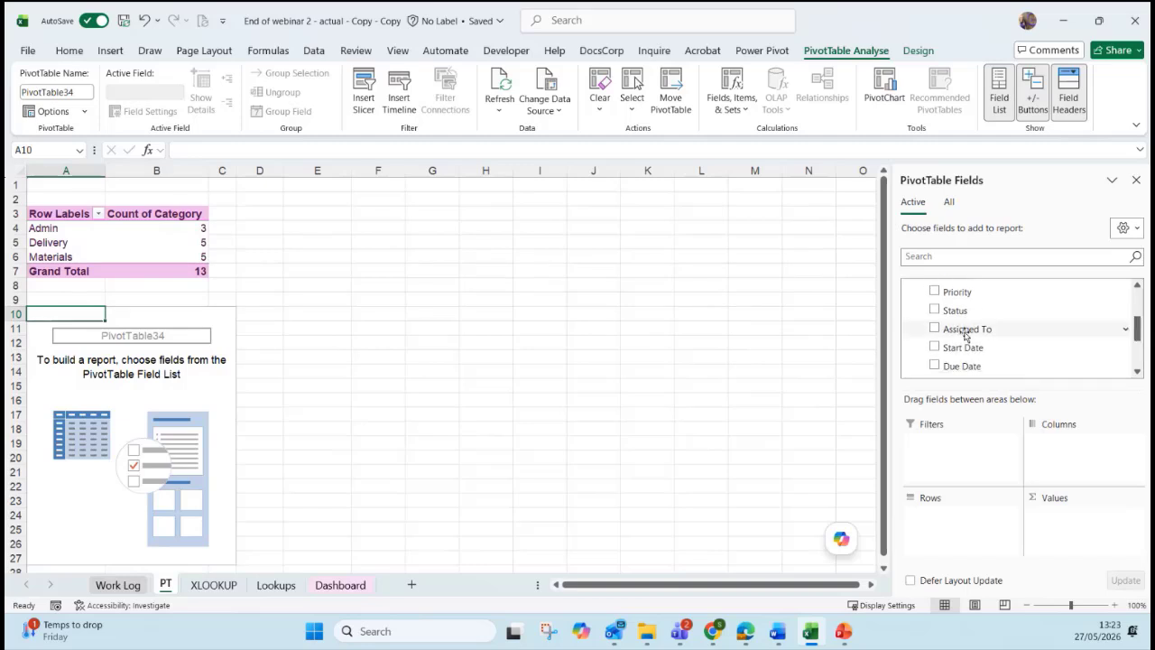
drag(956, 328, 950, 515)
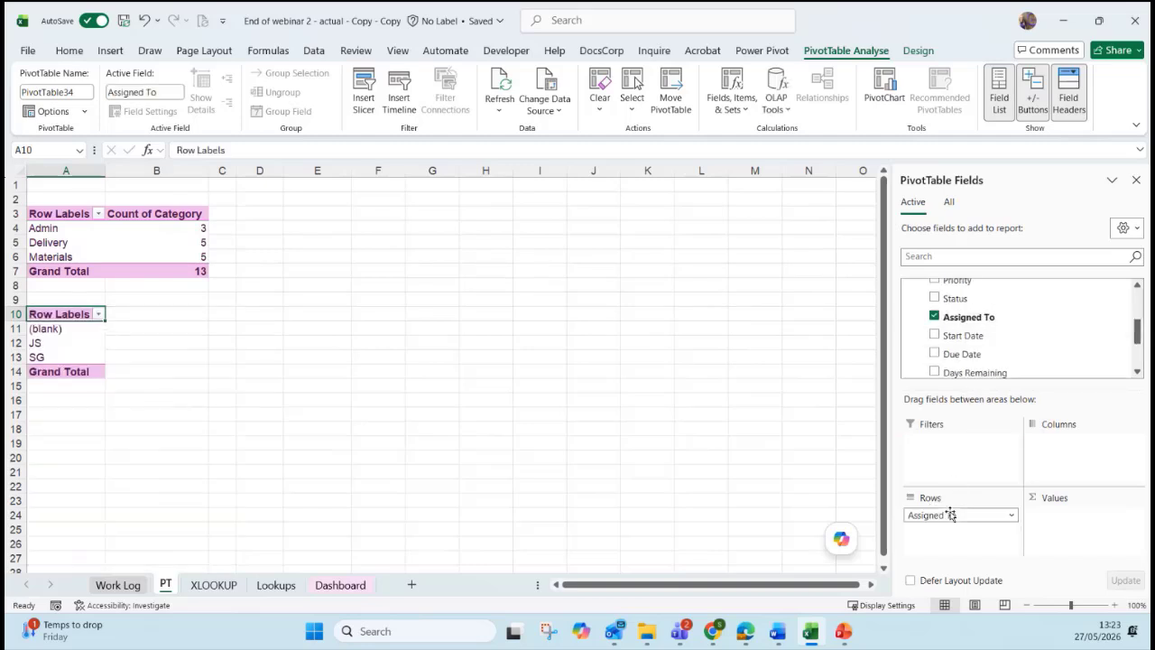
drag(963, 318, 1039, 518)
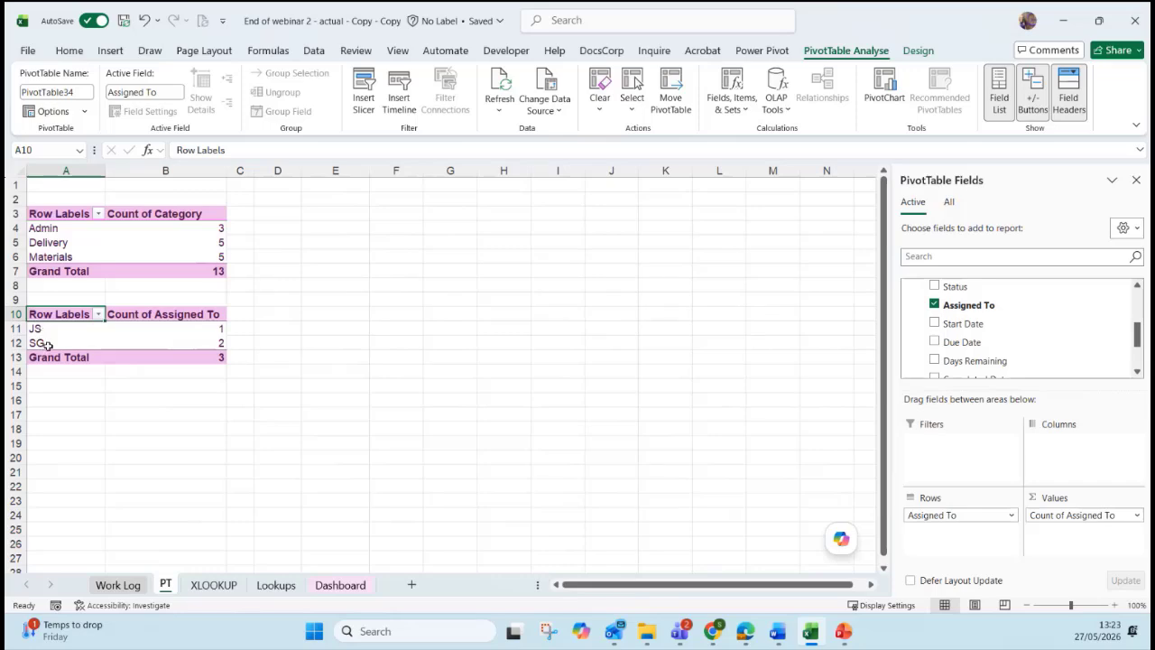
Insert a third PivotTable from the task table at PT!A16, added to the Data Model.
click(134, 588)
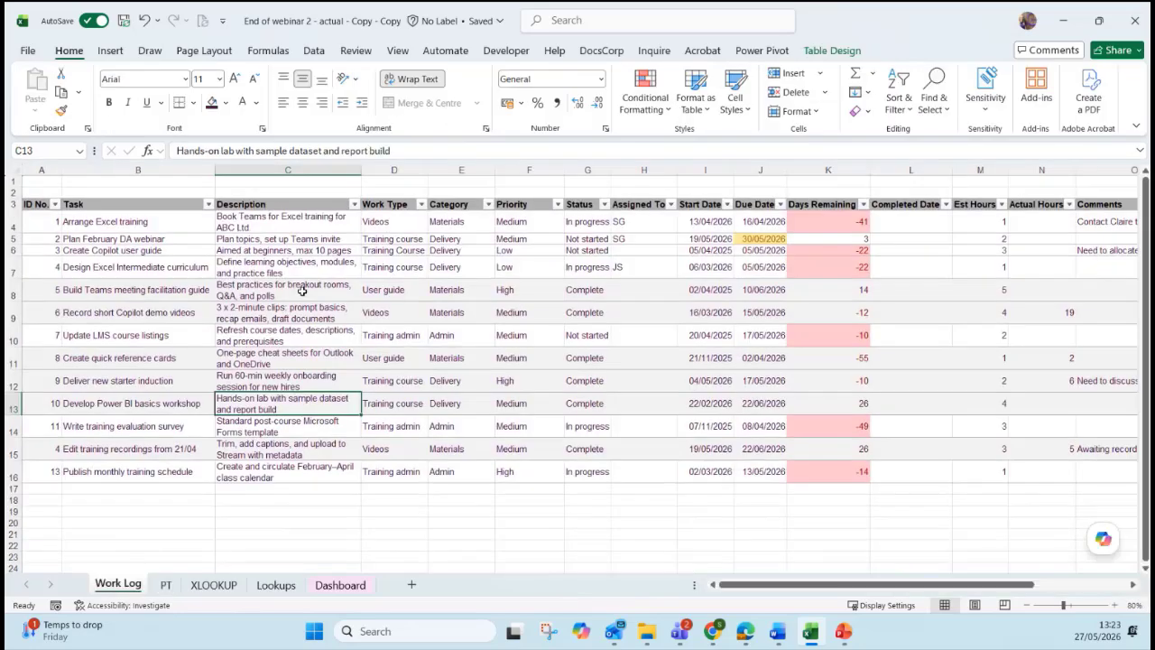
click(302, 291)
click(110, 52)
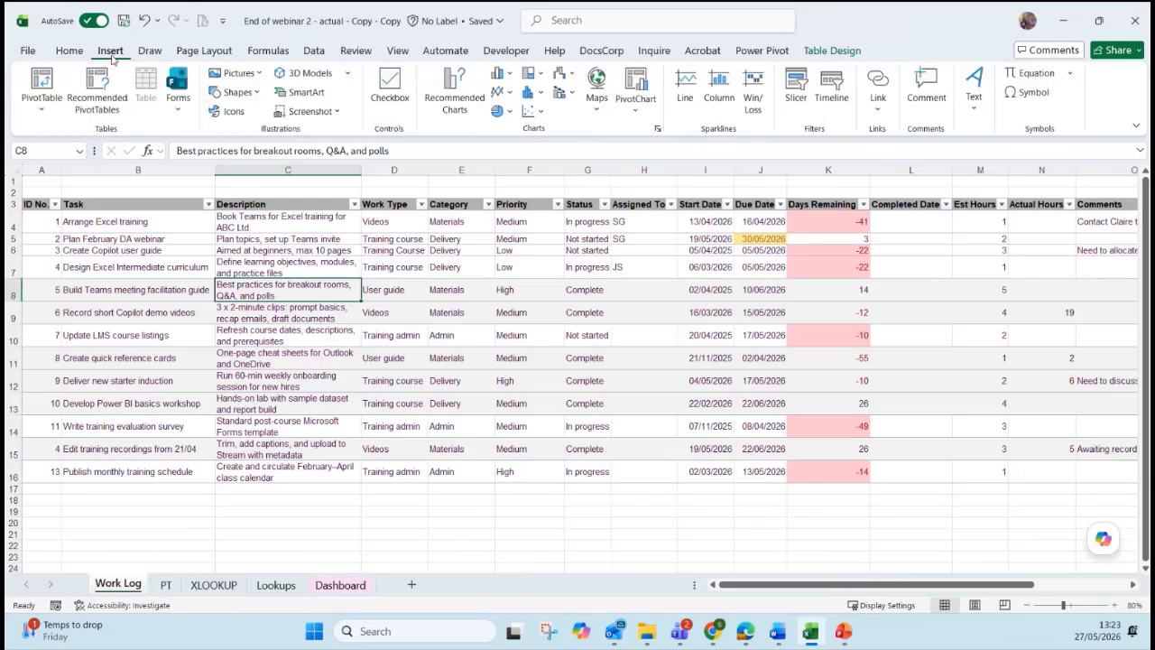
click(37, 81)
click(443, 332)
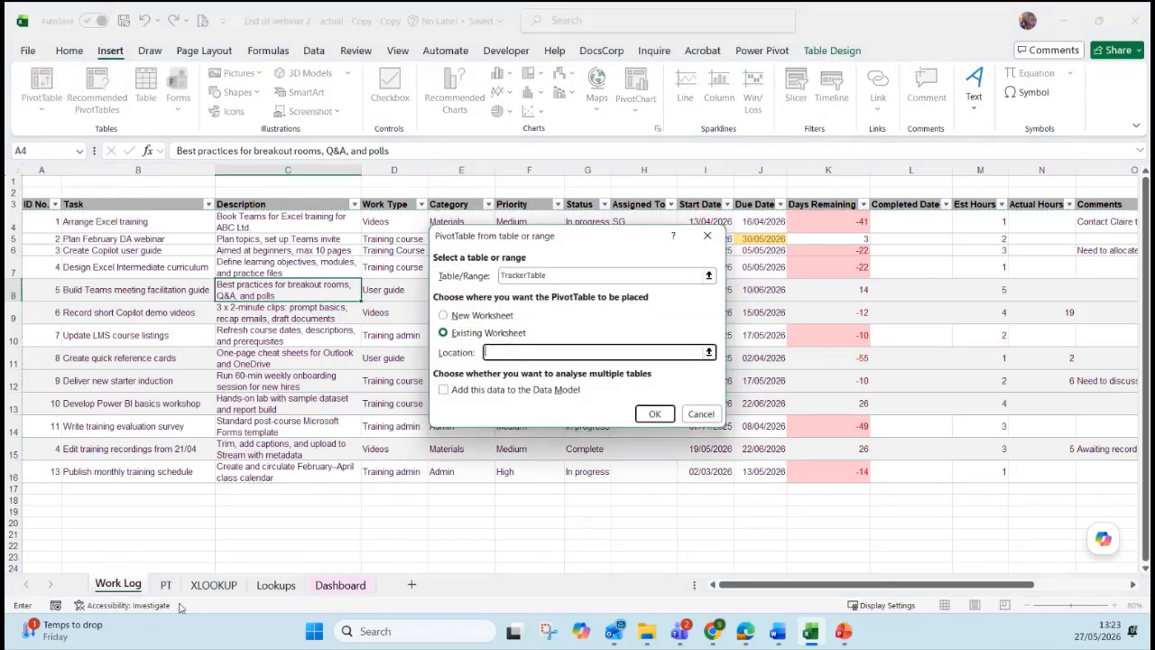
click(166, 585)
click(80, 400)
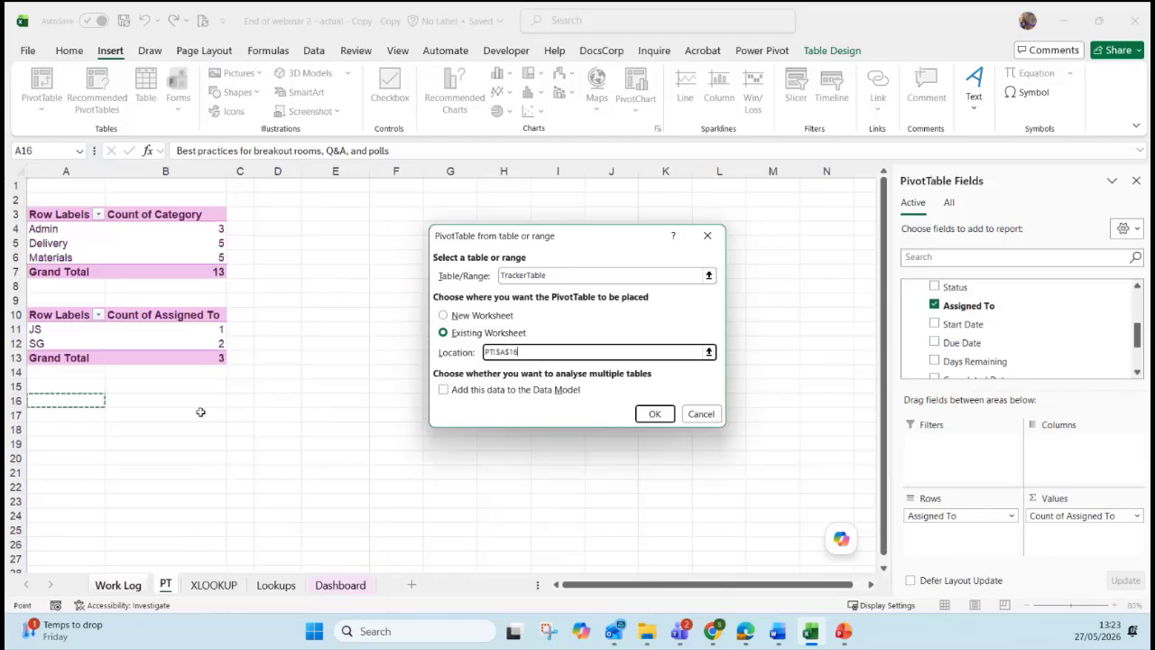
click(443, 390)
click(654, 414)
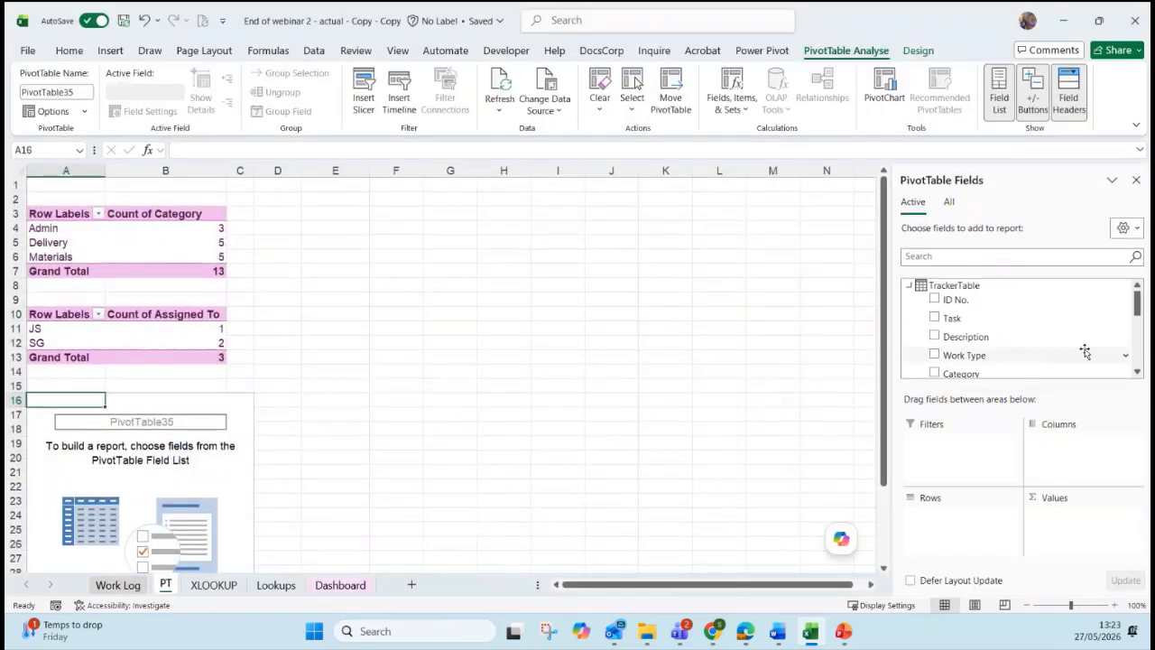
Put Due Date in Rows and Values to count tasks per month: Apr 3, May 7, Jun 3.
scroll(1138, 325, down, 2)
scroll(1138, 325, down, 3)
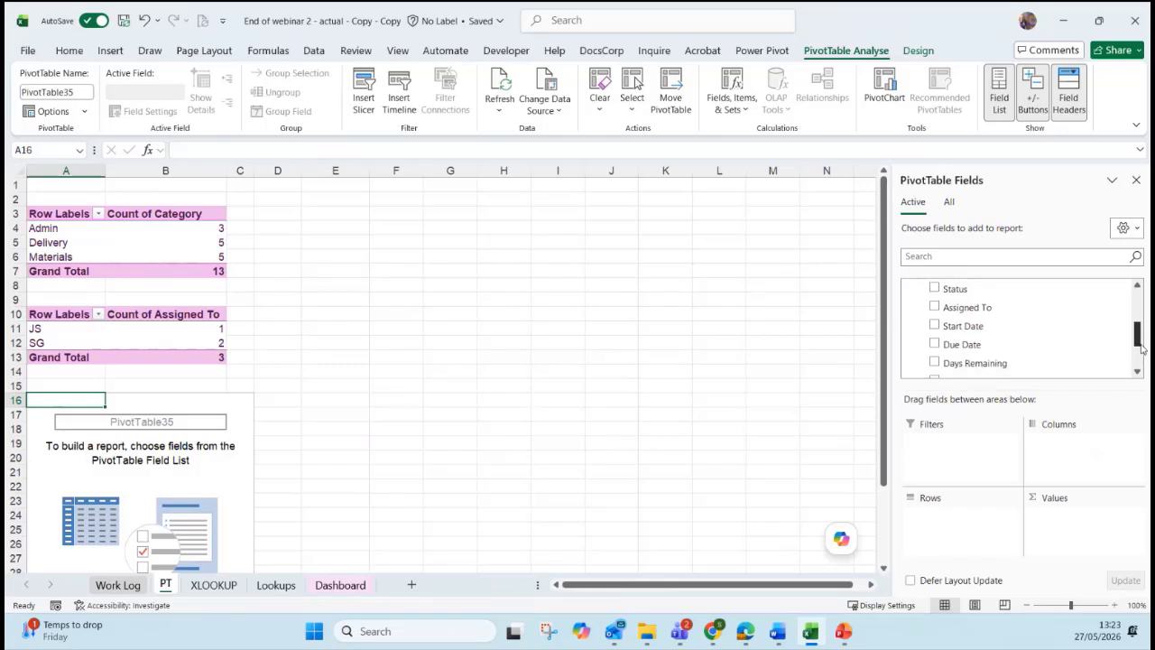
scroll(1136, 343, down, 1)
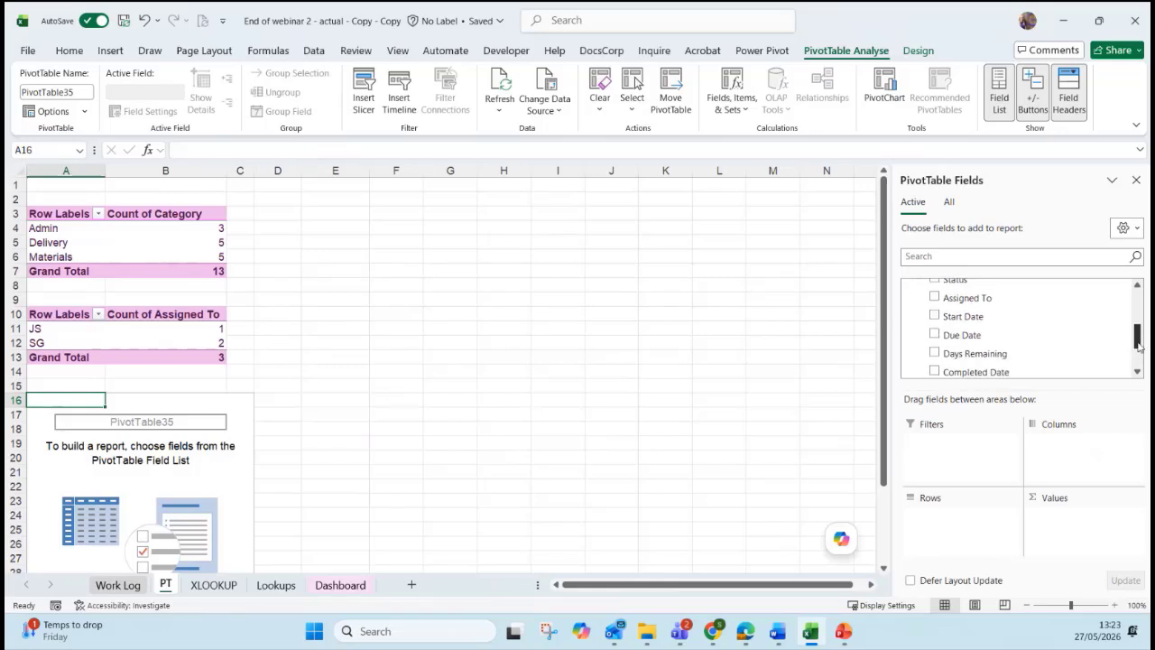
drag(977, 335, 970, 546)
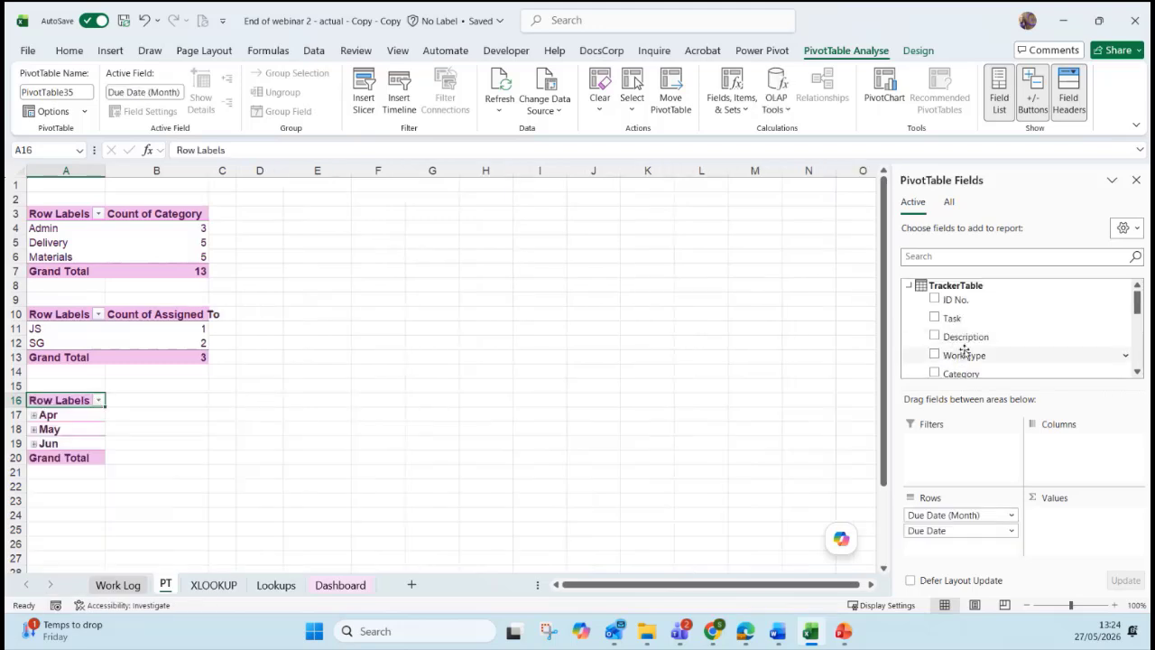
scroll(963, 347, down, 3)
drag(962, 322, 1057, 530)
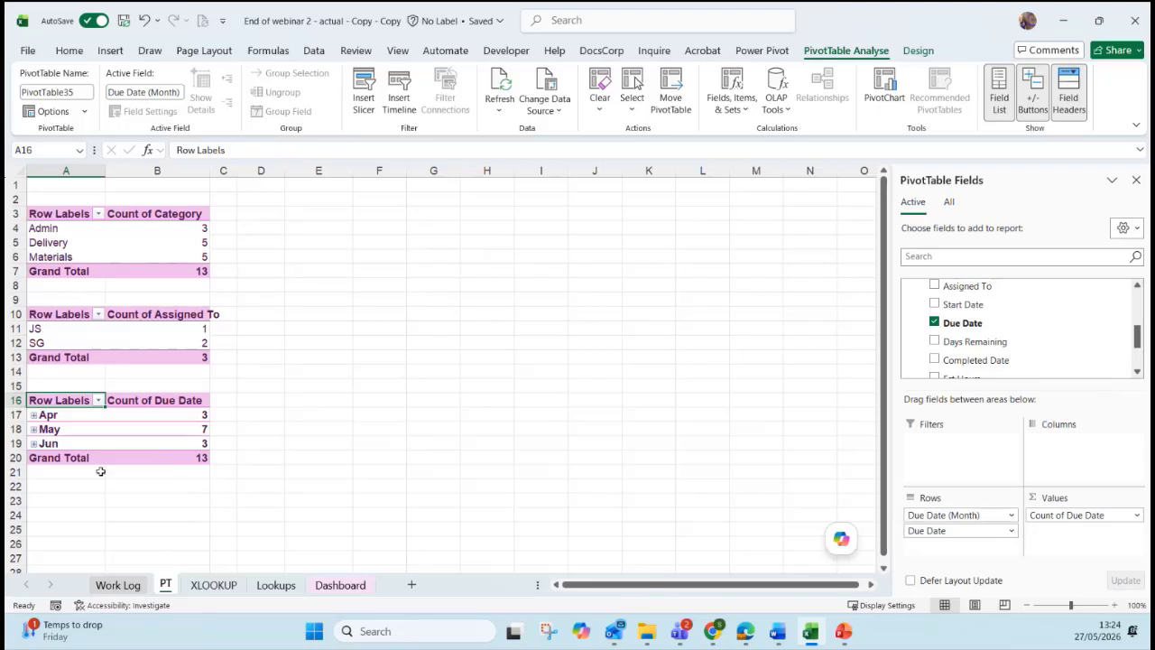
Expand April to view its individual due dates, then collapse it back.
click(65, 415)
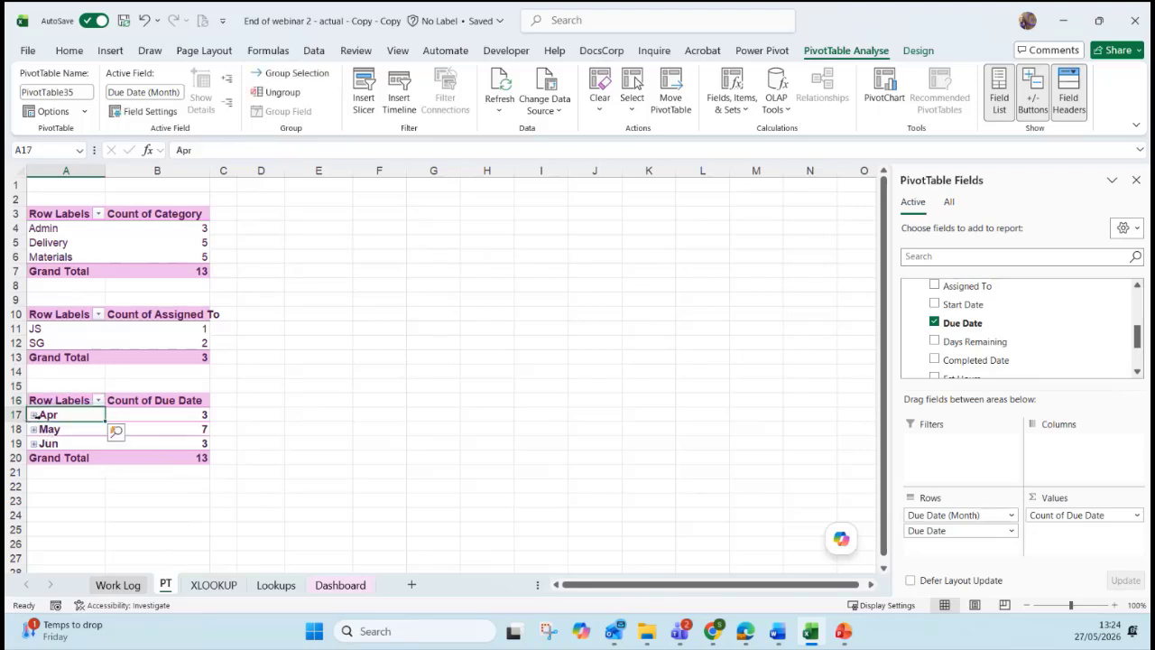
click(34, 415)
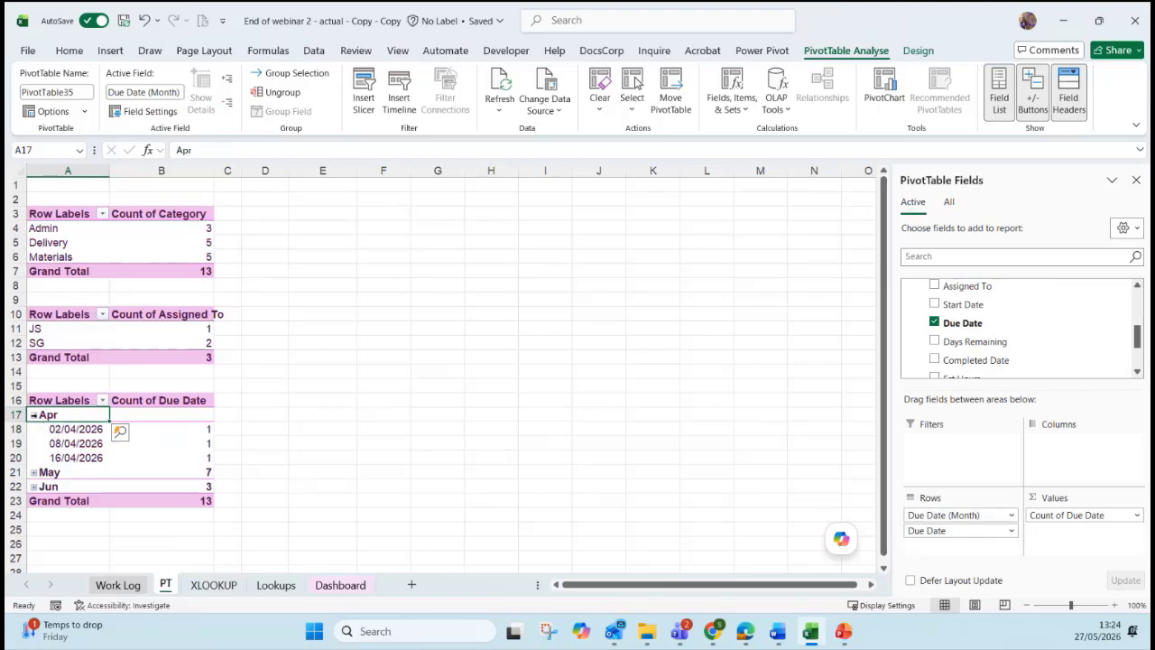
click(34, 415)
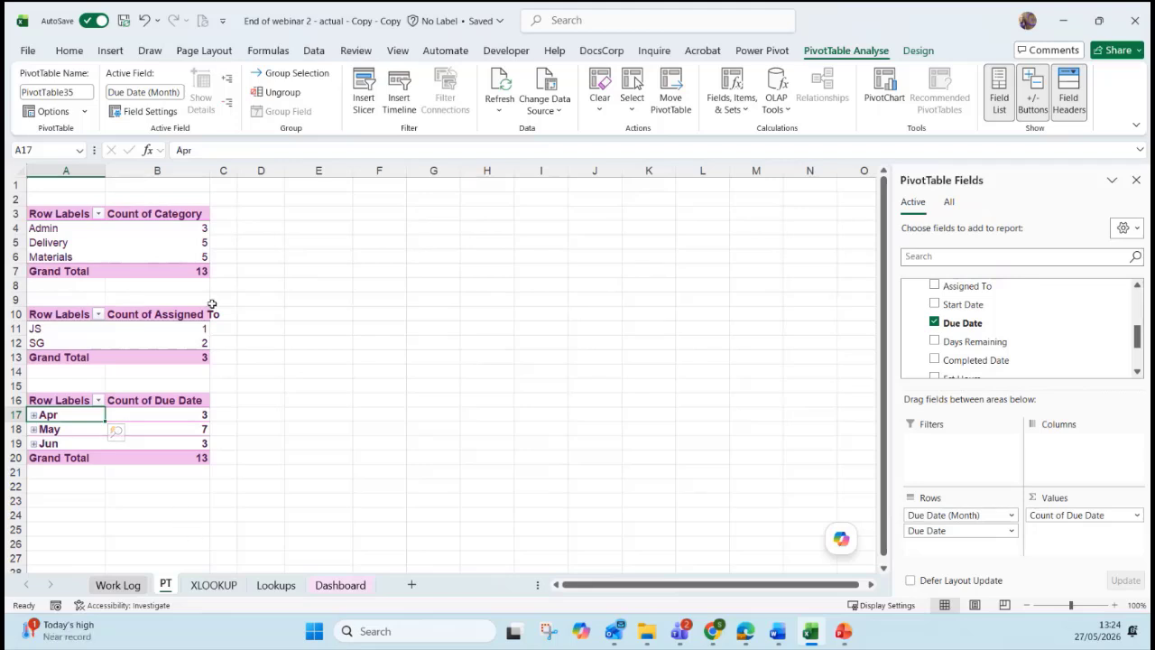
click(82, 243)
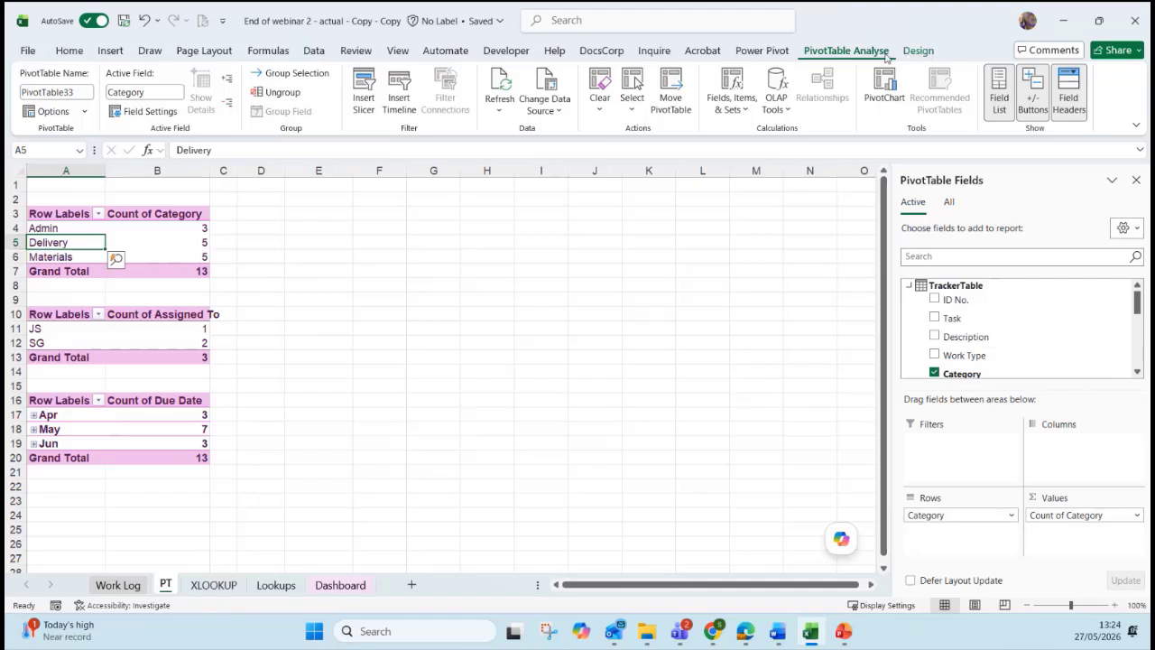
click(920, 52)
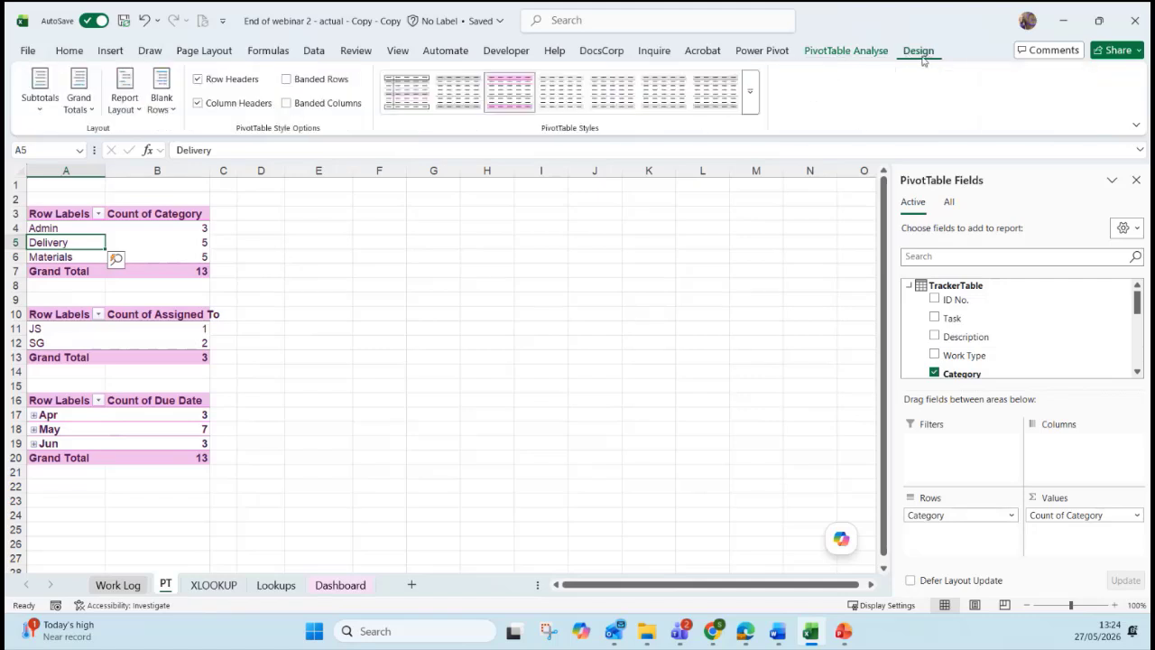
click(893, 52)
click(905, 52)
click(839, 54)
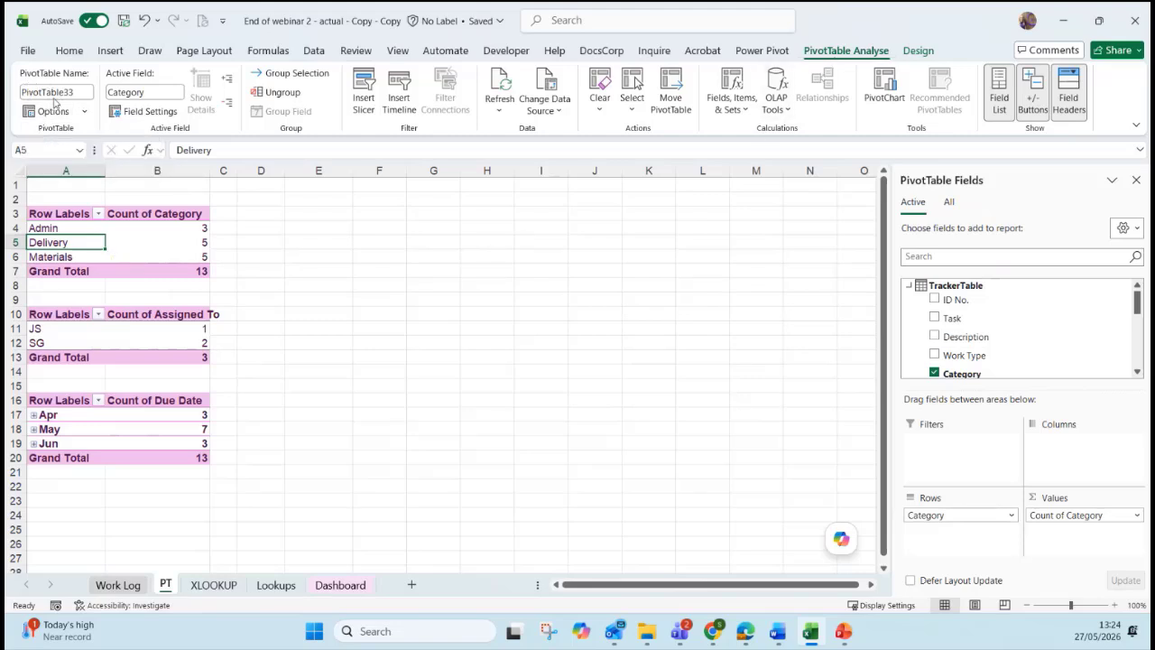
Name the Category pivot table CategoryPT.
click(72, 328)
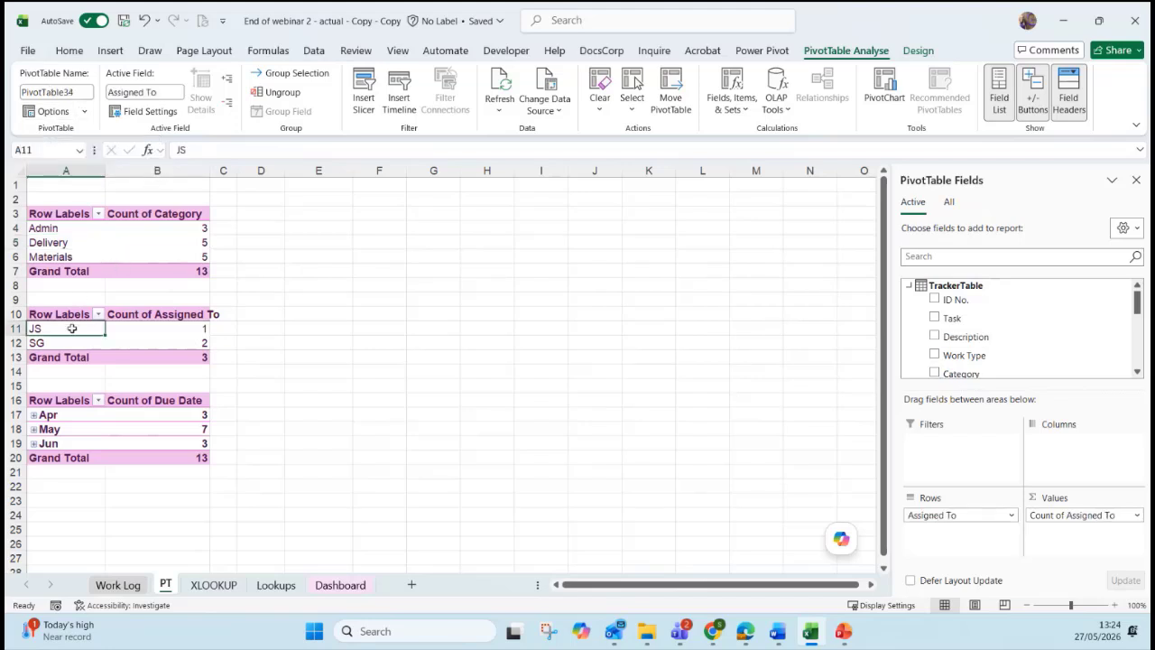
click(81, 401)
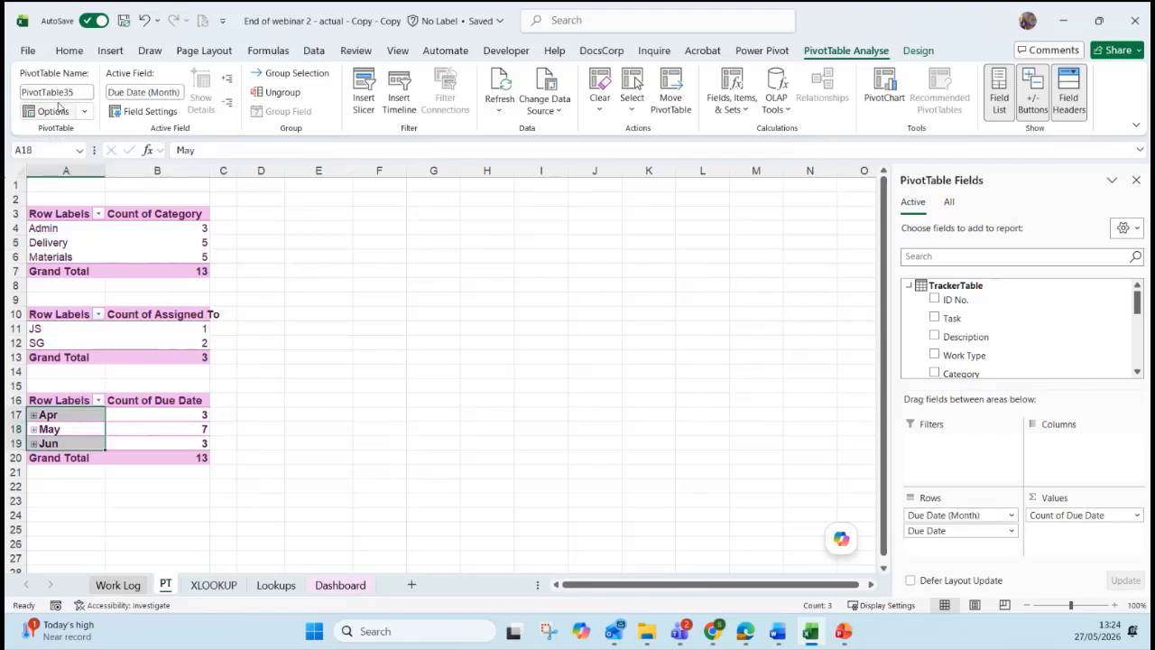
click(66, 243)
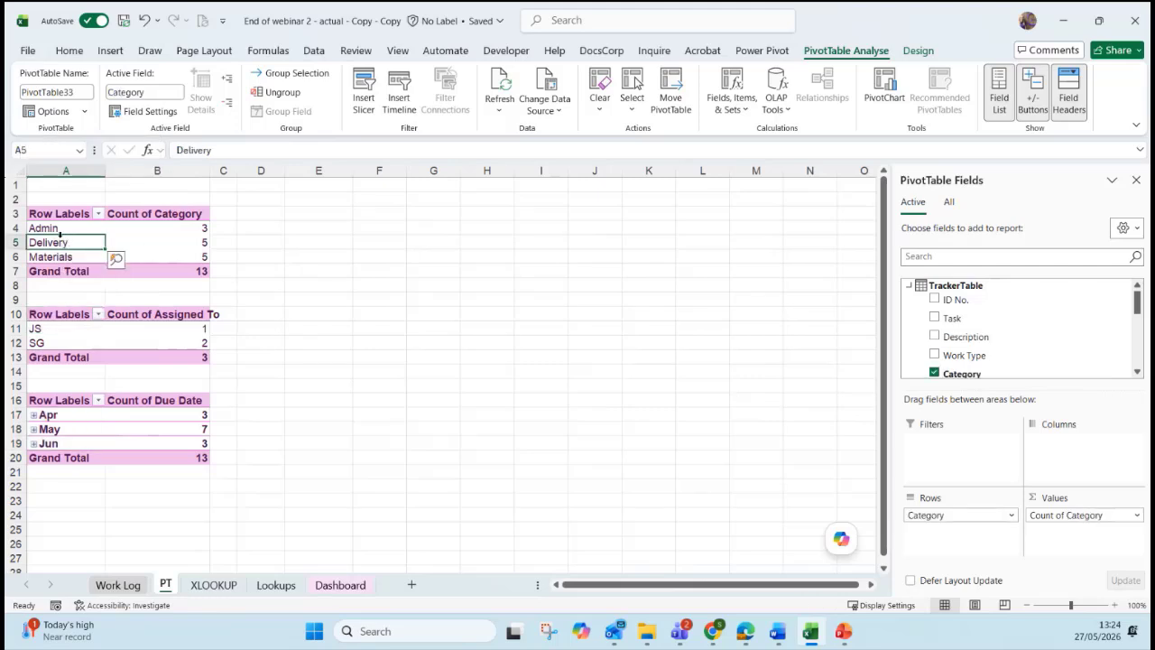
click(55, 92)
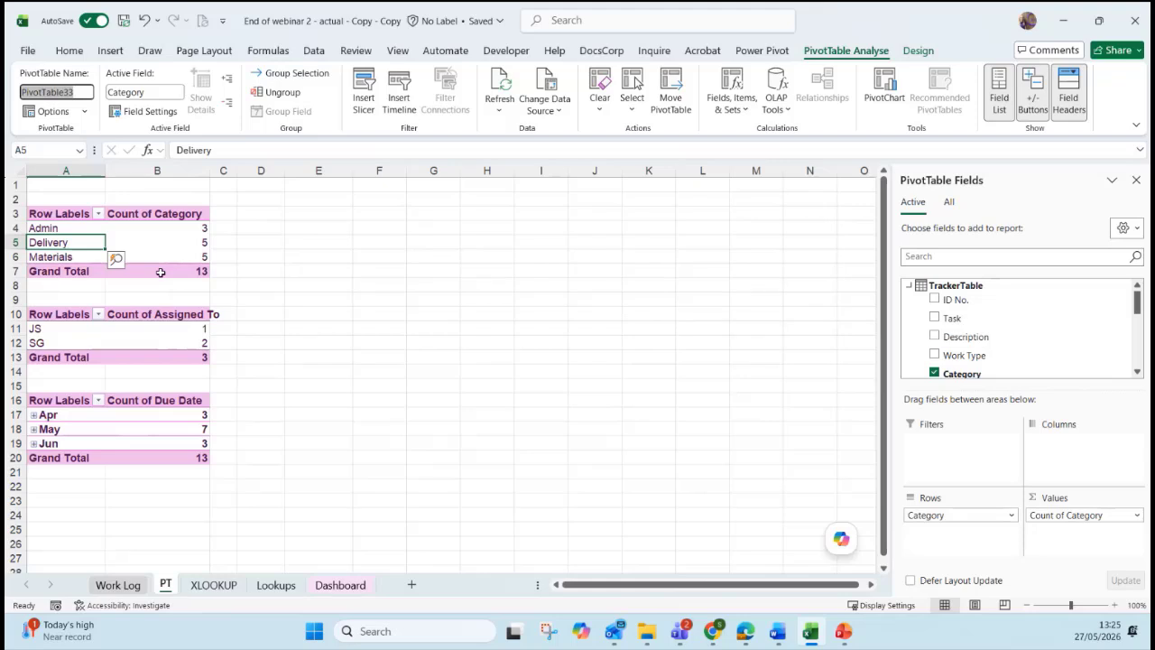
text(CategoryPT)
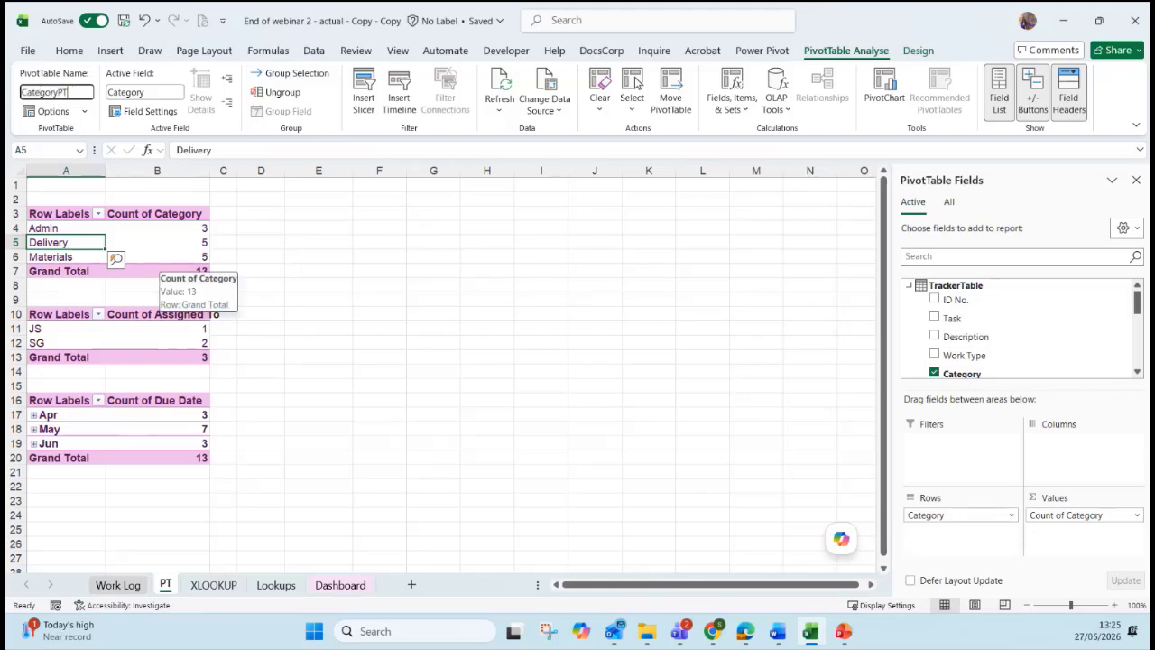
key(Return)
Name the Assigned To pivot 'AssignedToP' and the due-month pivot DueDatePT.
click(63, 330)
click(83, 91)
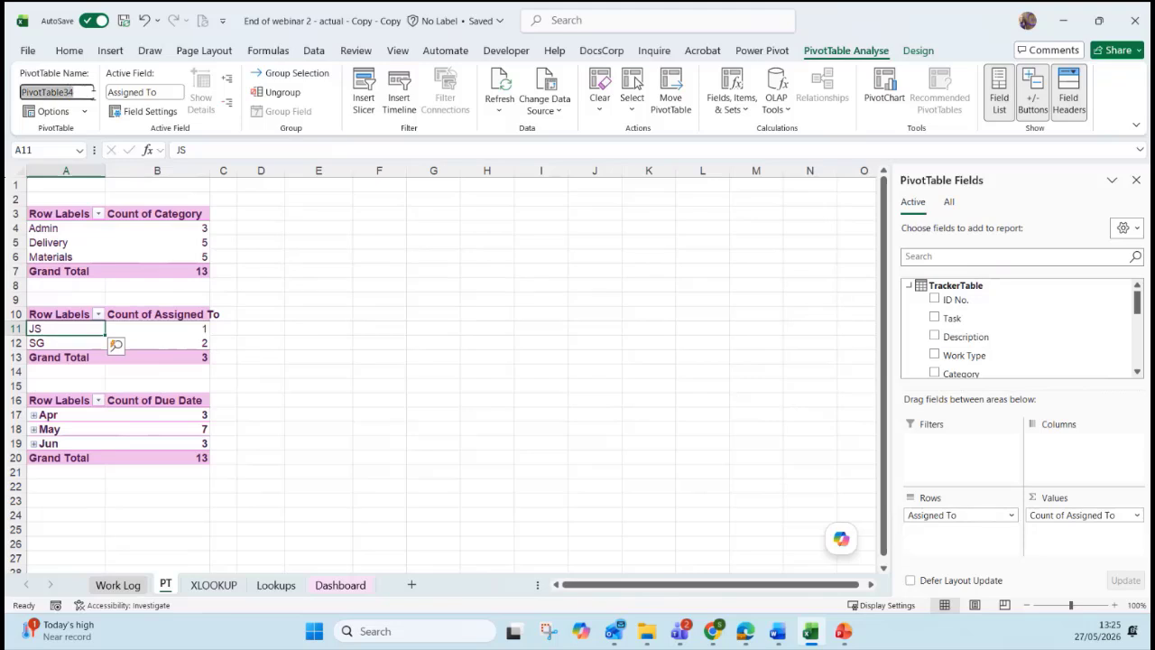
text(AssignedToPT)
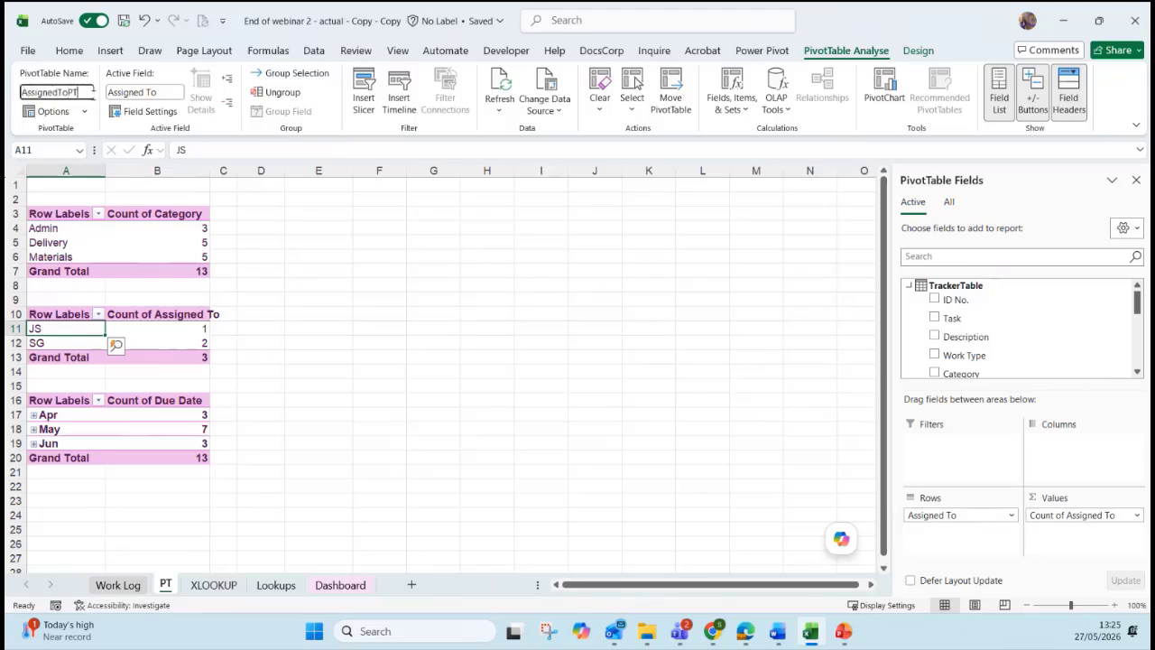
key(Return)
click(63, 429)
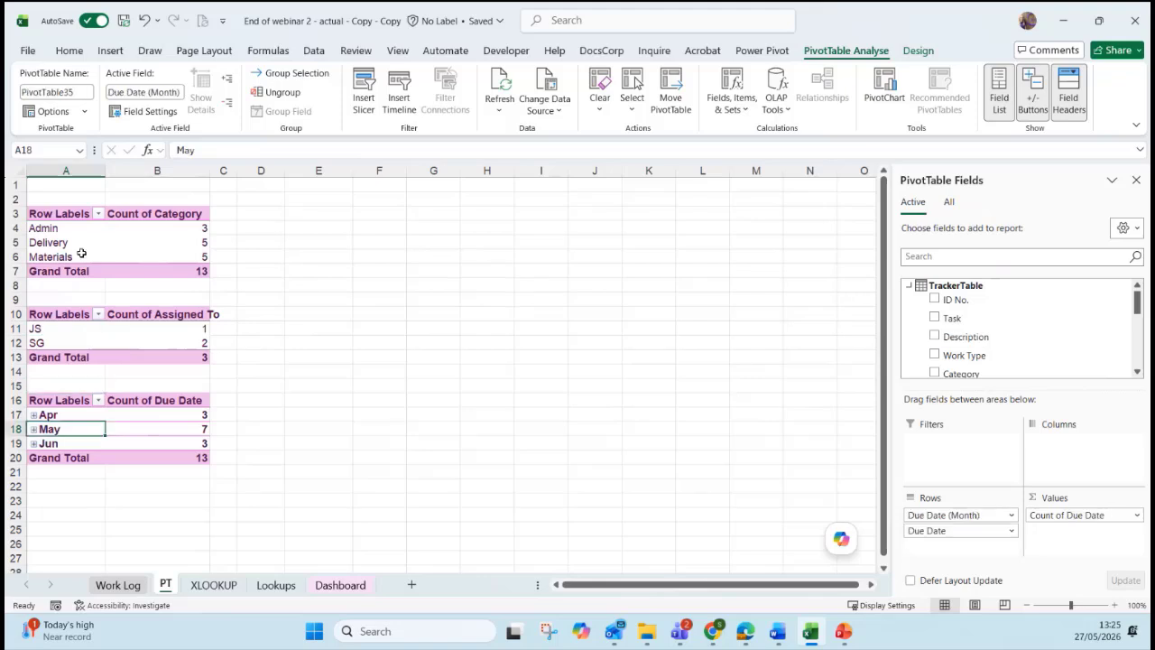
click(49, 91)
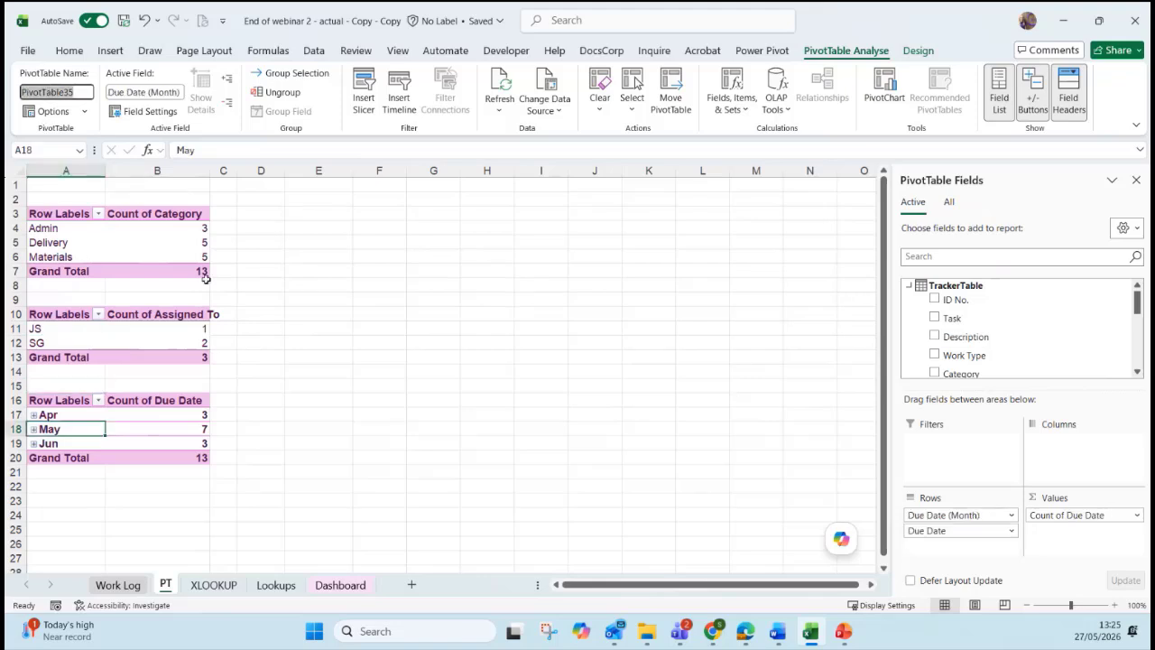
text(DueDate)
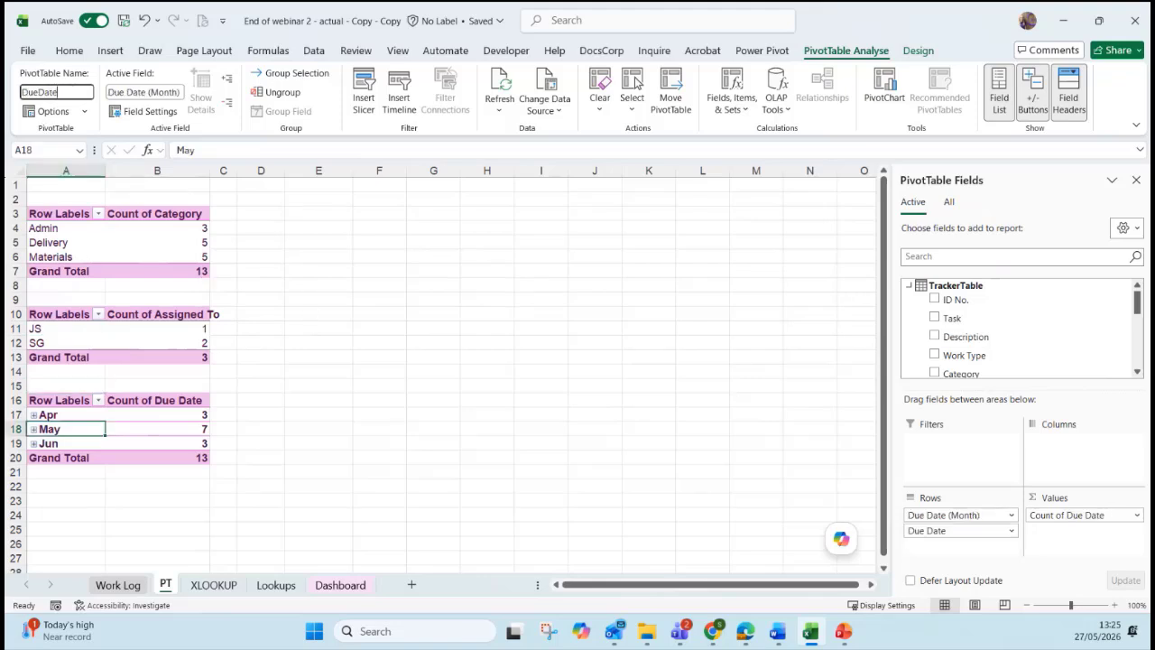
text(PT)
key(Return)
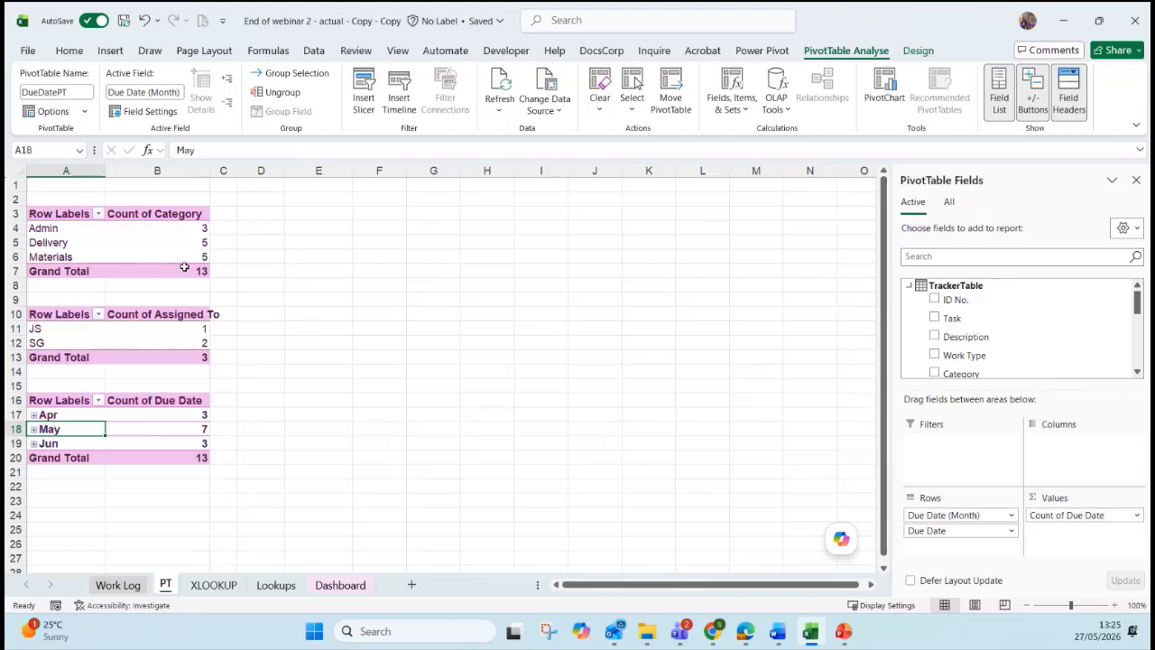
click(160, 248)
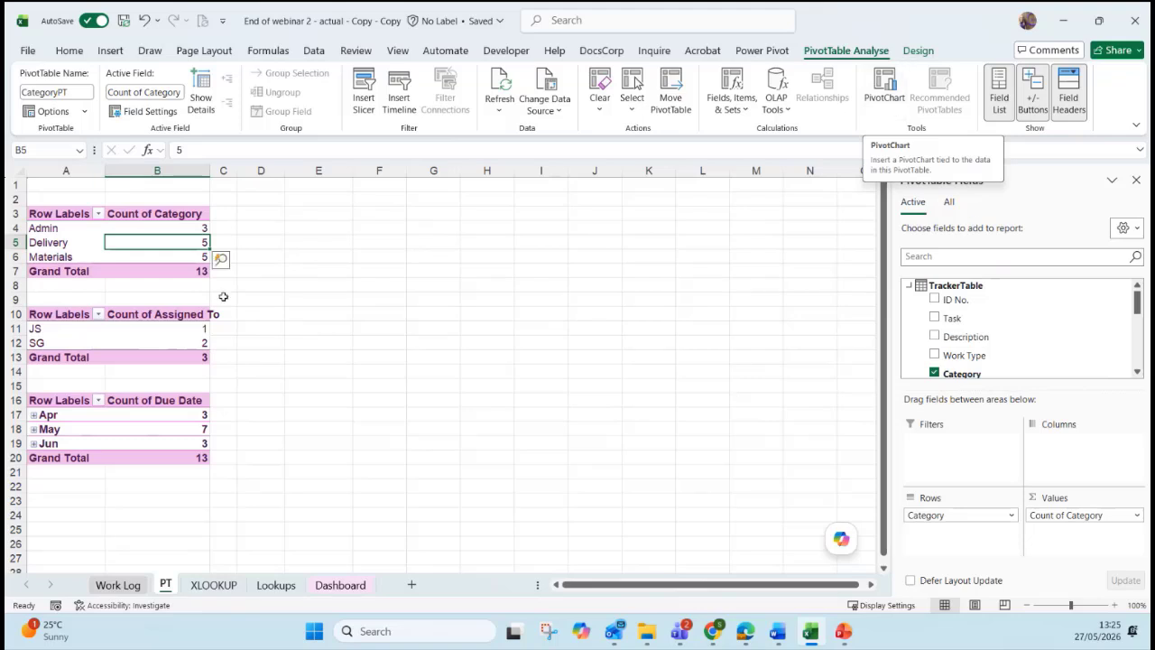
Insert a Doughnut PivotChart, from the Pie family, based on the CategoryPT pivot.
click(884, 94)
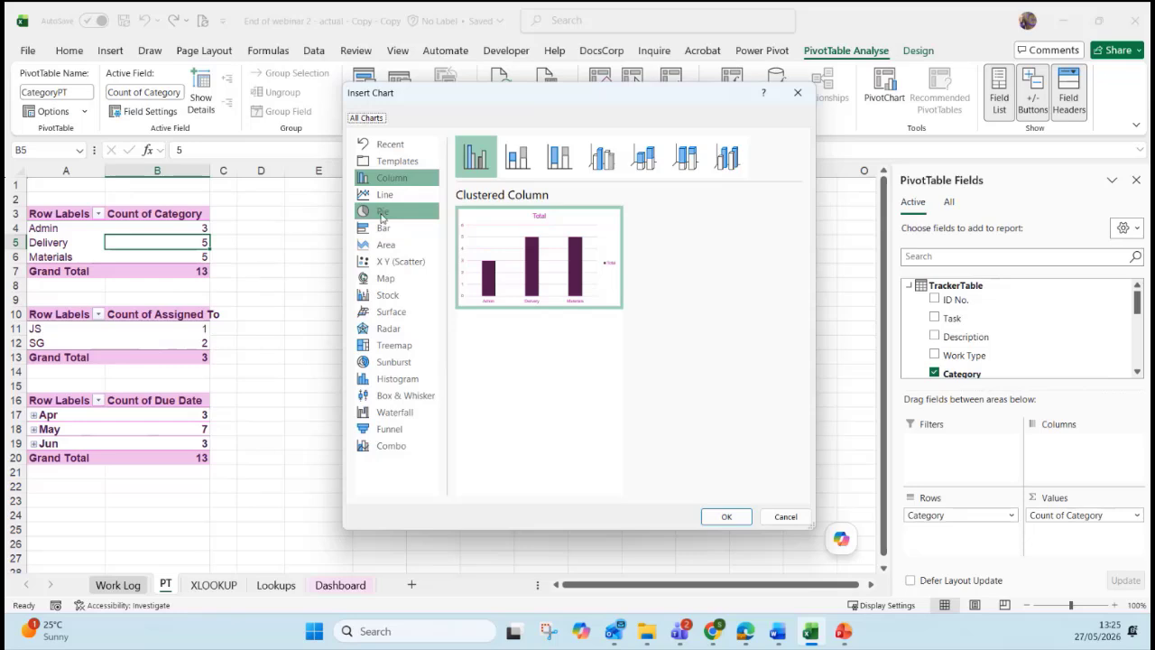
click(382, 215)
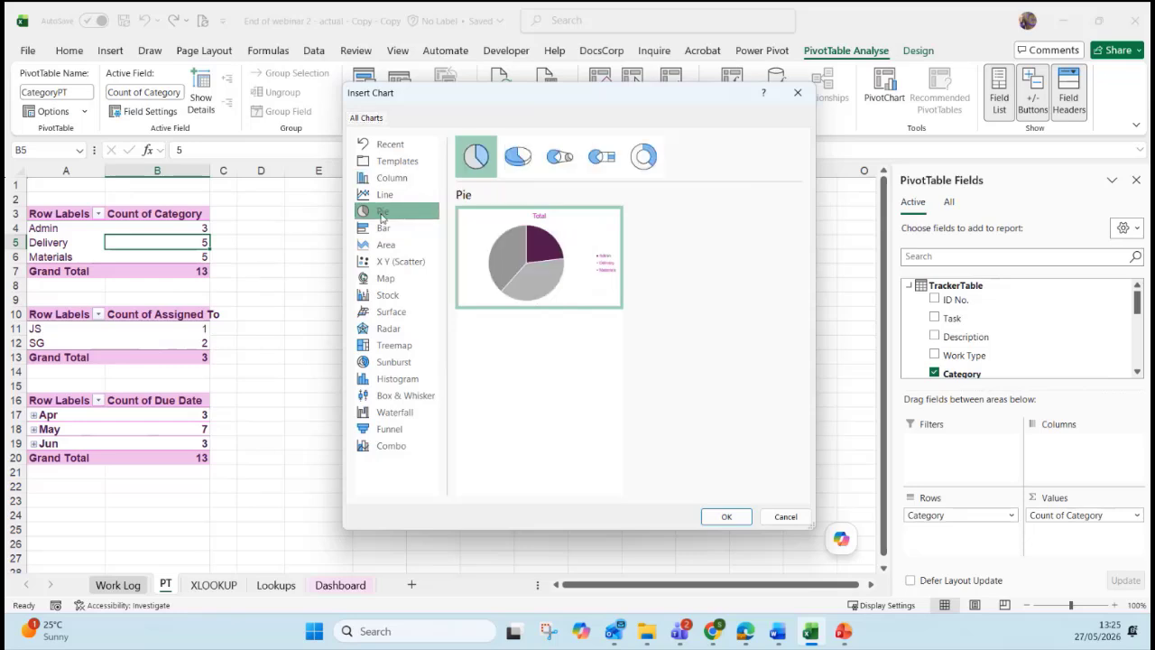
click(644, 160)
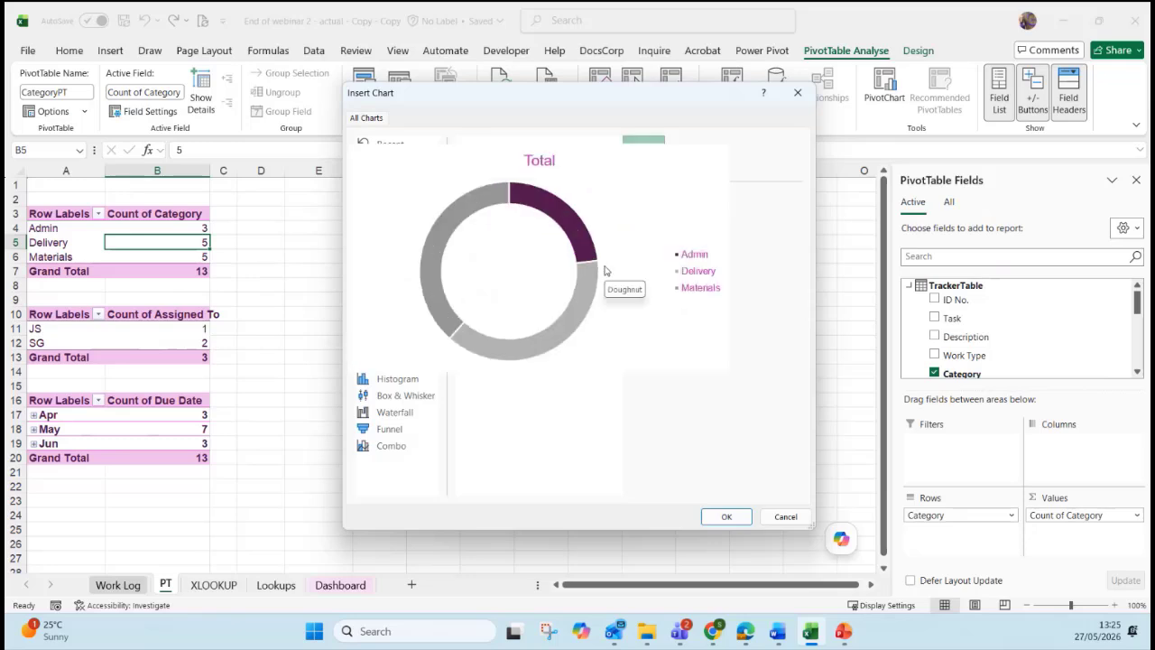
click(725, 517)
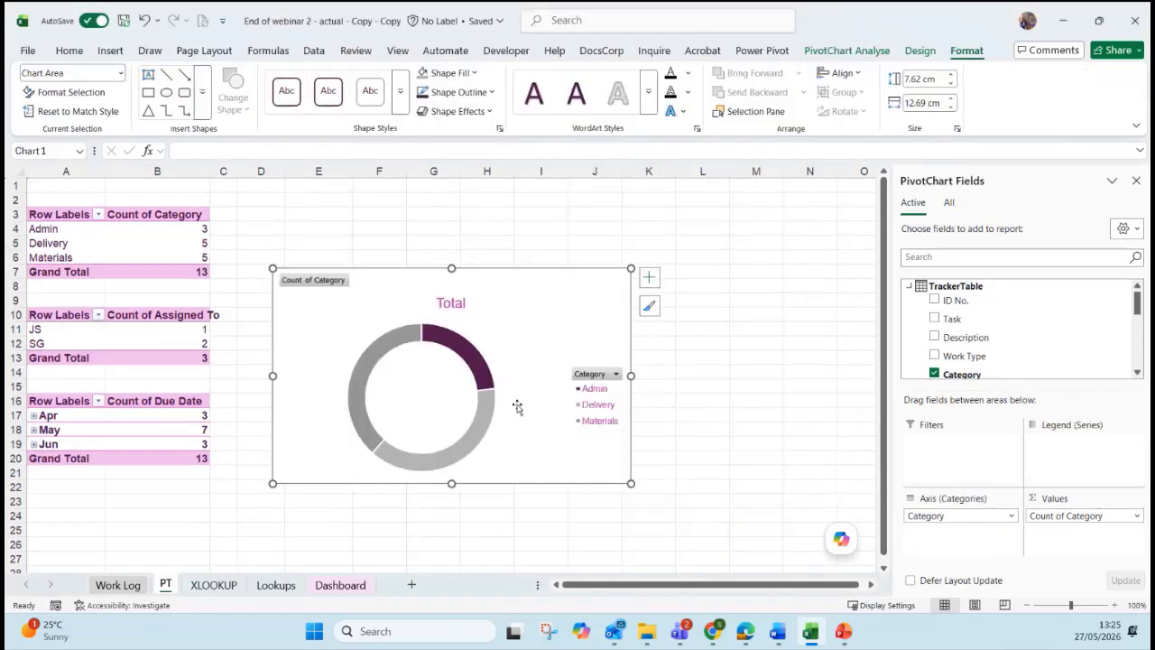
Cut the doughnut chart, paste it on Dashboard beside the Status chart, and narrow it slightly.
key(ctrl+x)
key(ctrl+Page_Down)
key(ctrl+Page_Down)
key(ctrl+Page_Down)
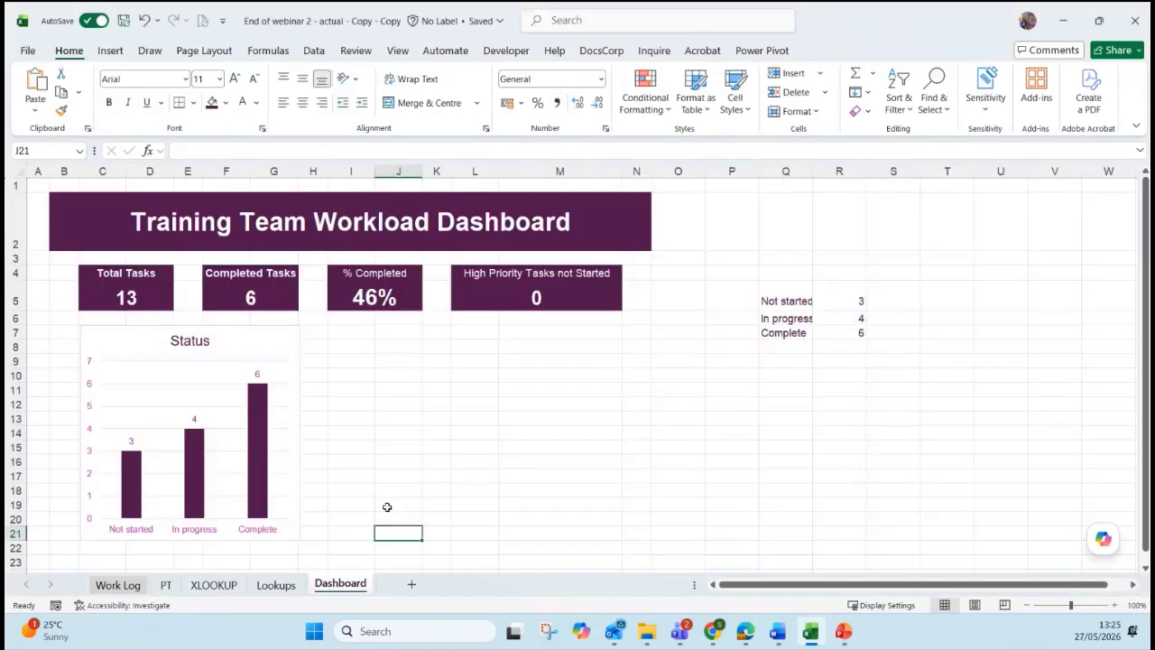
key(ctrl+v)
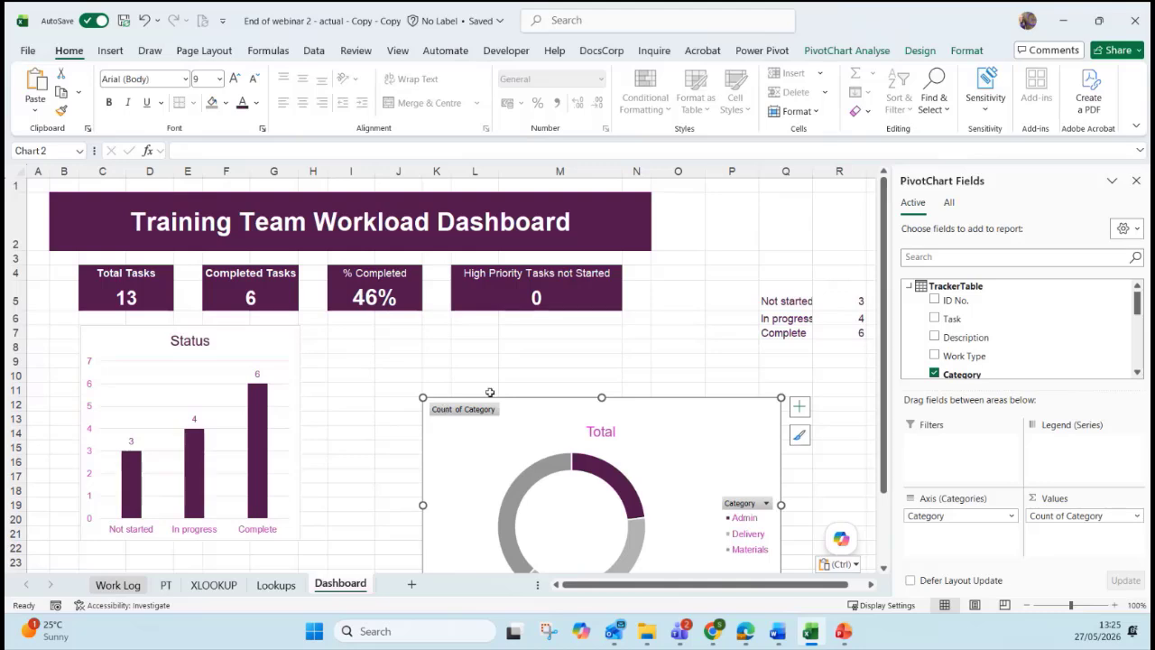
drag(493, 397, 384, 325)
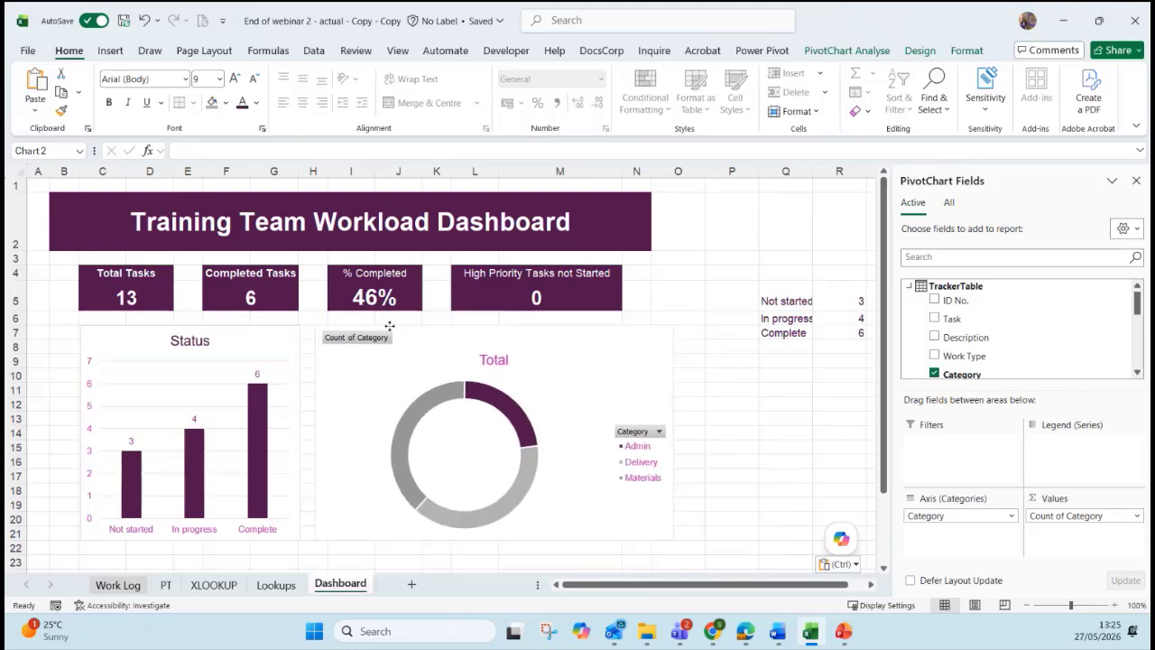
click(401, 330)
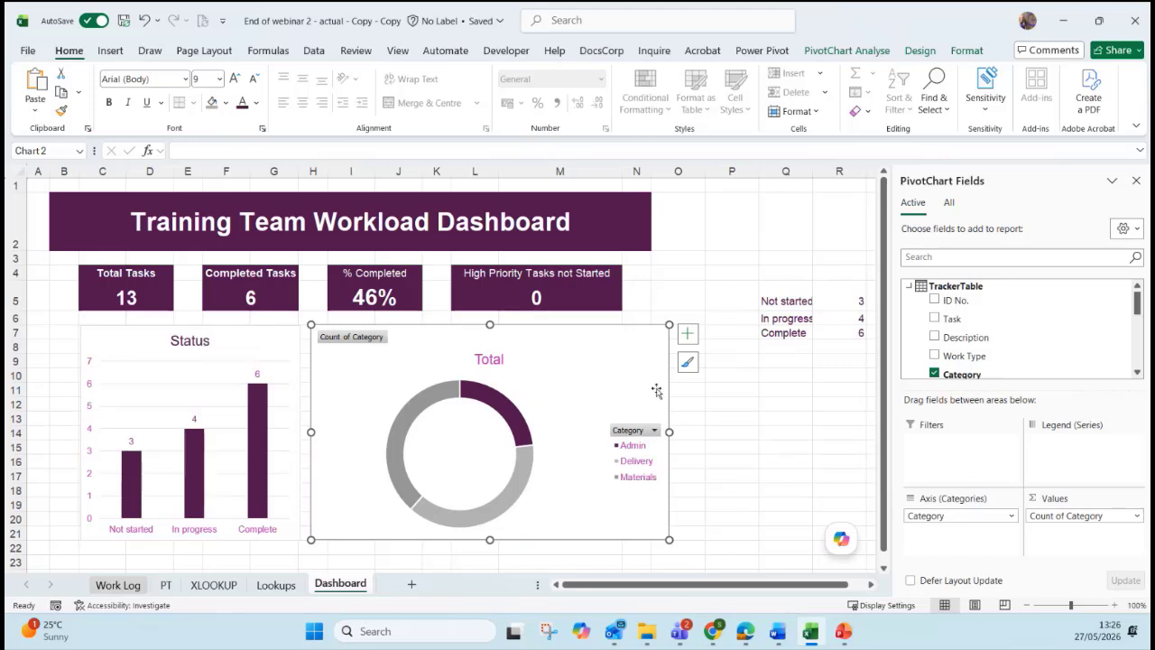
drag(666, 432, 651, 431)
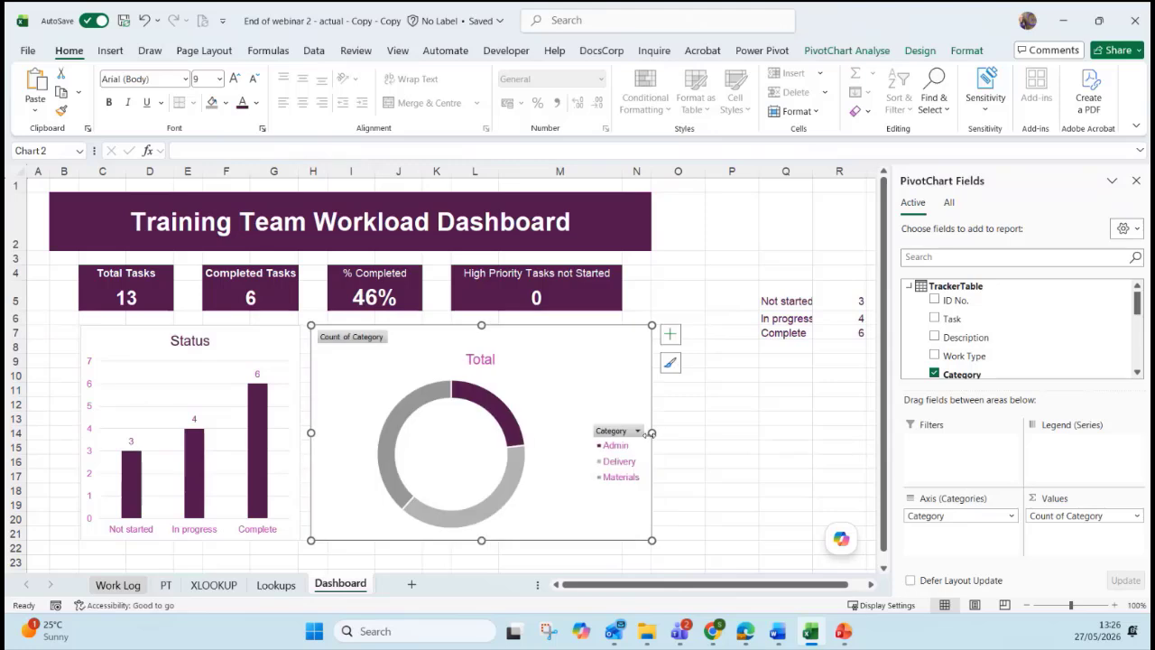
Replace the doughnut chart's 'Total' title with 'Task by Category'.
double_click(480, 359)
double_click(479, 360)
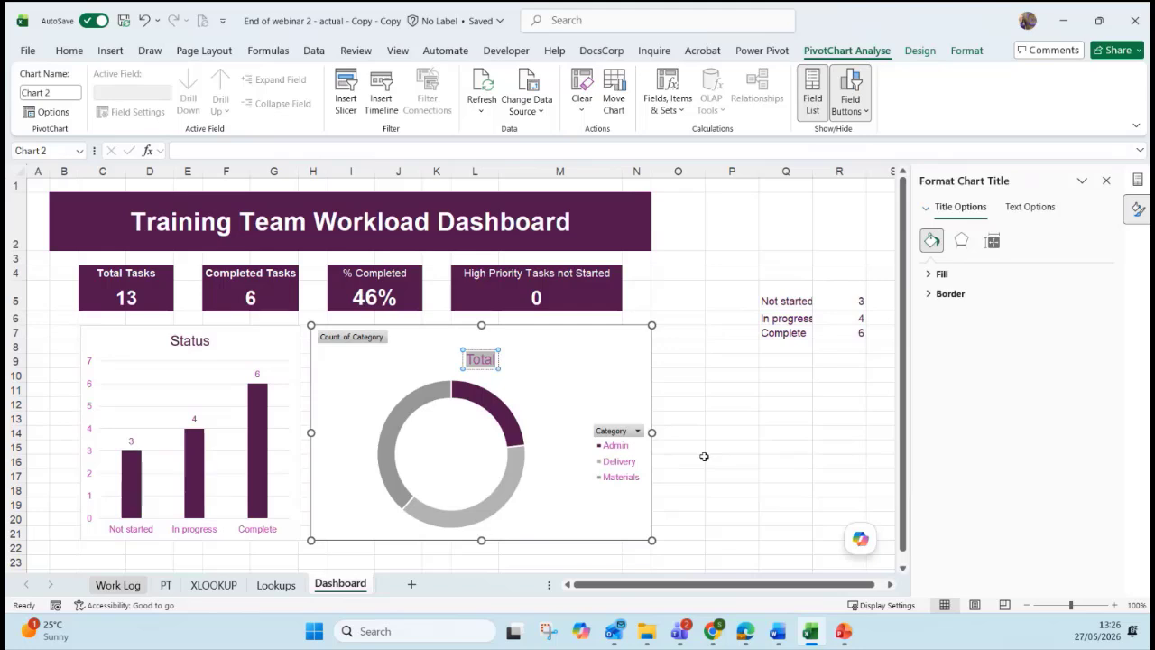
text(Task by C)
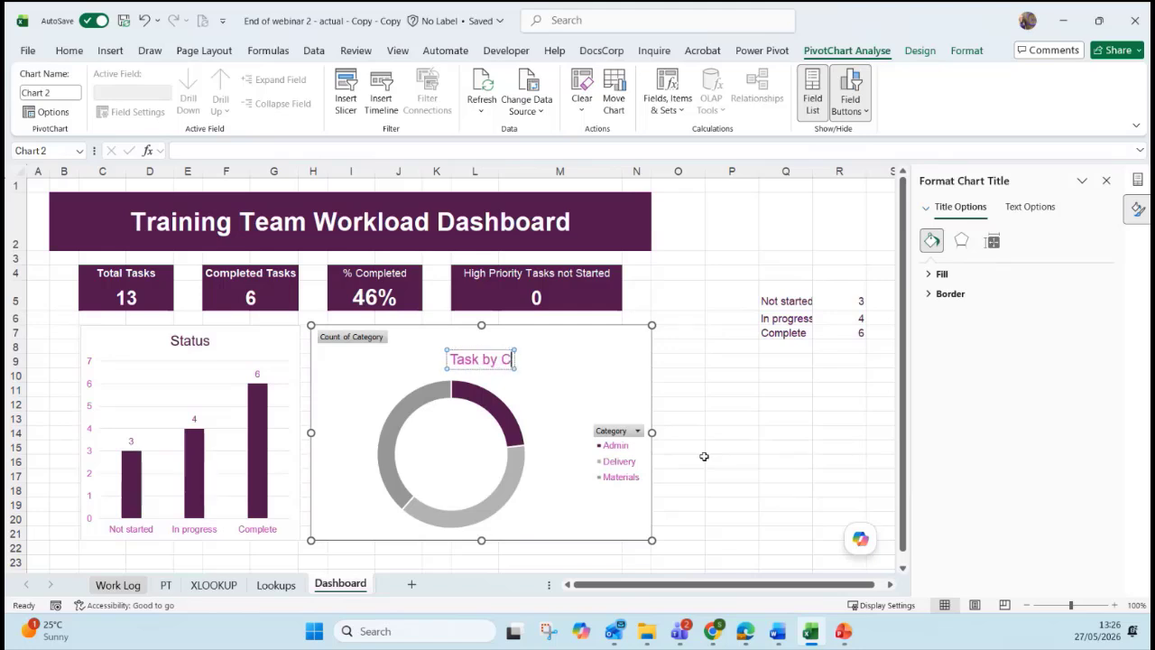
text(ategory)
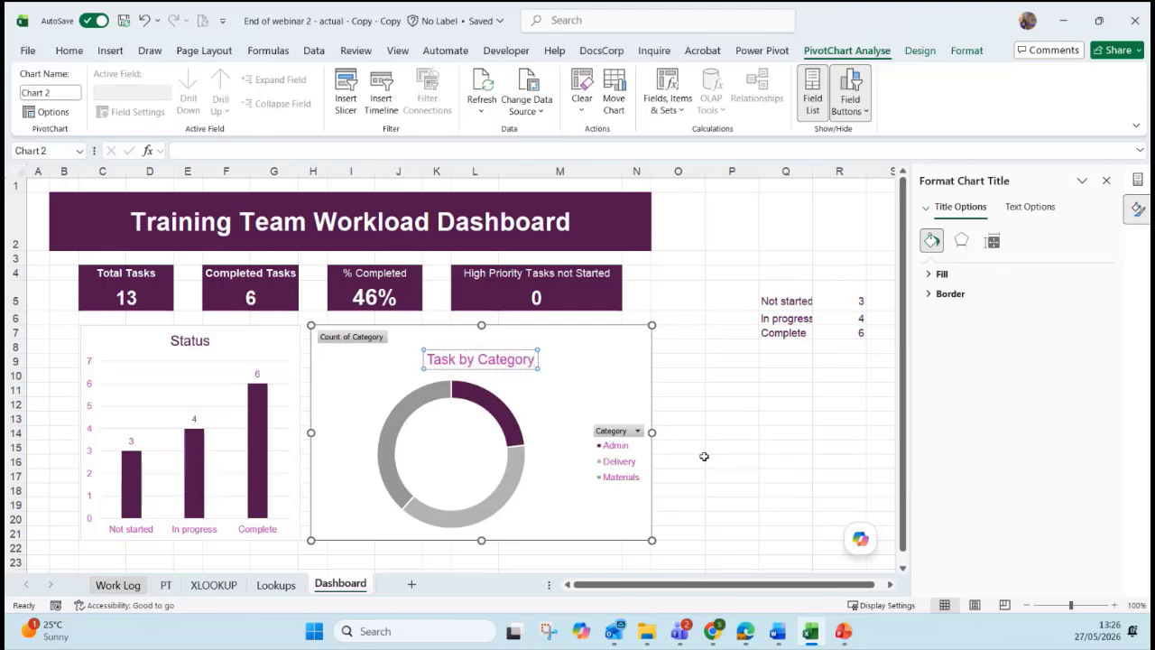
click(614, 384)
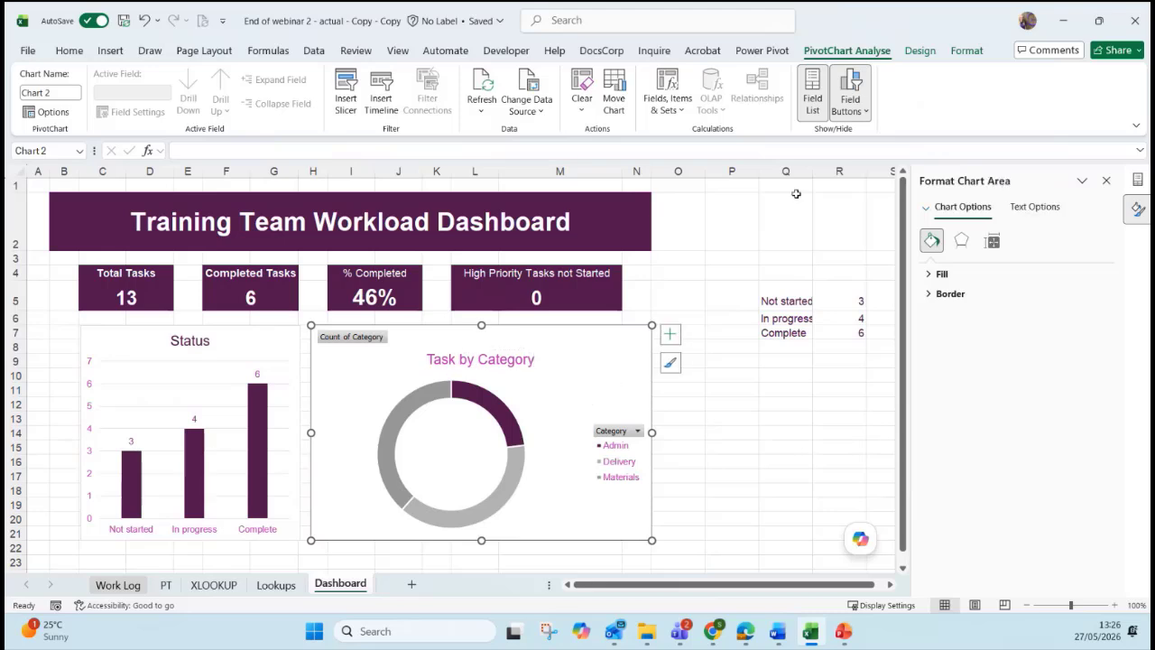
click(913, 54)
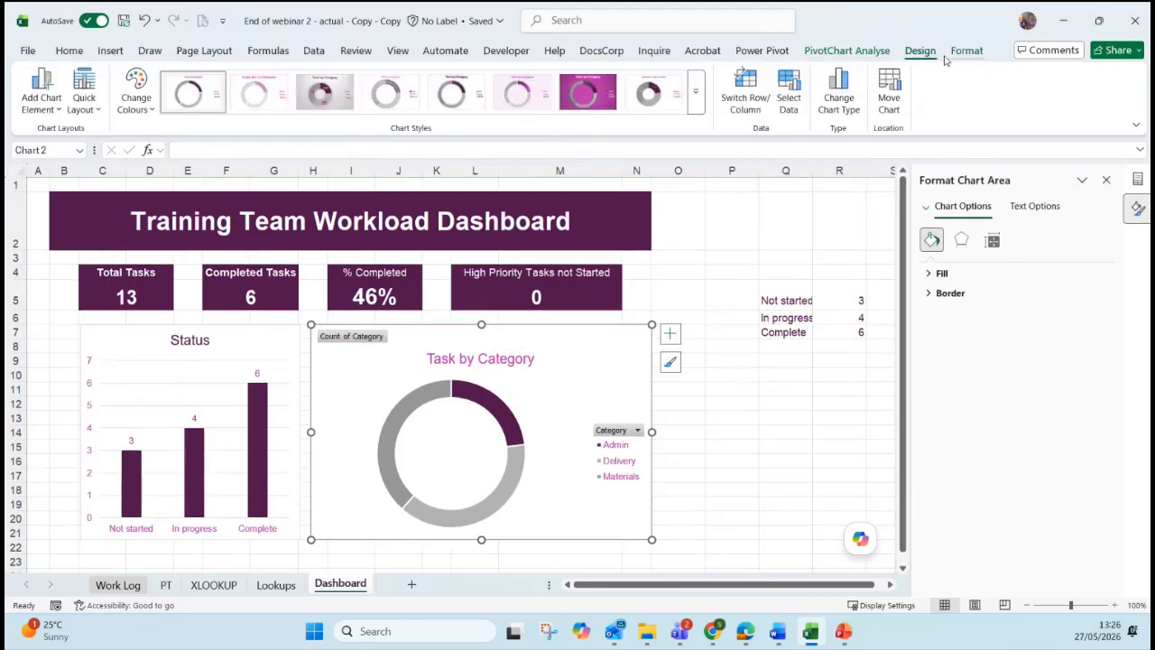
Remove the doughnut chart's legend and add data labels to its slices.
click(43, 114)
mouse_move(58, 207)
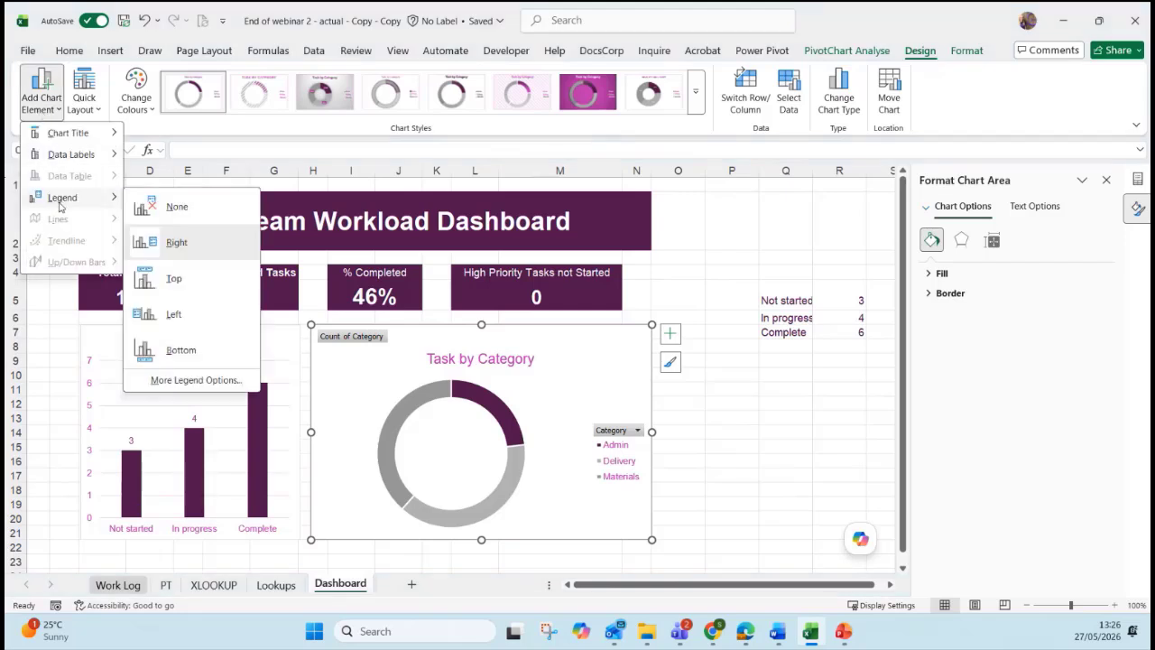
click(209, 237)
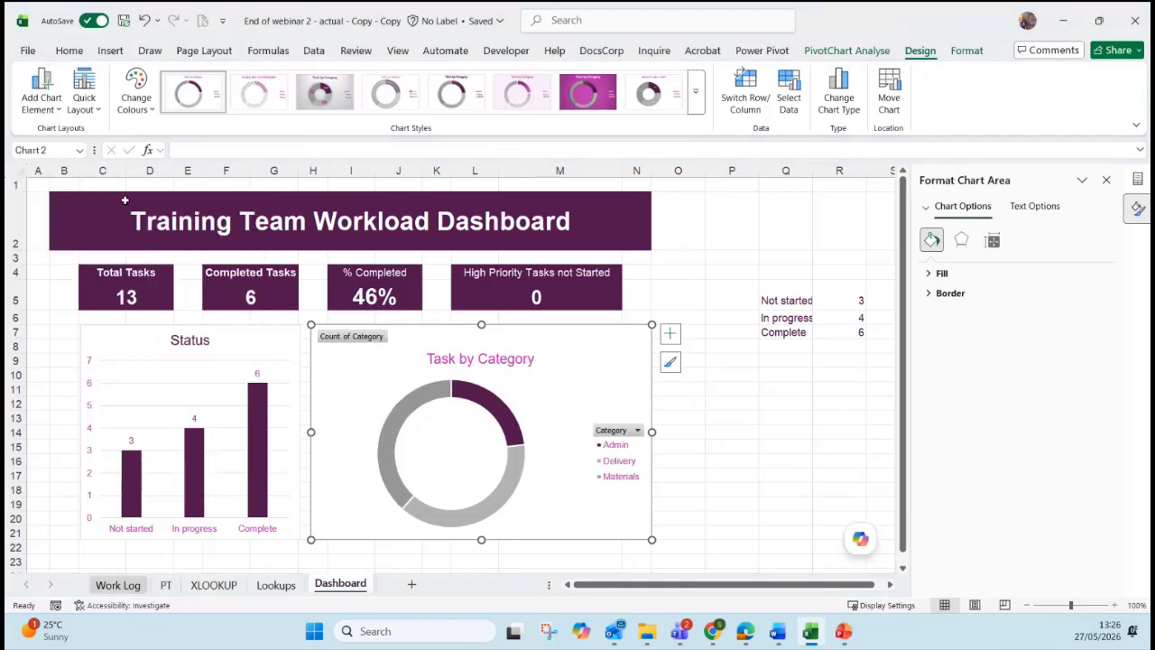
click(42, 98)
mouse_move(76, 159)
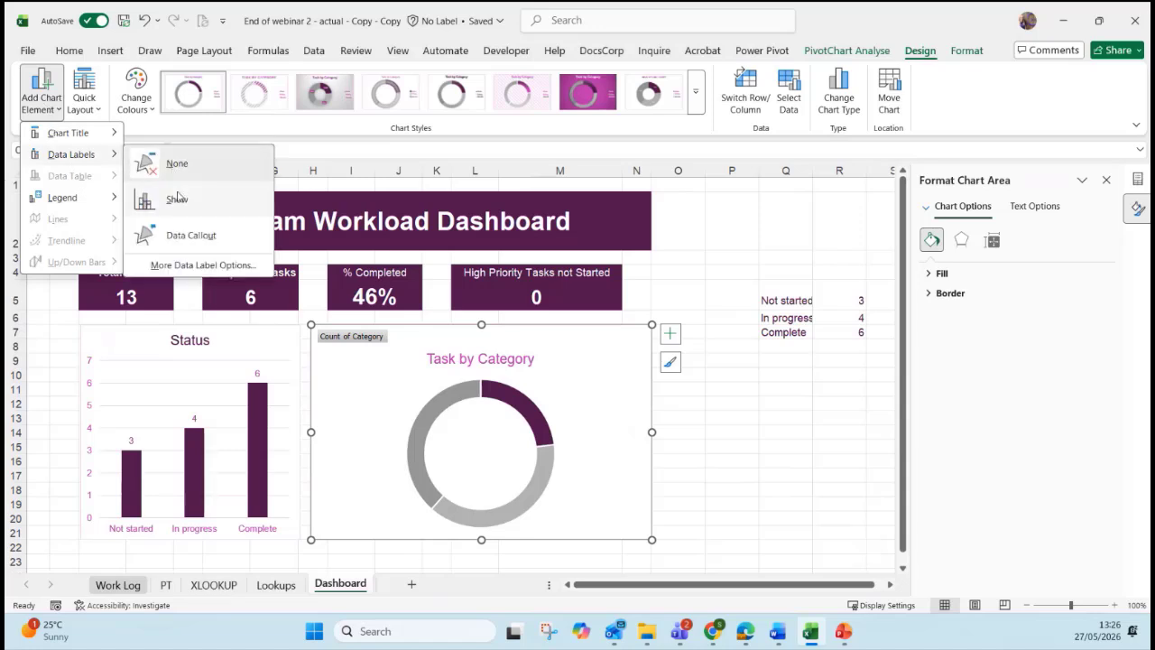
click(183, 236)
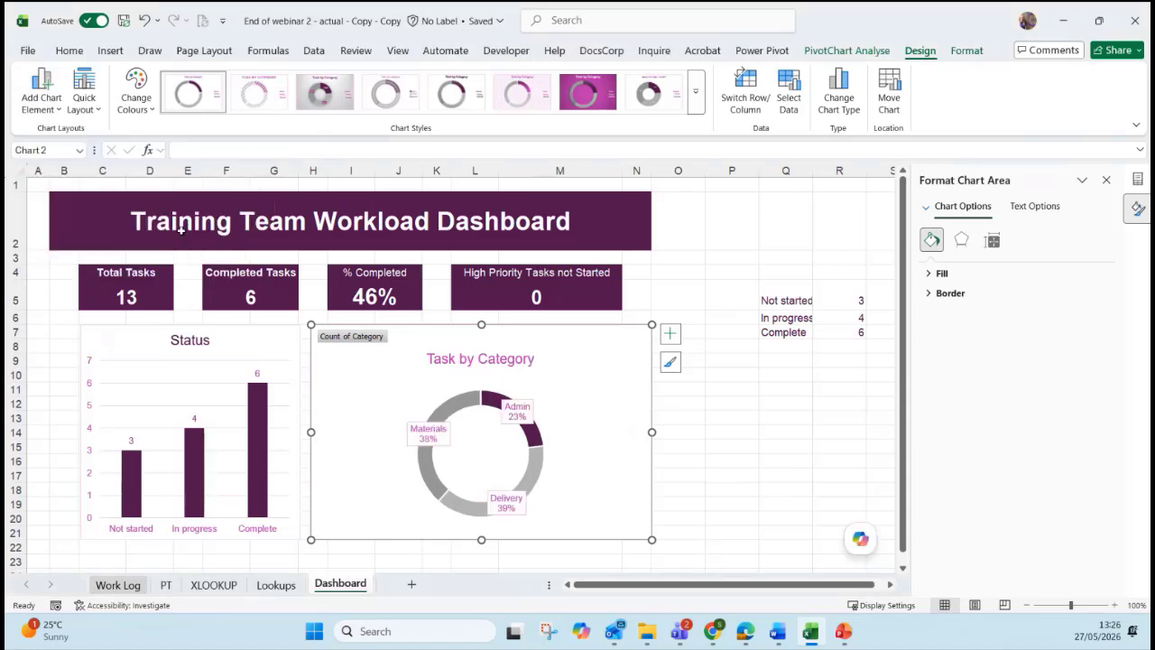
Drag the Admin and Materials data labels outside the doughnut ring.
click(431, 440)
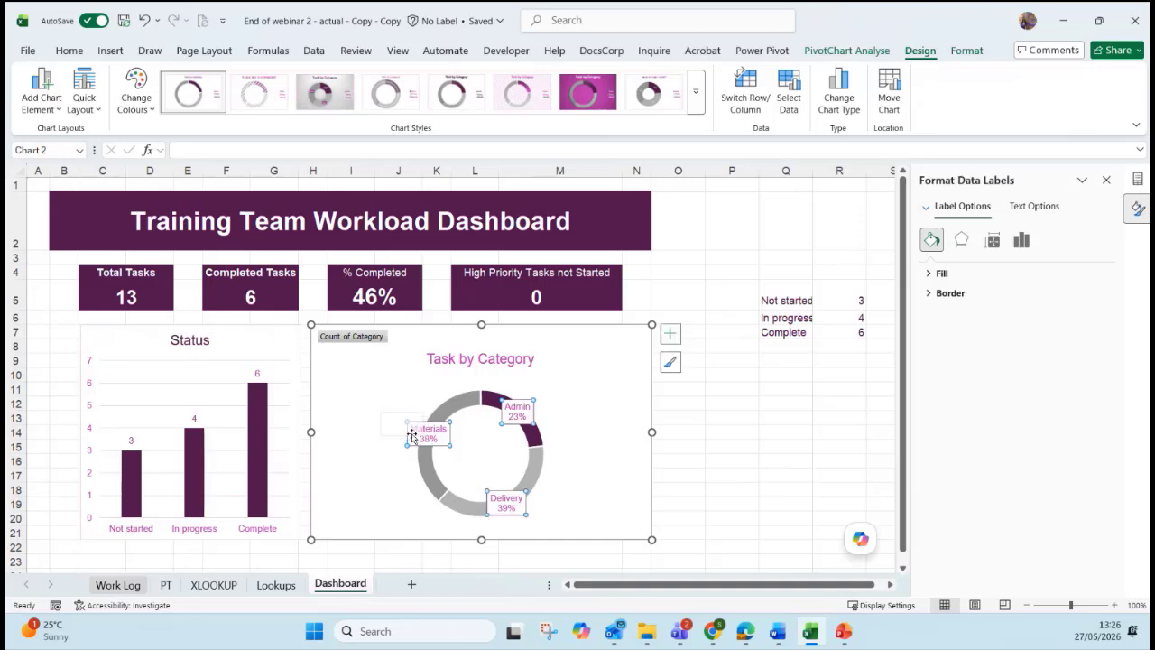
click(518, 415)
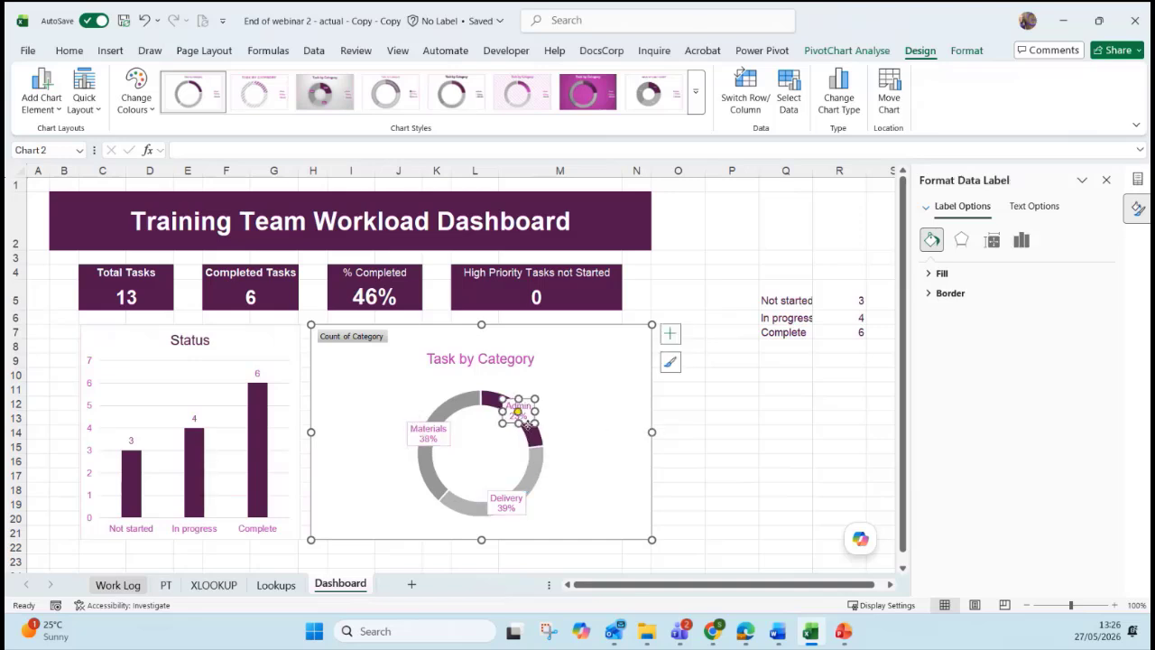
drag(558, 412, 558, 412)
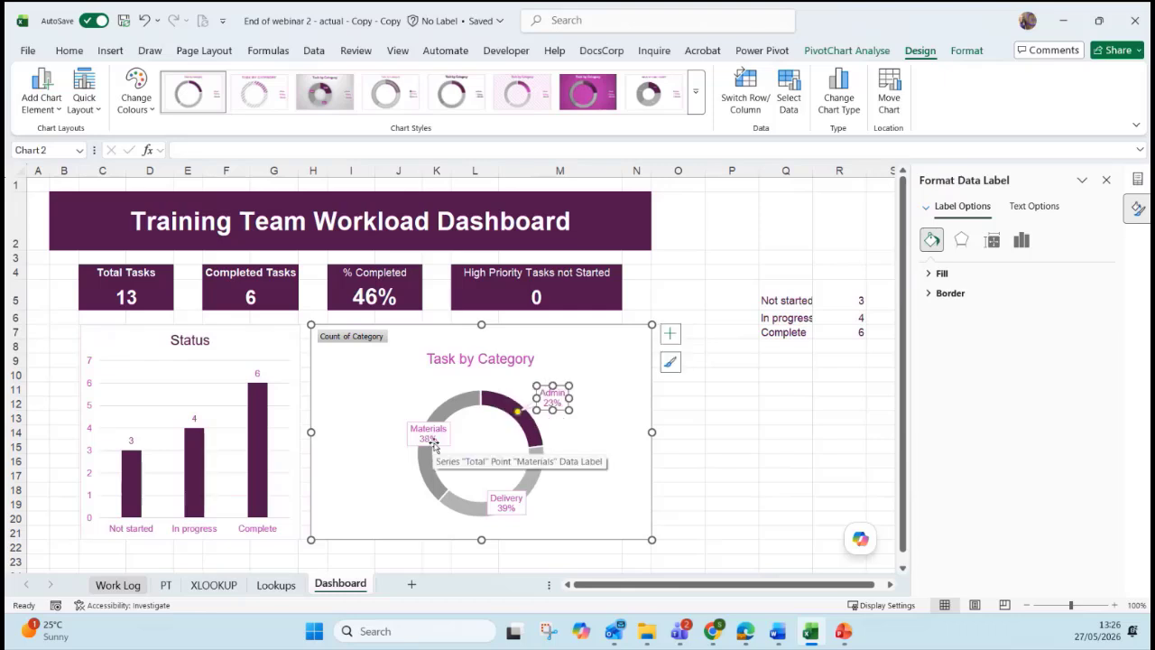
click(426, 439)
drag(427, 441, 392, 423)
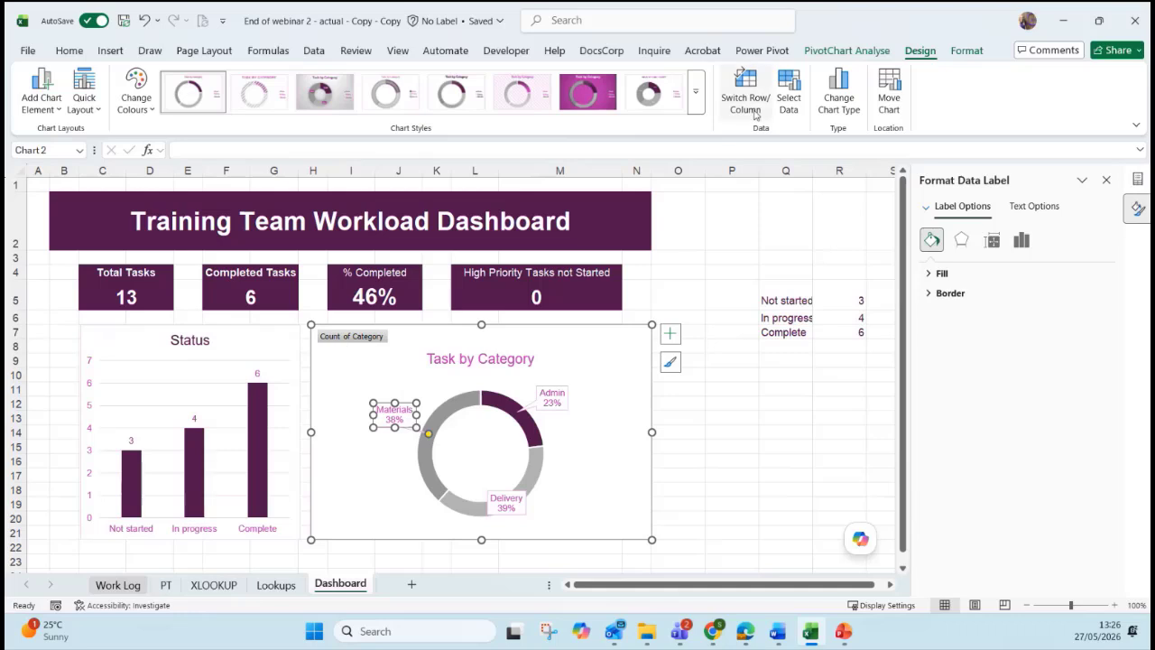
Hide the Count of Category value field button, then check the Status and Task by Category charts.
right_click(352, 336)
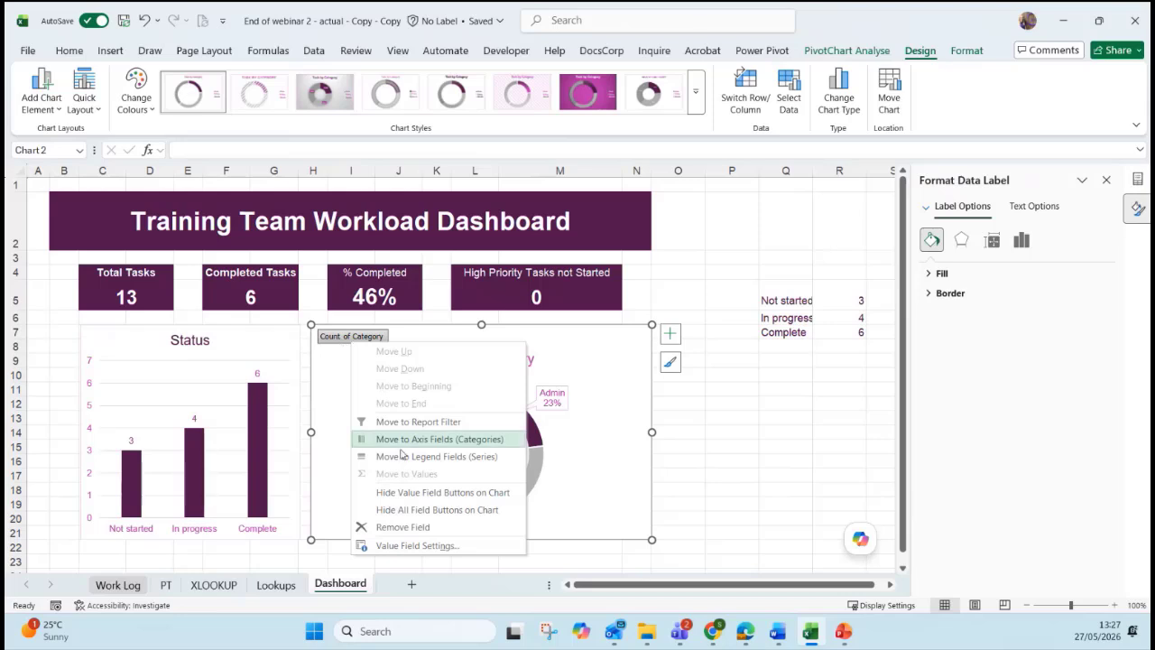
click(415, 493)
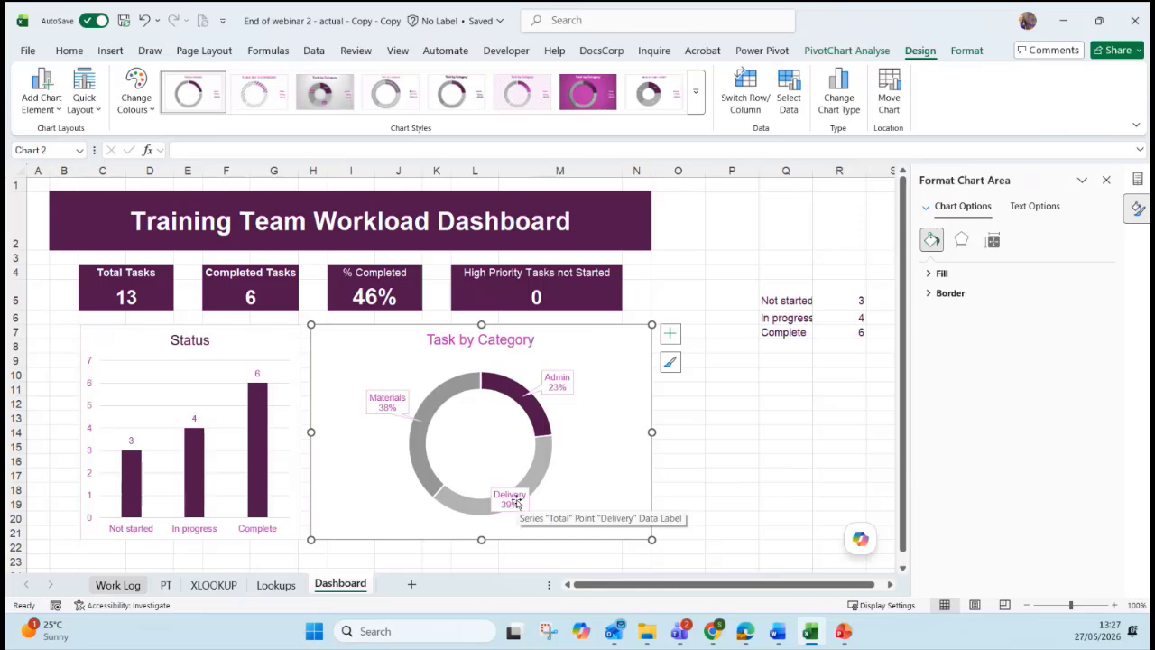
click(832, 55)
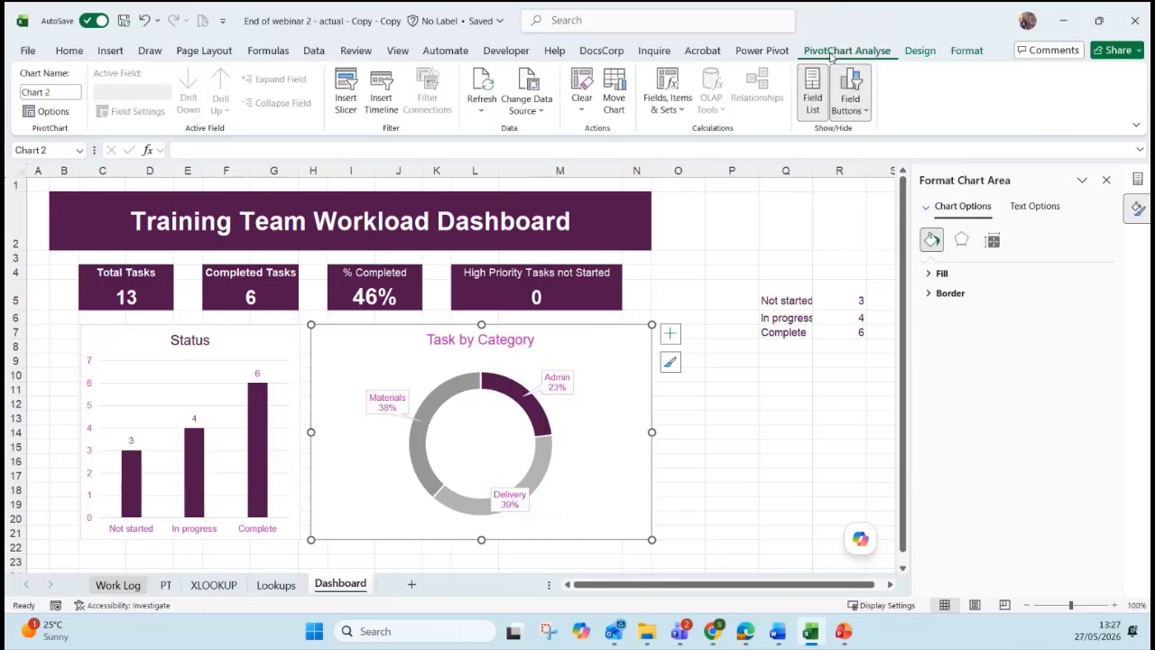
click(275, 339)
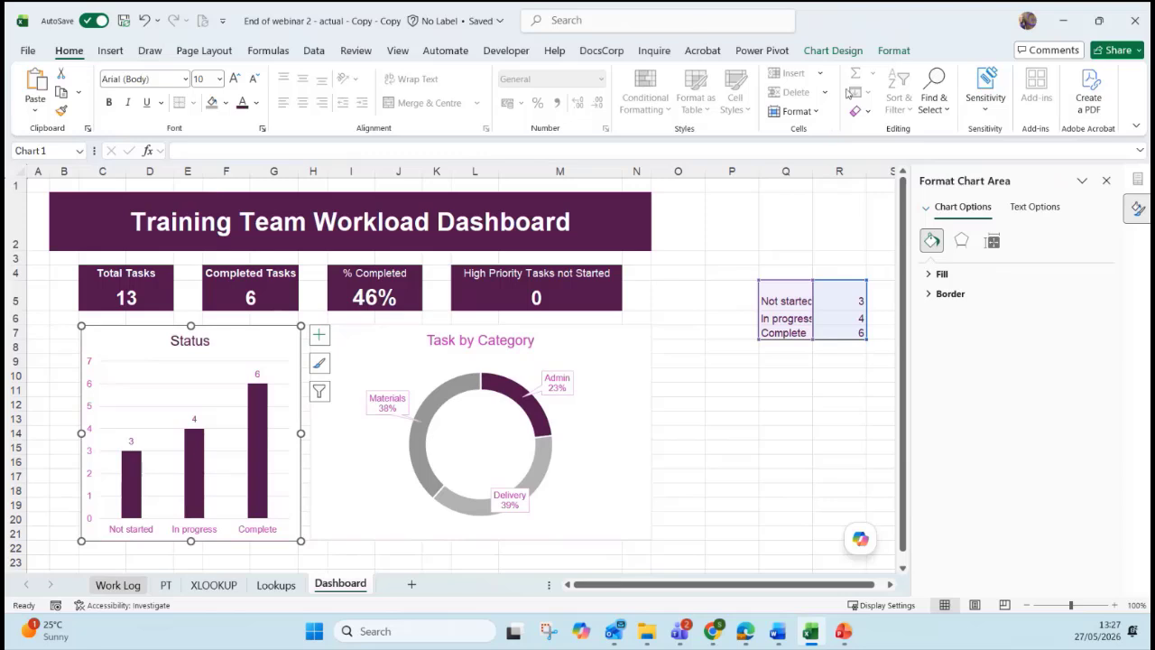
click(634, 334)
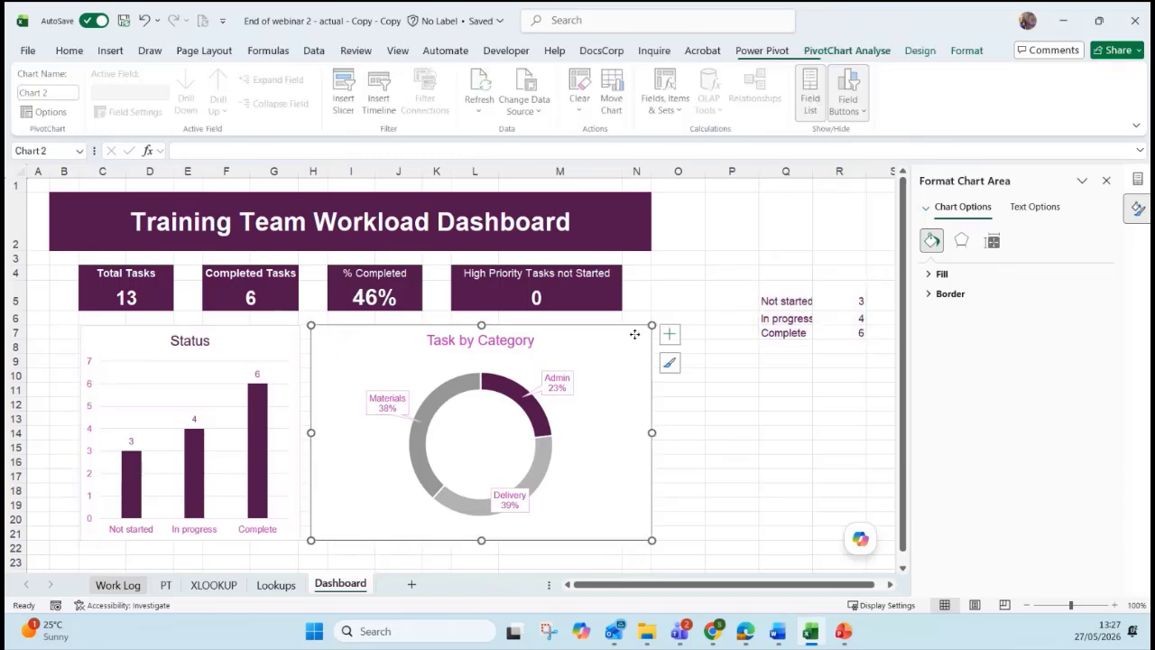
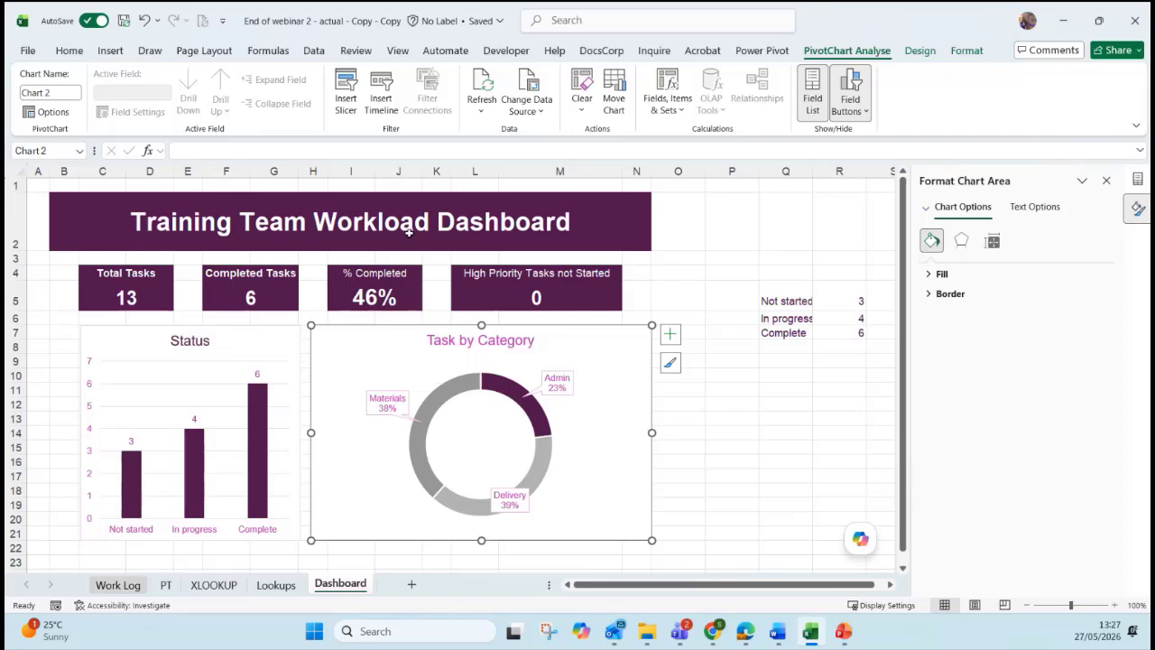
Refresh all data in the workbook.
click(479, 112)
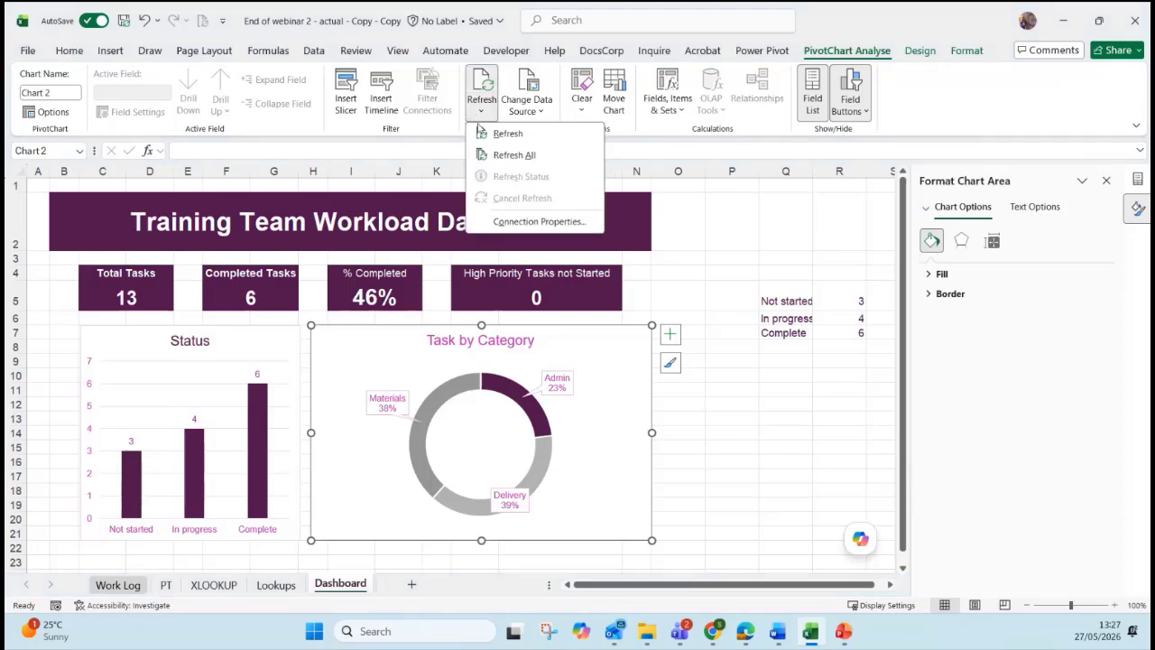
click(498, 158)
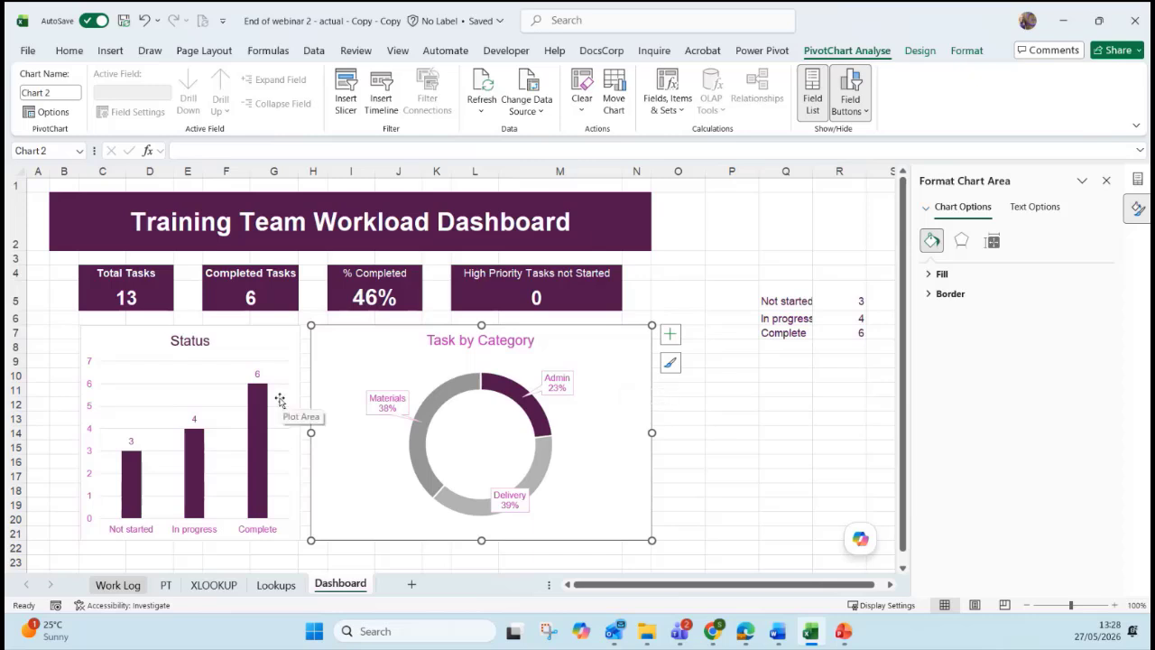
click(681, 433)
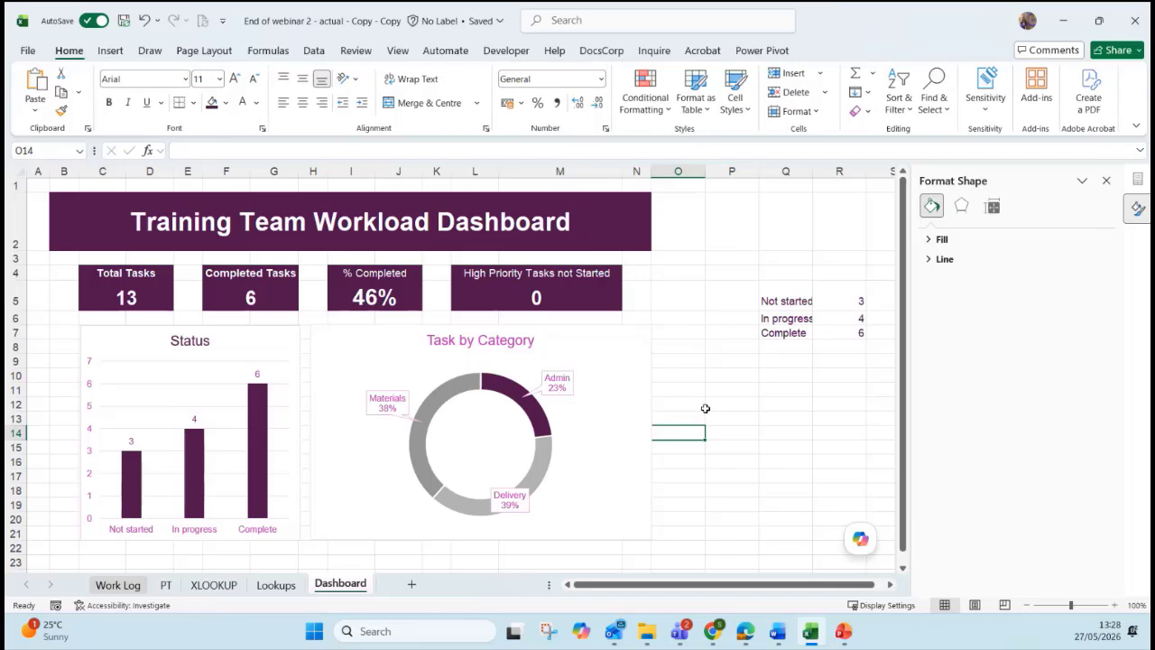
scroll(704, 407, down, 2)
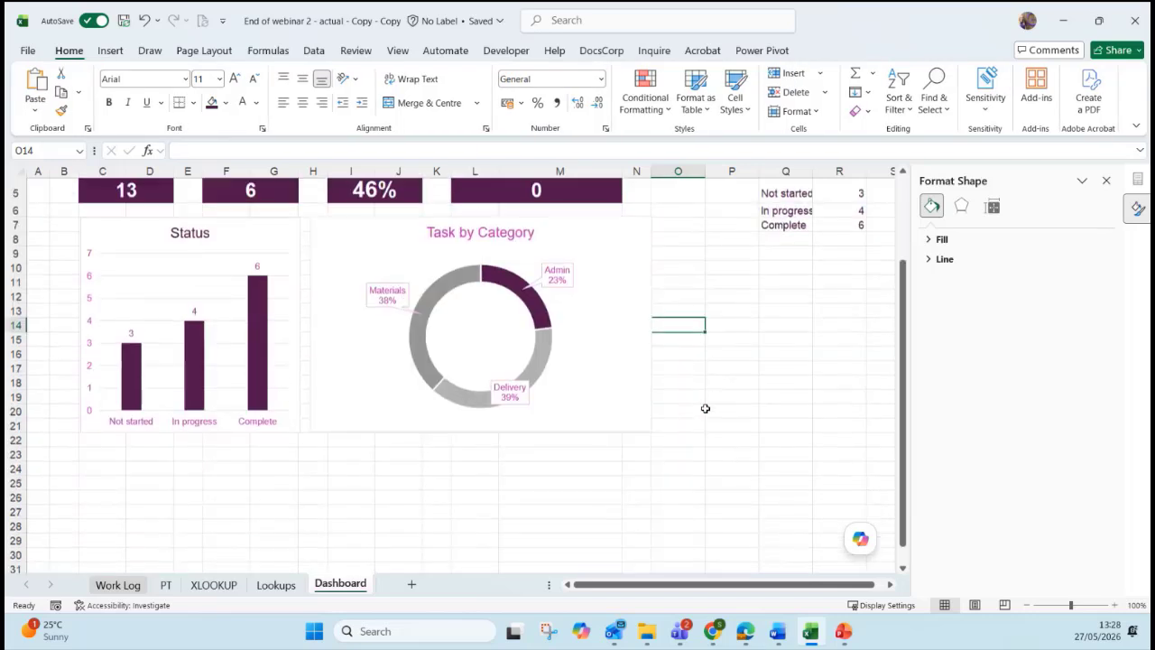
click(166, 585)
Create a Clustered Bar pivot chart from the Assigned To pivot table.
click(145, 342)
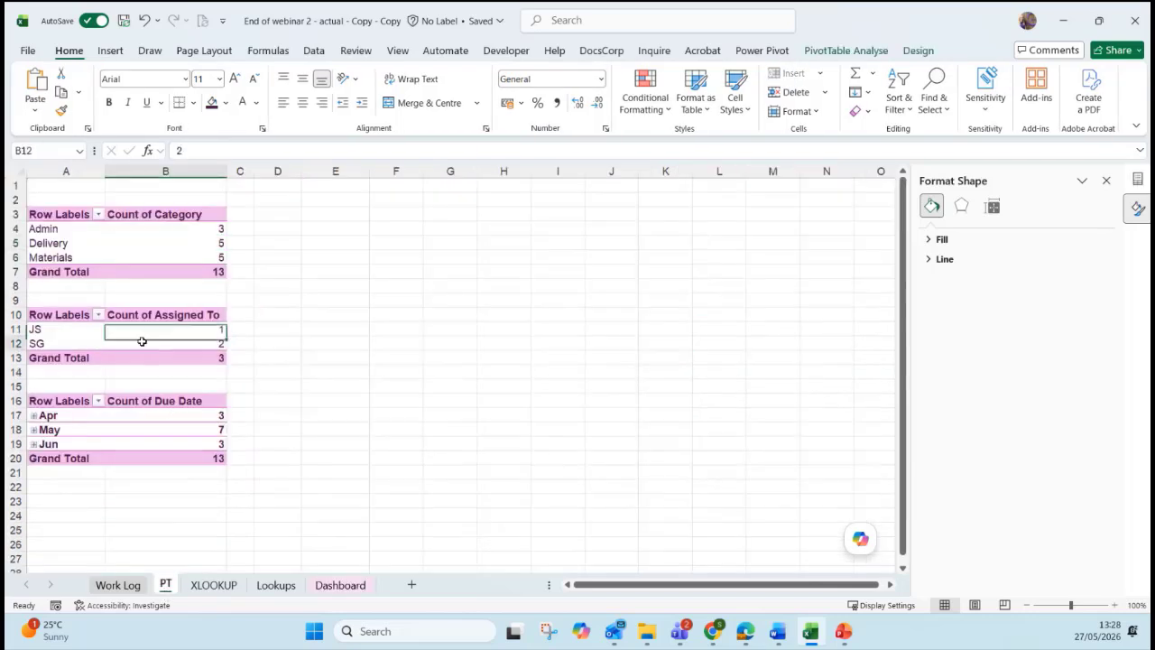
click(831, 51)
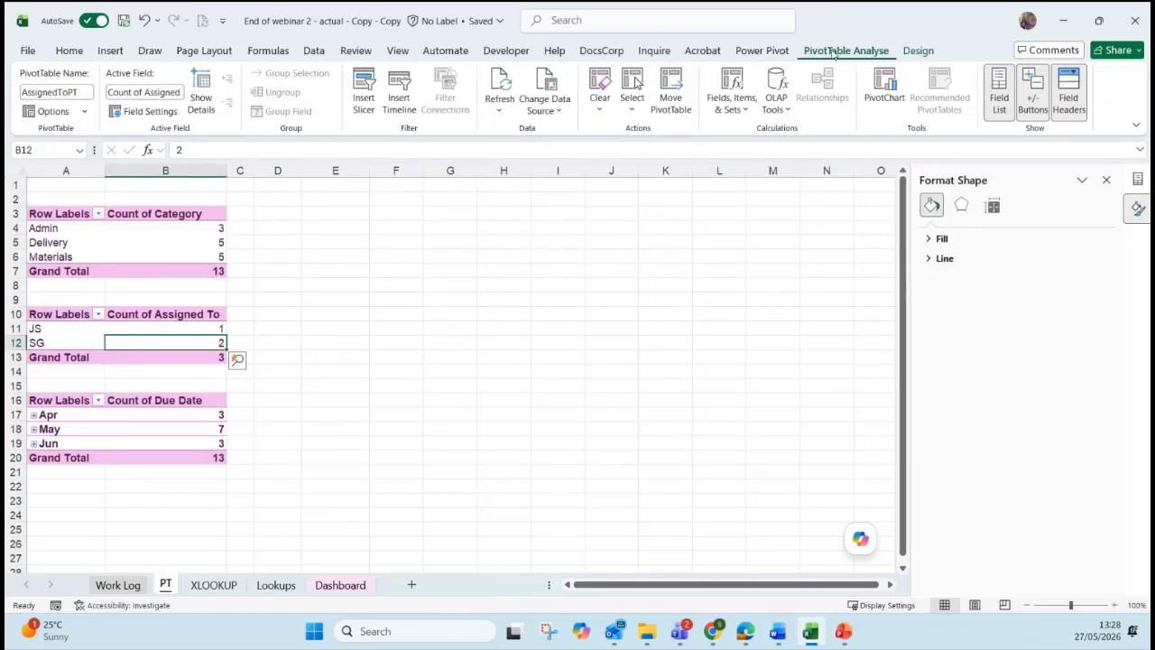
click(882, 94)
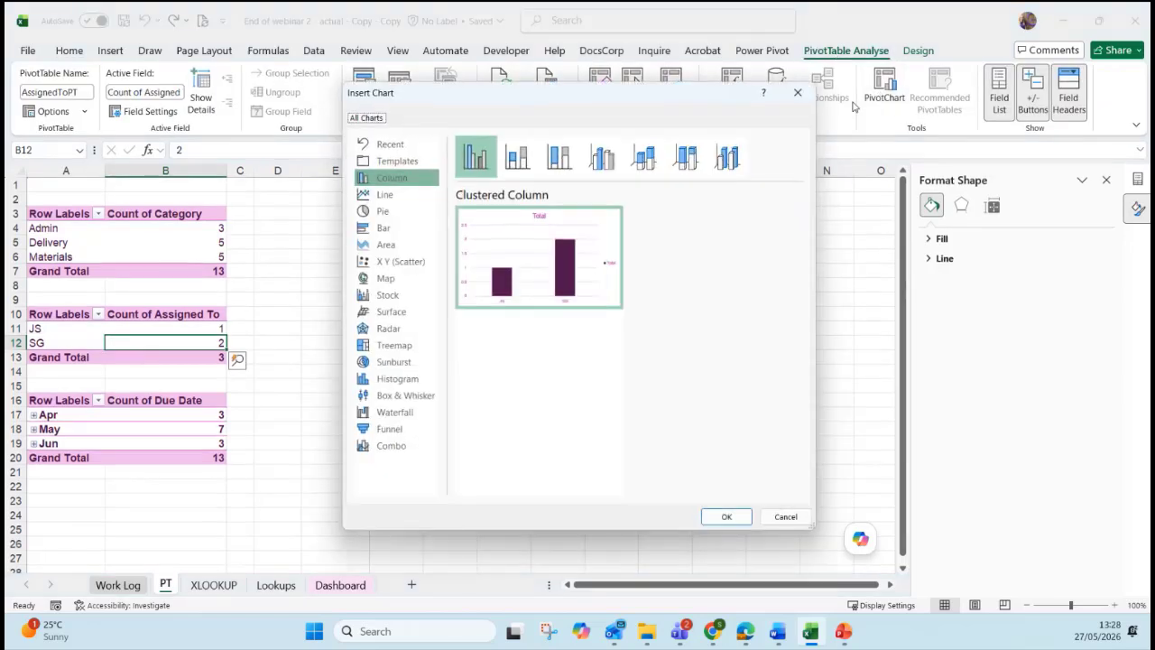
click(383, 227)
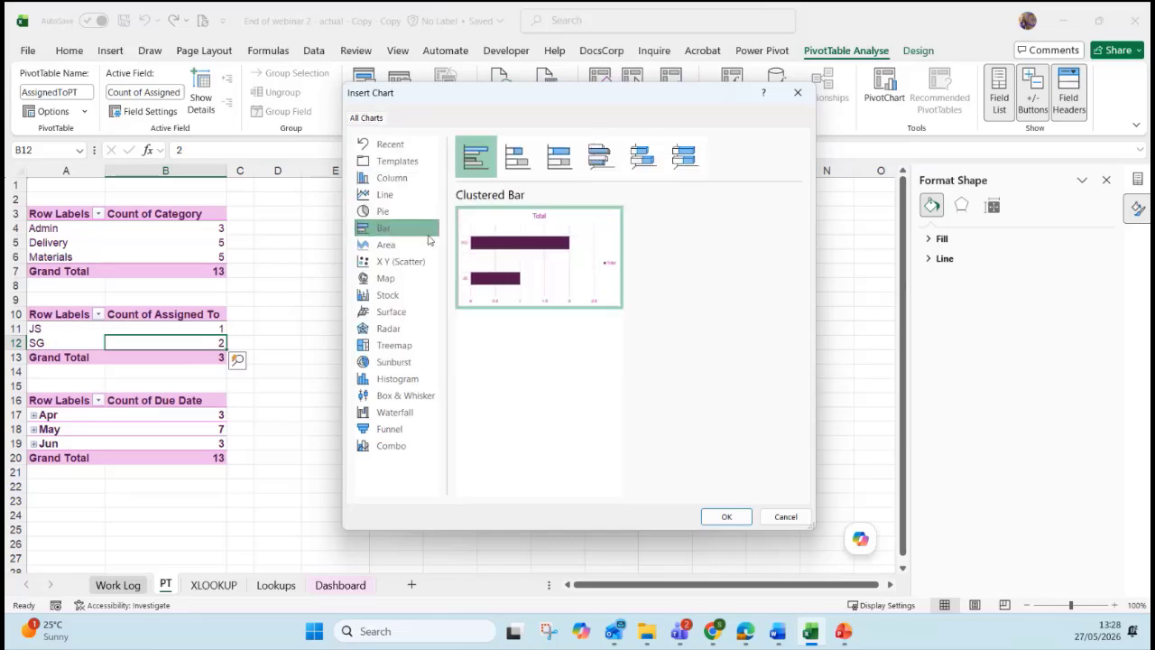
click(727, 516)
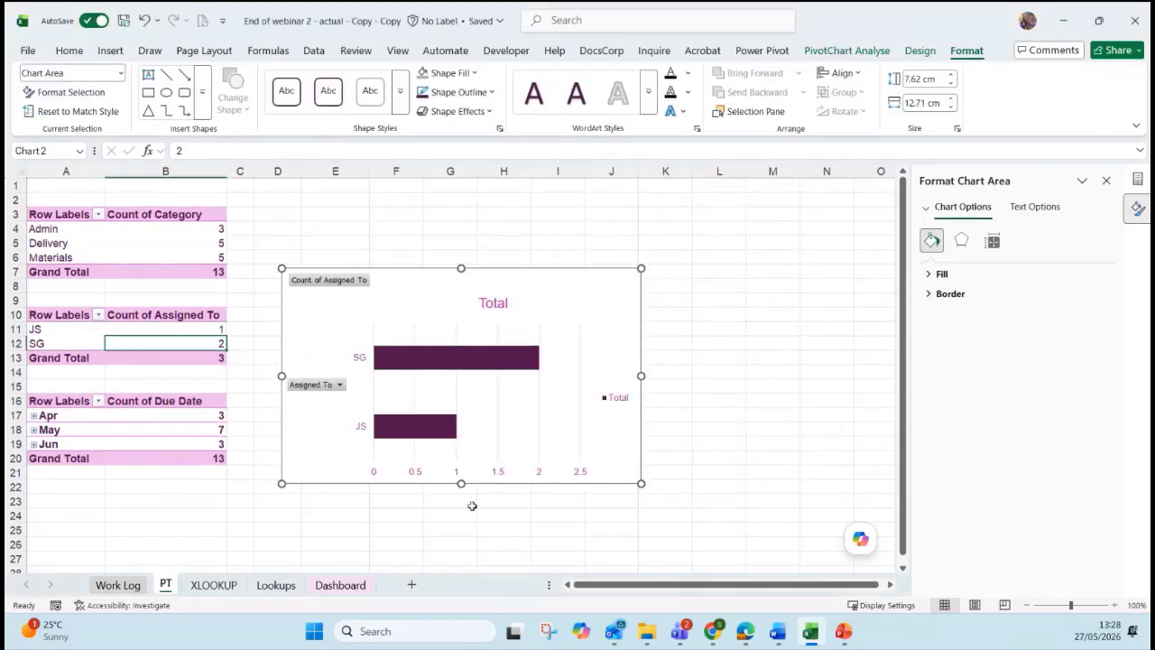
Paste the assignee bar chart on the Dashboard below the Status chart and resize it.
click(340, 585)
key(ctrl+v)
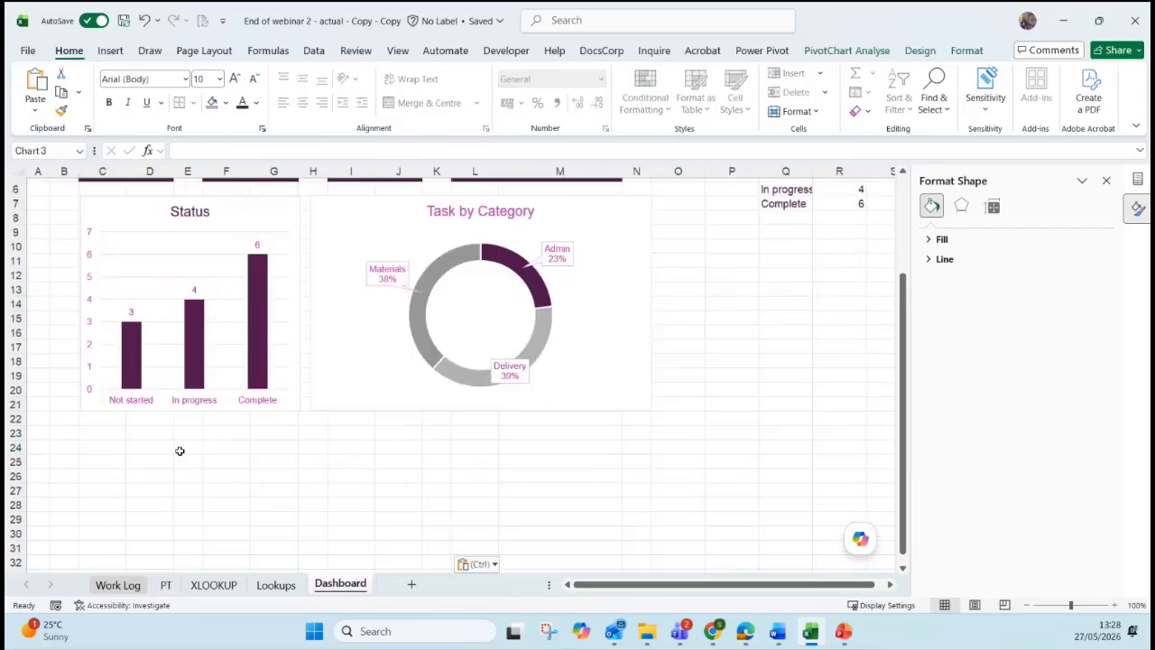
drag(285, 433, 286, 423)
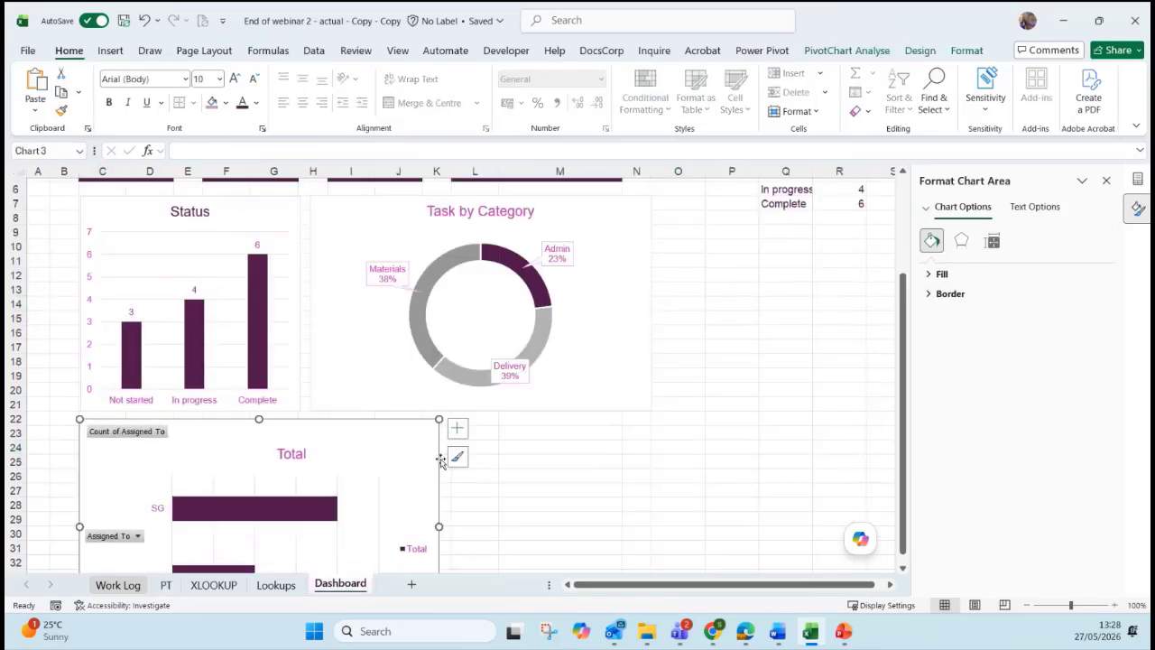
scroll(457, 478, down, 2)
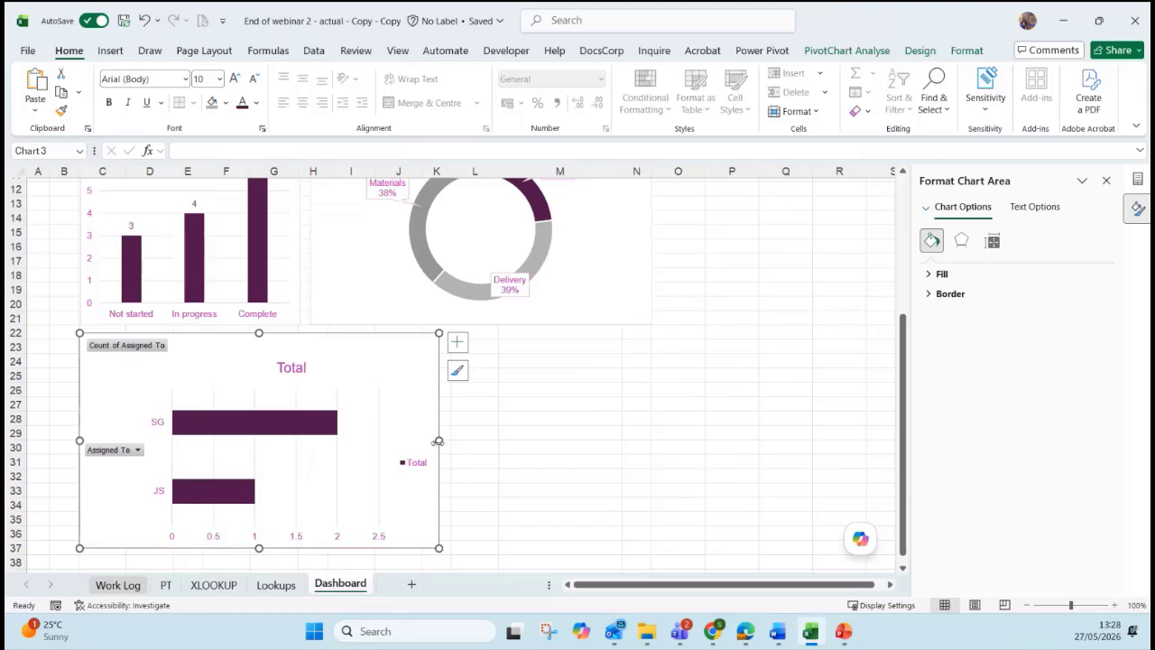
drag(438, 440, 305, 445)
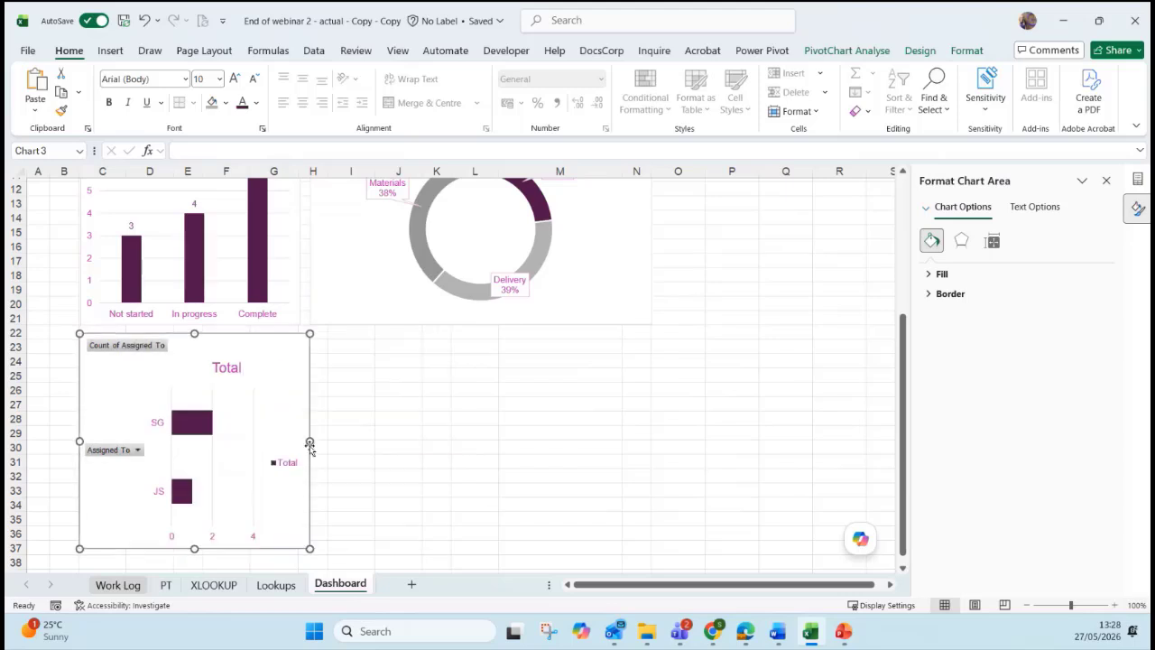
Hide all field buttons on the bar chart and set its legend to None.
right_click(124, 350)
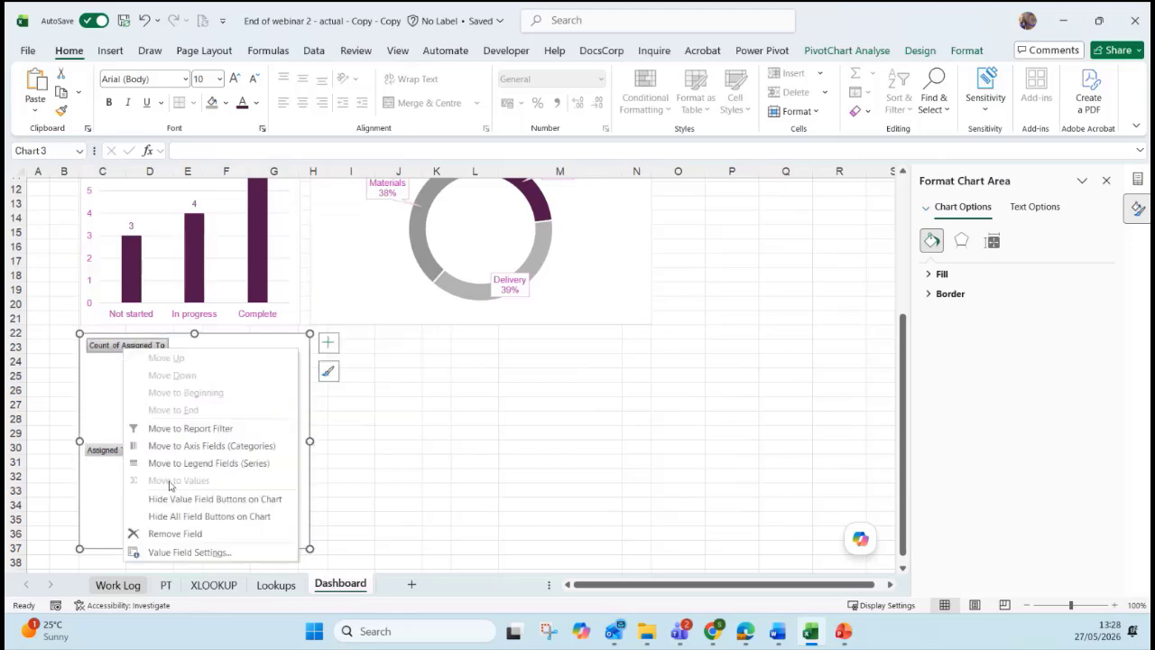
click(180, 498)
right_click(113, 440)
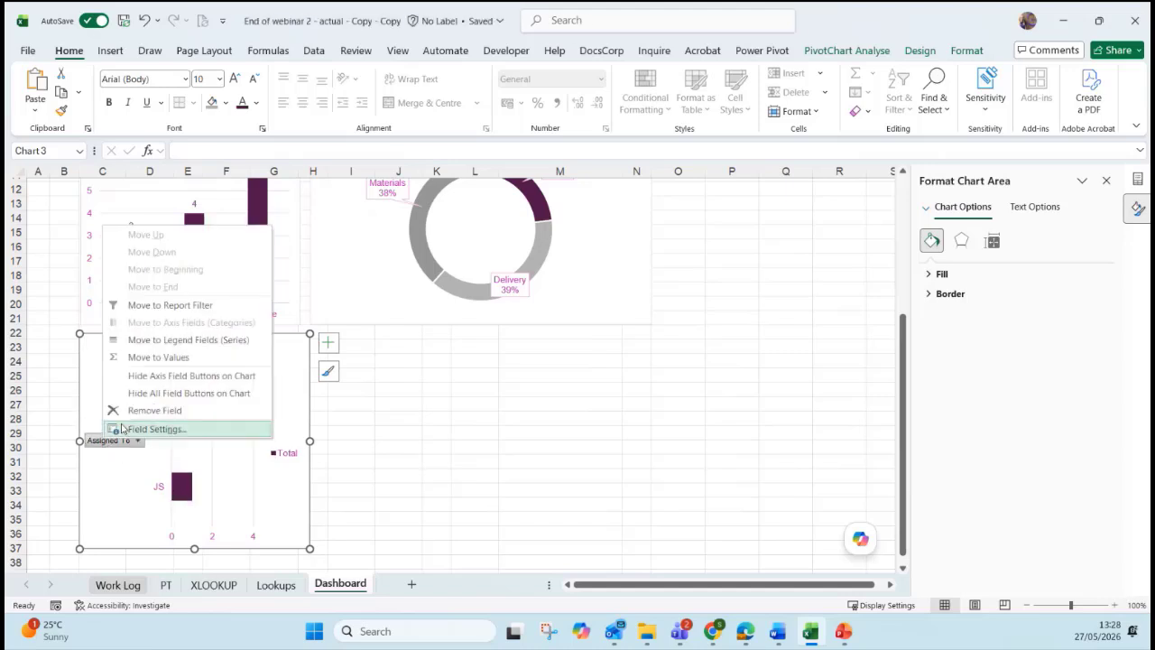
click(154, 393)
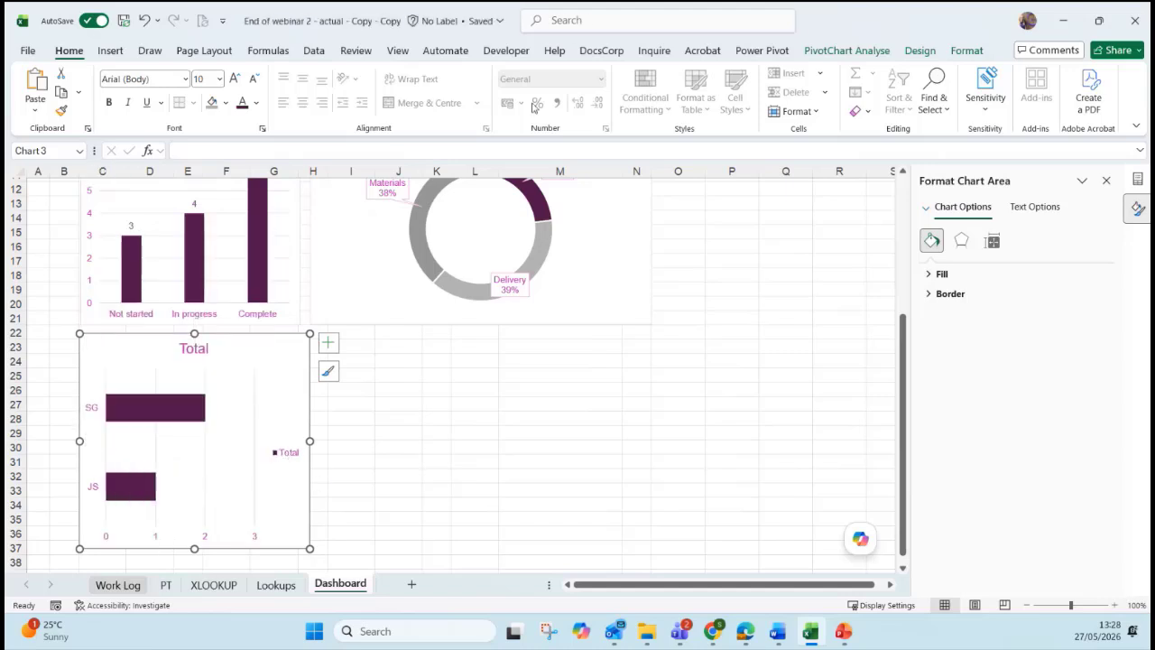
click(919, 50)
click(40, 99)
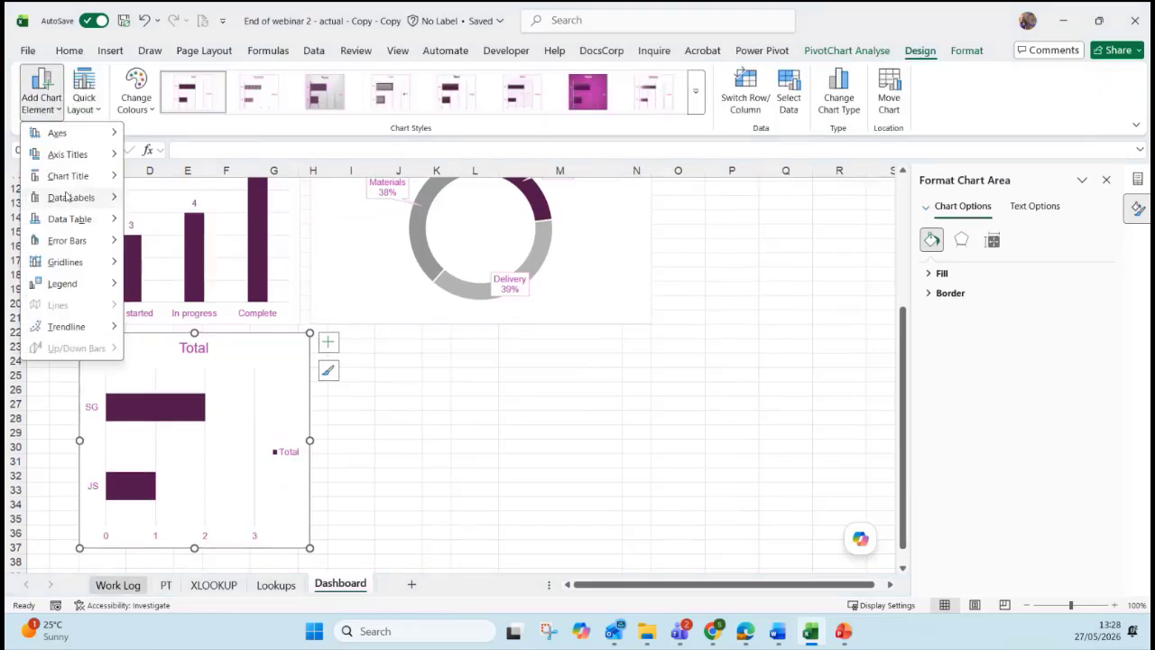
mouse_move(63, 283)
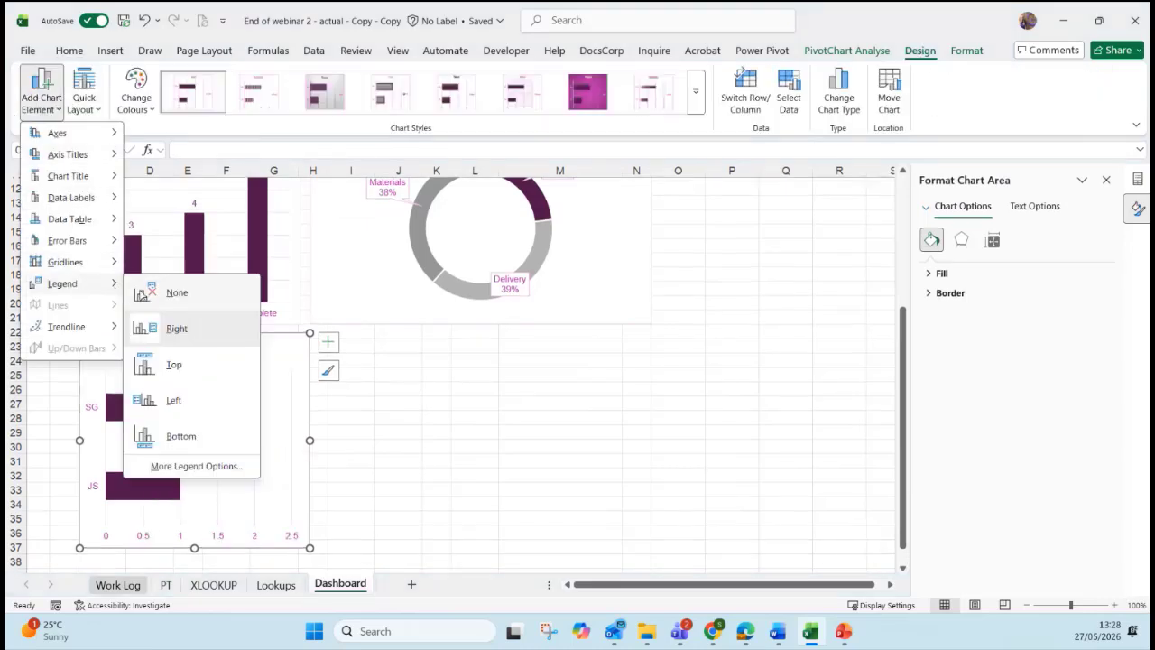
click(154, 302)
click(516, 414)
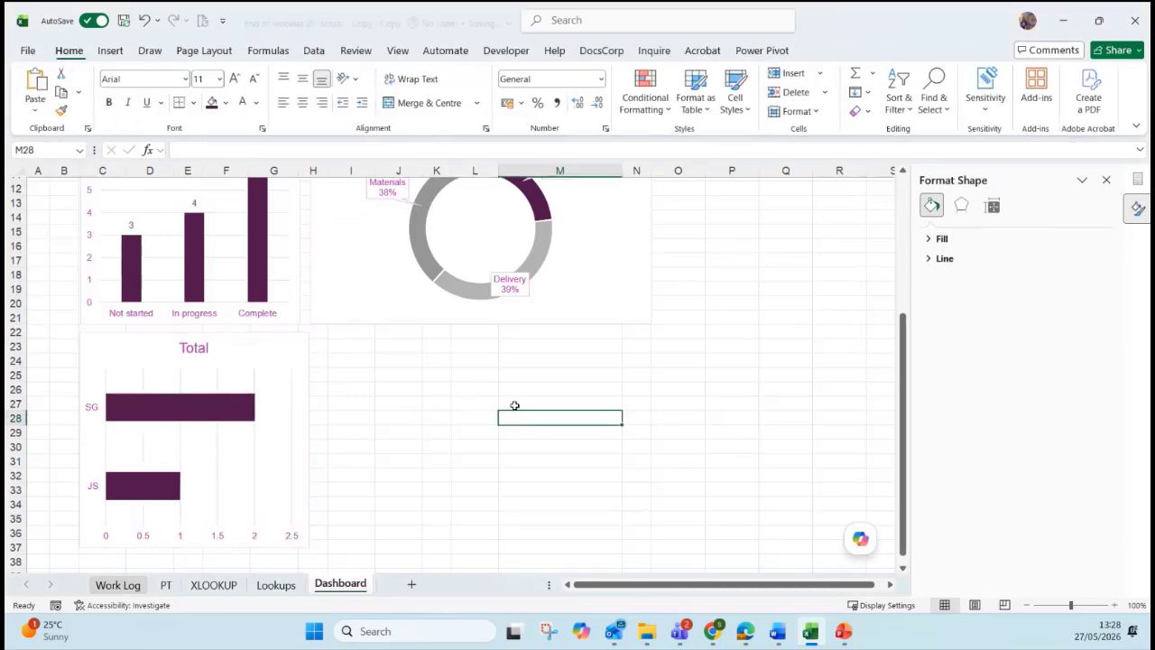
click(166, 584)
Insert a Line pivot chart from the Due Date pivot table.
click(155, 415)
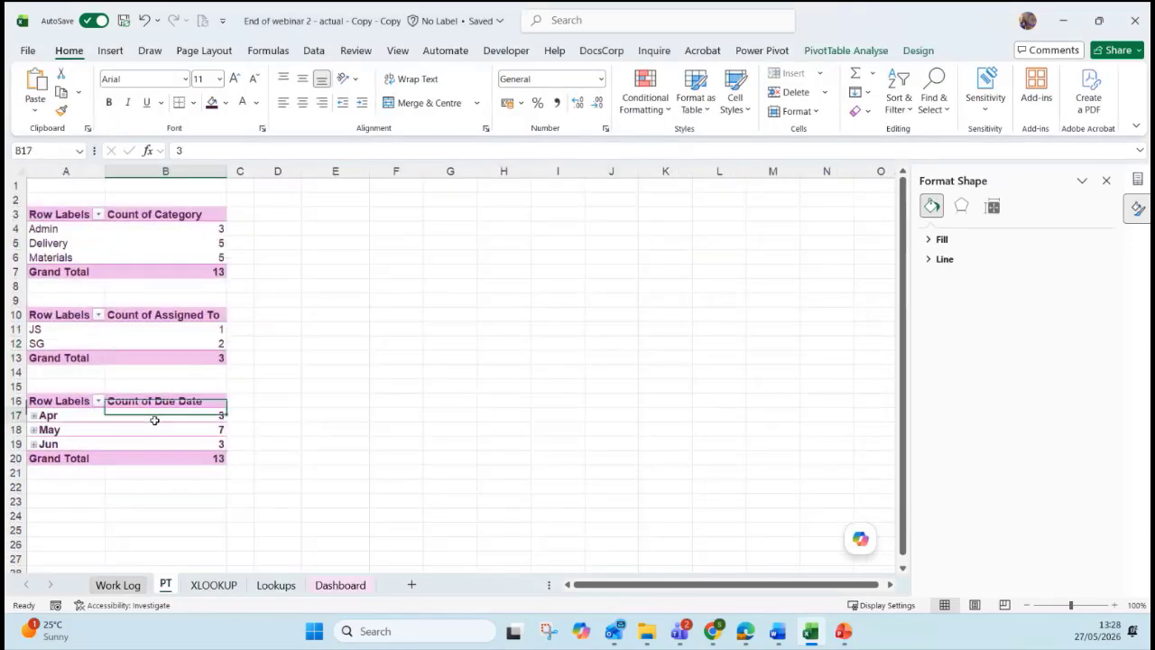
click(834, 50)
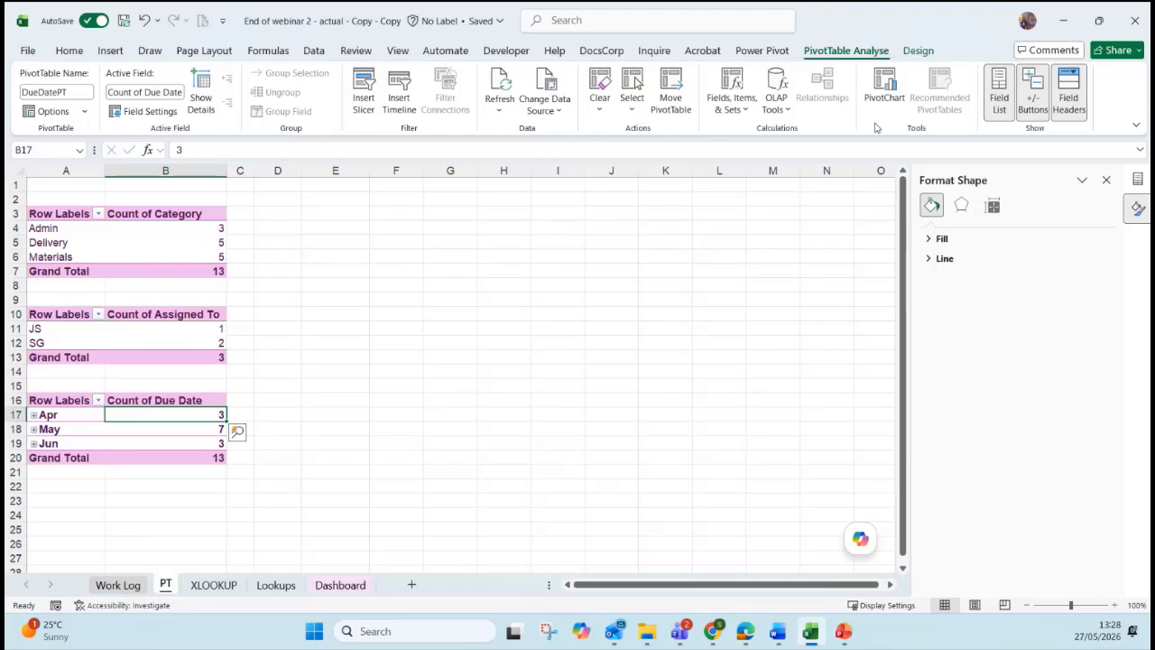
click(884, 91)
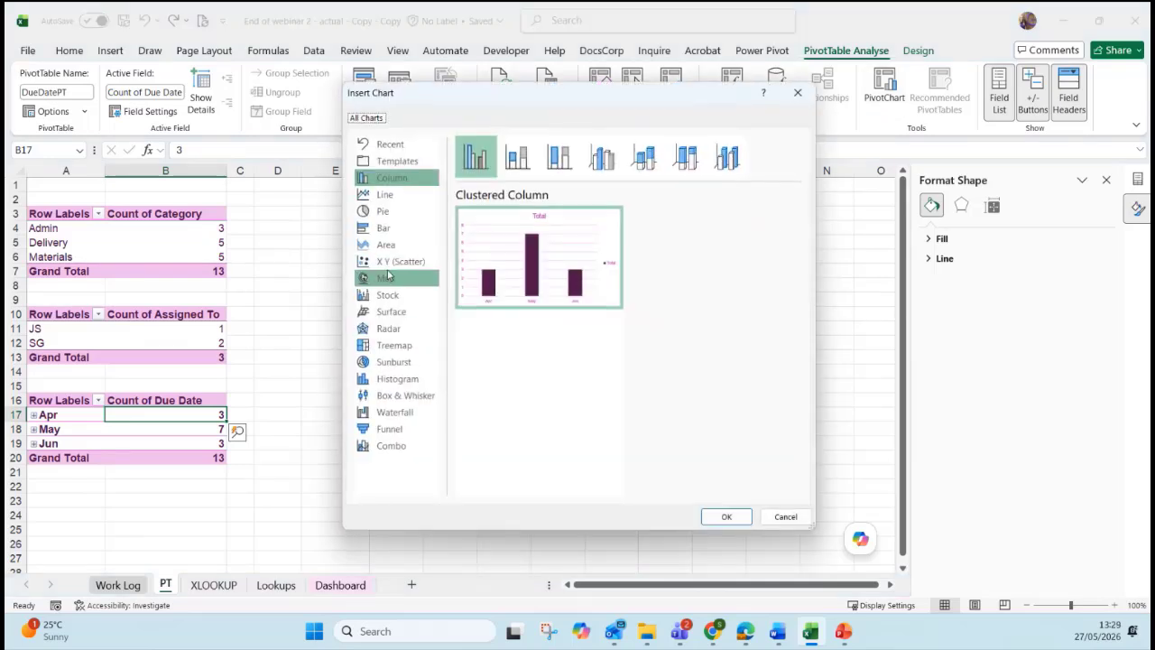
click(377, 196)
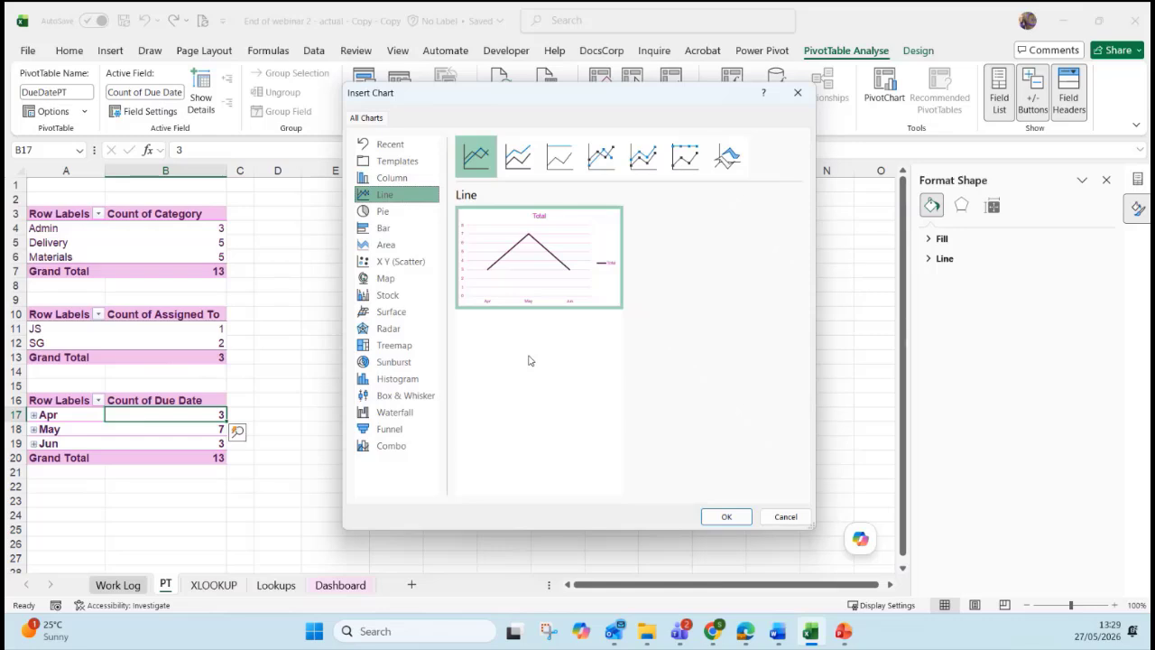
click(725, 517)
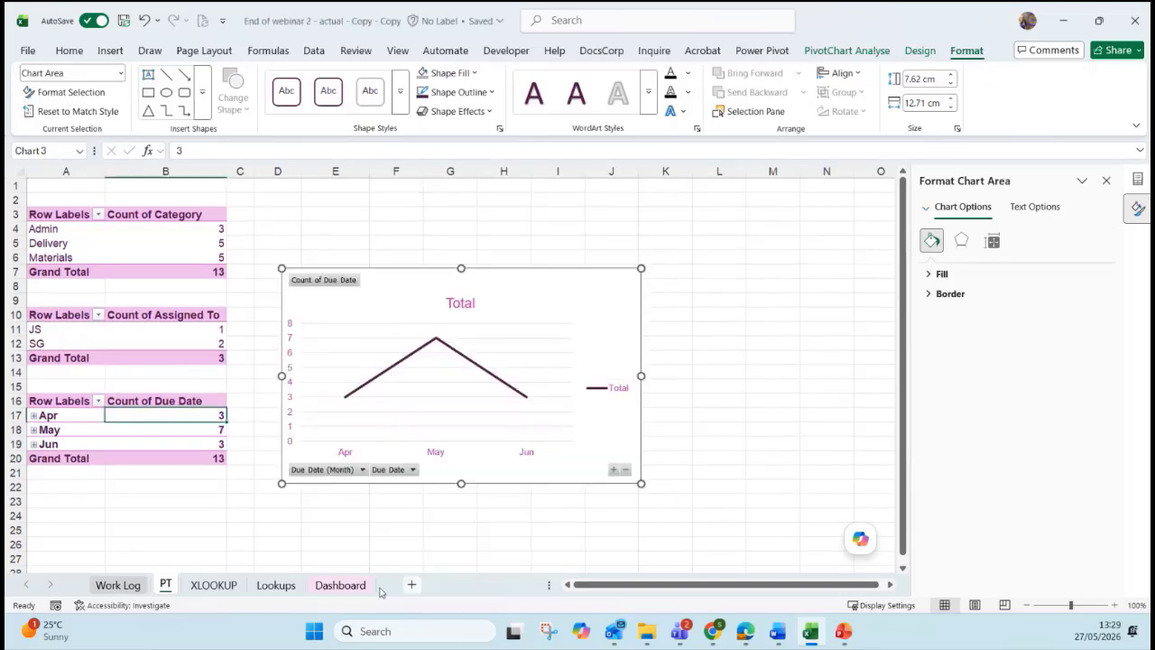
Move the line chart to the Dashboard beside the bar chart and hide its field buttons.
key(ctrl+x)
click(340, 585)
key(ctrl+v)
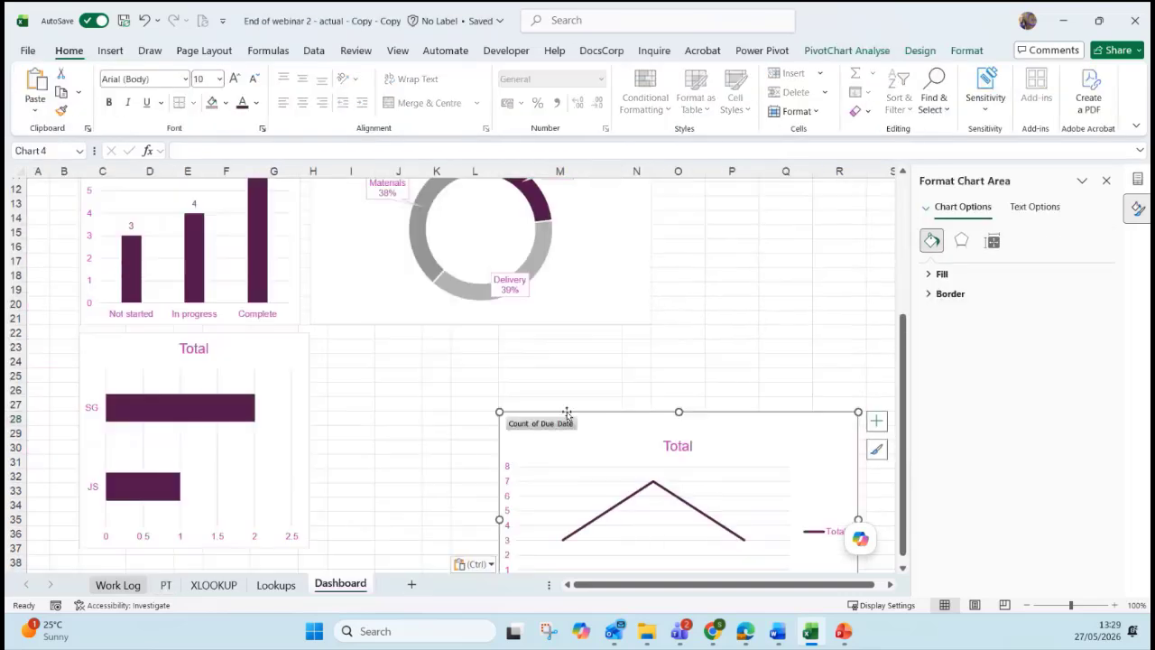
drag(562, 419, 385, 335)
click(382, 332)
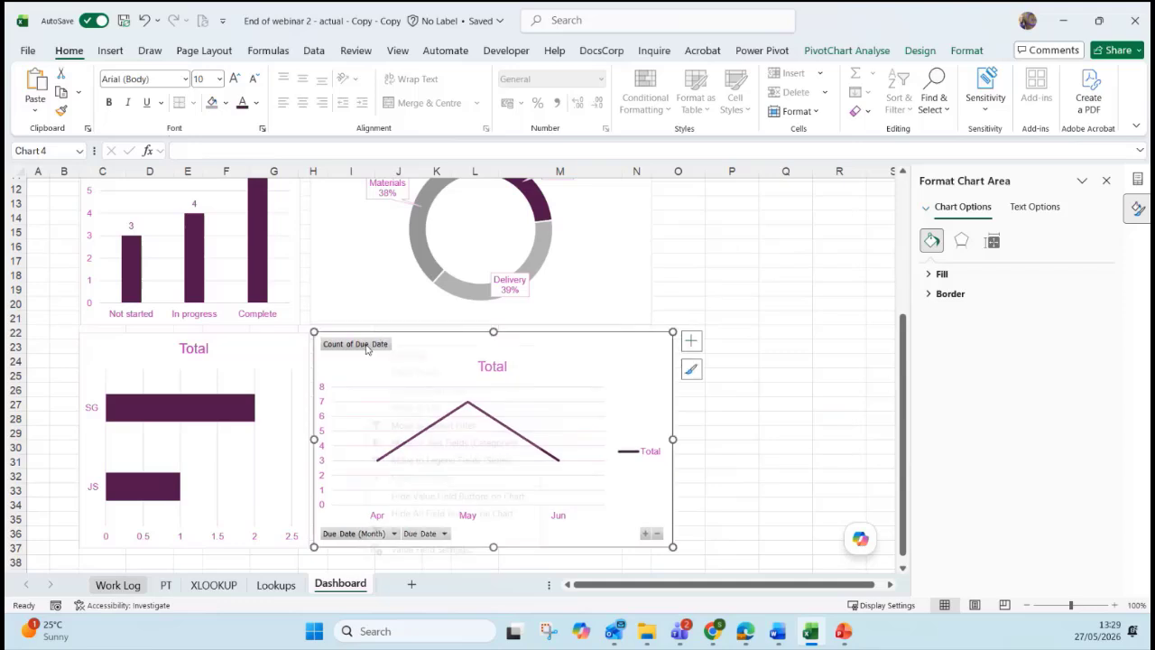
right_click(358, 343)
click(437, 512)
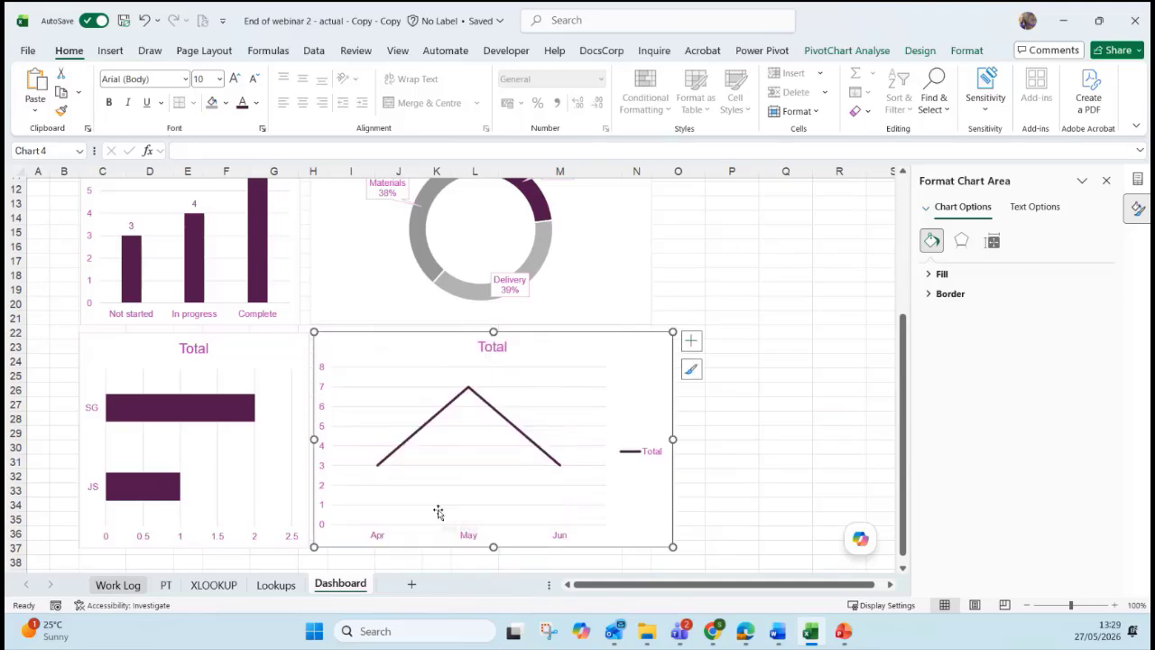
Set the Total line chart's legend to None and make it slightly narrower.
click(918, 52)
click(875, 52)
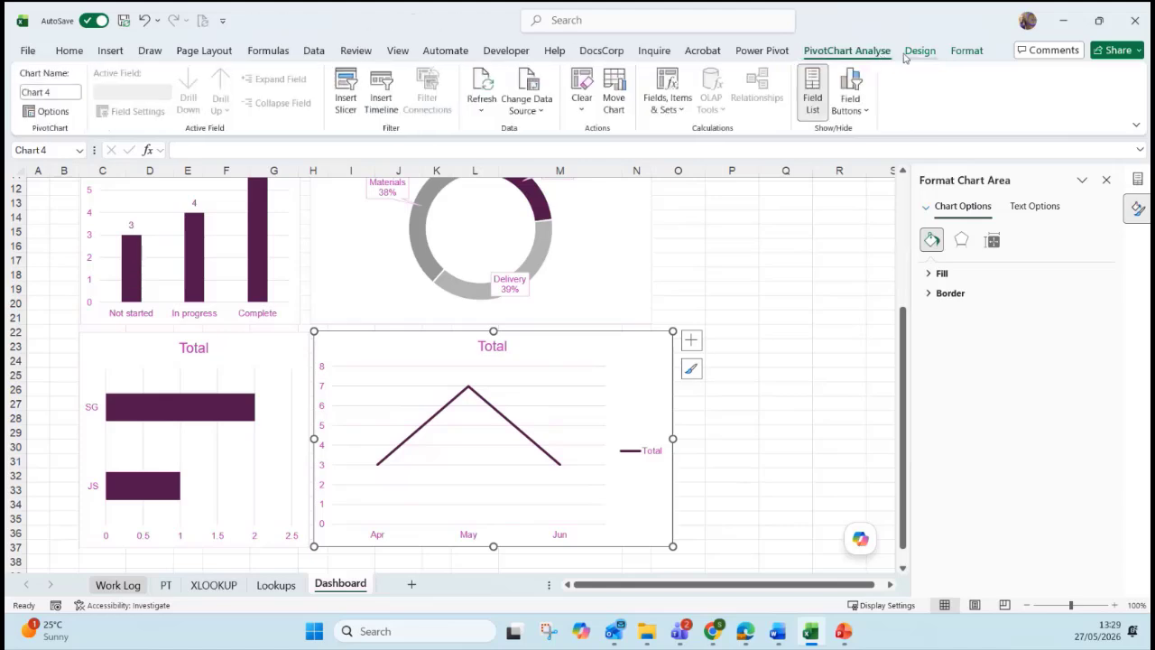
click(919, 51)
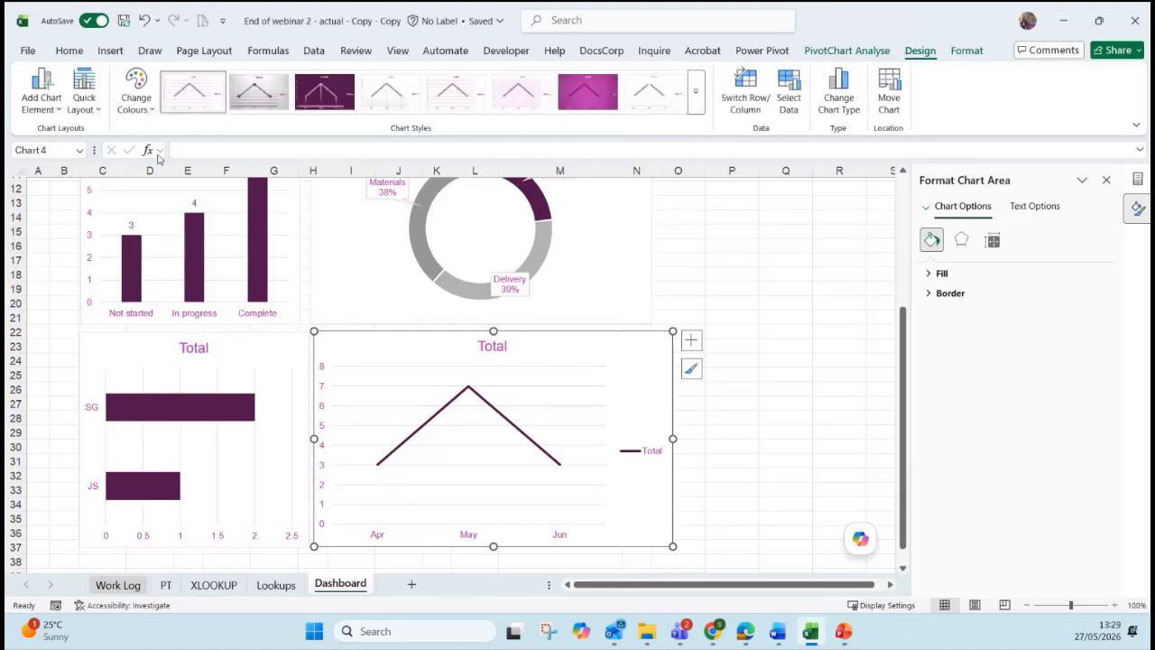
click(42, 99)
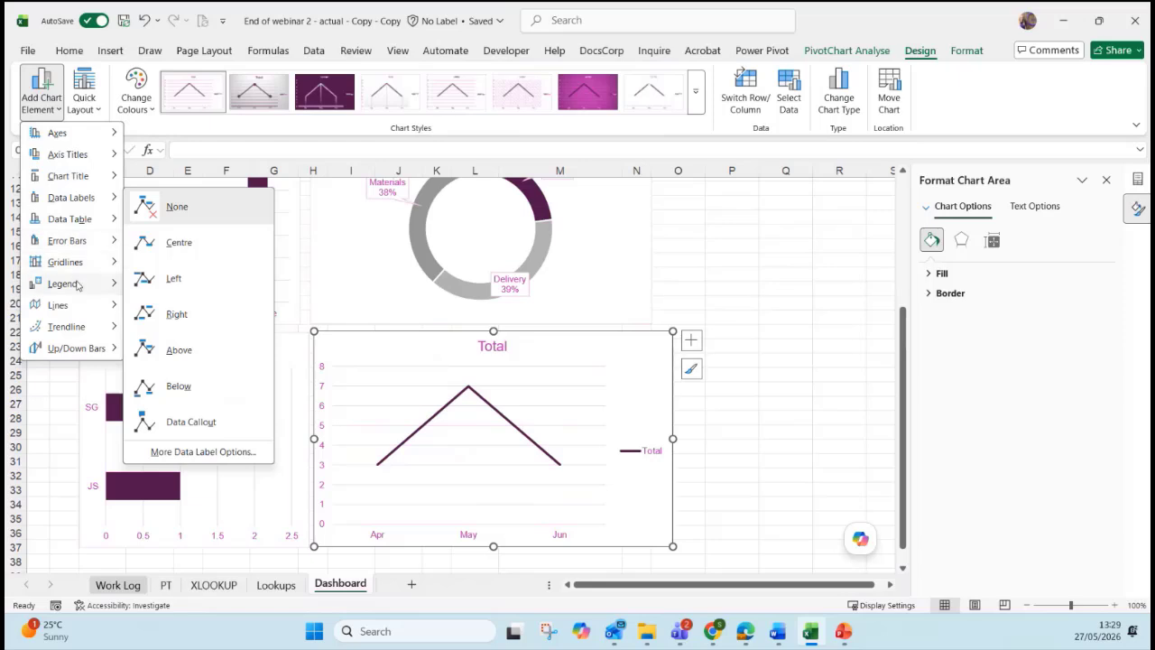
mouse_move(78, 285)
click(149, 294)
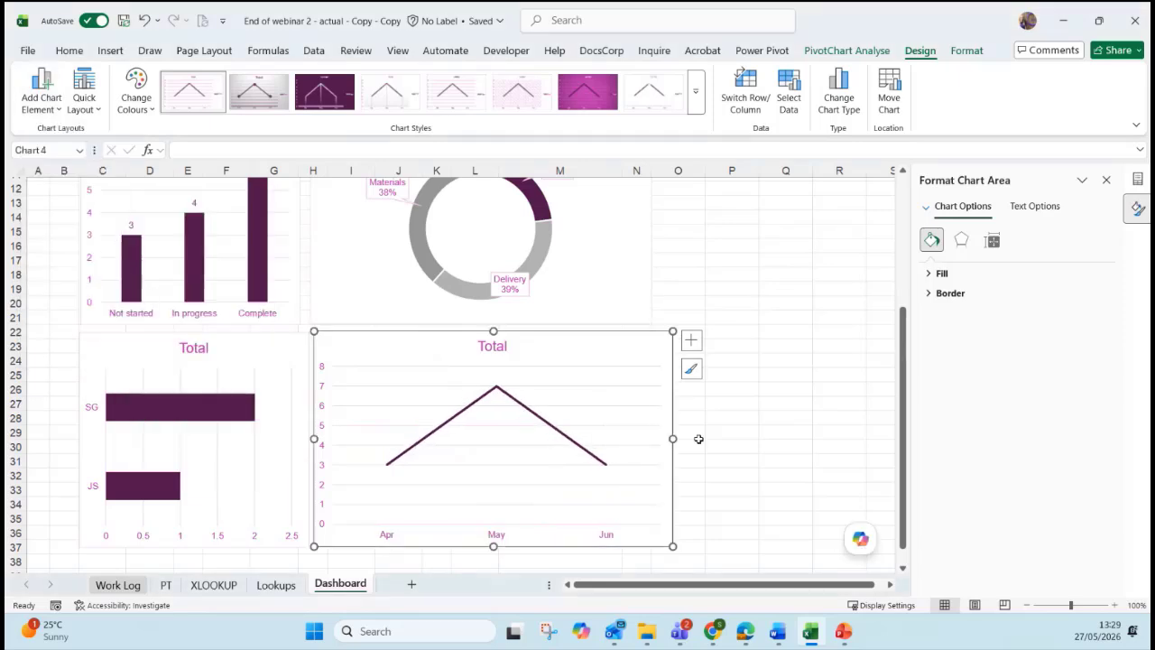
drag(673, 439, 651, 438)
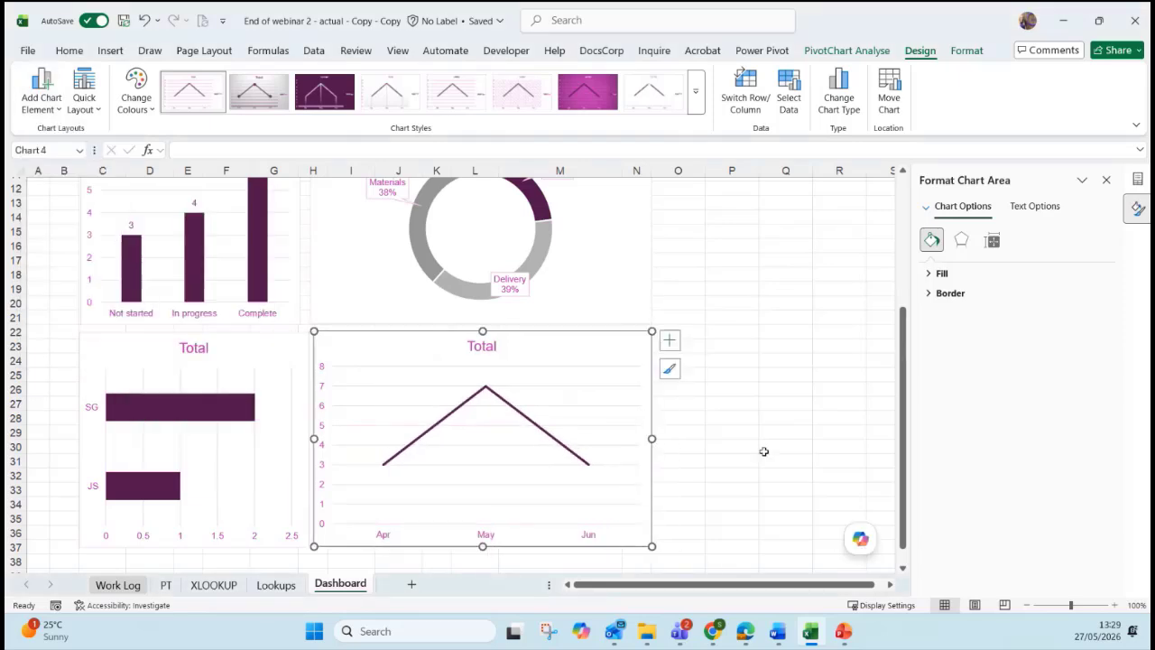
click(763, 451)
scroll(757, 449, up, 4)
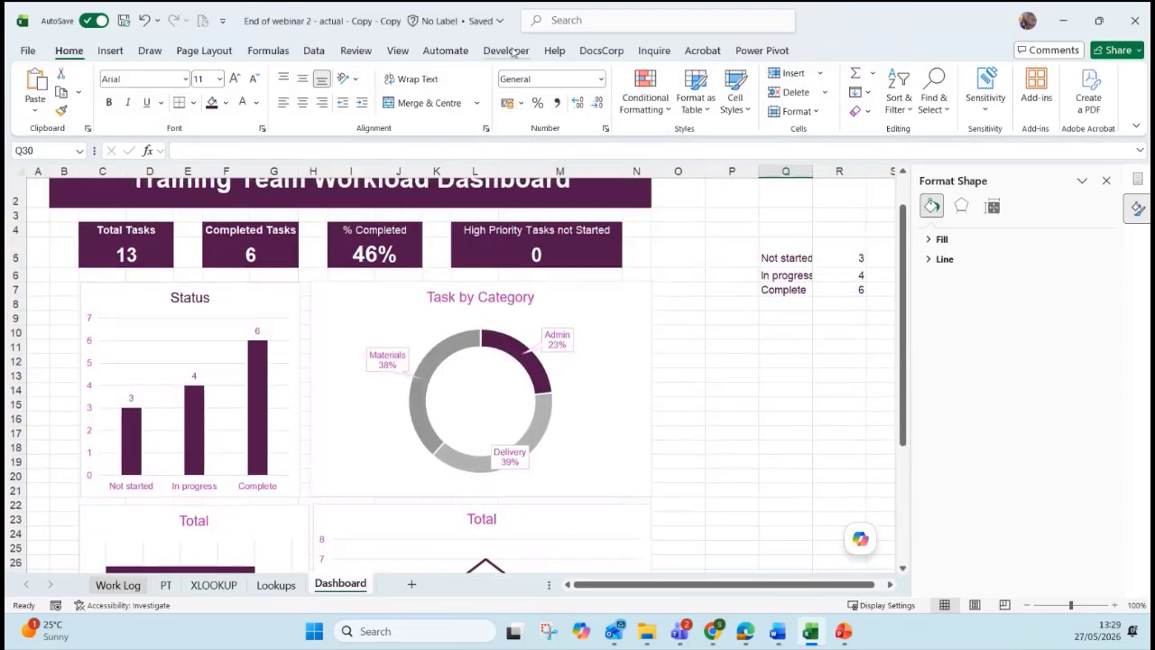
Turn off gridlines on the Dashboard sheet.
click(398, 53)
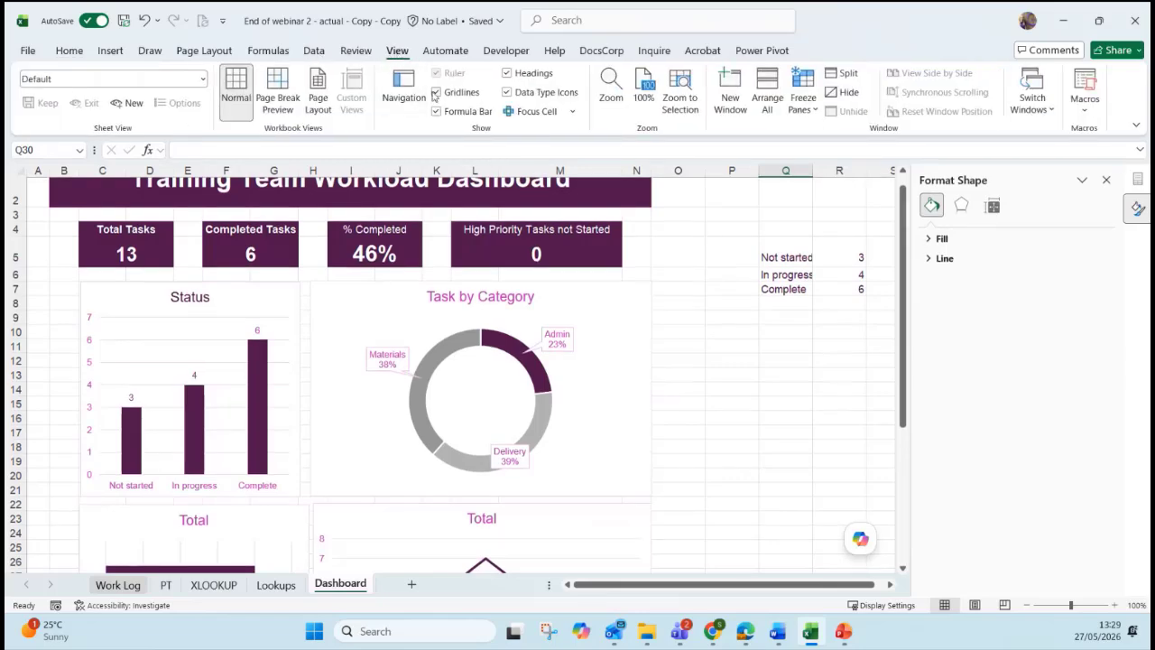
click(436, 92)
scroll(768, 334, up, 1)
scroll(764, 343, down, 1)
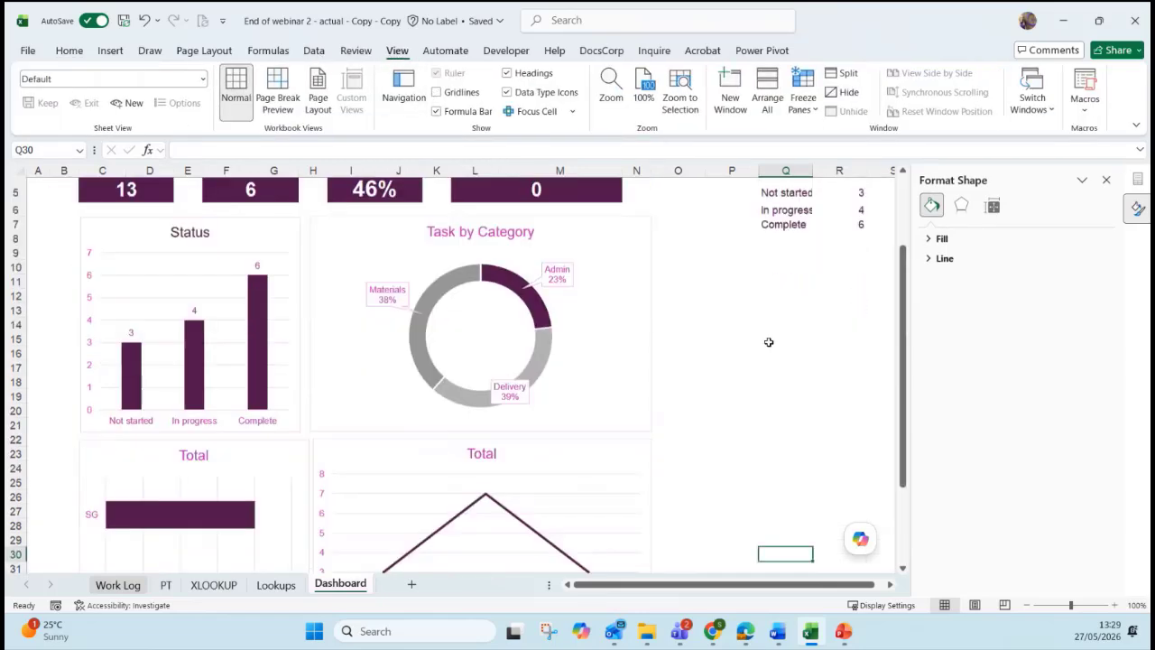
scroll(765, 339, up, 1)
Try hiding columns Q and R, undo it, and close the Format Shape pane.
drag(785, 170, 839, 170)
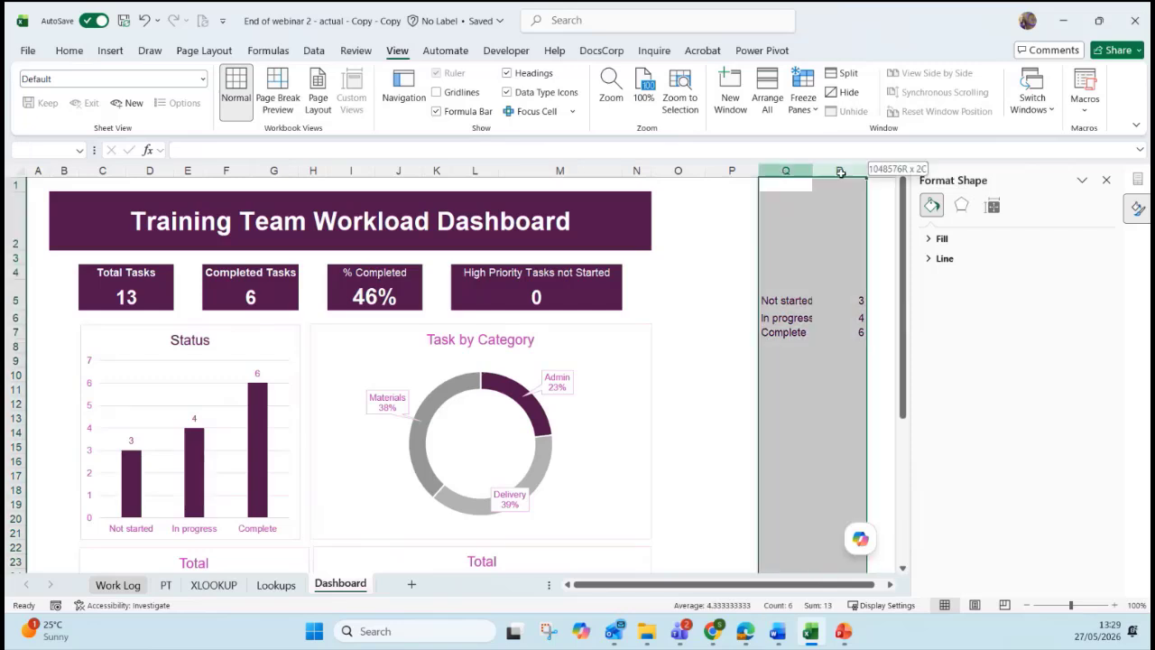
right_click(845, 170)
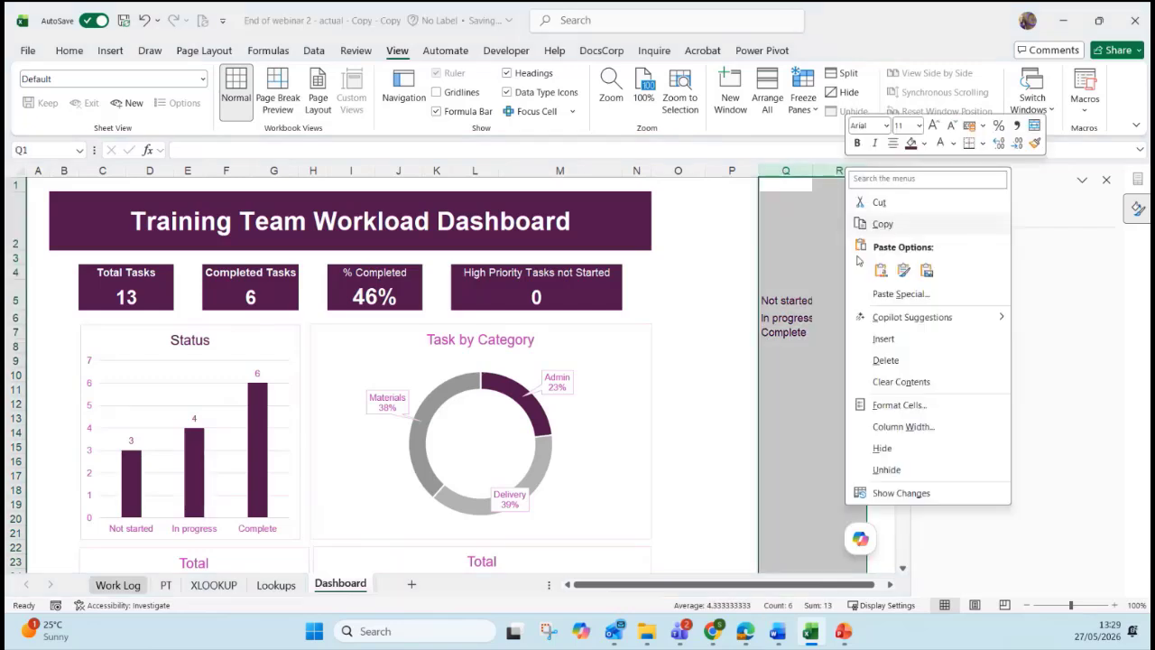
click(893, 448)
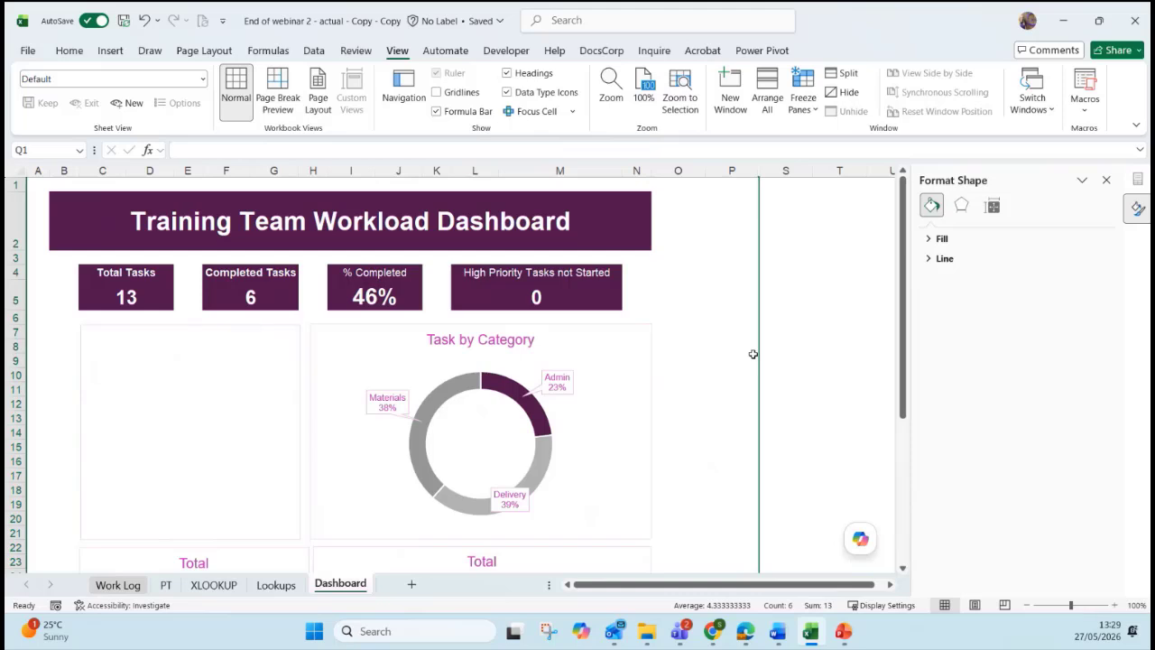
key(ctrl+z)
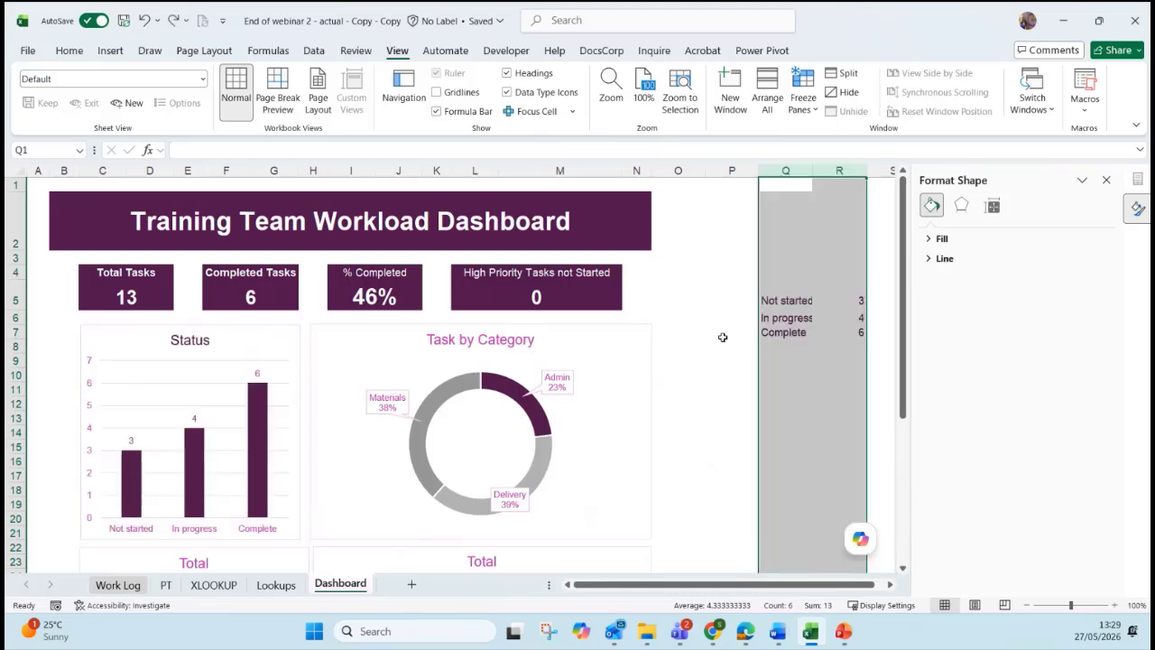
click(720, 334)
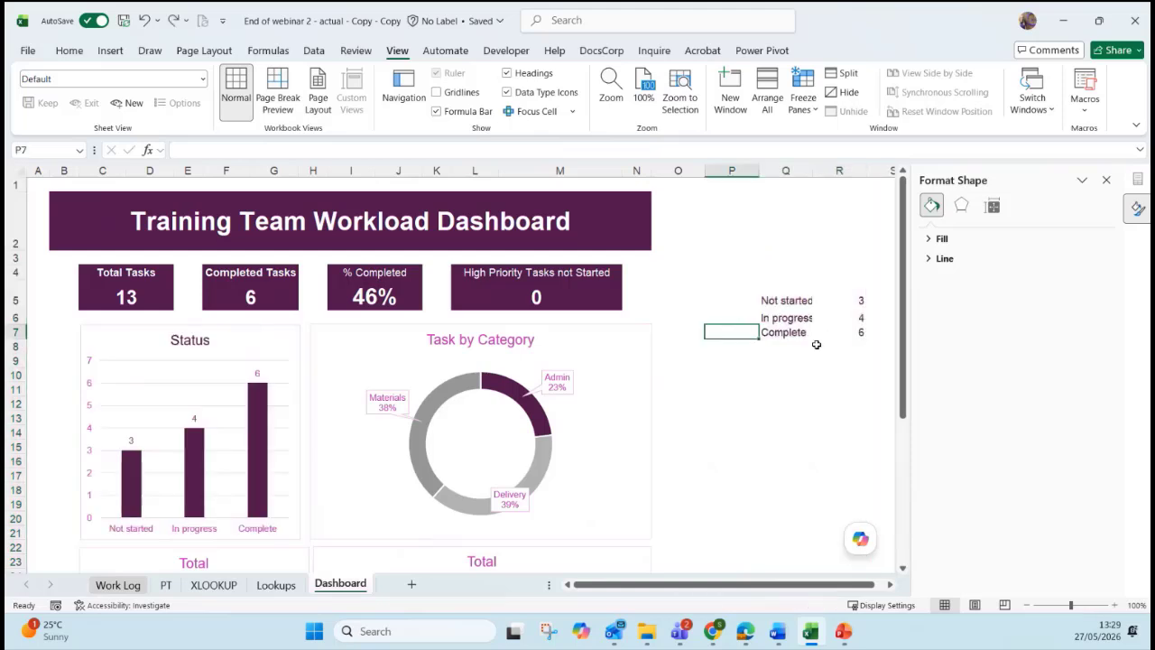
click(1106, 181)
Review the Status and Task by Category charts on the dashboard.
click(730, 462)
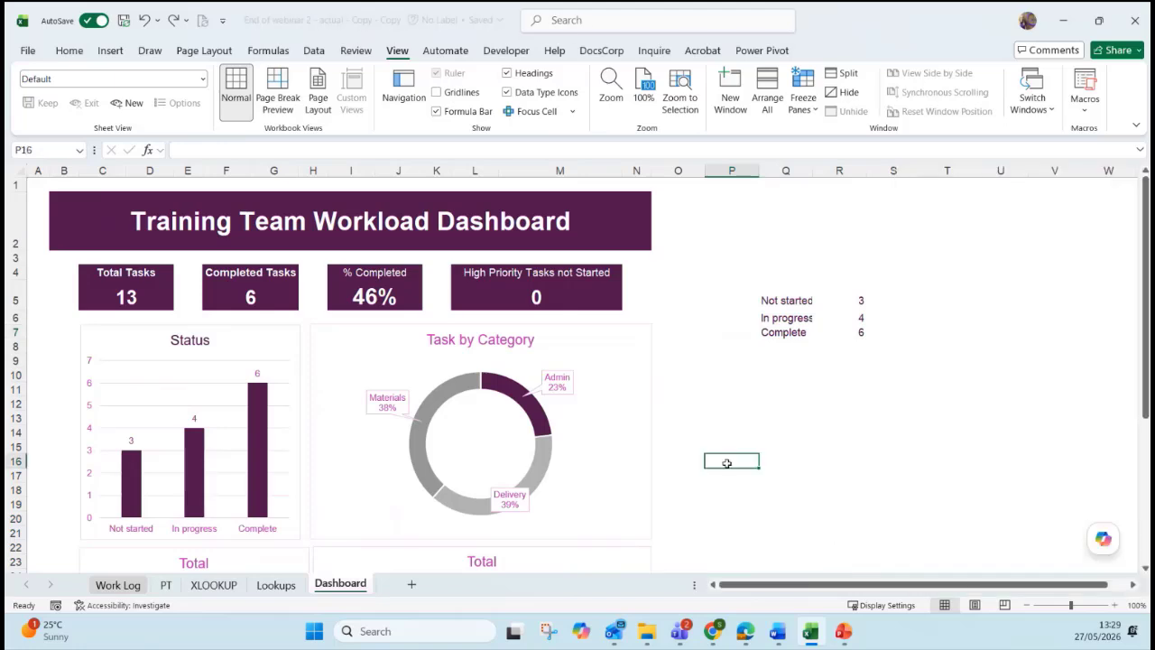
scroll(692, 429, down, 5)
scroll(692, 430, up, 4)
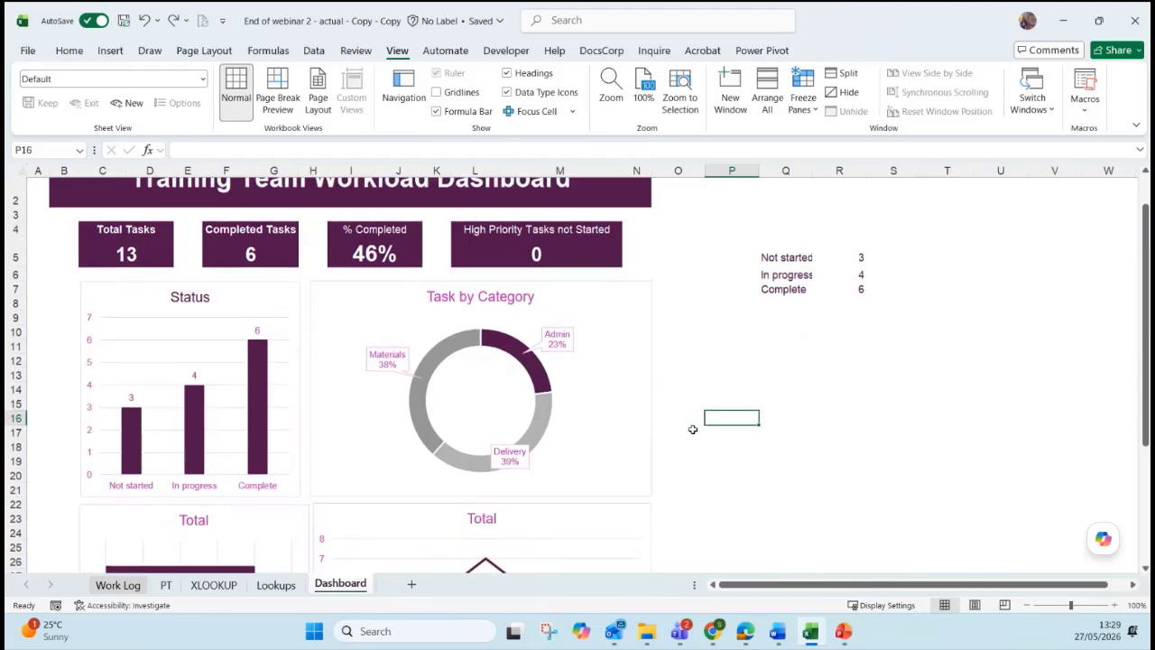
scroll(692, 429, down, 1)
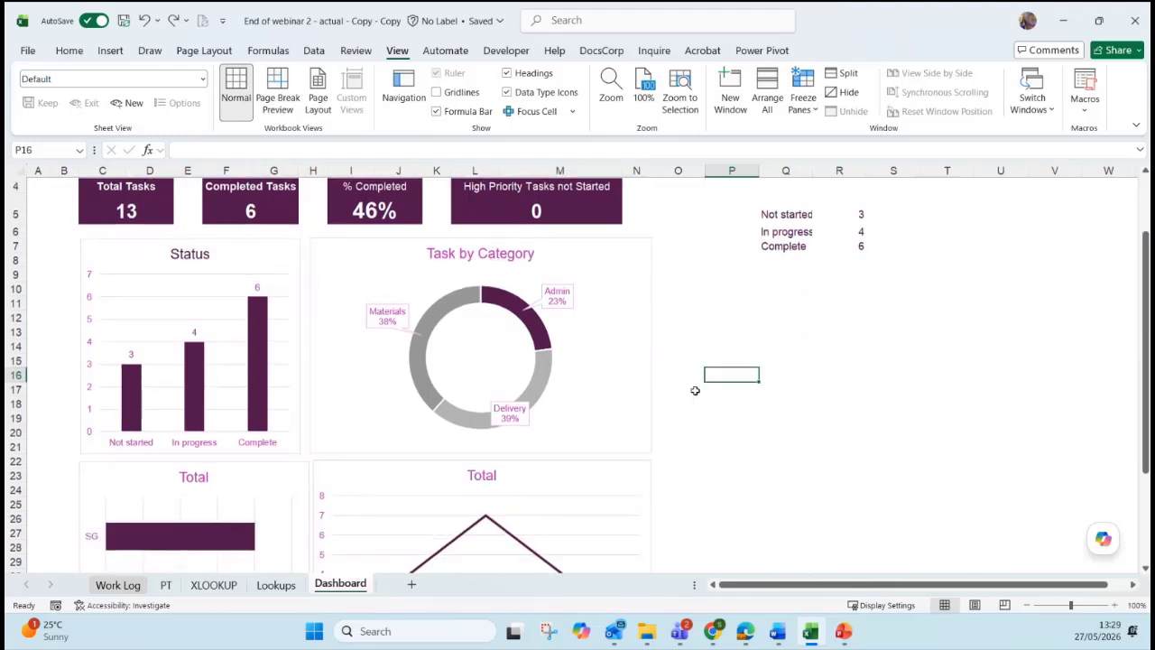
click(270, 246)
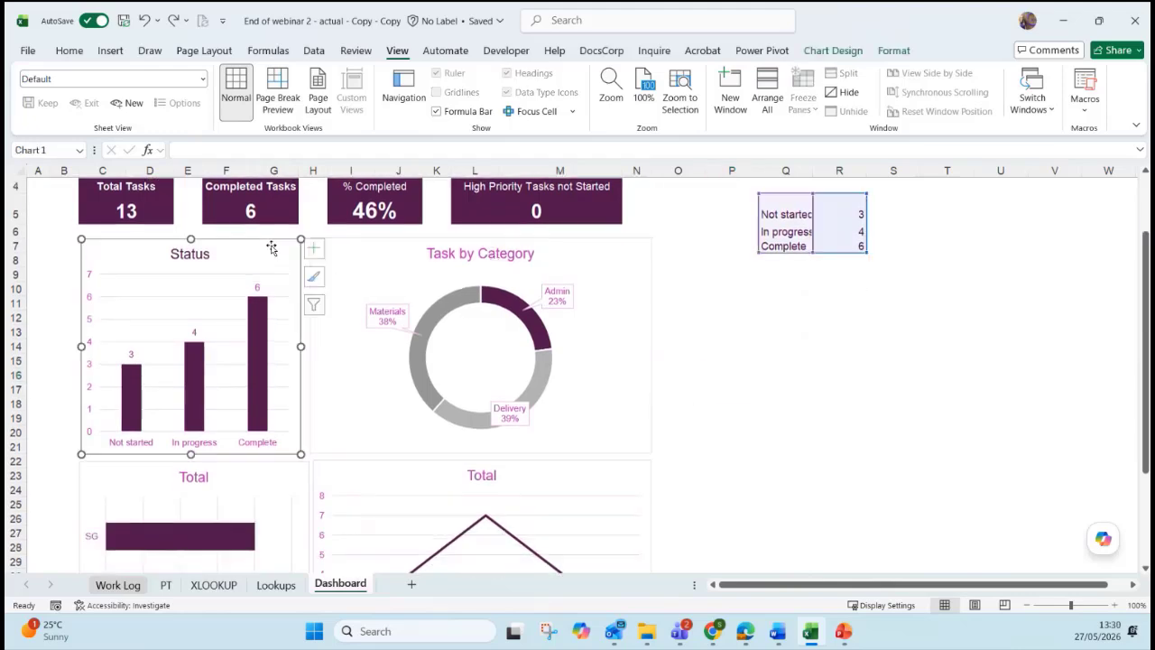
double_click(636, 311)
key(Escape)
scroll(720, 355, up, 1)
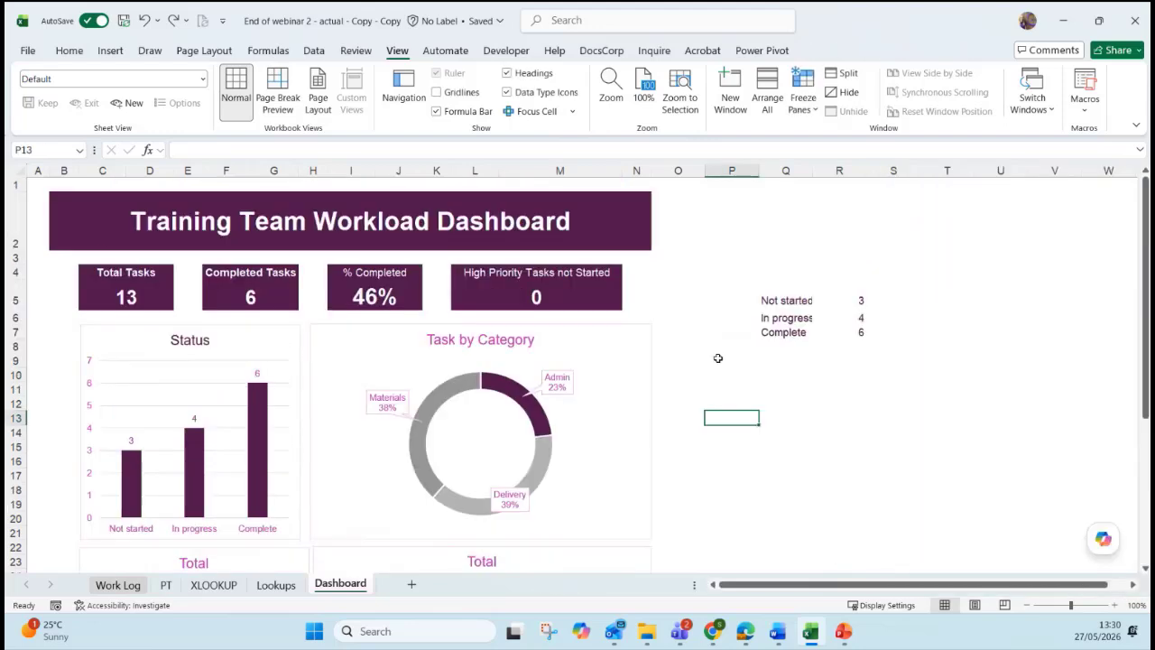
scroll(718, 357, down, 3)
scroll(718, 358, down, 1)
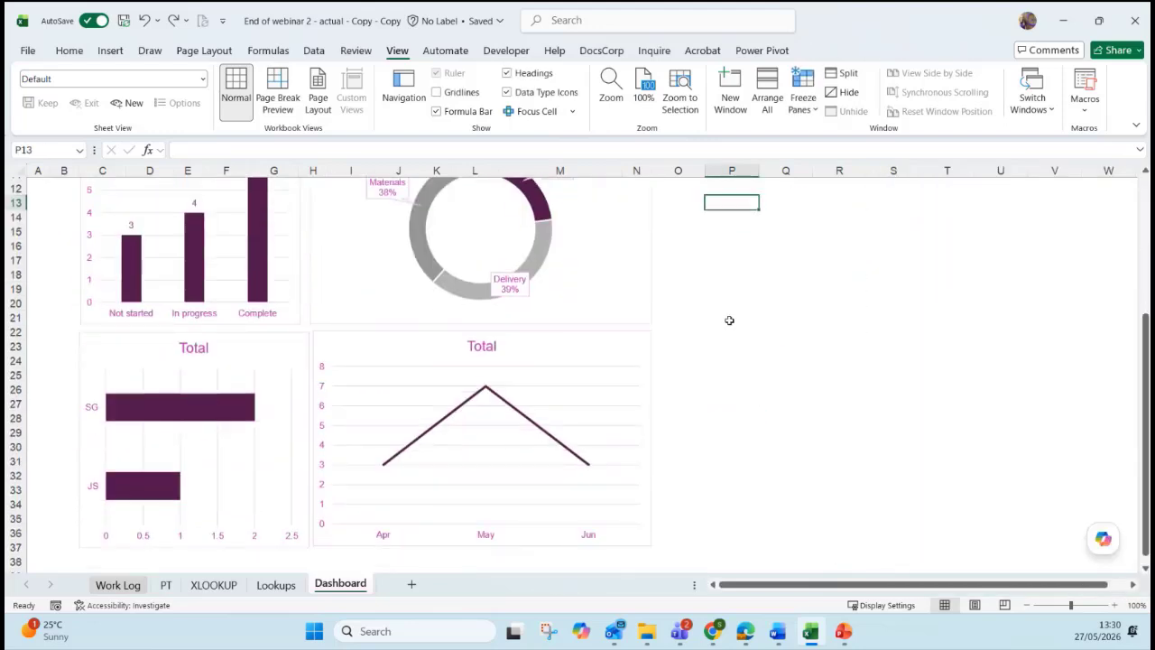
Select the Task by Category pivot chart and show its PivotChart Analyze tools.
key(alt+Tab)
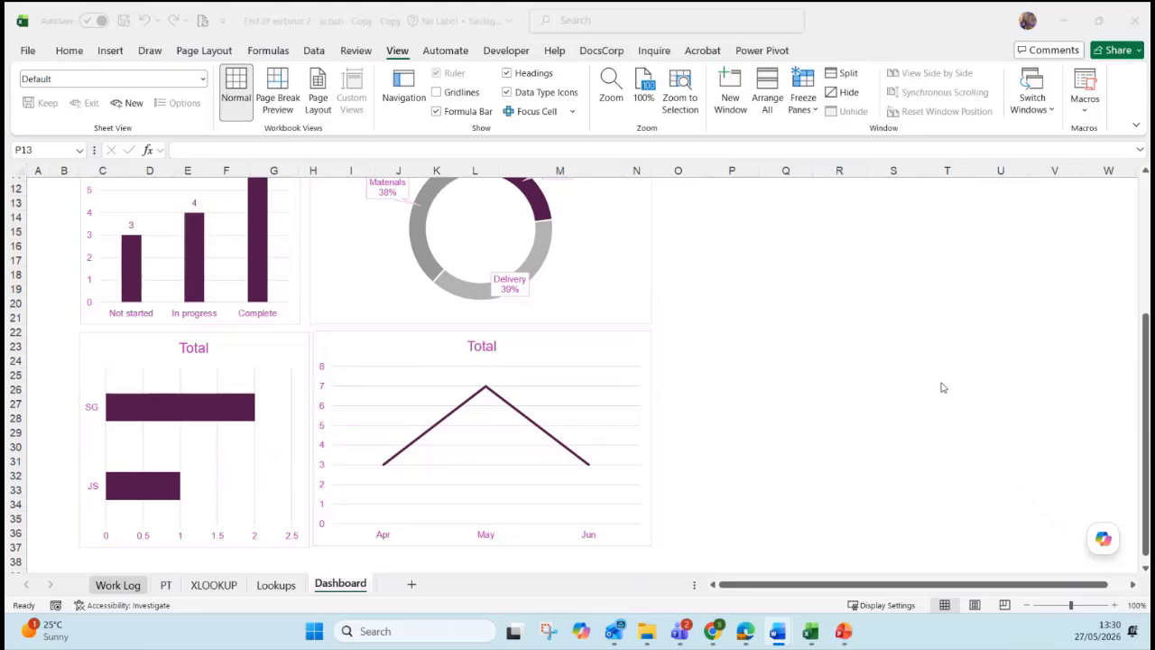
key(alt+Tab)
scroll(891, 379, up, 3)
scroll(891, 379, up, 1)
scroll(884, 379, down, 2)
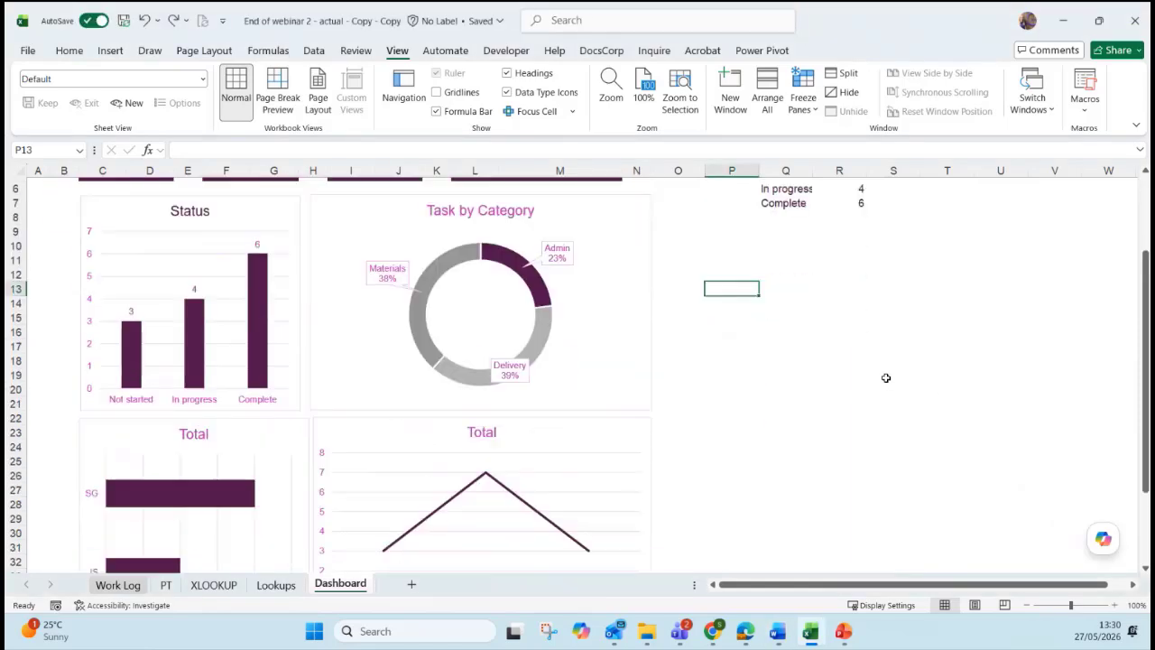
scroll(884, 379, up, 2)
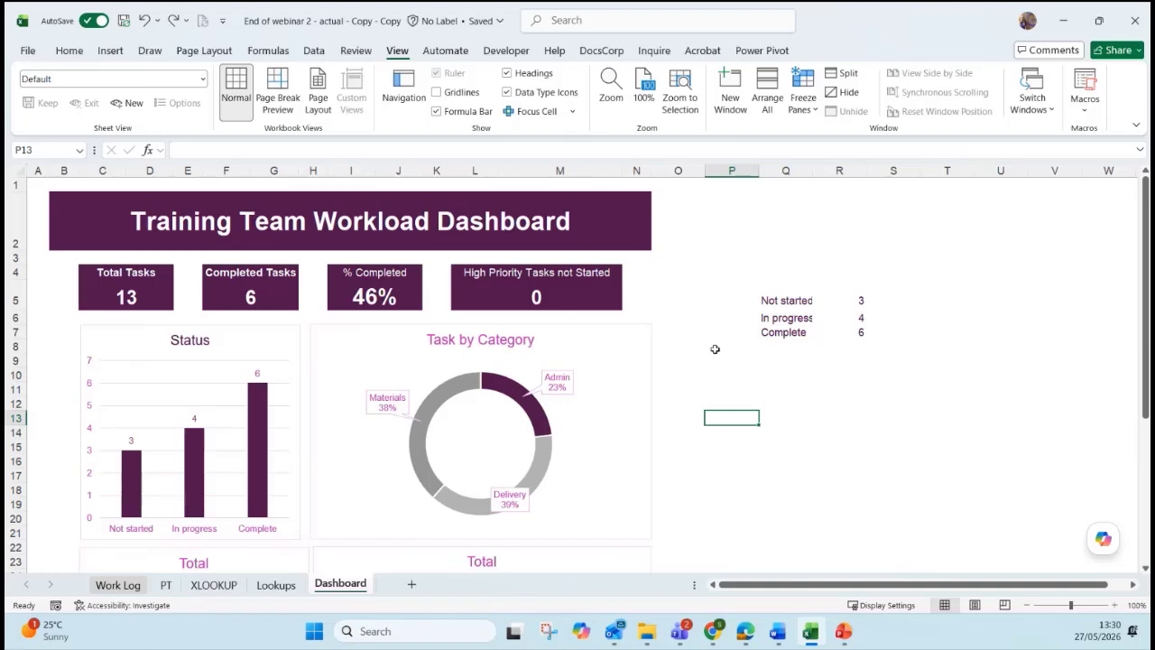
click(625, 348)
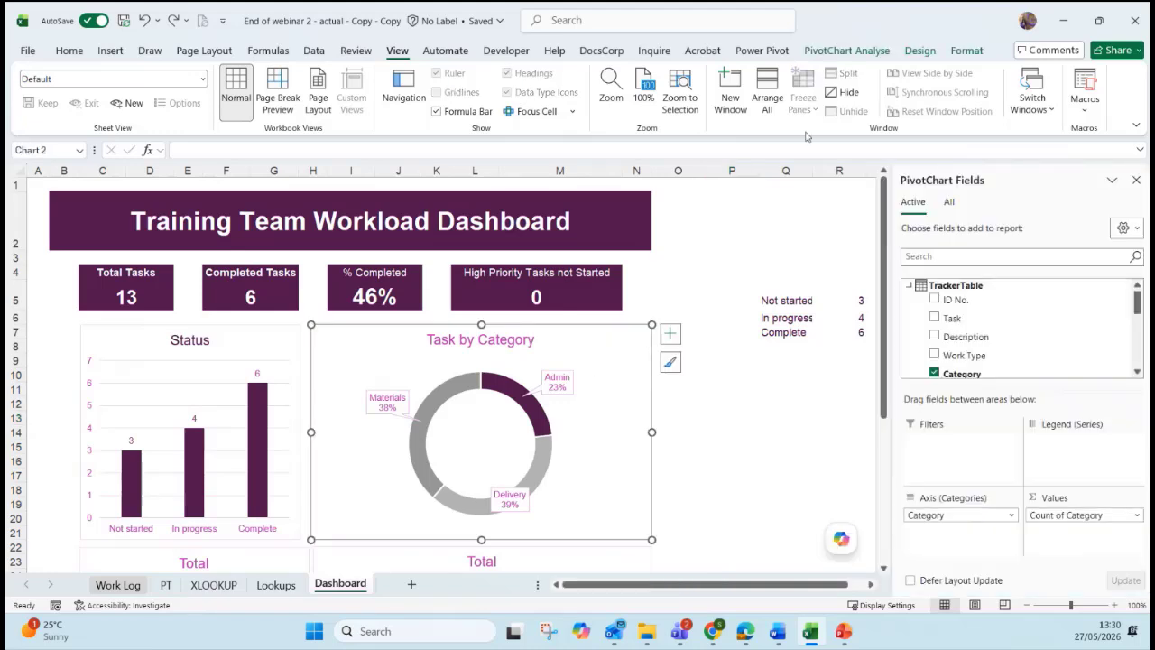
click(827, 54)
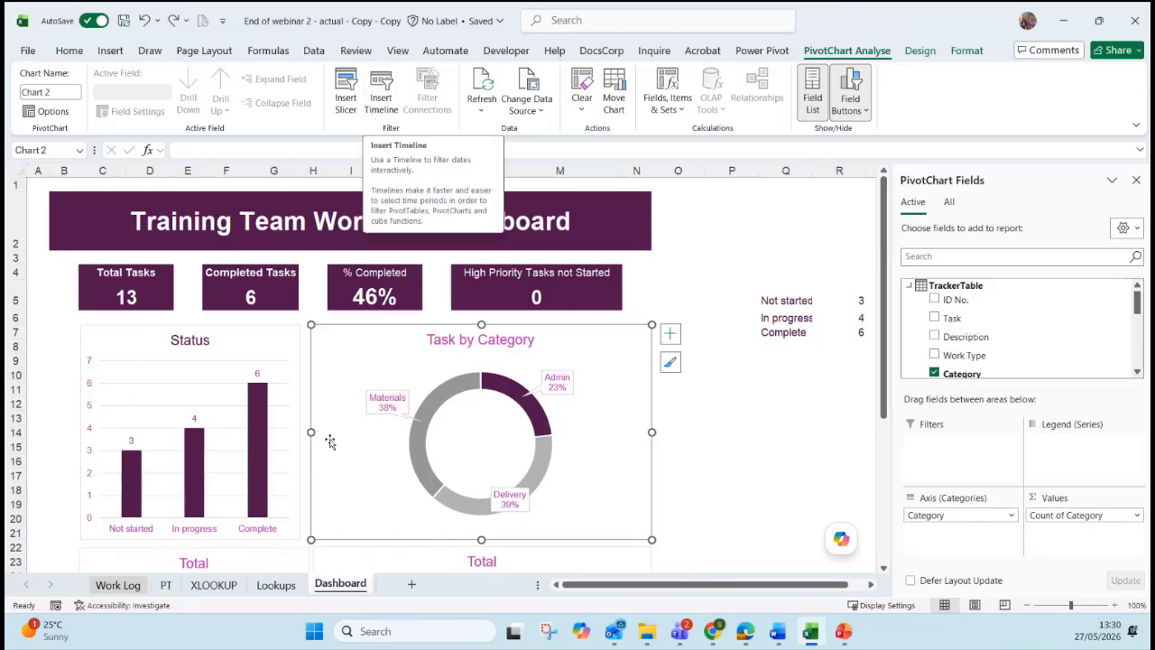
On Work Log, filter the table to In progress Training course tasks using the slicers.
click(123, 591)
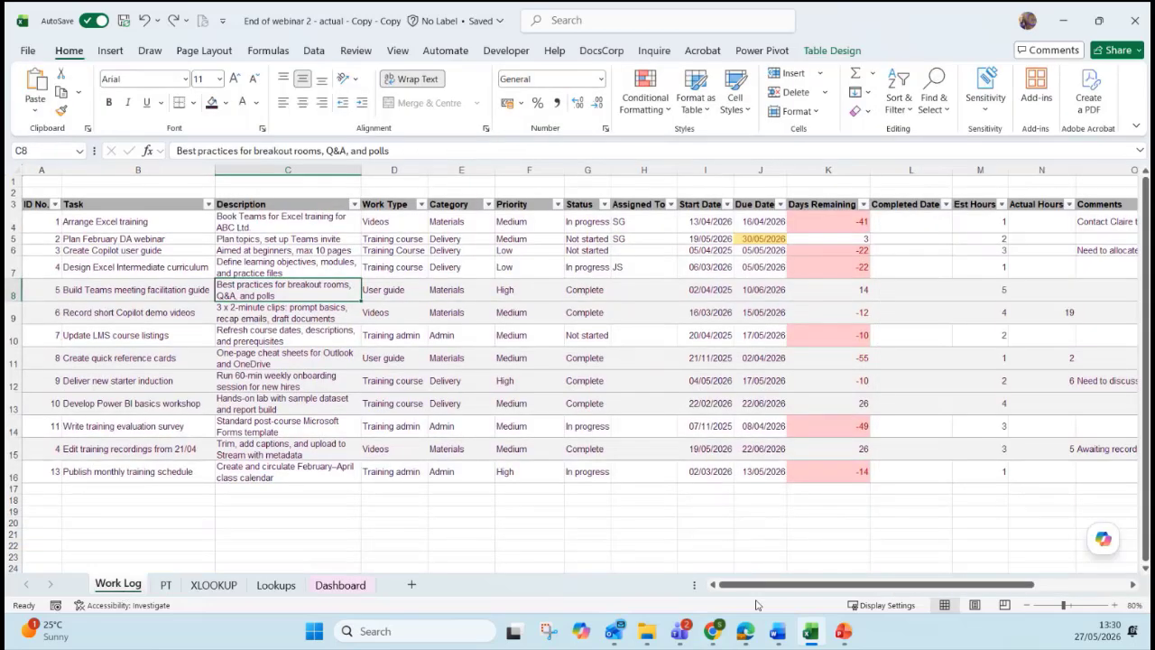
drag(758, 585, 857, 584)
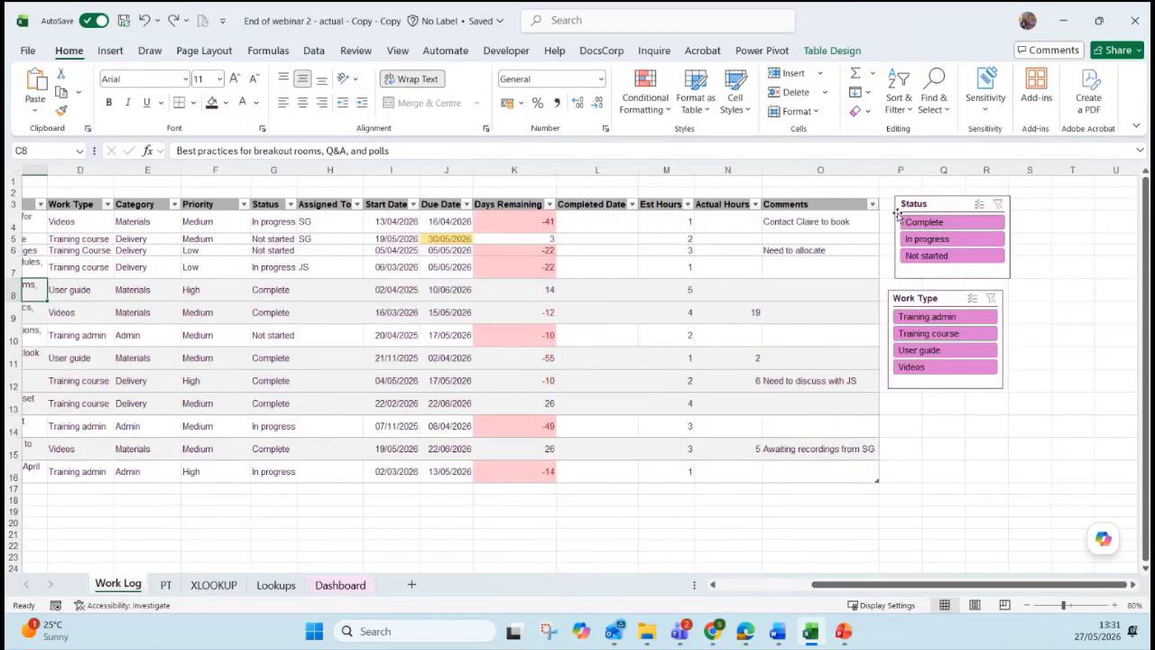
click(924, 205)
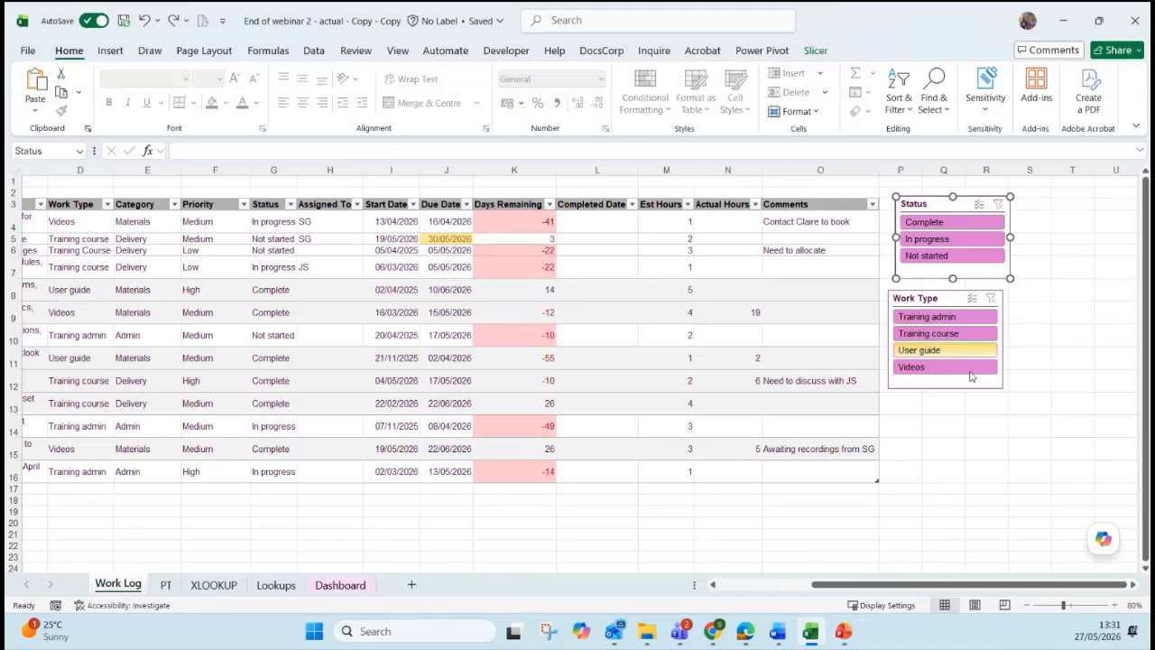
click(970, 402)
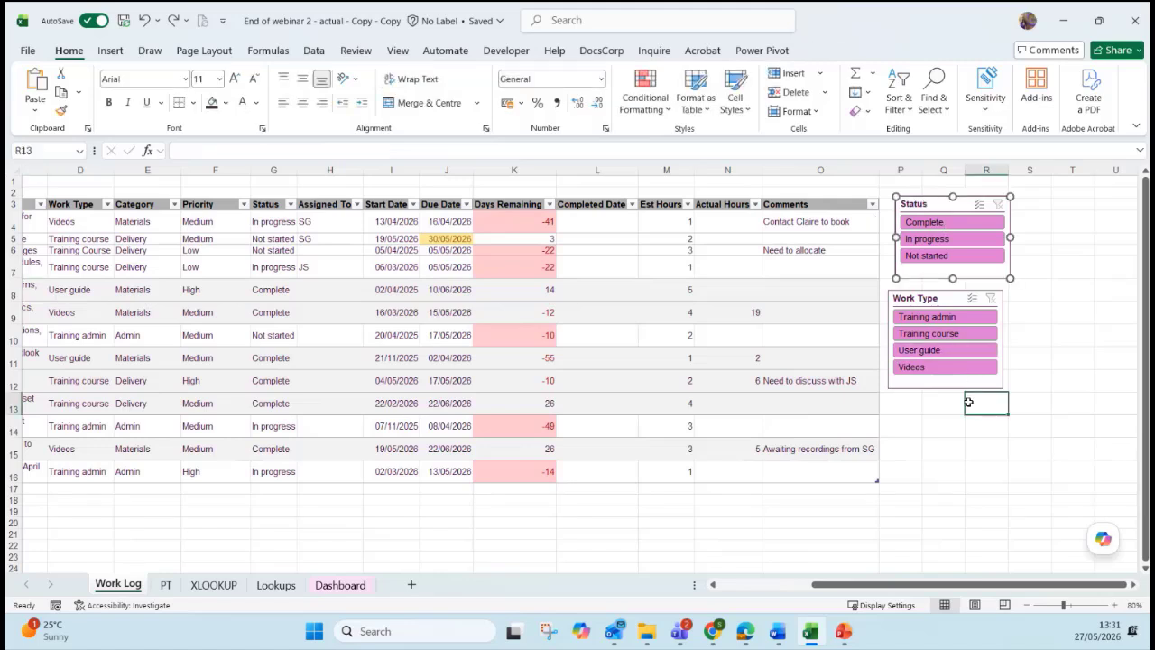
click(950, 336)
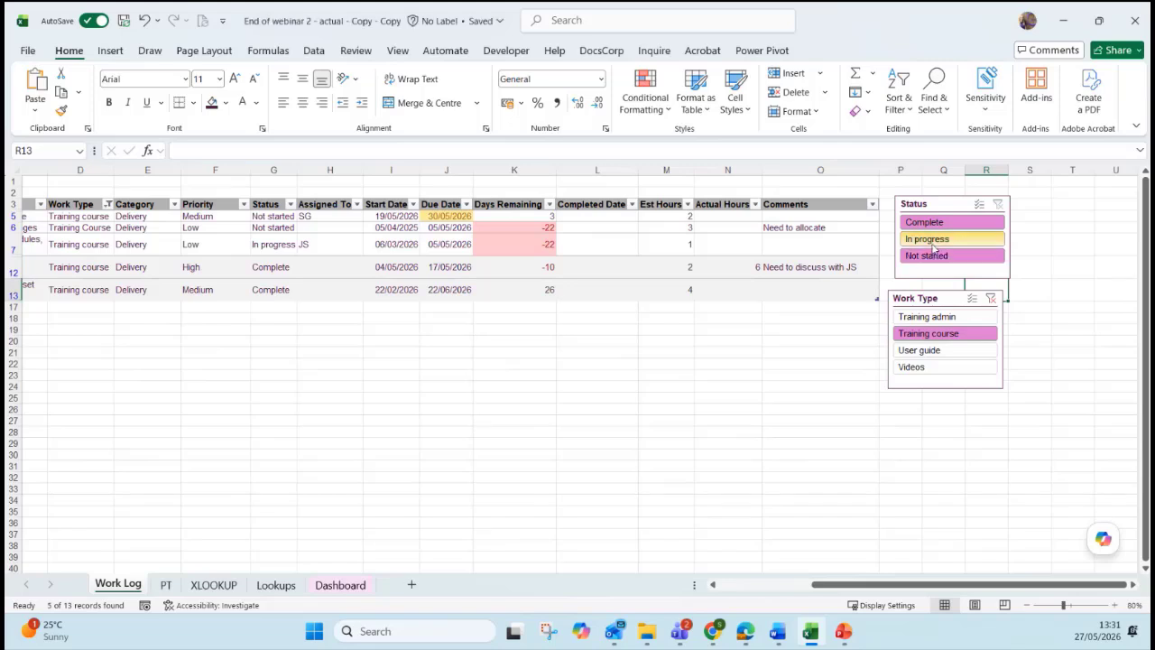
click(934, 239)
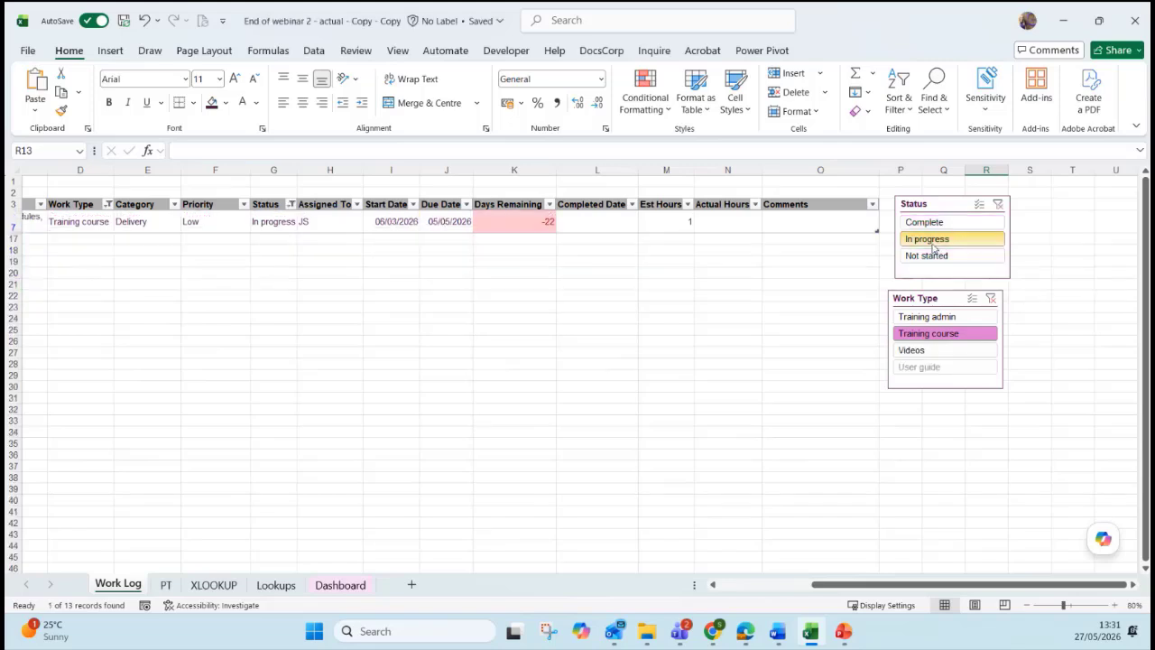
click(687, 205)
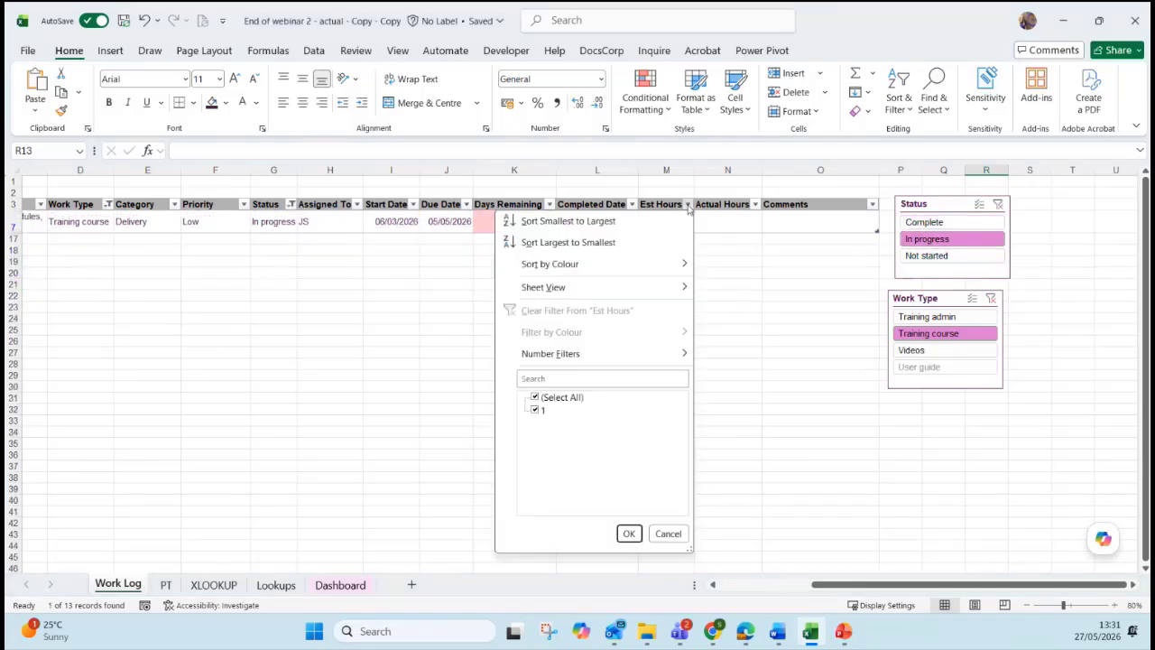
key(Escape)
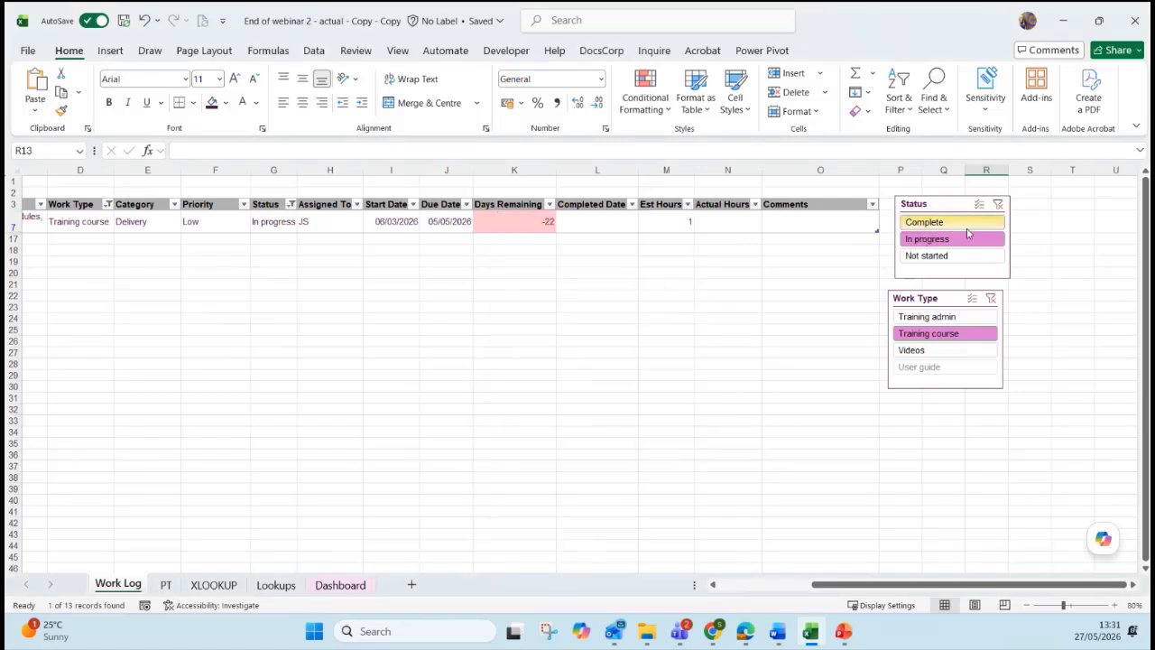
Clear the Status and Work Type slicers, try a multi-select of work types, then reset.
click(997, 203)
click(991, 298)
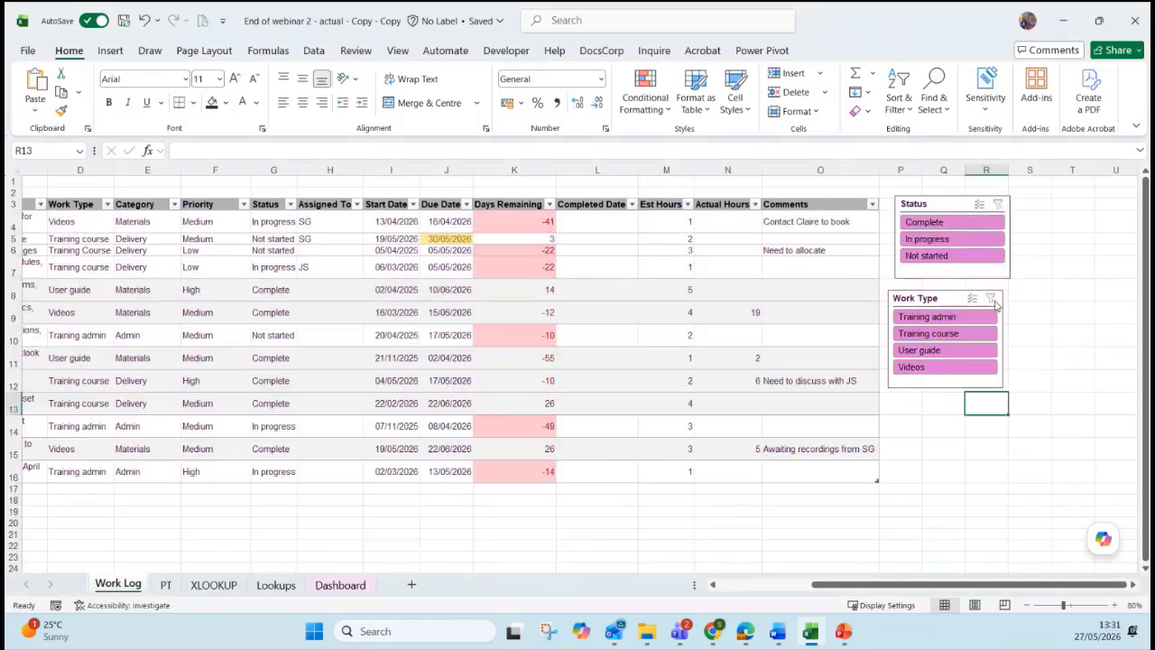
click(973, 299)
click(926, 316)
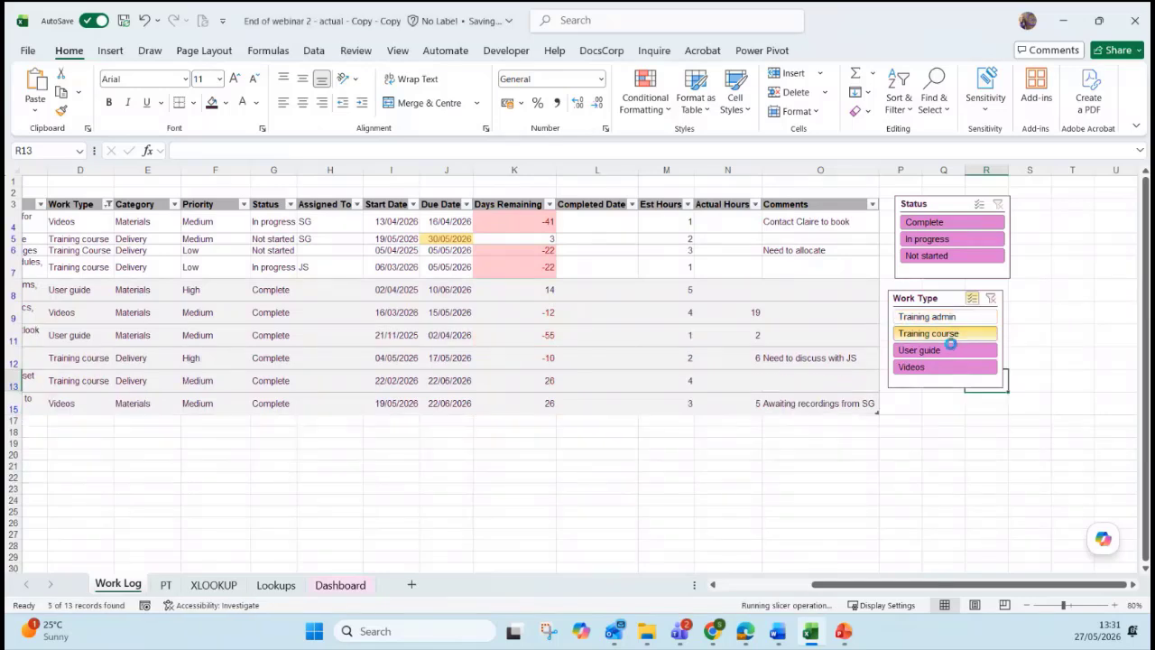
click(928, 333)
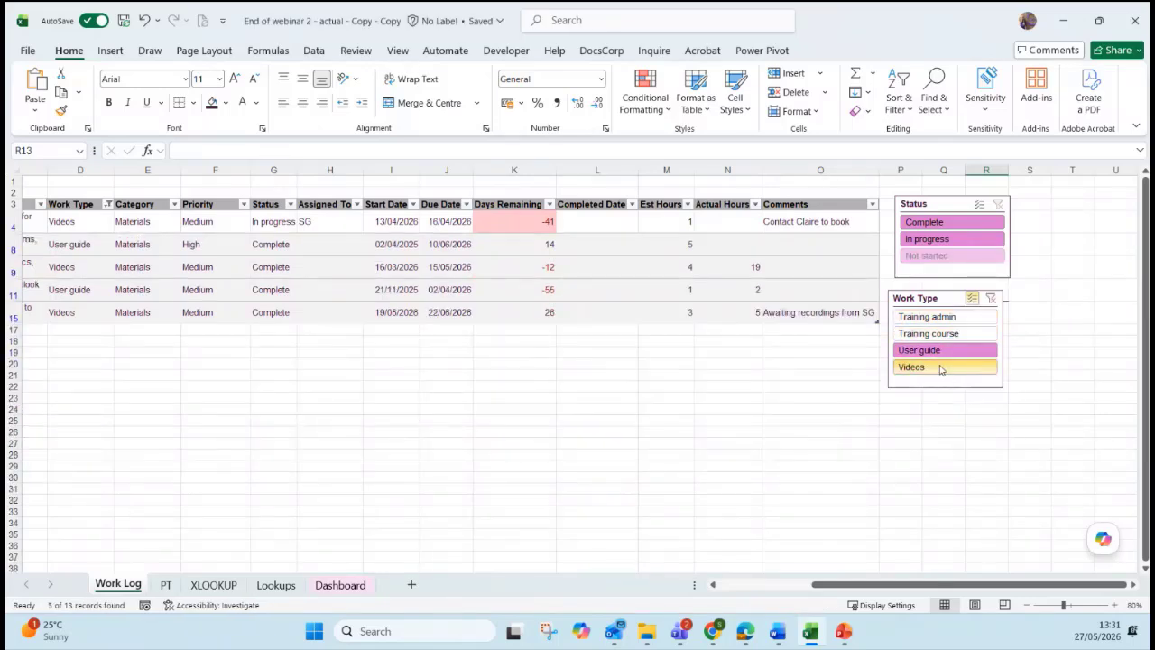
click(991, 299)
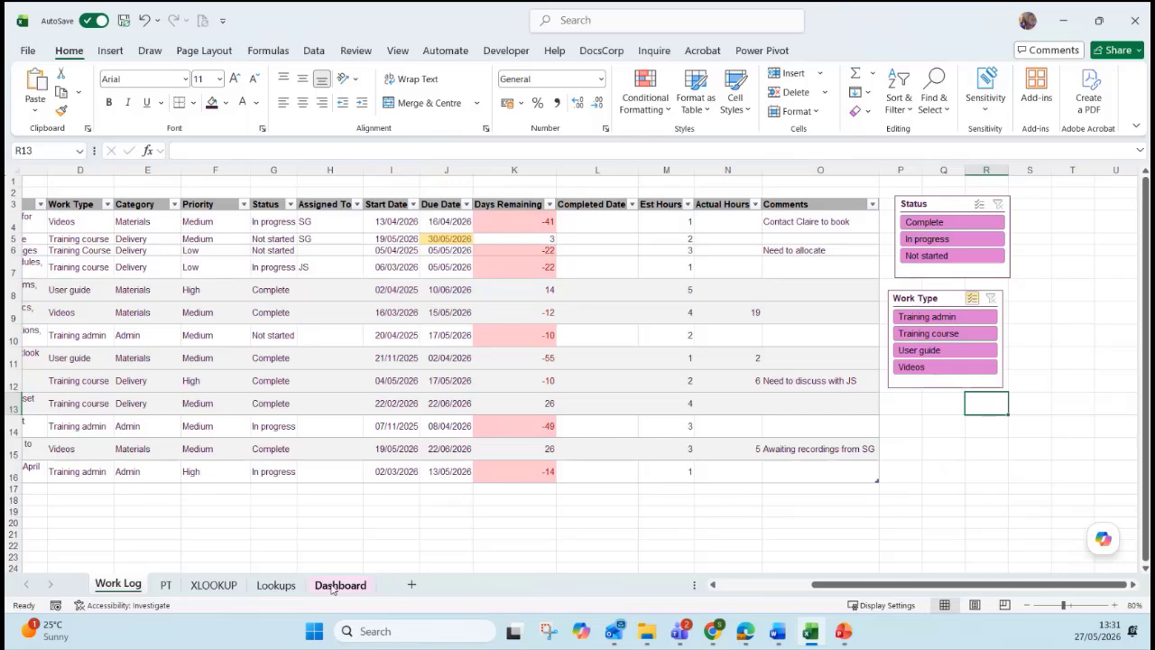
click(340, 584)
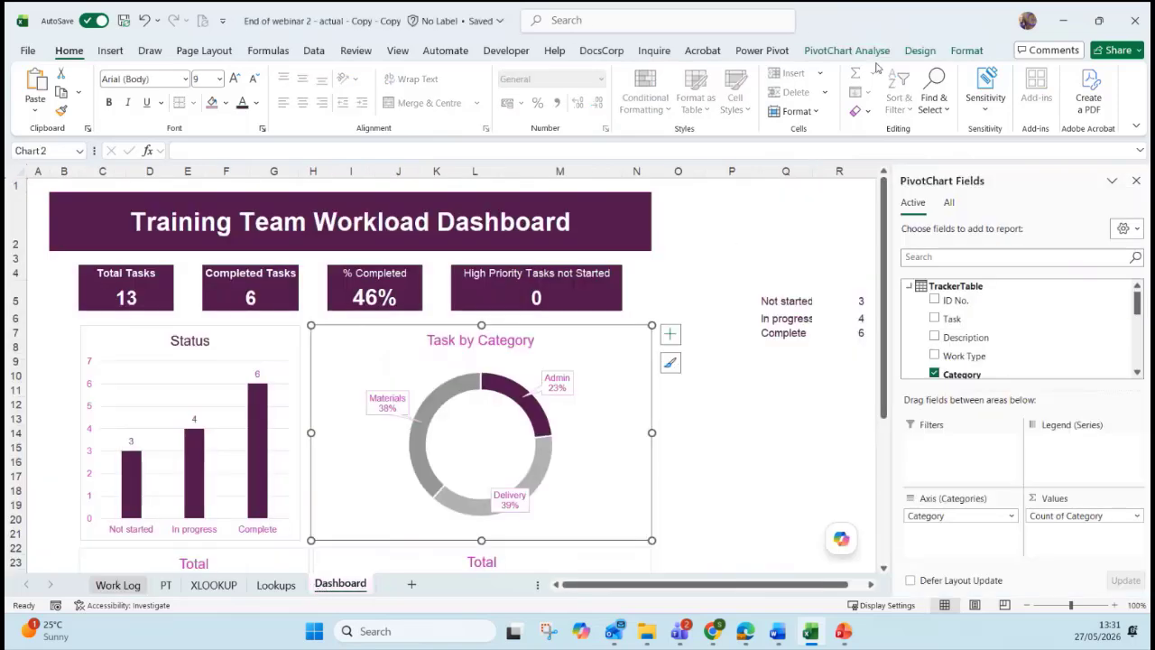
Insert slicers for Category, Assigned To and Priority from PivotChart Analyze > Insert Slicer.
click(848, 51)
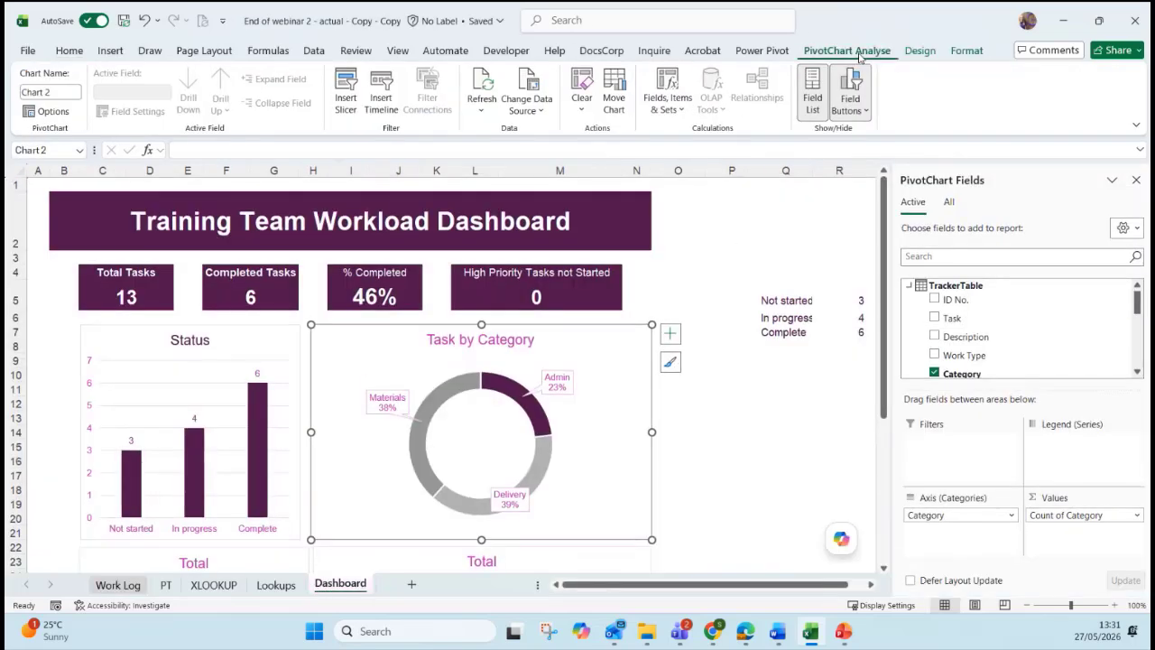
click(348, 106)
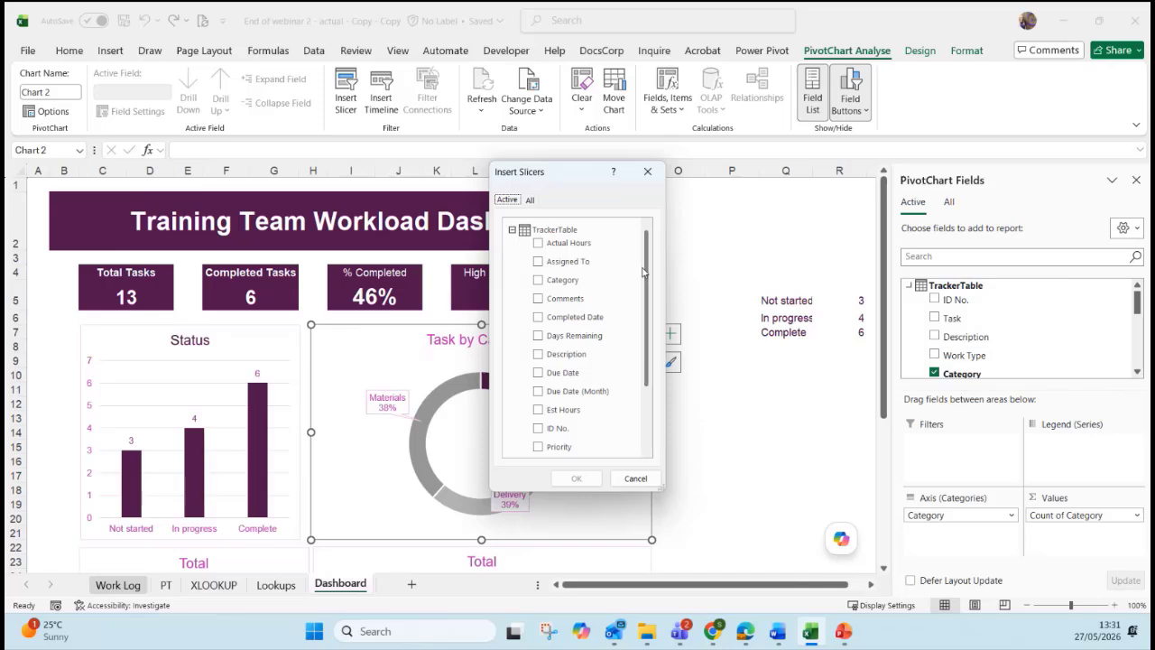
scroll(643, 269, down, 2)
scroll(641, 260, up, 2)
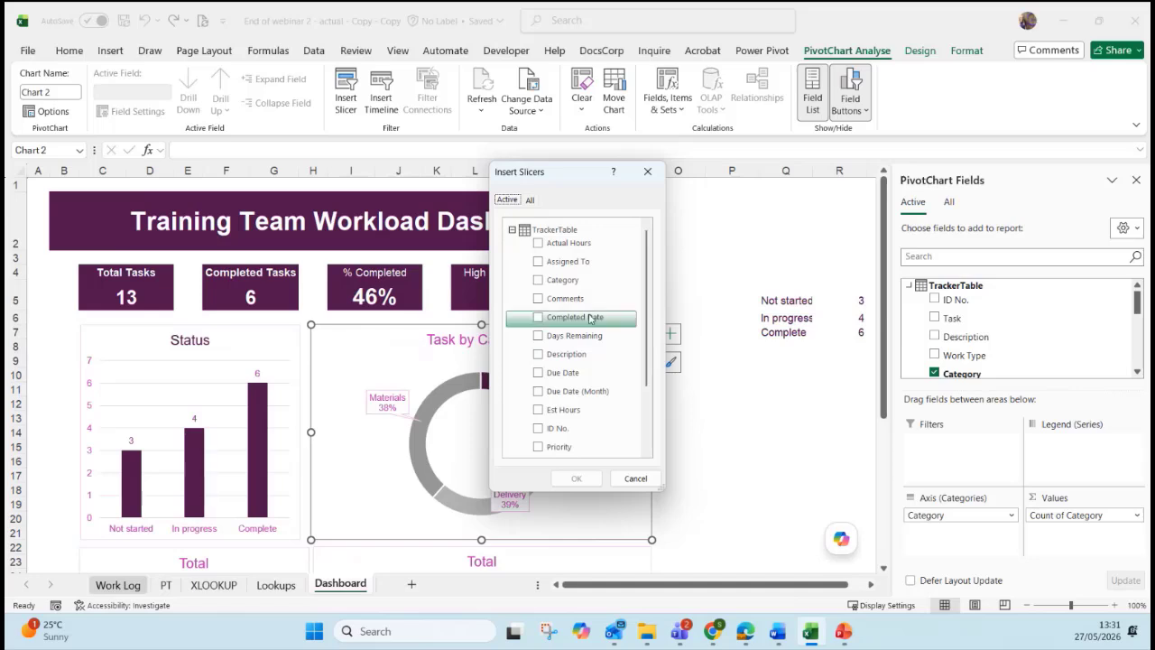
click(539, 280)
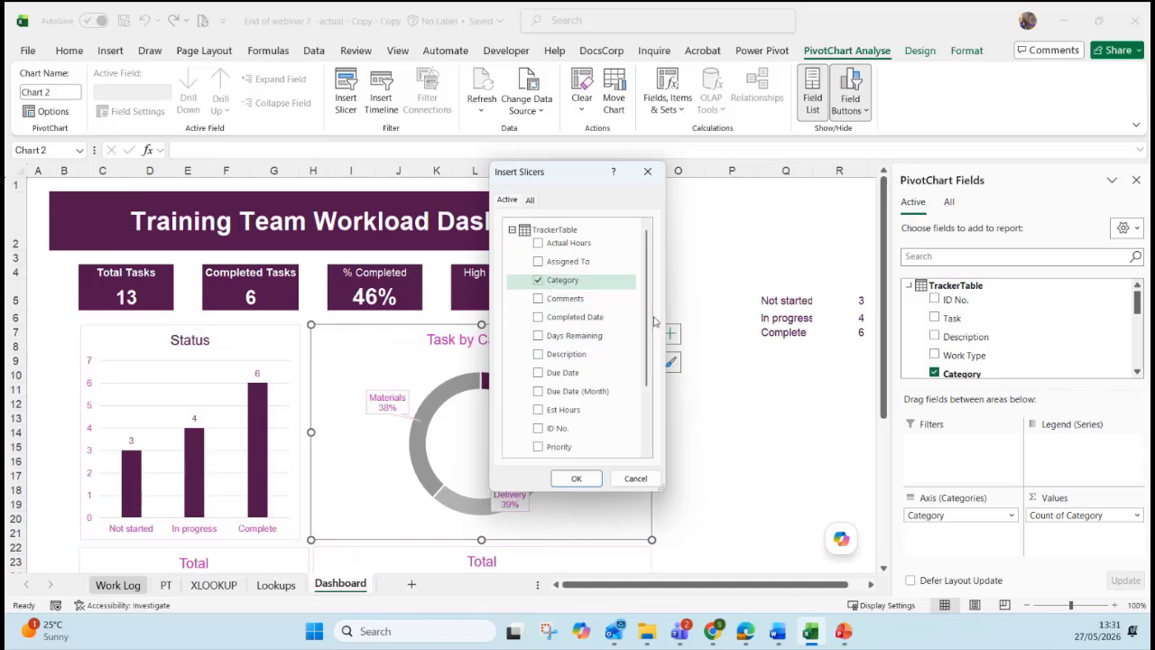
click(539, 262)
drag(641, 309, 646, 367)
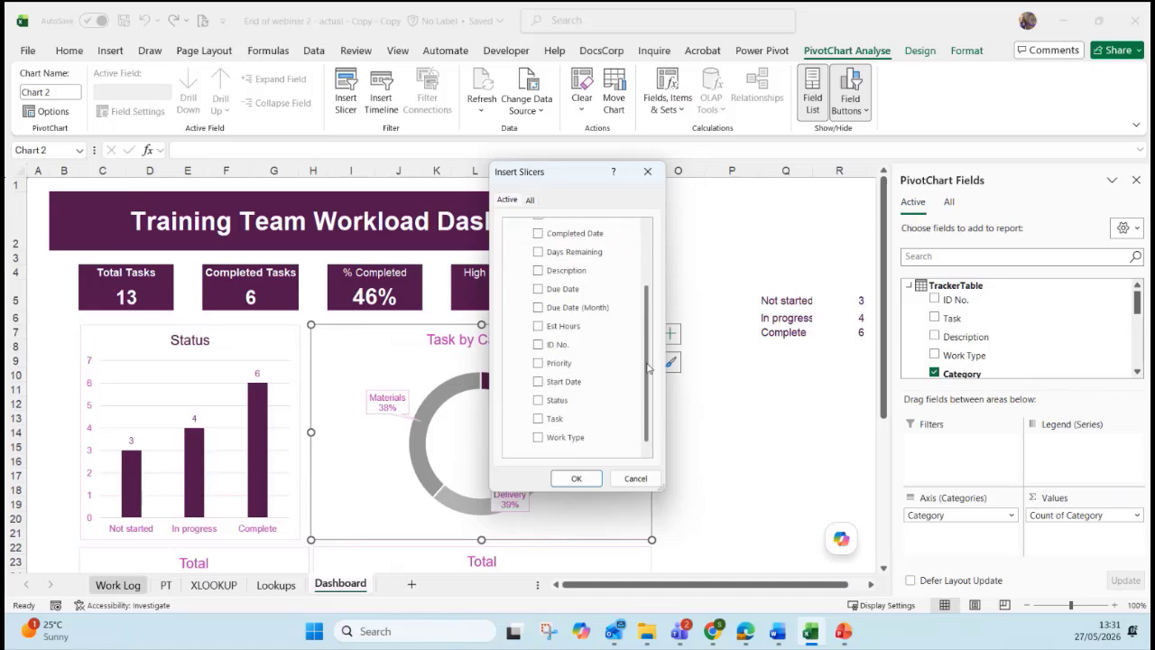
click(586, 364)
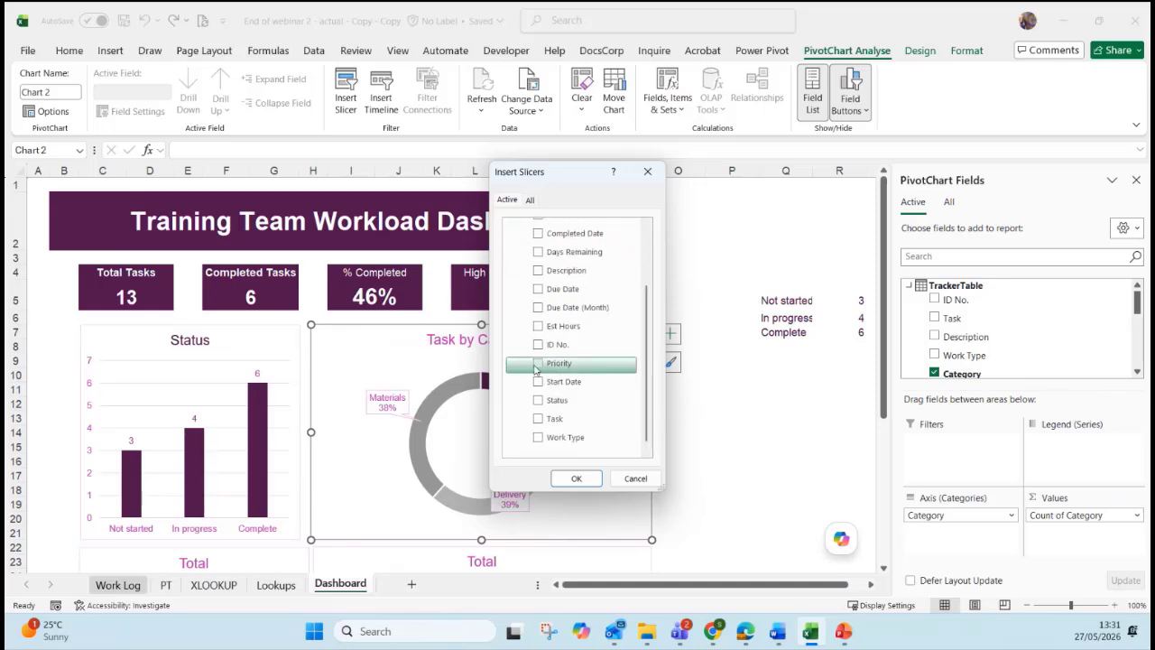
click(568, 478)
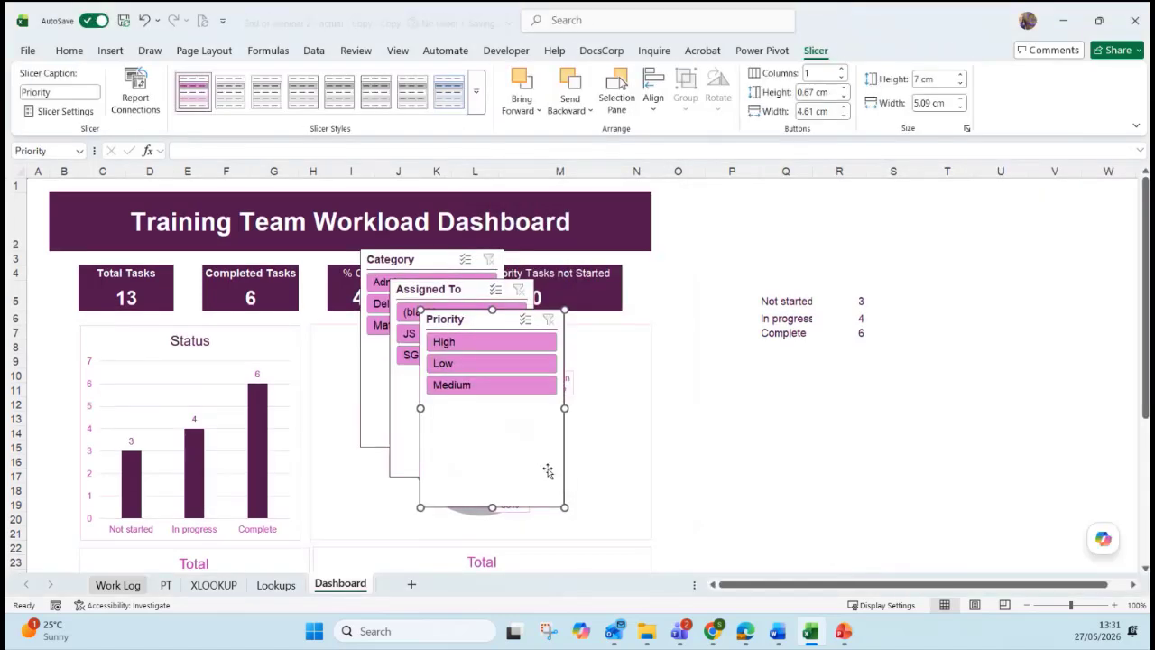
Move the Priority, Assigned To and Category slicers beside the charts and shorten Category.
drag(548, 471, 898, 474)
drag(505, 424, 964, 362)
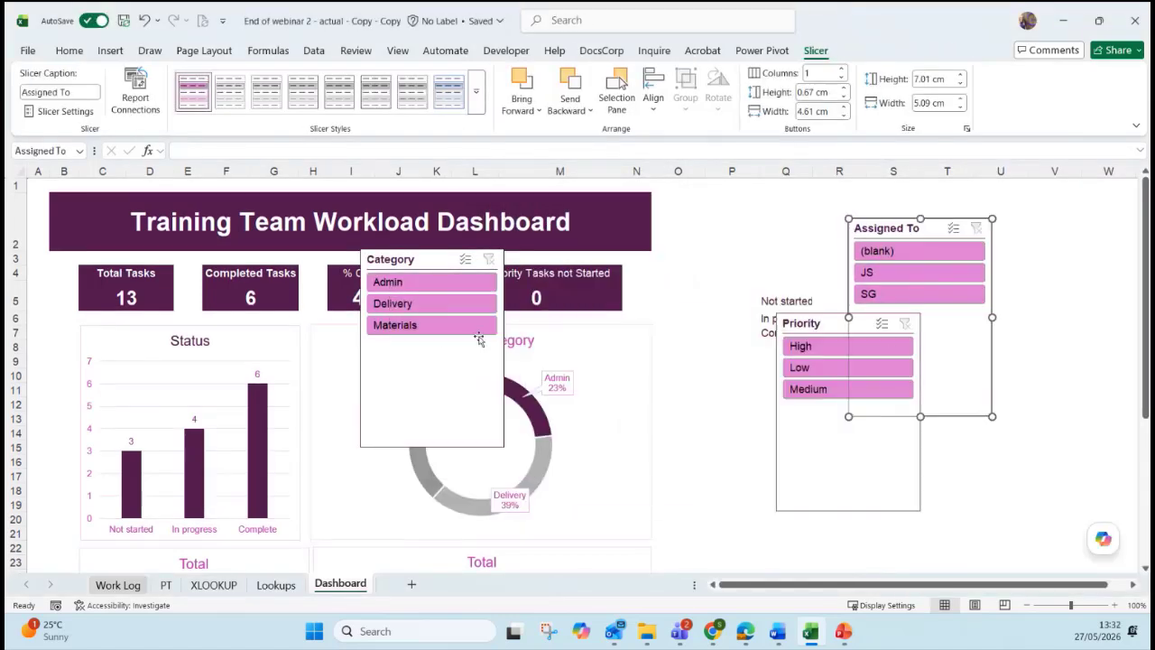
drag(436, 368, 736, 442)
drag(734, 520, 711, 424)
click(954, 392)
Stack the Assigned To slicer below Priority and line up all three slicers.
scroll(953, 391, down, 1)
drag(867, 406, 733, 446)
drag(950, 254, 776, 560)
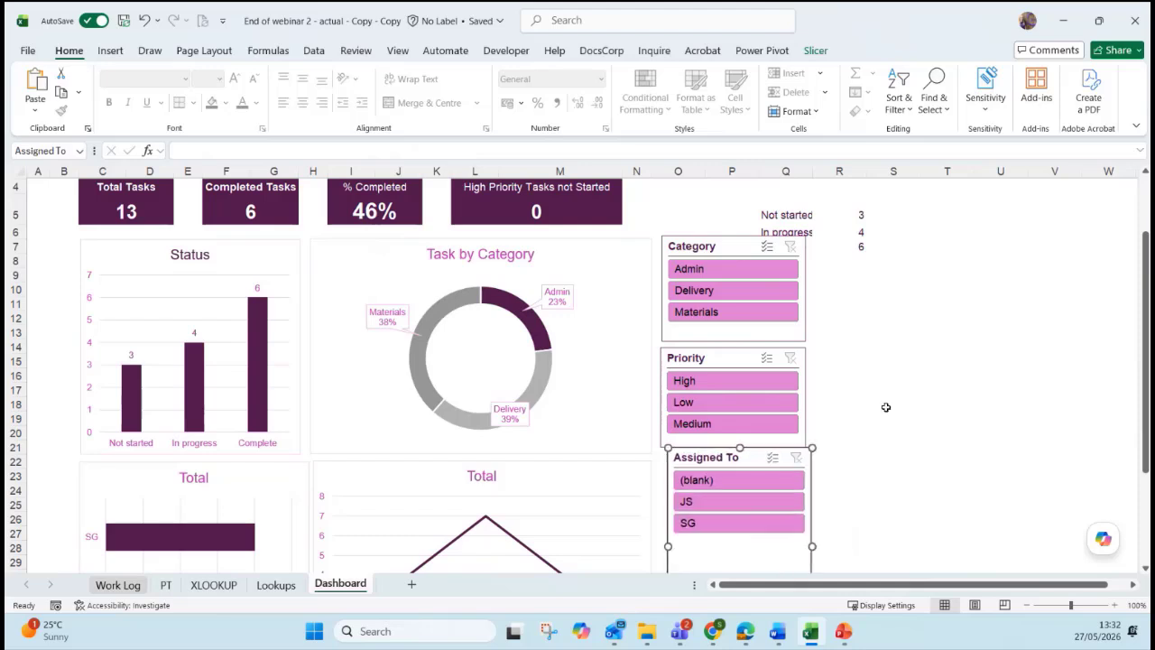
click(902, 446)
scroll(903, 442, down, 4)
drag(801, 420, 796, 434)
drag(735, 487, 732, 392)
click(886, 386)
scroll(883, 378, up, 3)
scroll(883, 378, up, 1)
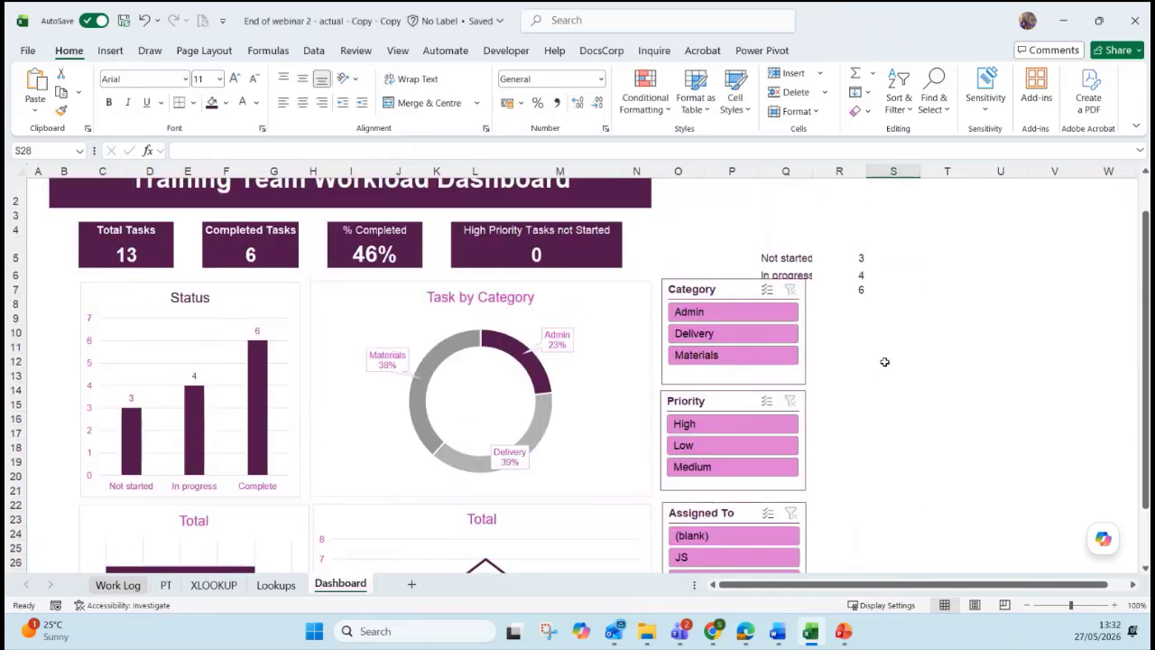
scroll(794, 181, up, 1)
Insert new columns at P and across O:Q to push the slicers right.
click(798, 171)
click(749, 171)
right_click(748, 172)
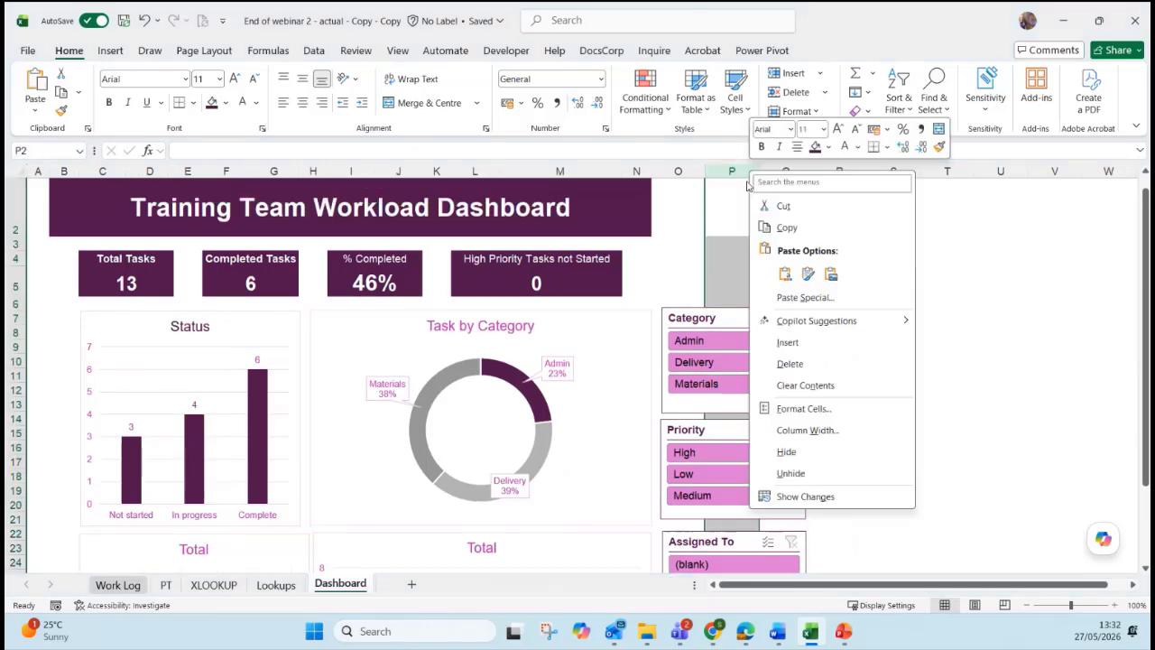
click(787, 342)
click(678, 171)
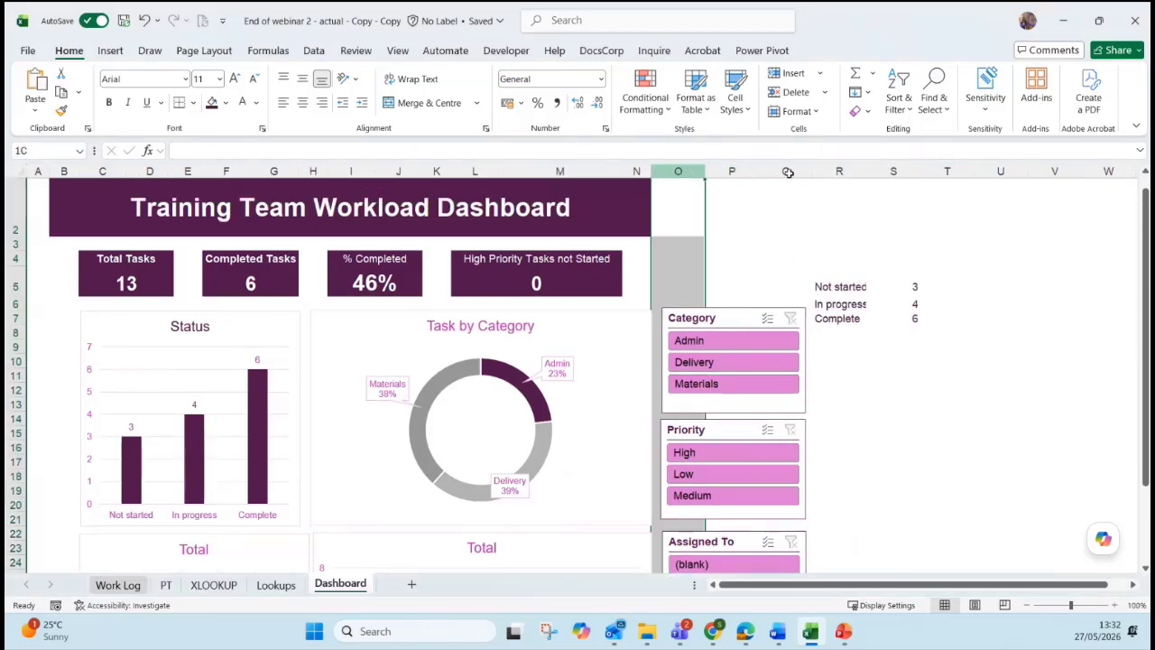
shift+click(787, 173)
right_click(788, 172)
click(833, 349)
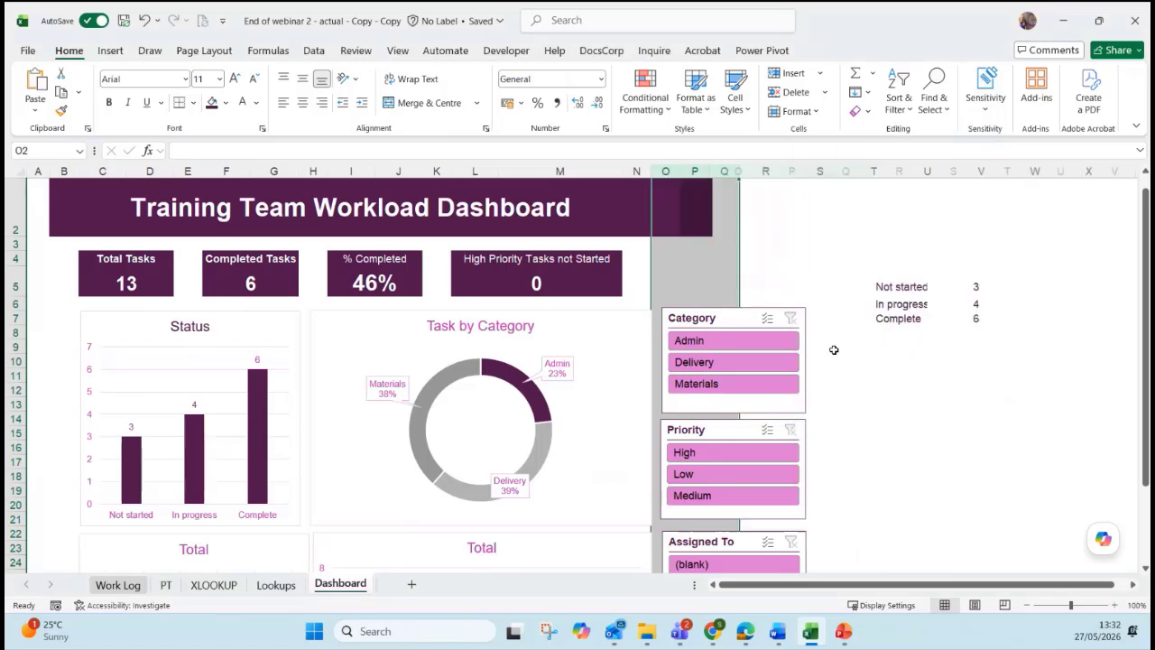
click(1010, 437)
click(780, 227)
scroll(845, 257, down, 1)
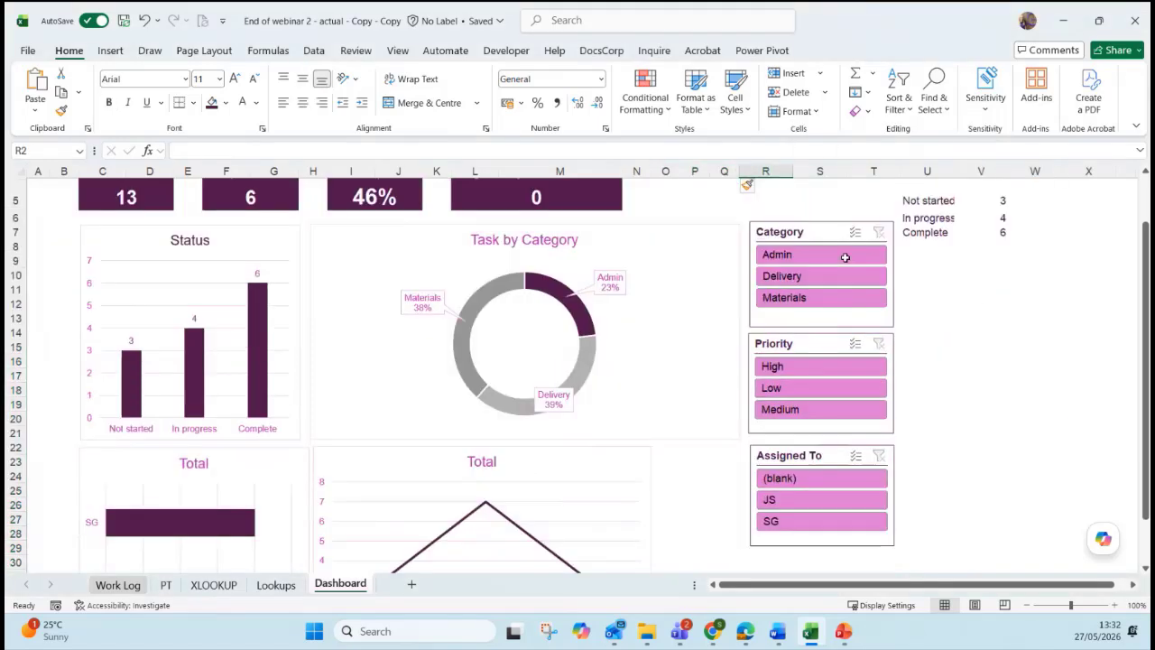
scroll(845, 257, down, 1)
click(730, 309)
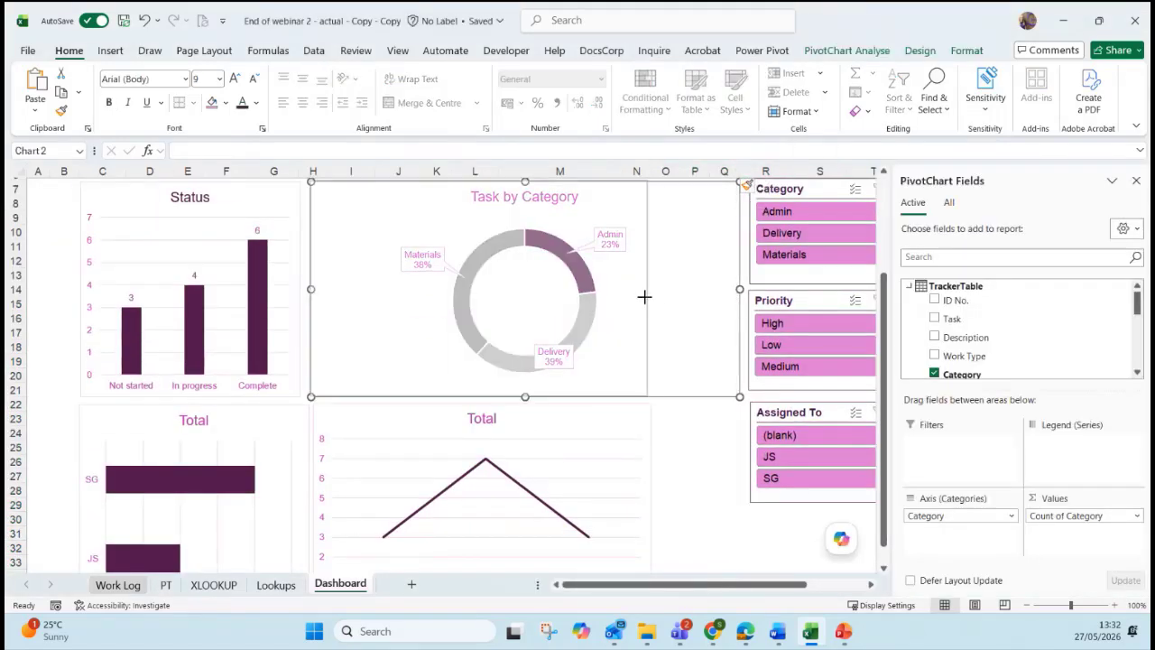
Filter the dashboard by Delivery, Low and Admin, then clear the Category and Priority filters.
click(743, 304)
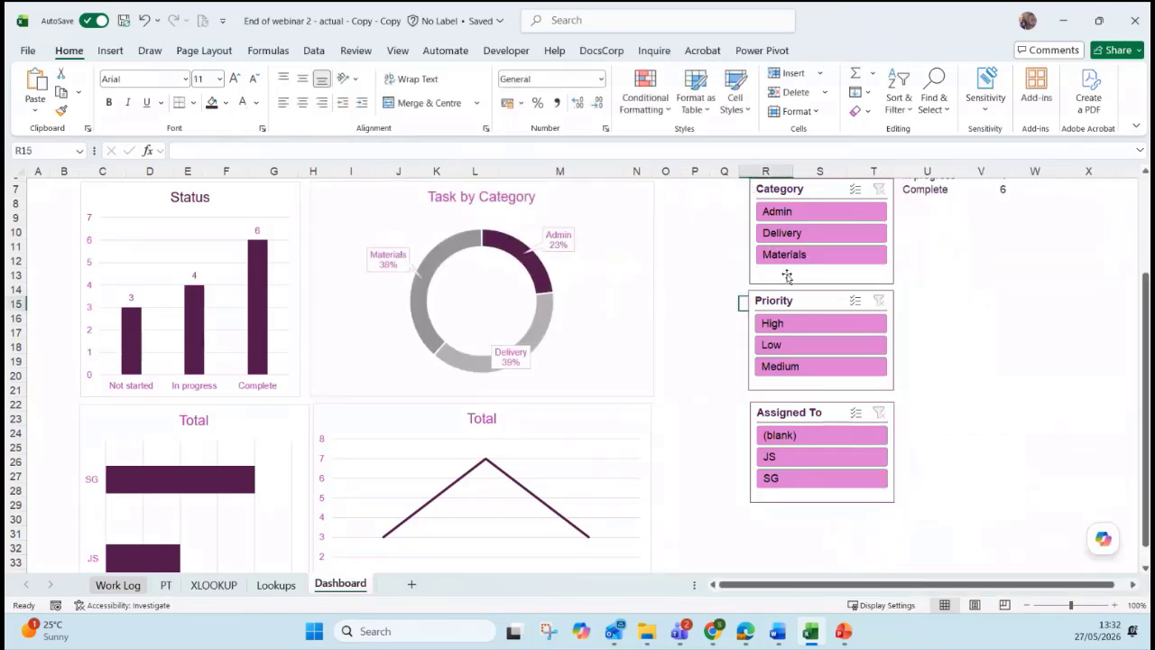
click(783, 234)
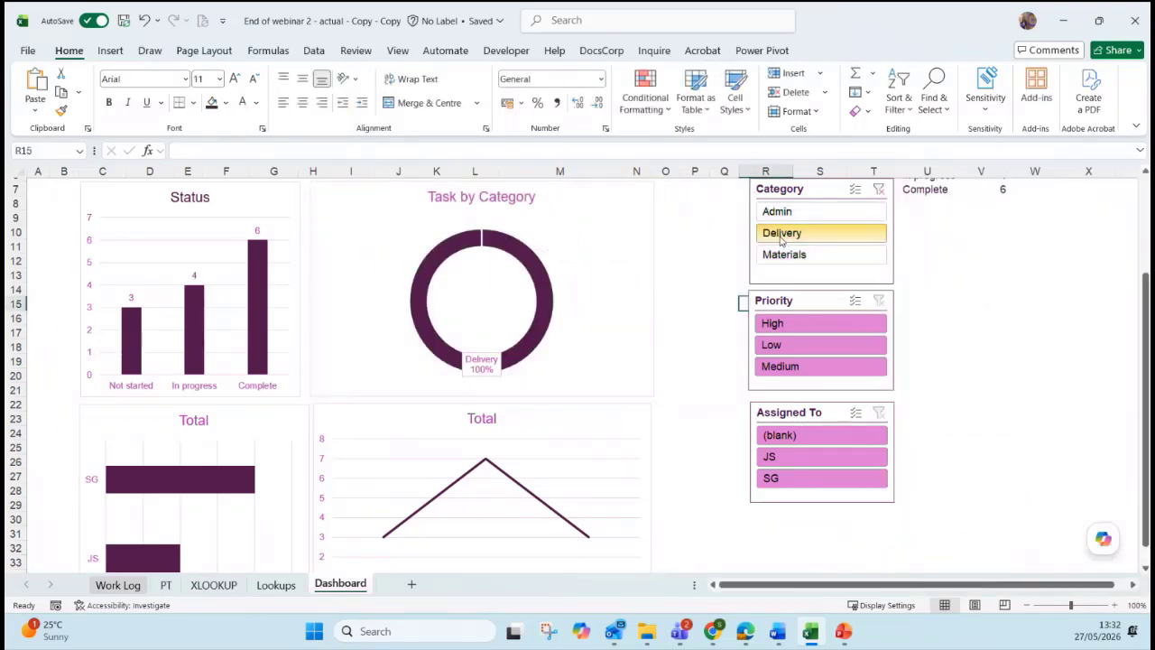
click(801, 346)
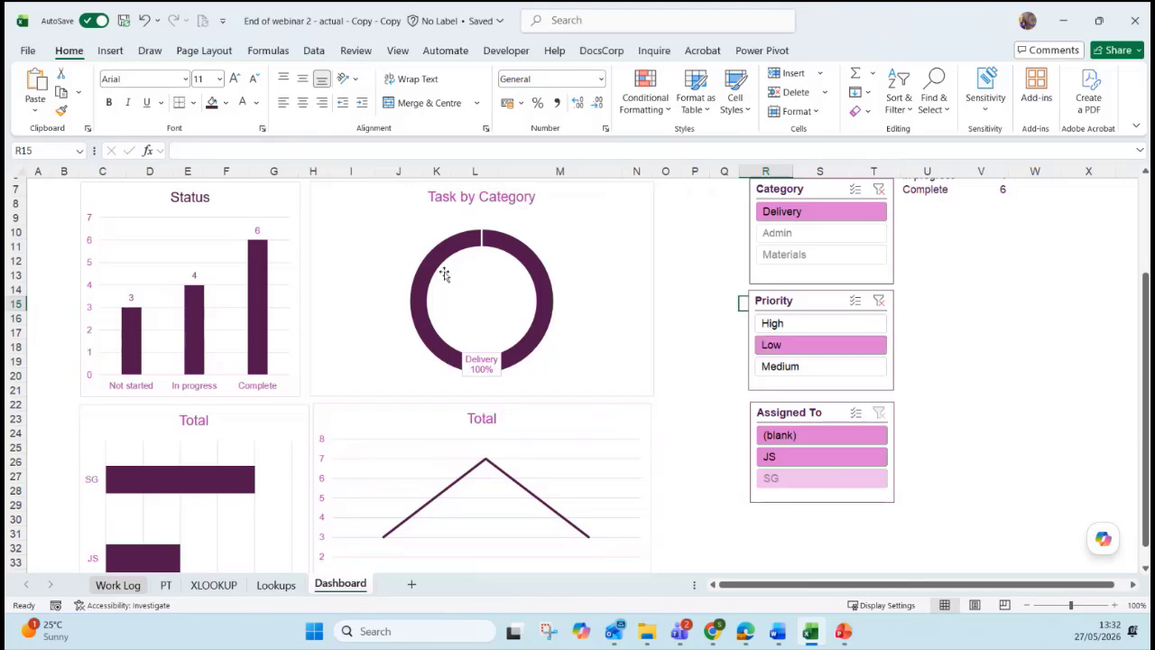
click(785, 232)
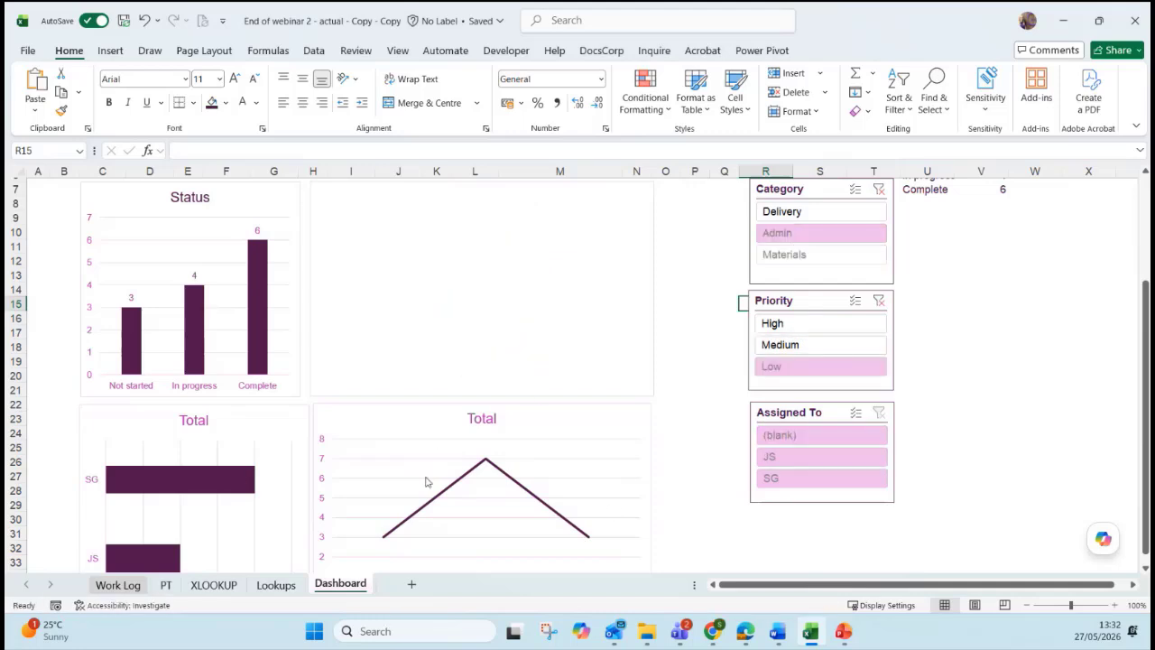
click(878, 188)
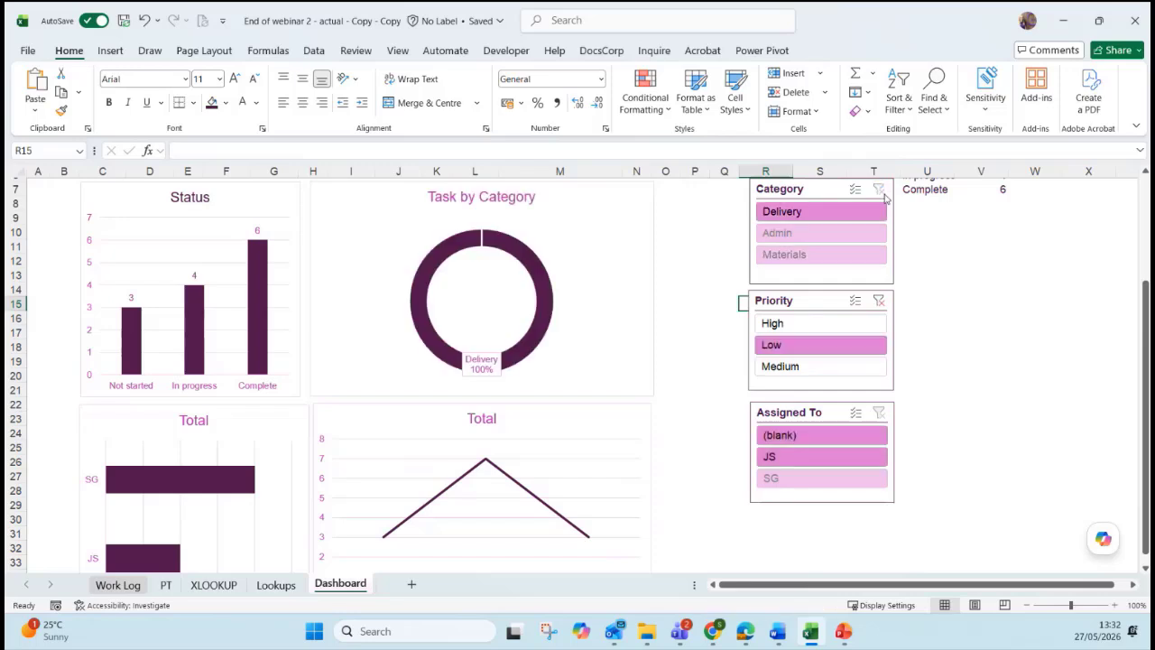
click(878, 303)
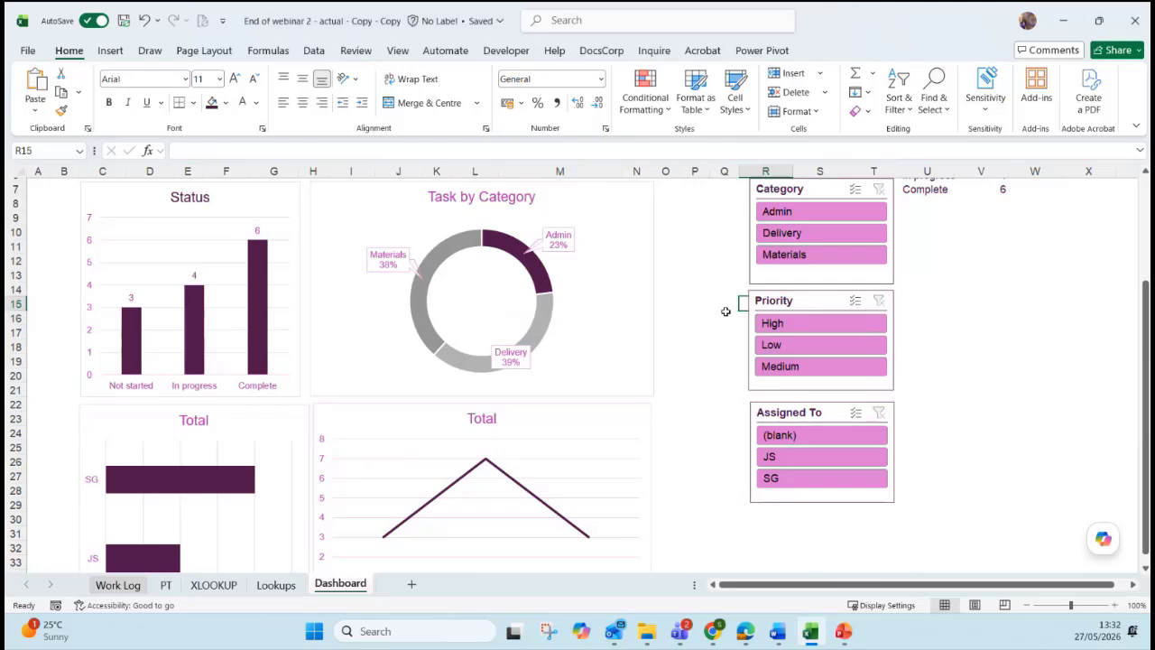
Select the Category slicer and show its Slicer tab options.
scroll(726, 307, up, 1)
click(808, 234)
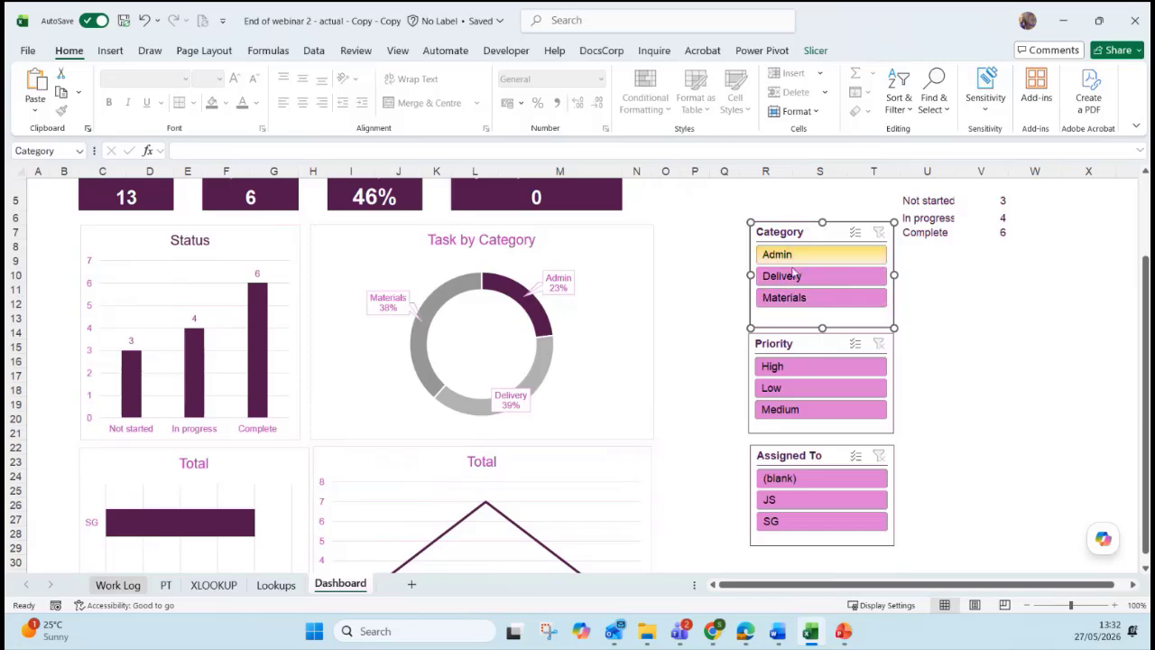
click(819, 54)
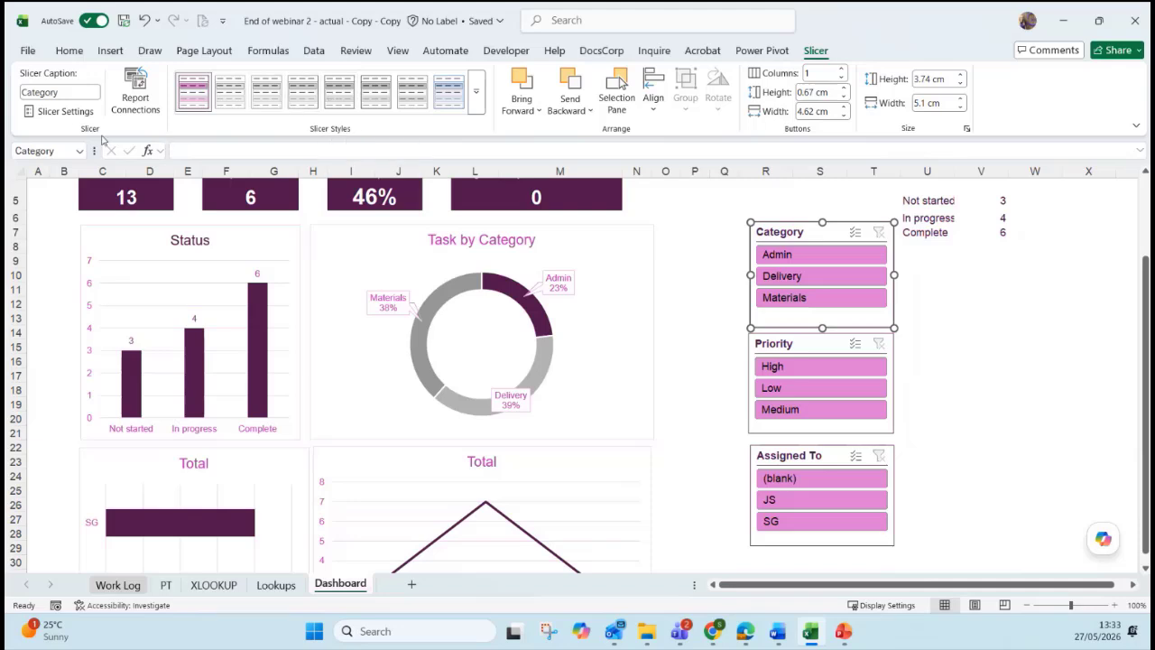
Open the Category slicer's Slicer Settings, then close them without changes.
click(58, 114)
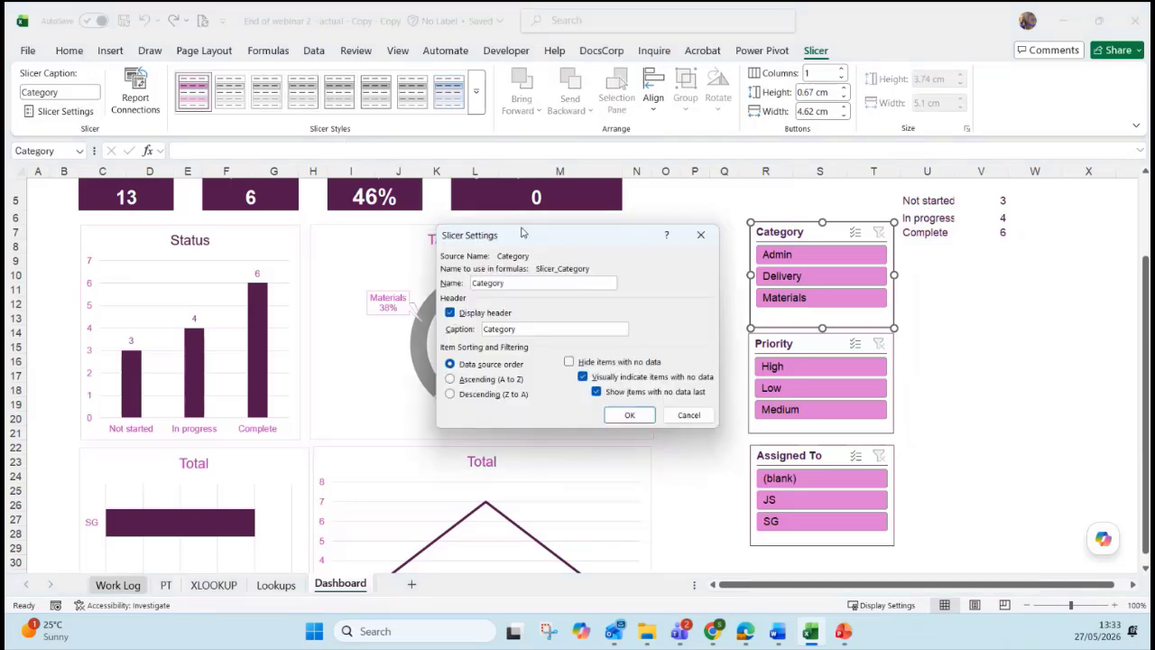
drag(522, 234, 393, 200)
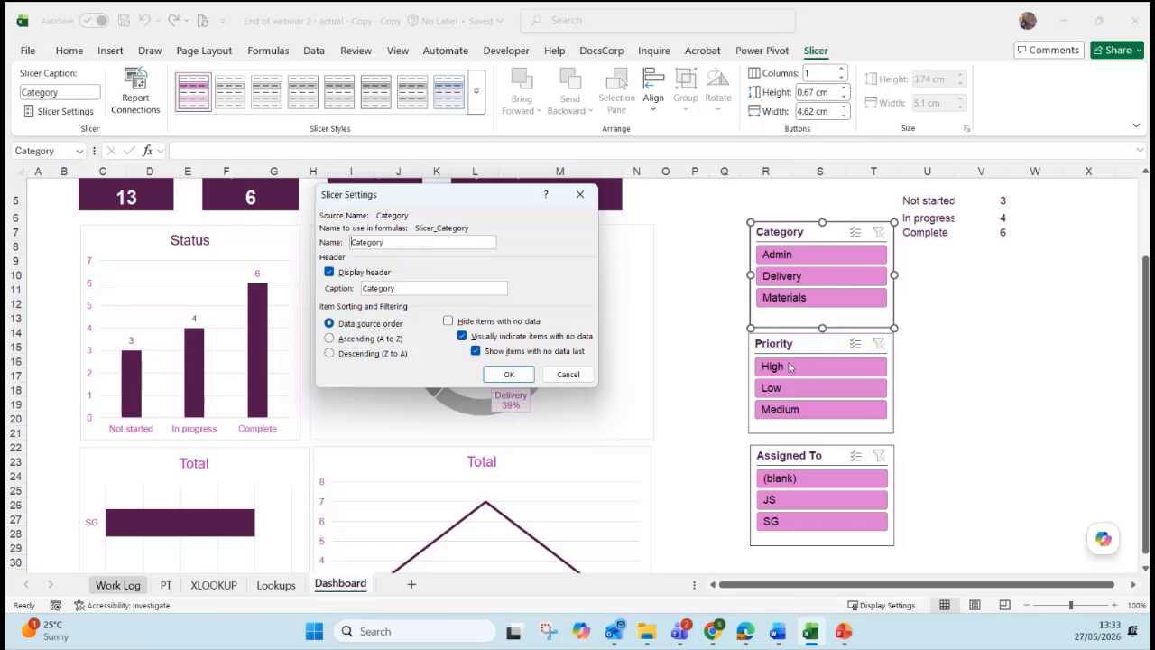
click(567, 374)
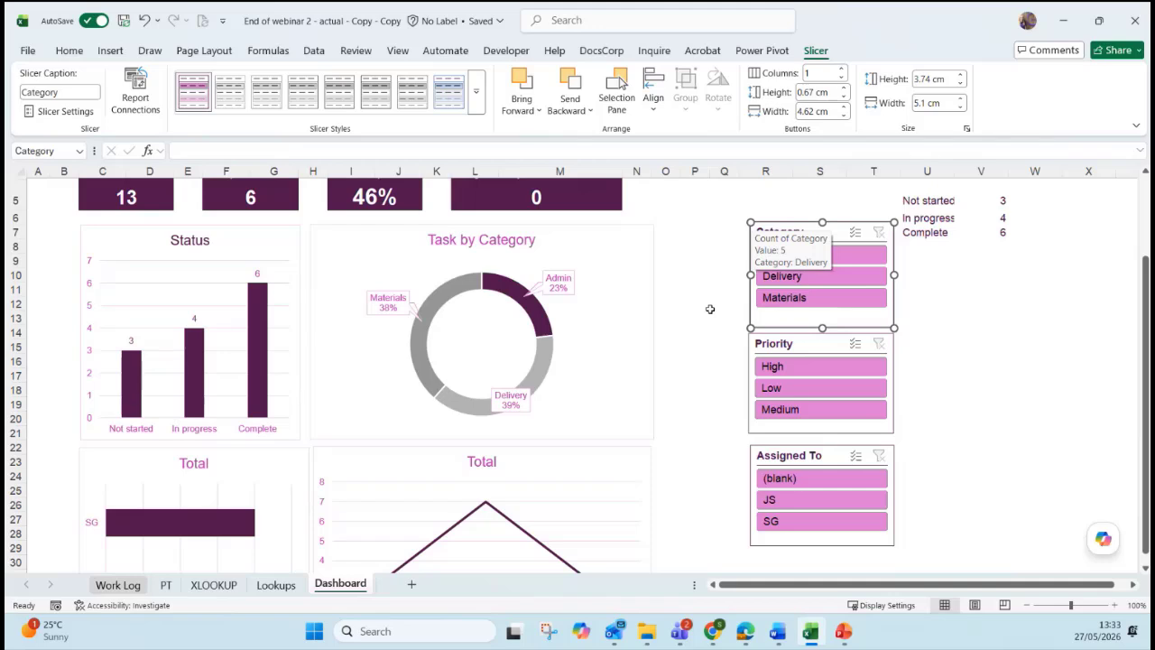
Connect the Category slicer to the AssignedToPT and DueDatePT pivot tables as well.
click(138, 111)
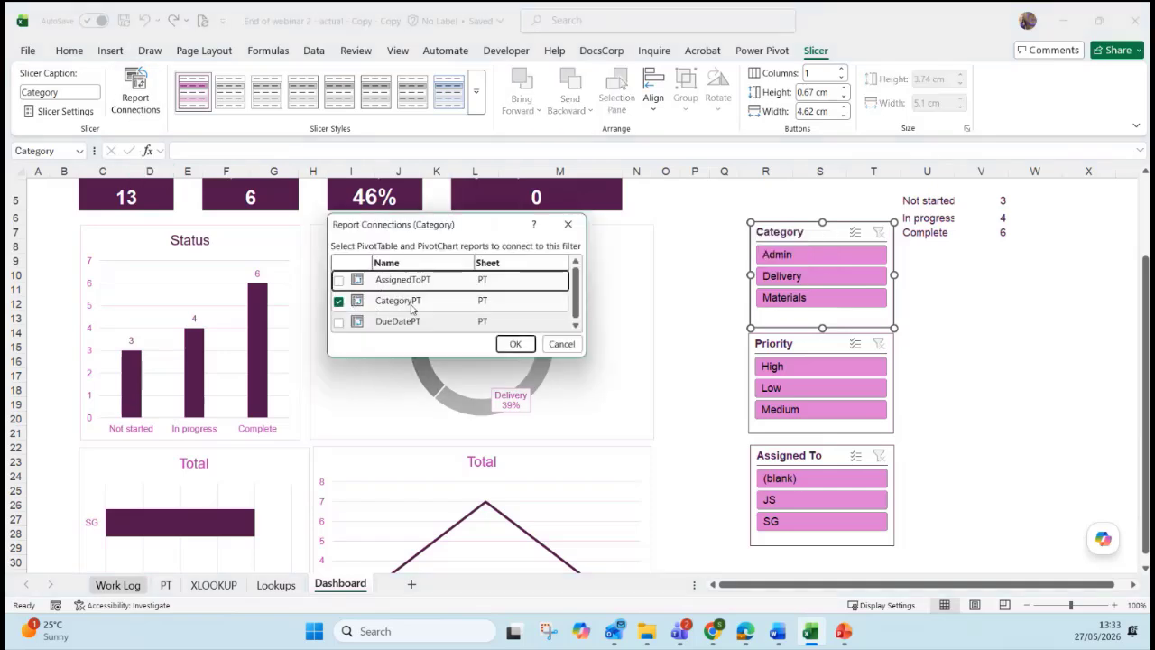
drag(403, 234, 411, 347)
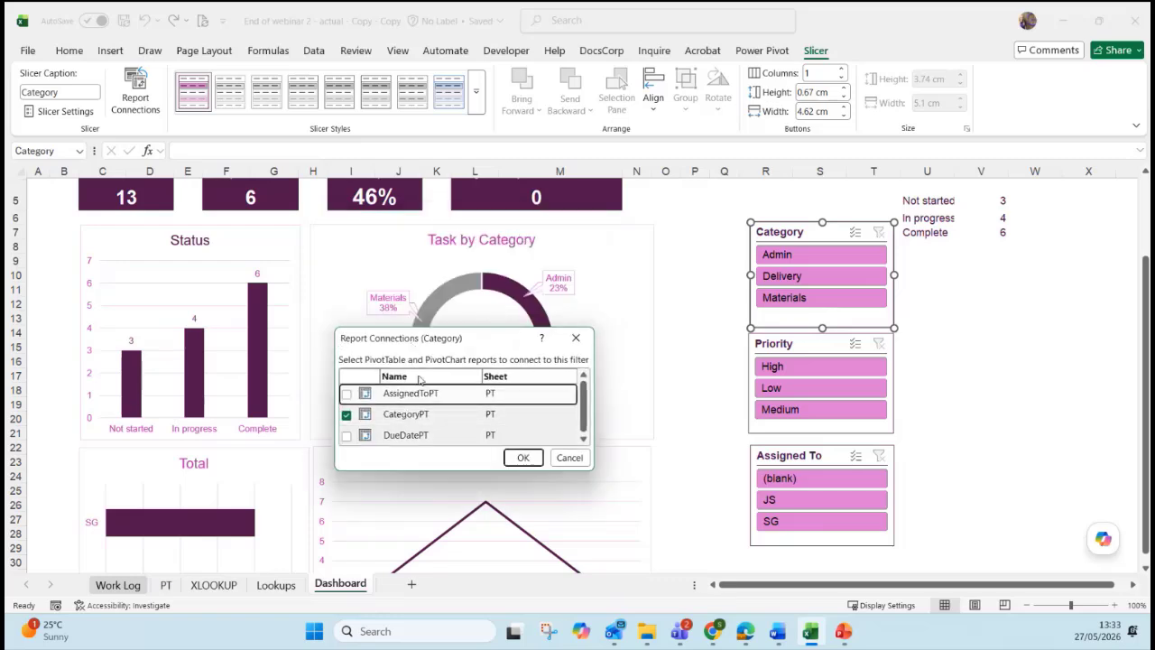
drag(473, 347, 462, 170)
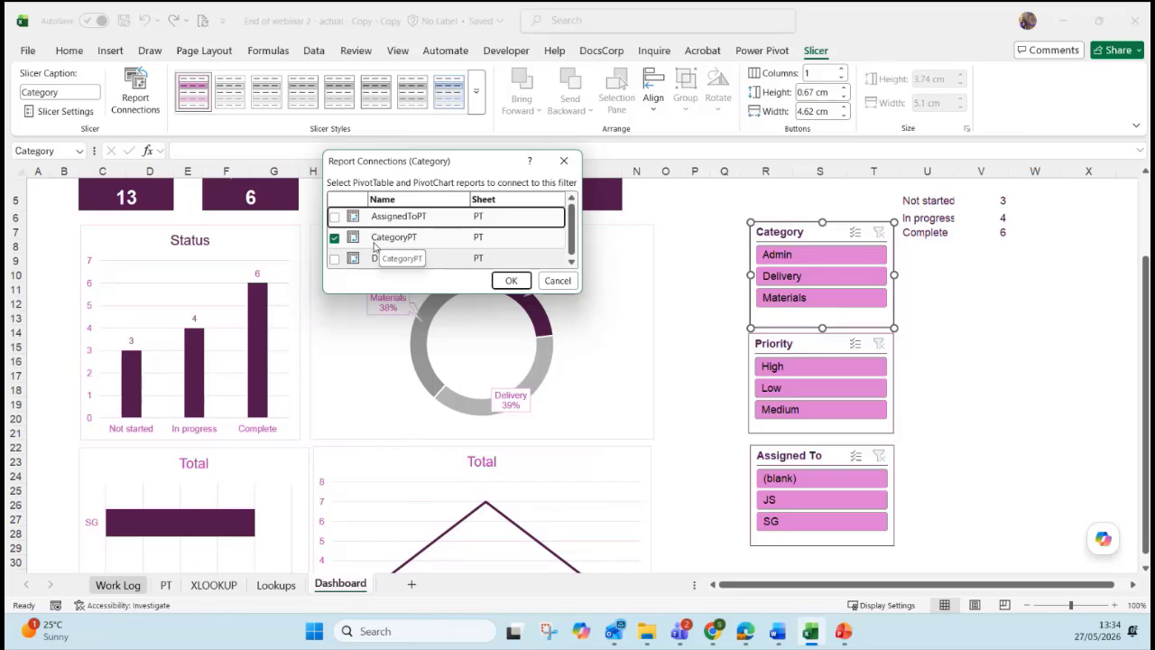
click(334, 219)
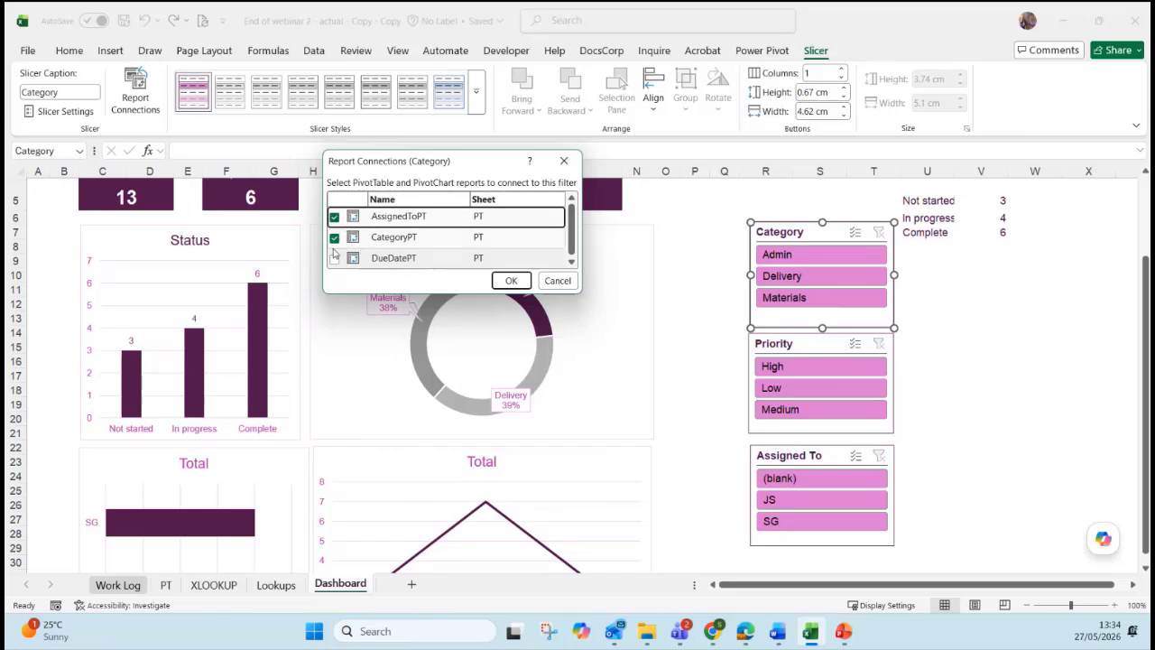
click(333, 259)
click(511, 280)
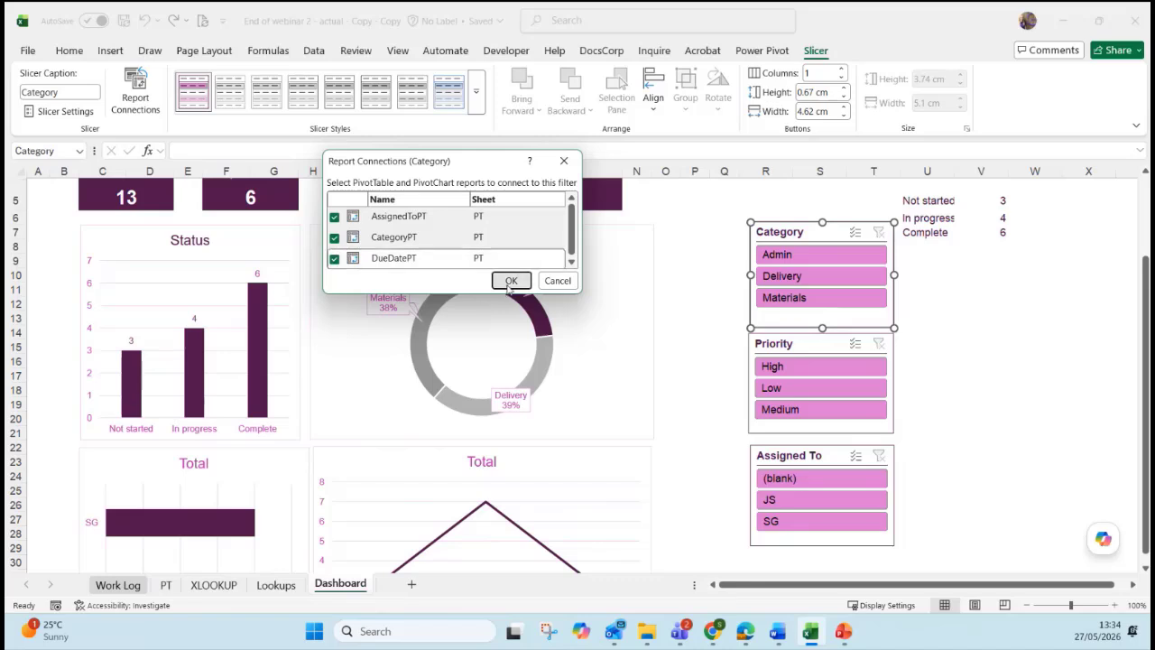
Test the Category slicer with Admin, Delivery and Materials, then clear its filter.
click(797, 258)
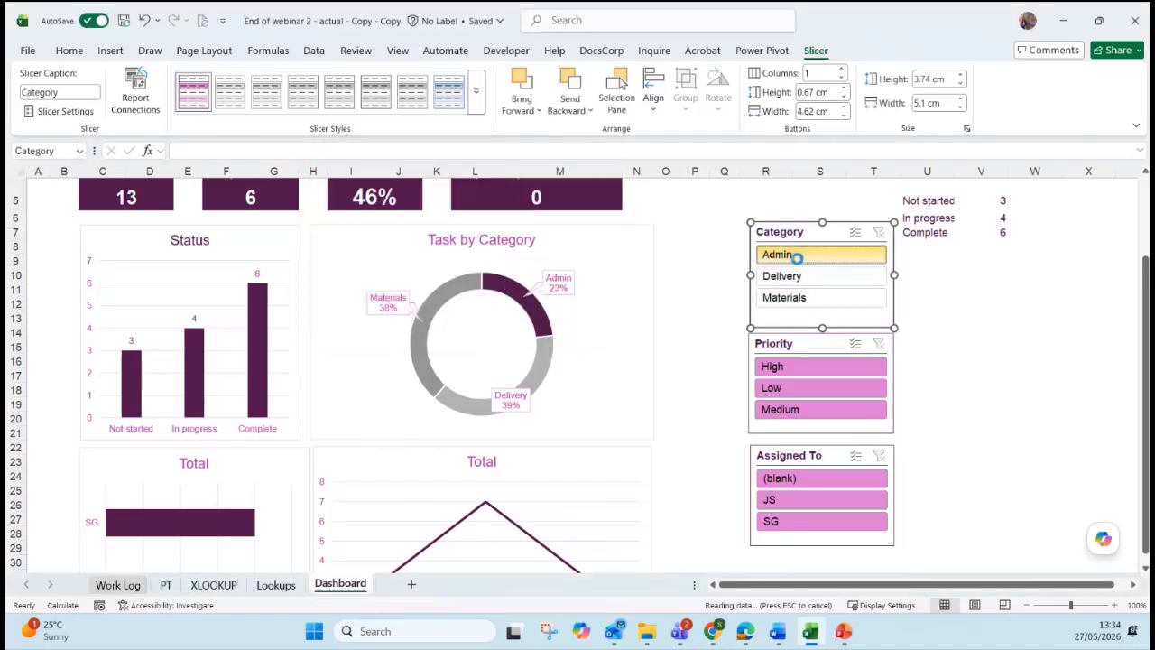
click(799, 276)
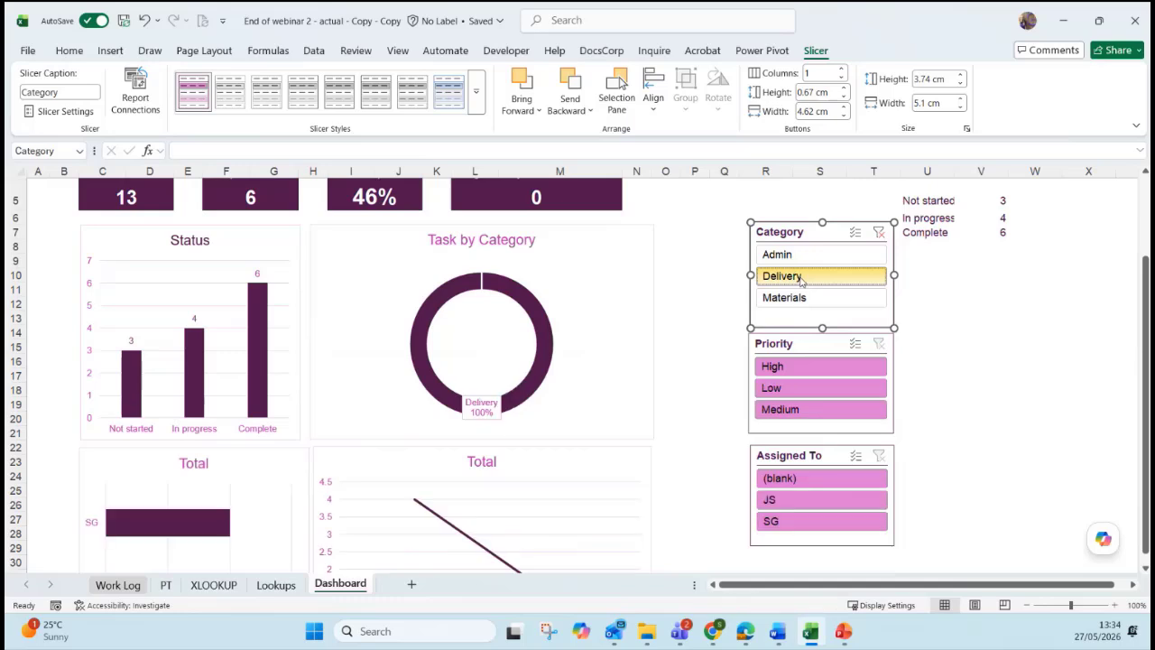
click(790, 297)
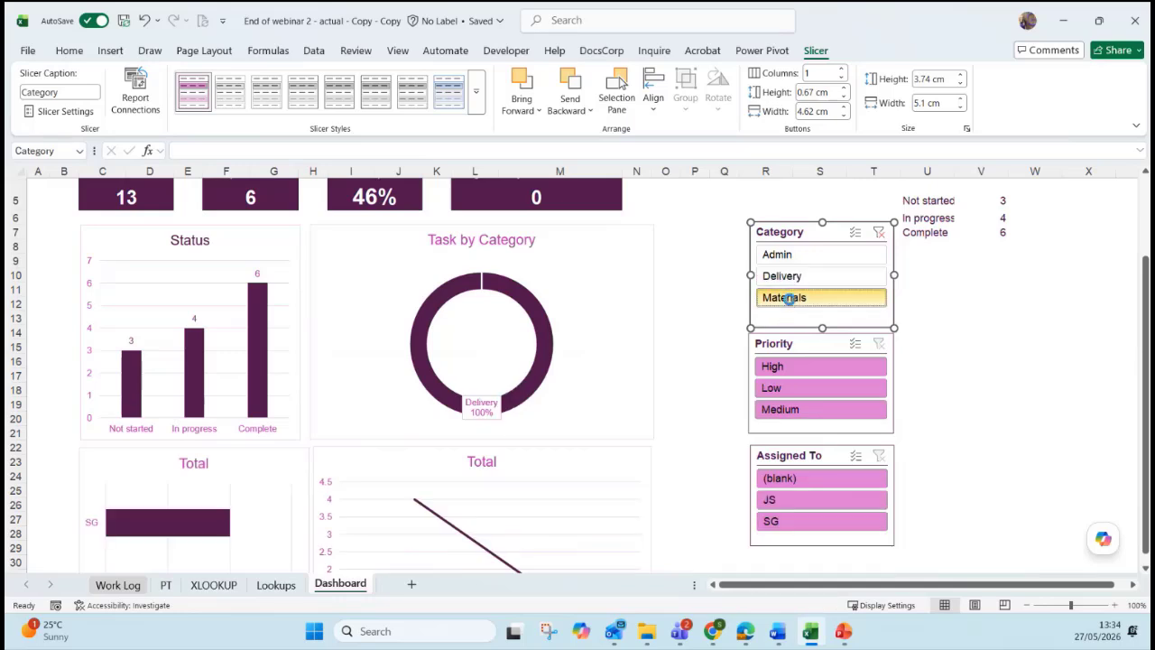
click(783, 275)
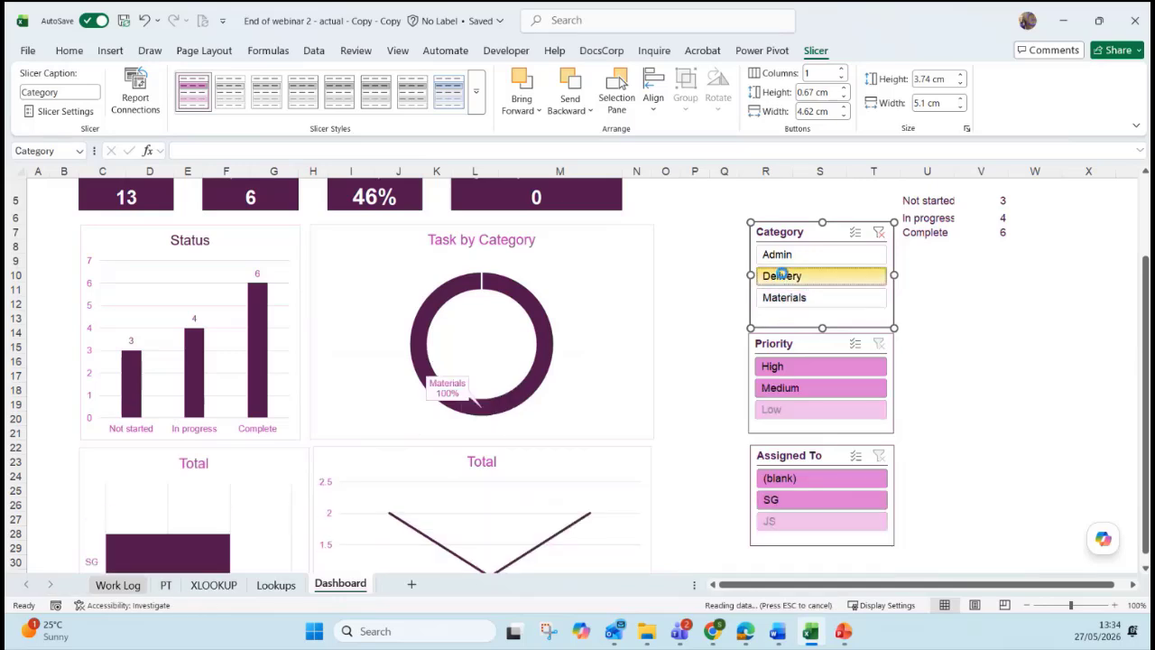
click(787, 256)
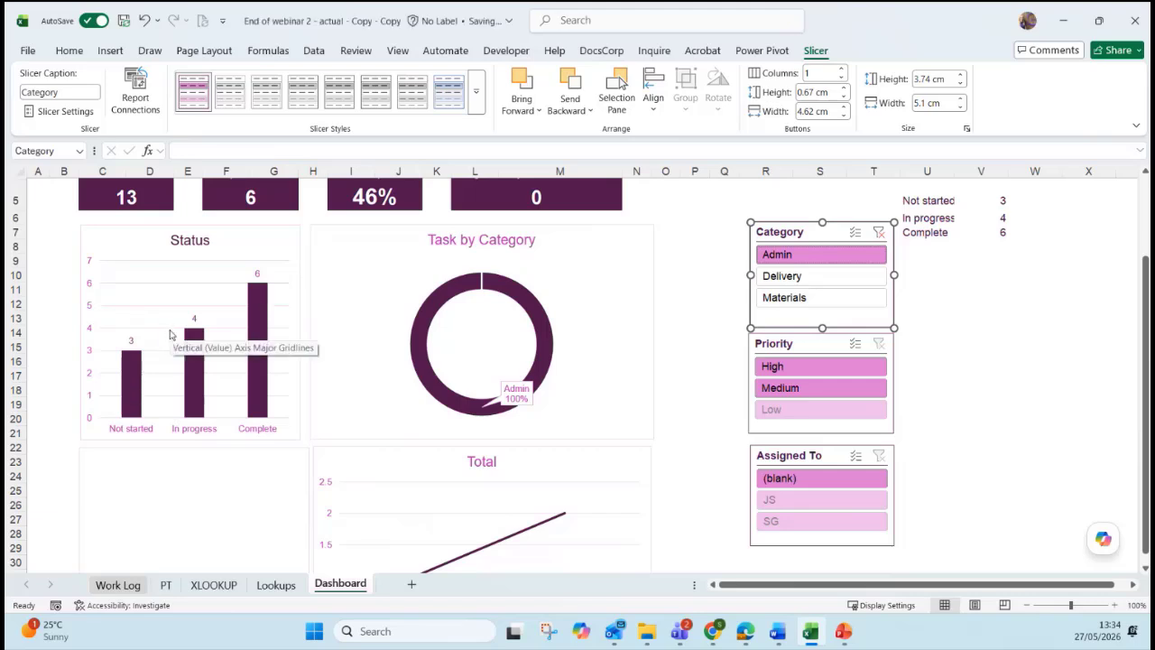
click(796, 276)
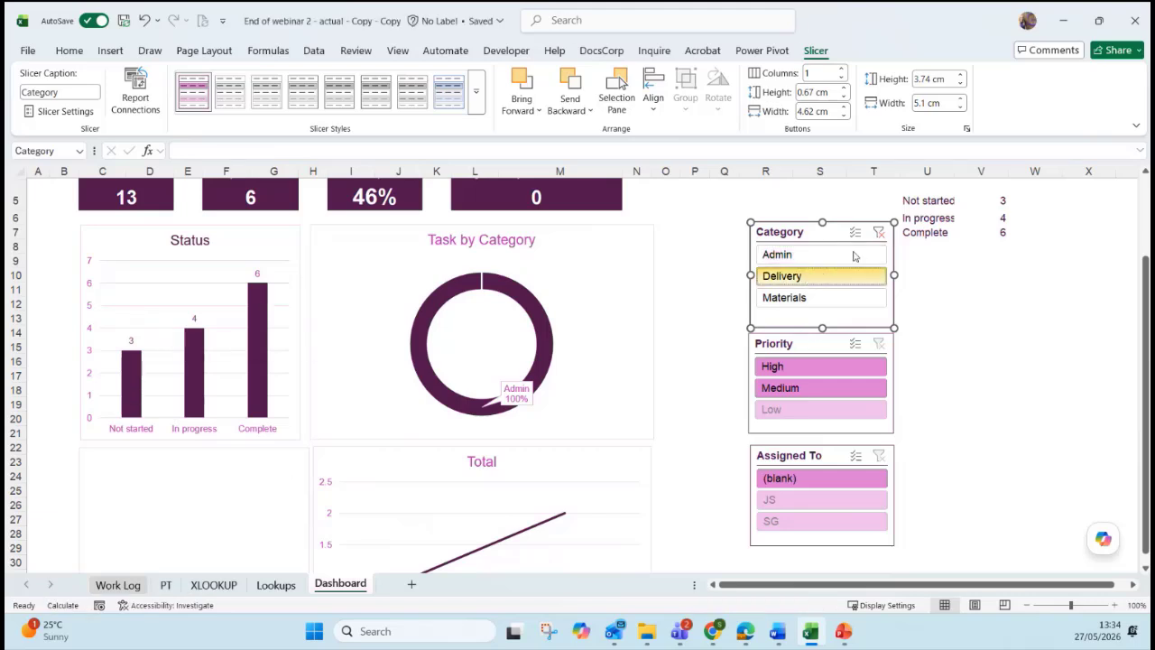
click(878, 233)
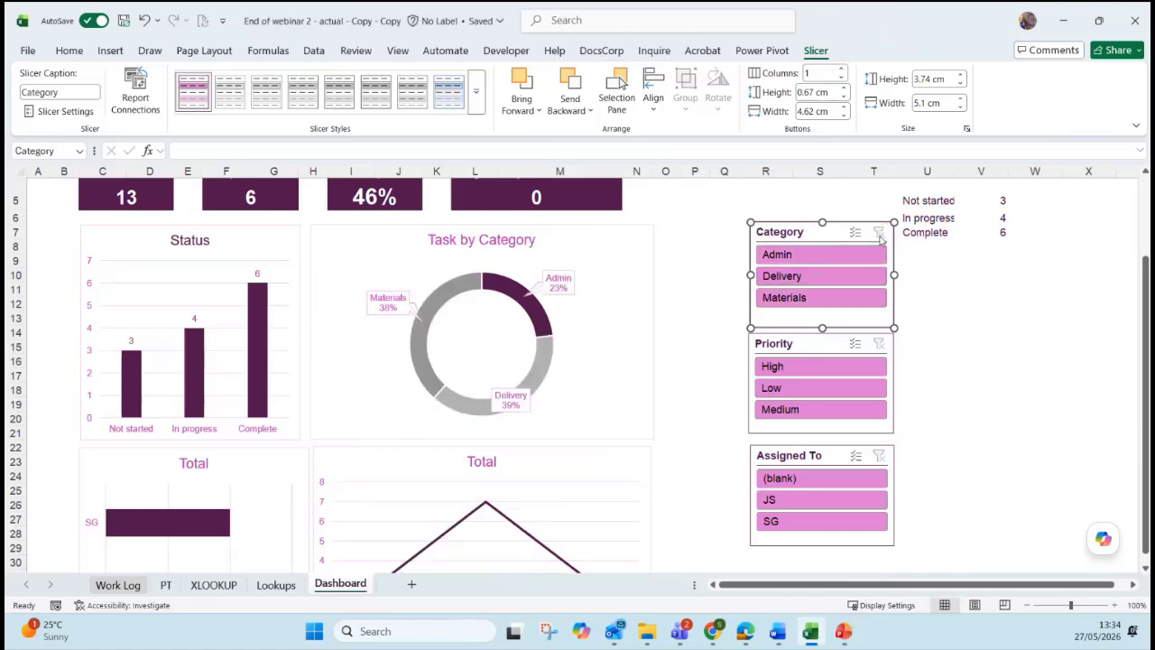
Connect the Priority slicer to the AssignedToPT and DueDatePT pivot tables too.
click(891, 368)
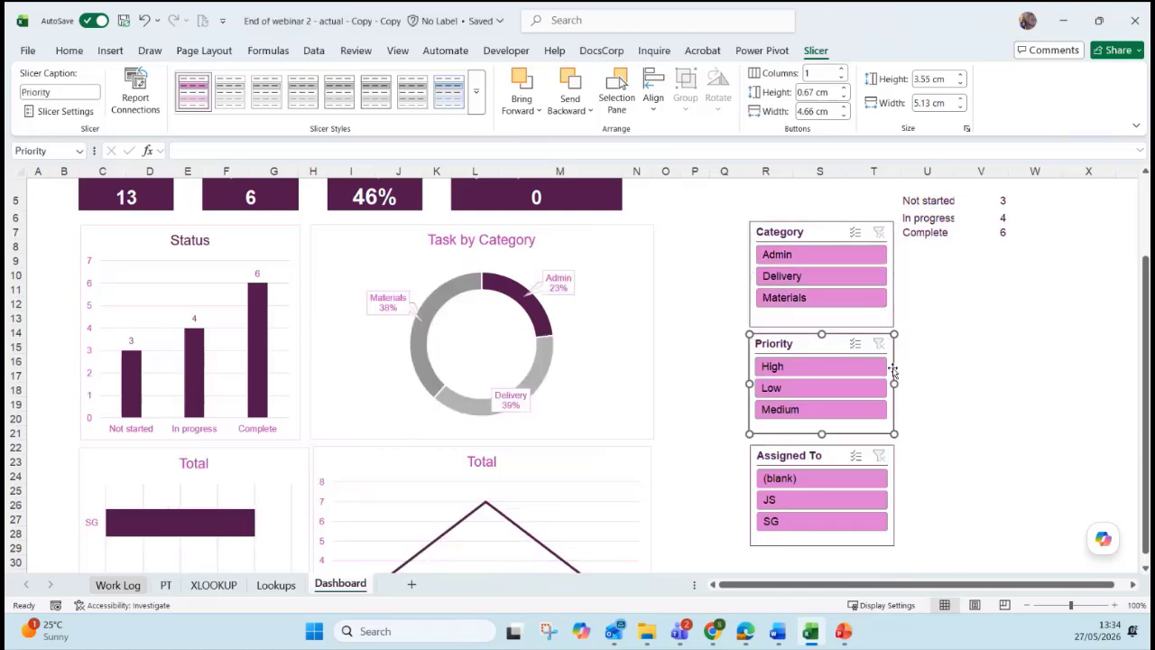
click(150, 115)
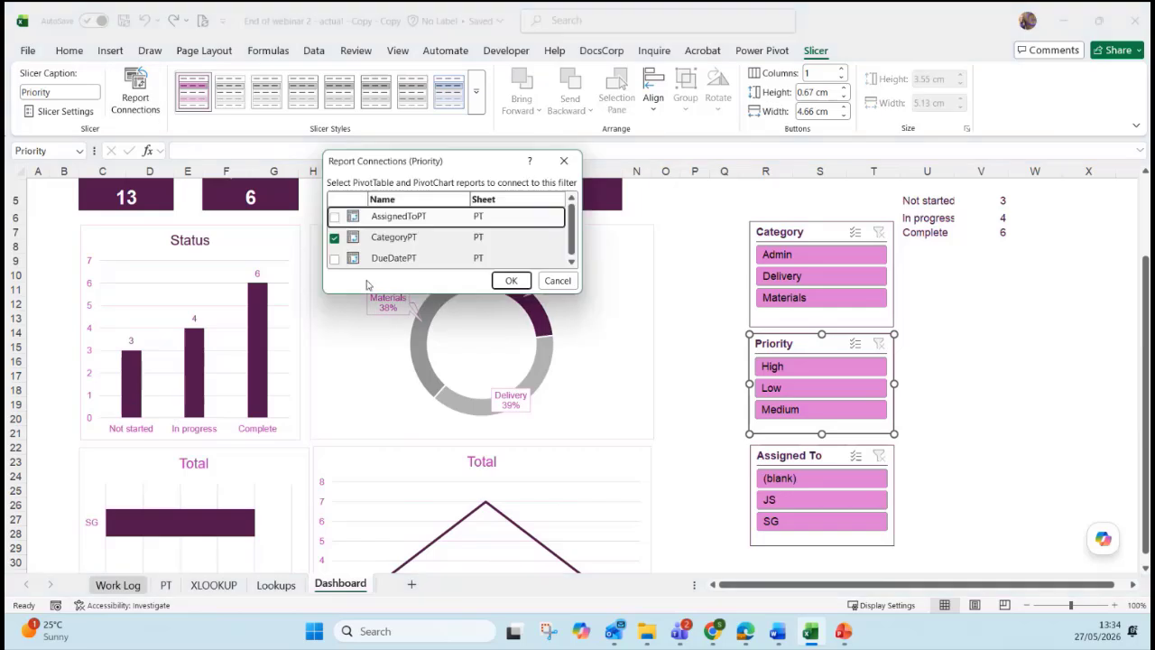
click(333, 216)
click(333, 258)
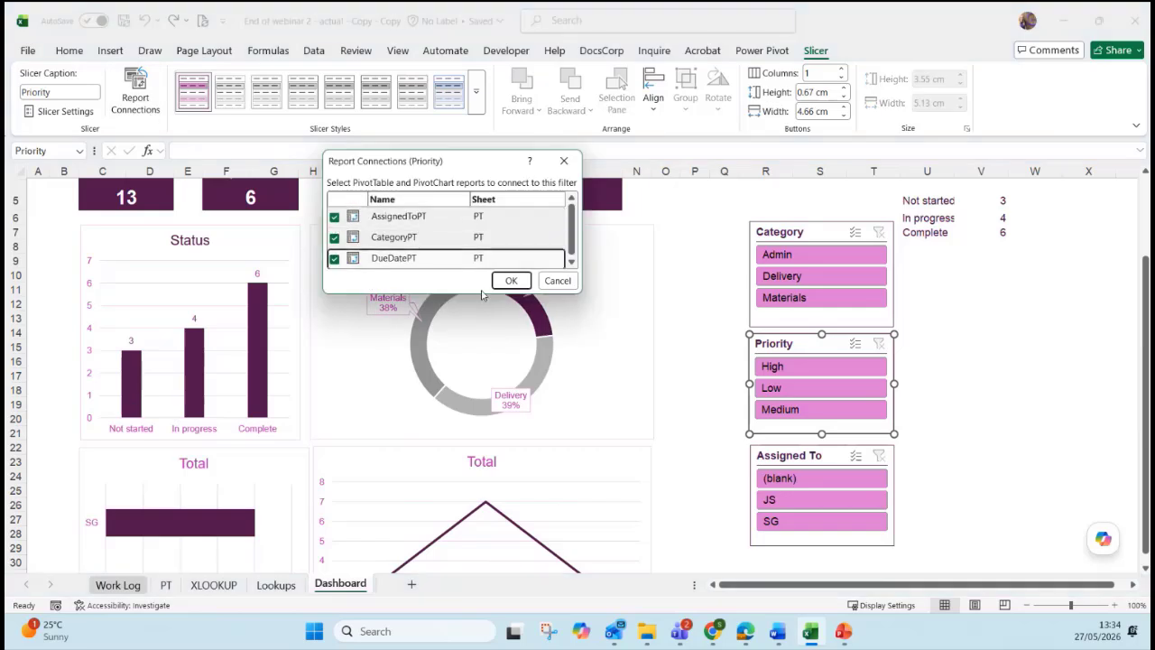
click(507, 280)
Connect the Assigned To slicer to the AssignedToPT and DueDatePT pivot tables too.
click(888, 460)
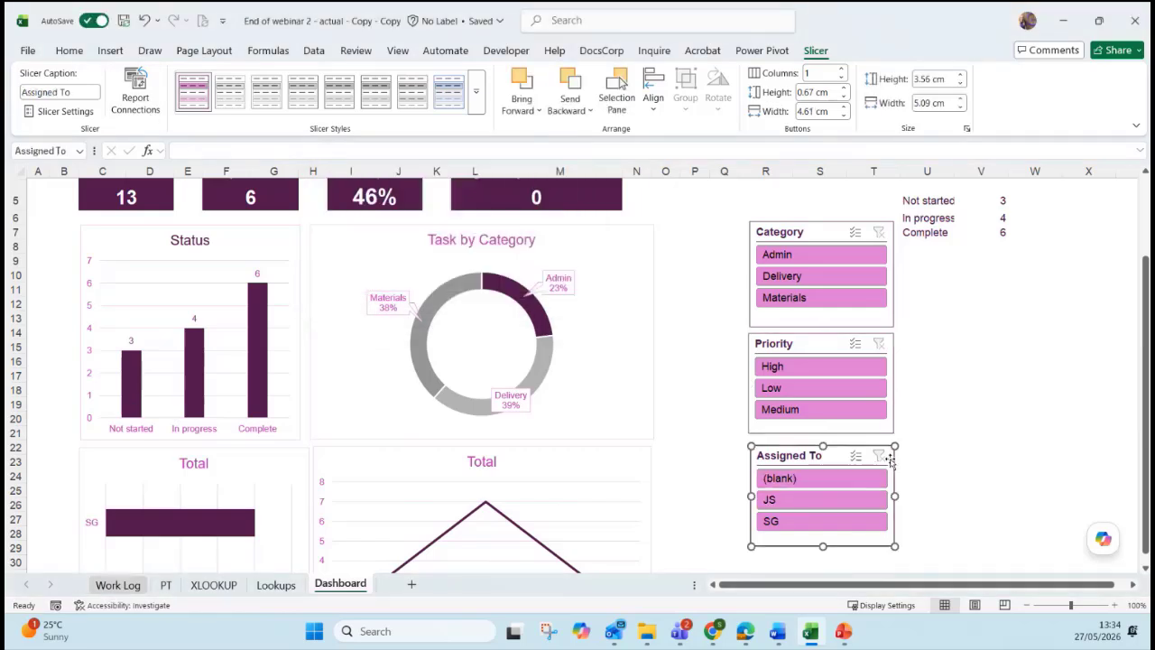
click(135, 97)
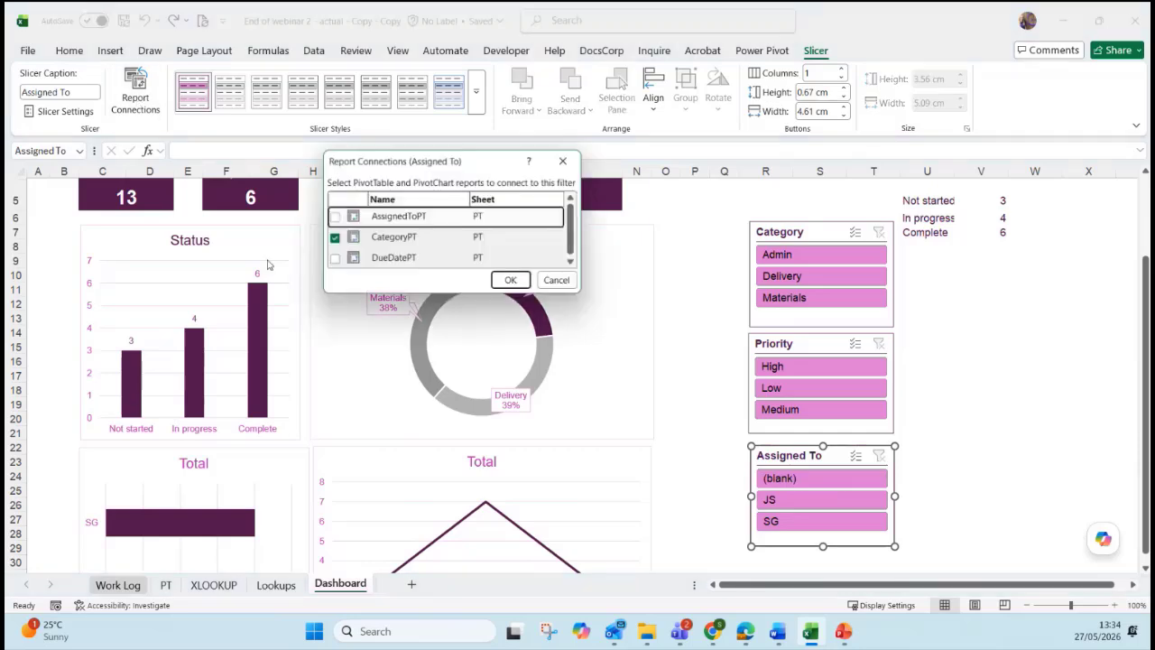
click(333, 217)
click(334, 259)
click(510, 280)
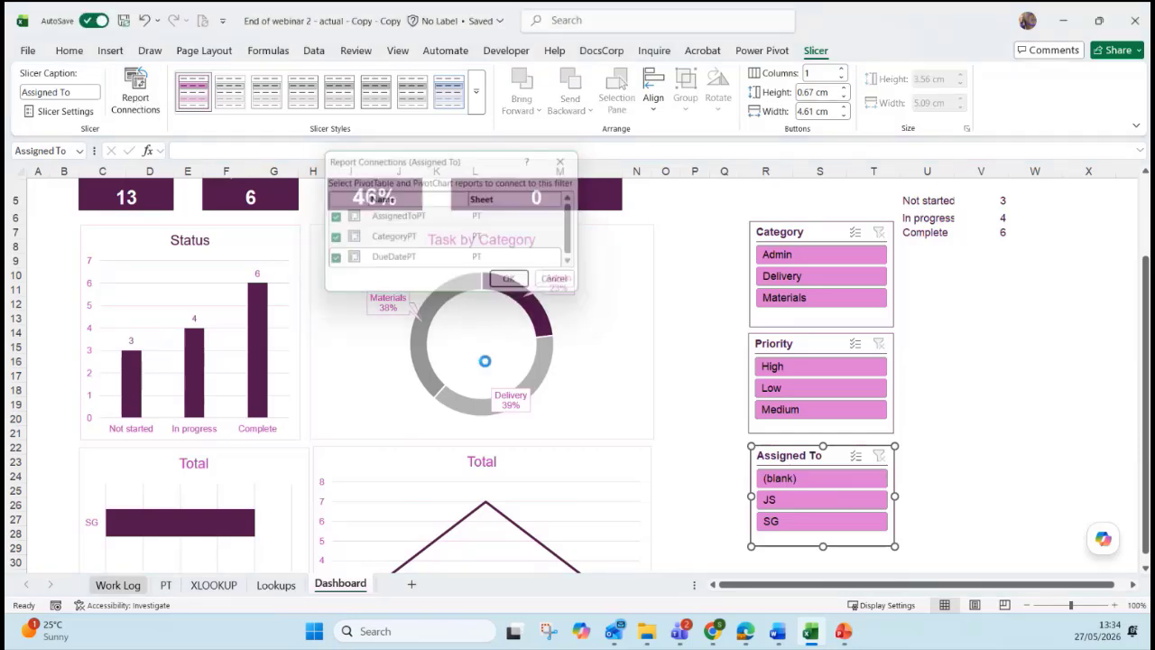
Test Low and High priority with a category filter, then clear the category and priority slicers.
click(803, 389)
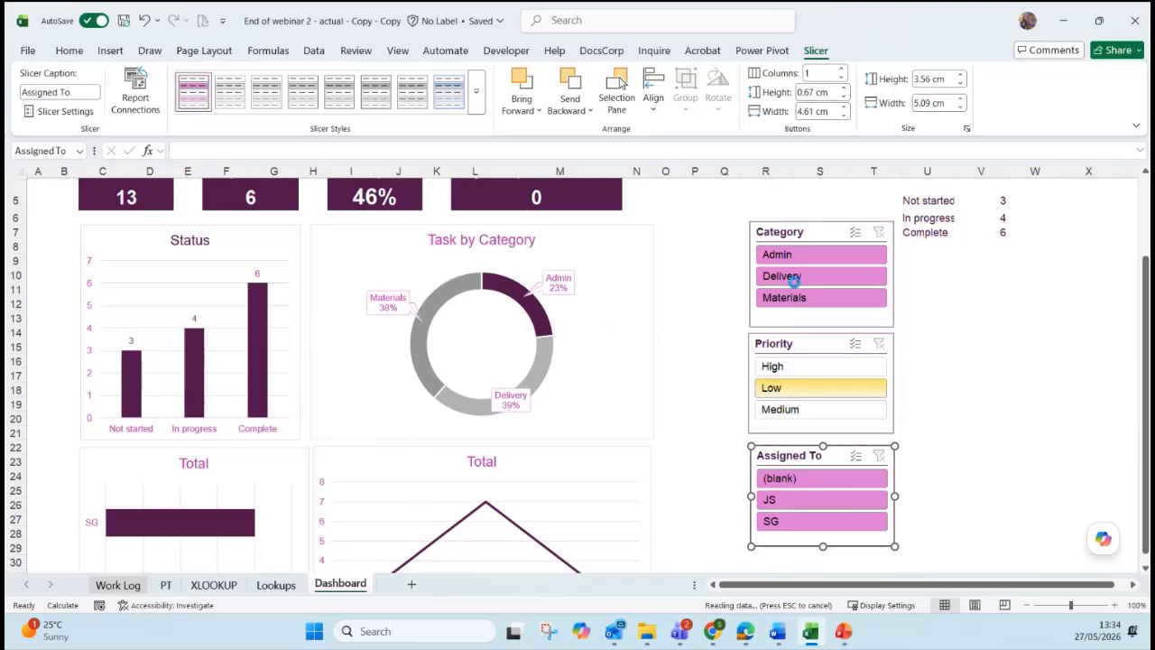
click(799, 276)
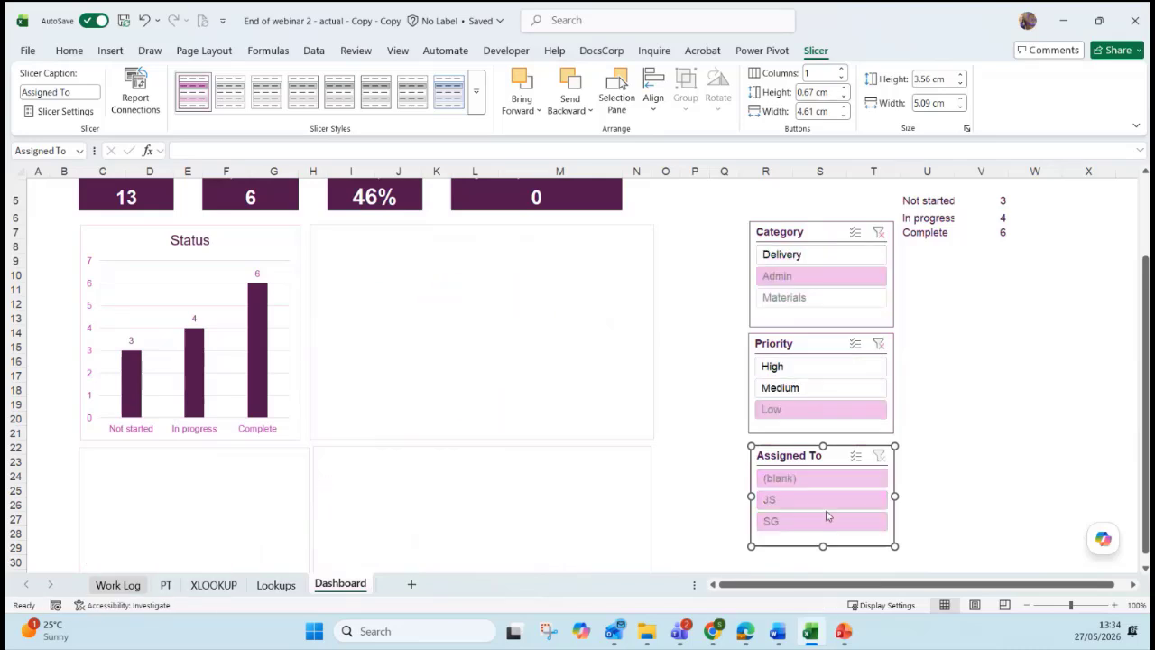
click(879, 343)
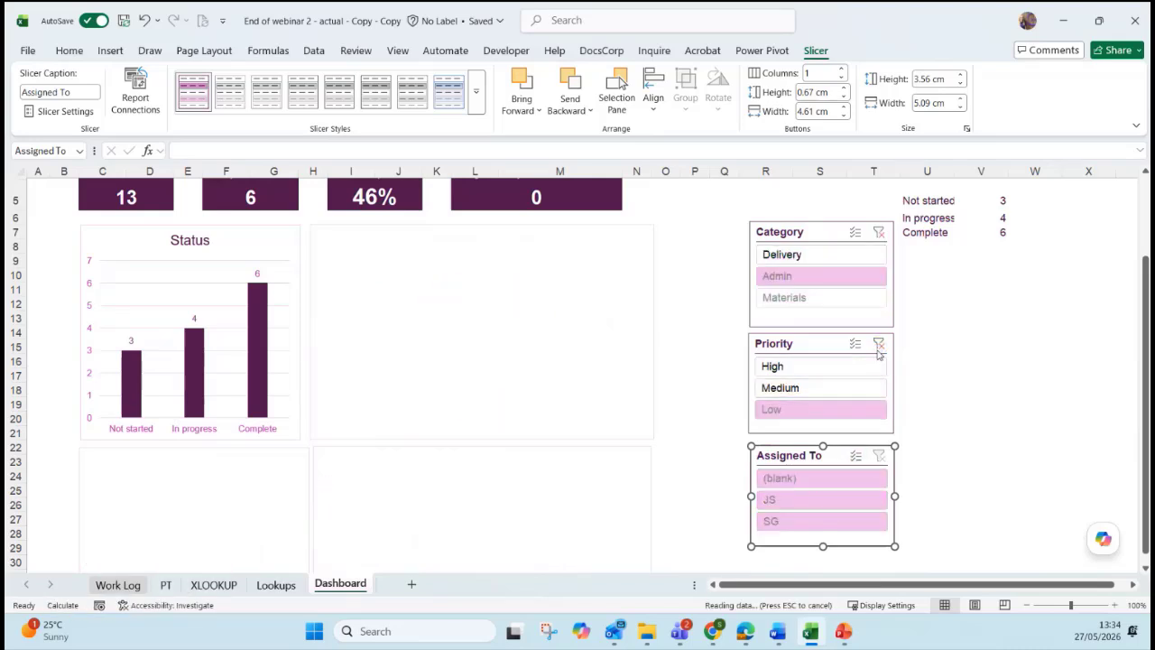
click(859, 374)
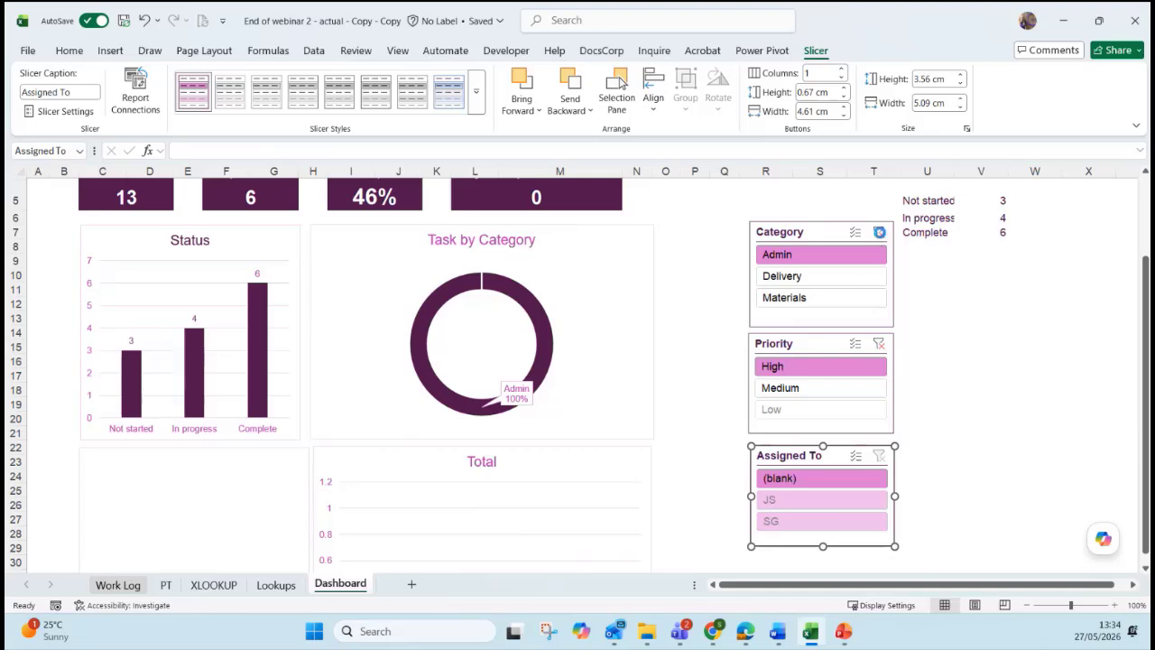
click(878, 233)
click(874, 342)
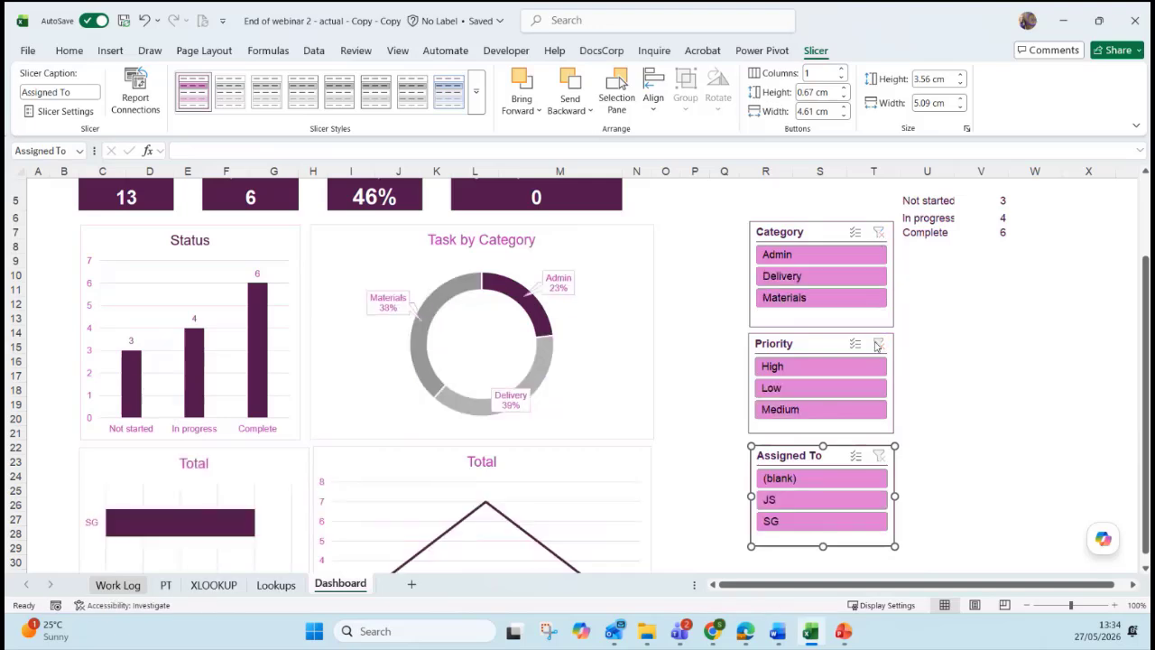
click(926, 318)
Glance at the Work Log sheet, then select the Dashboard's Task by Category chart to show its PivotChart Fields.
scroll(889, 342, up, 2)
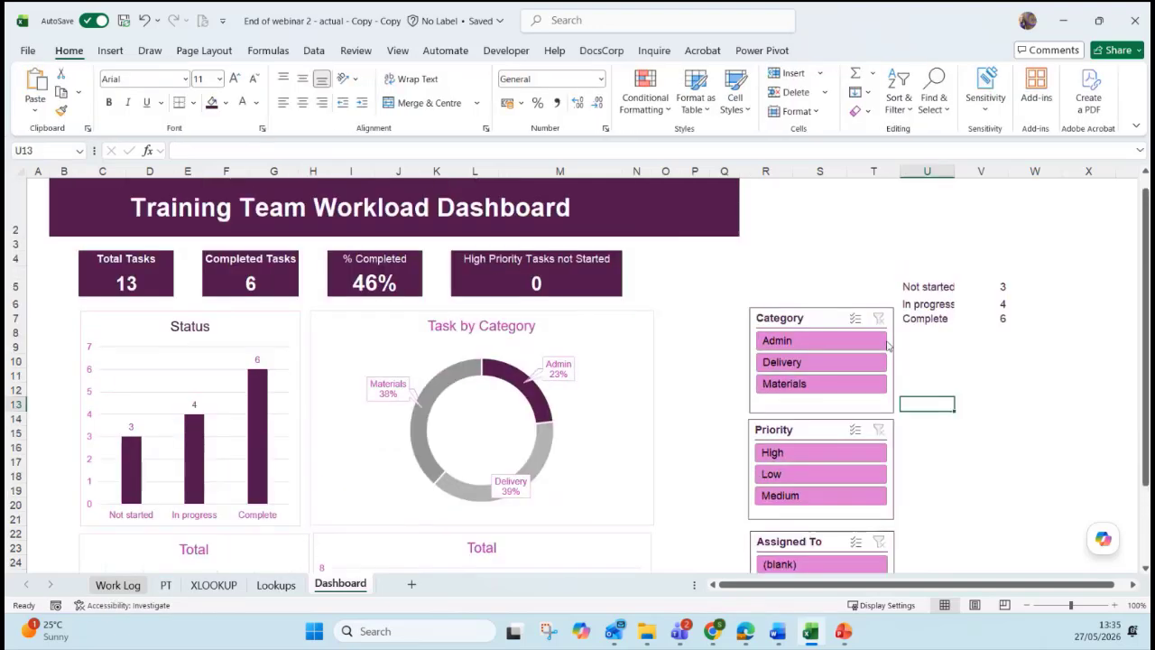
scroll(889, 342, down, 1)
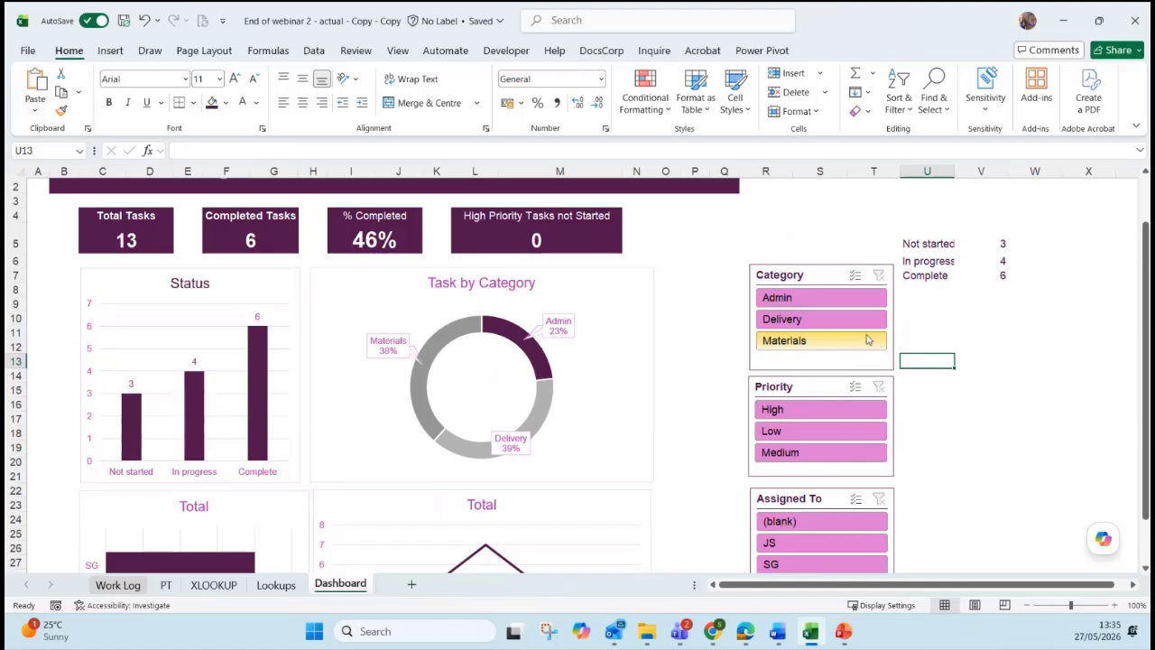
key(alt+Tab)
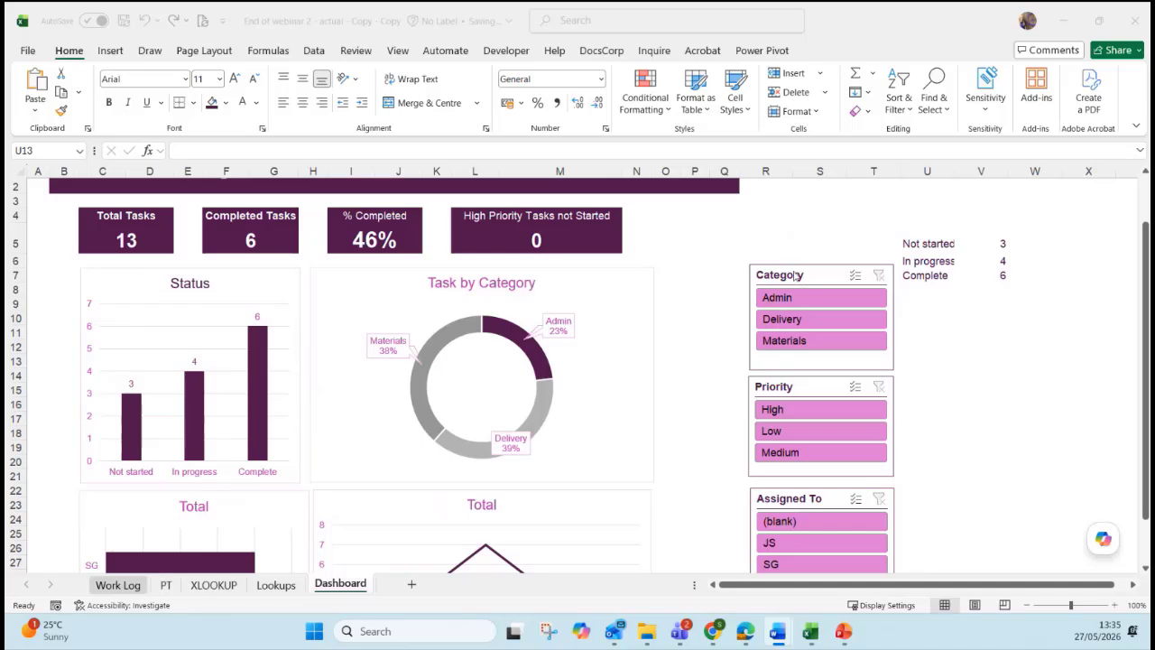
key(alt+Tab)
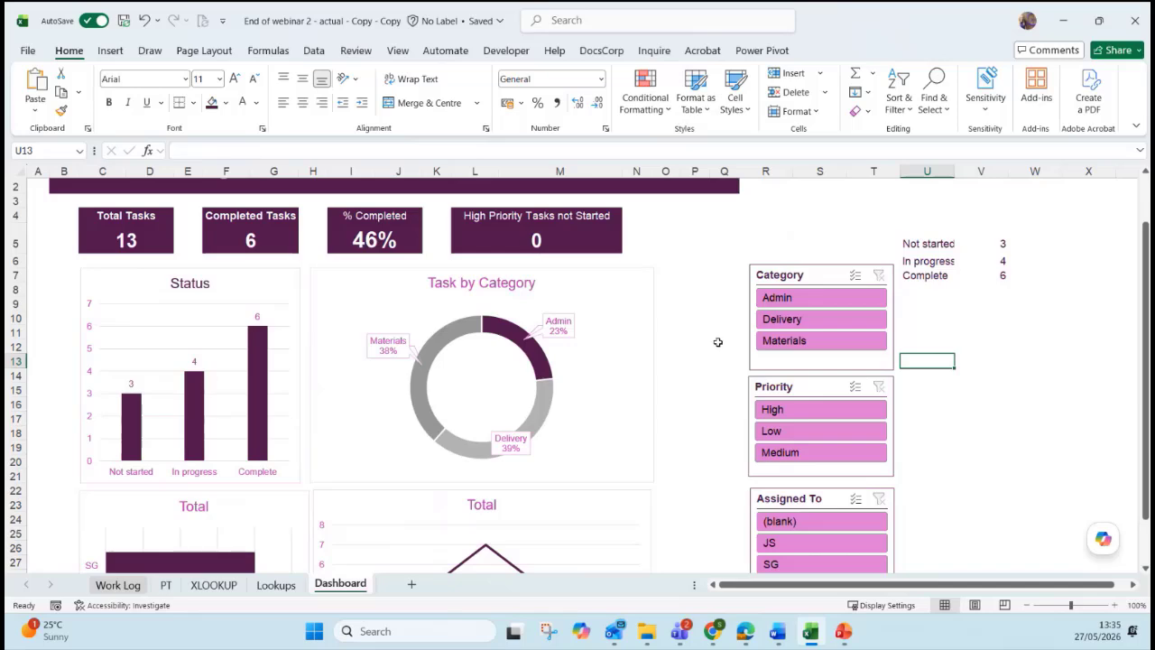
click(115, 587)
click(334, 588)
click(627, 315)
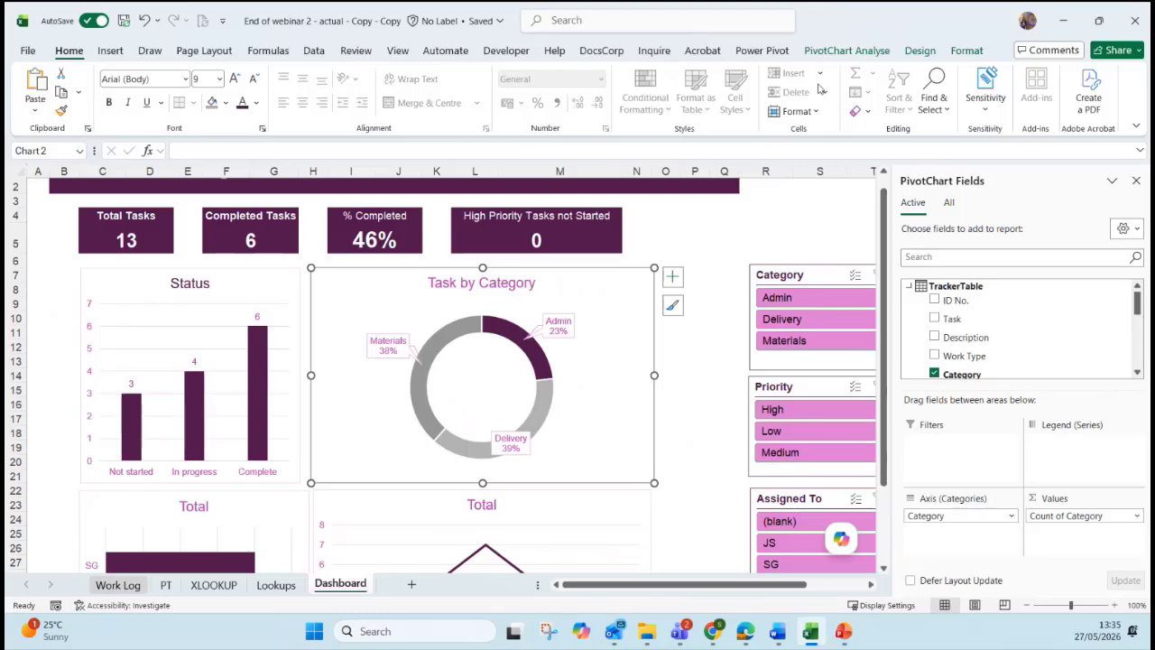
Refresh all pivot tables and data in the workbook from PivotChart Analyse.
click(823, 52)
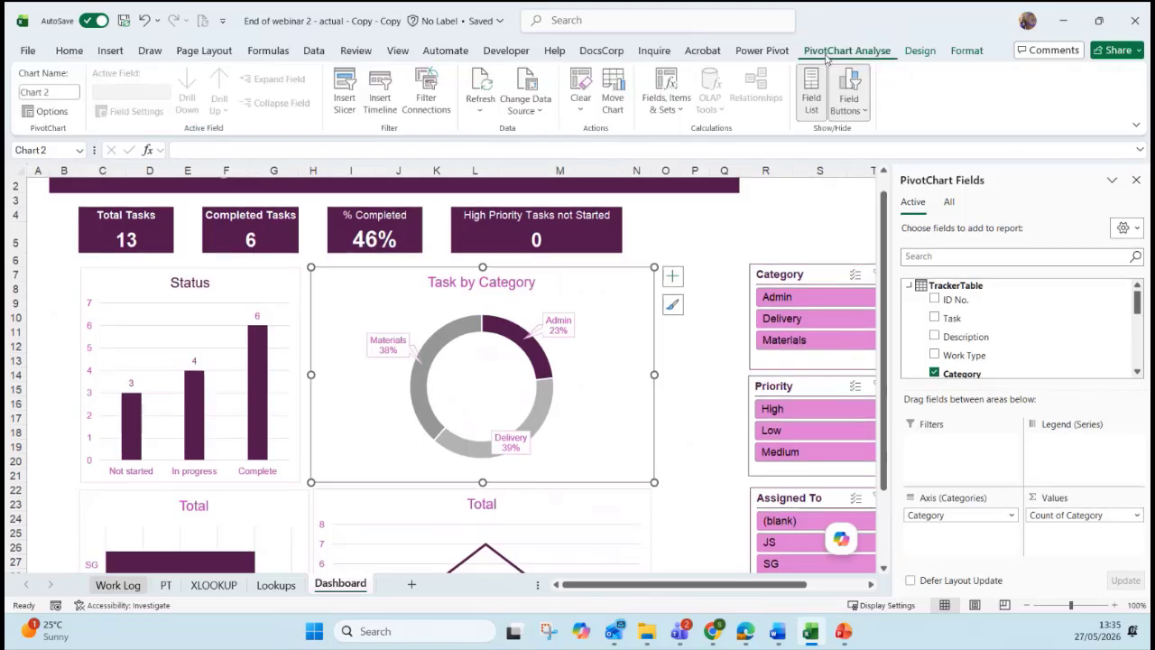
click(480, 107)
click(508, 157)
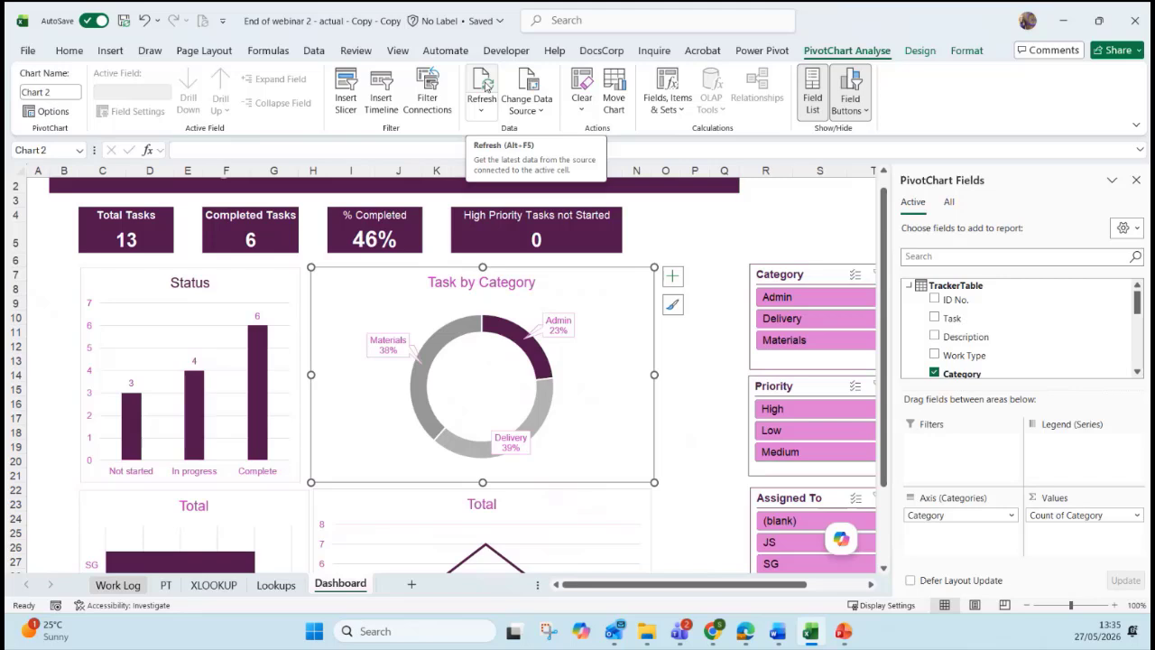
Close the PivotChart Fields pane and look over the chart Design options.
click(1137, 182)
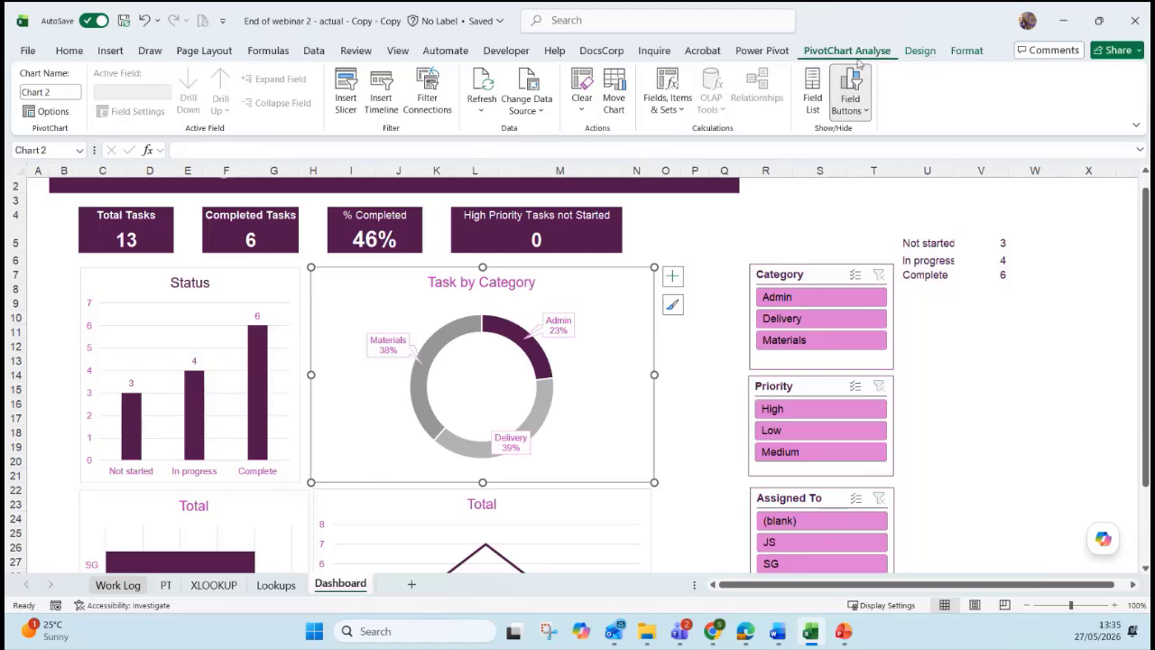
click(920, 50)
click(866, 53)
Open PivotTable Options for the Assigned To pivot table on the PT sheet.
click(165, 585)
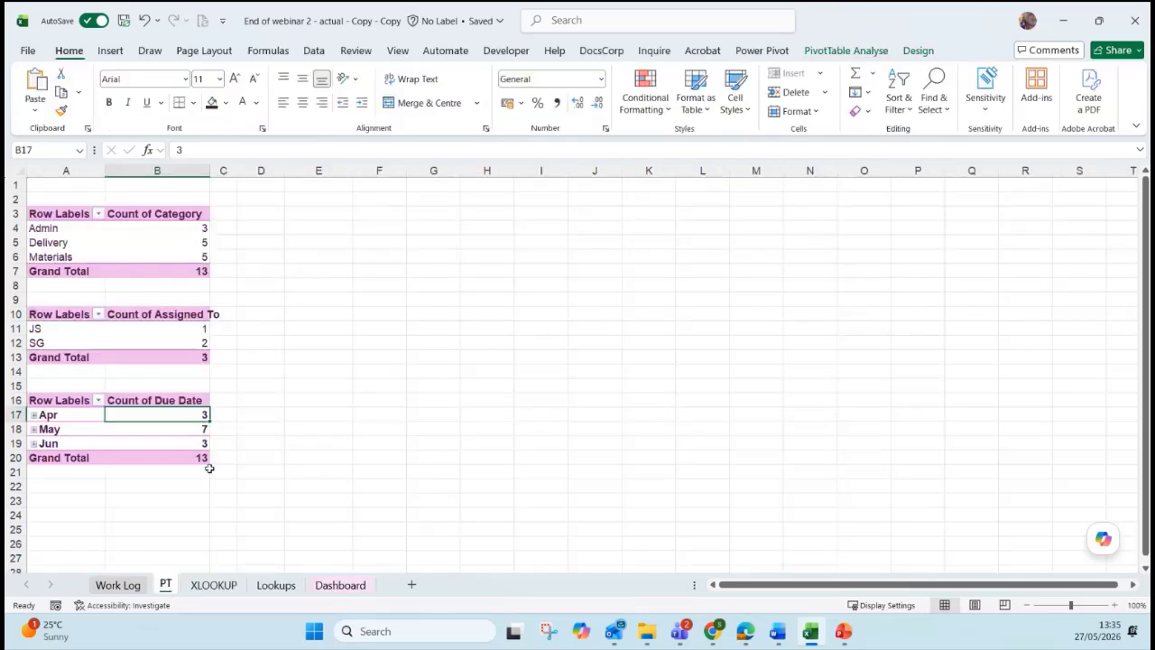
click(182, 343)
click(853, 56)
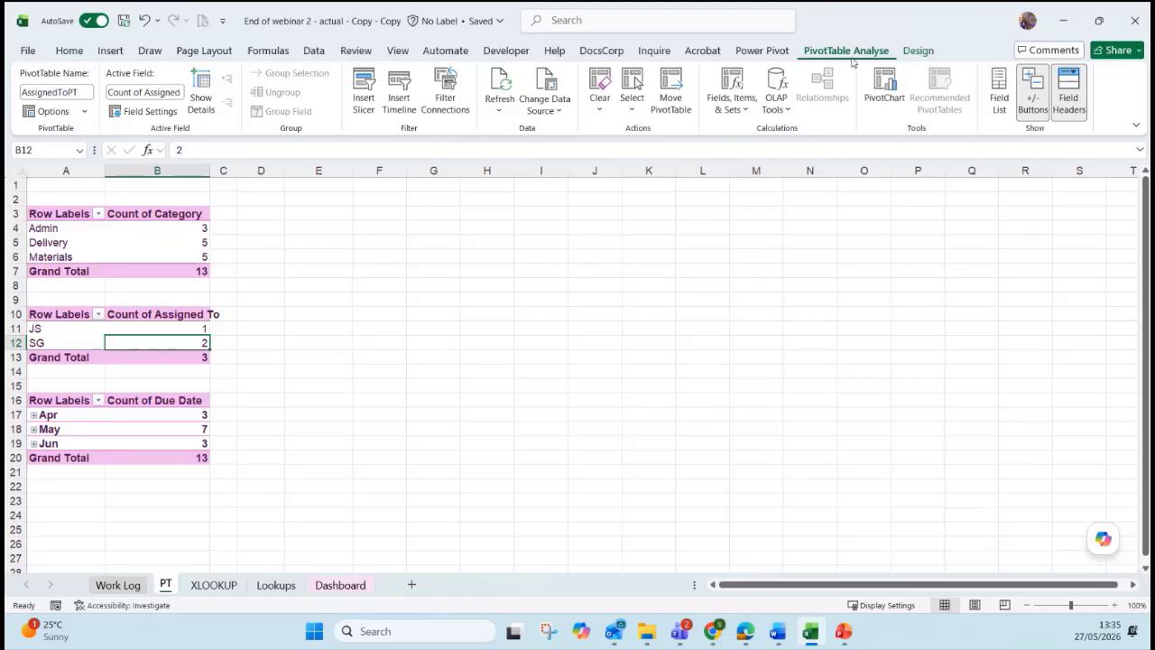
click(45, 112)
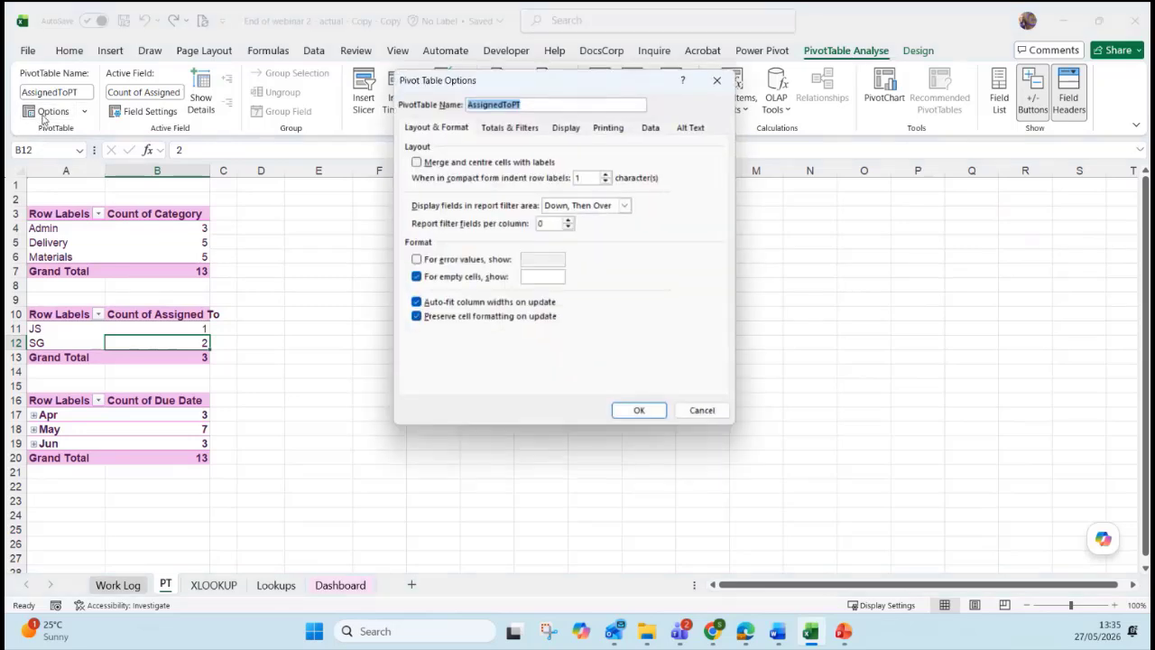
Review the option tabs, tick refresh data when opening the file, then cancel the dialog.
click(510, 131)
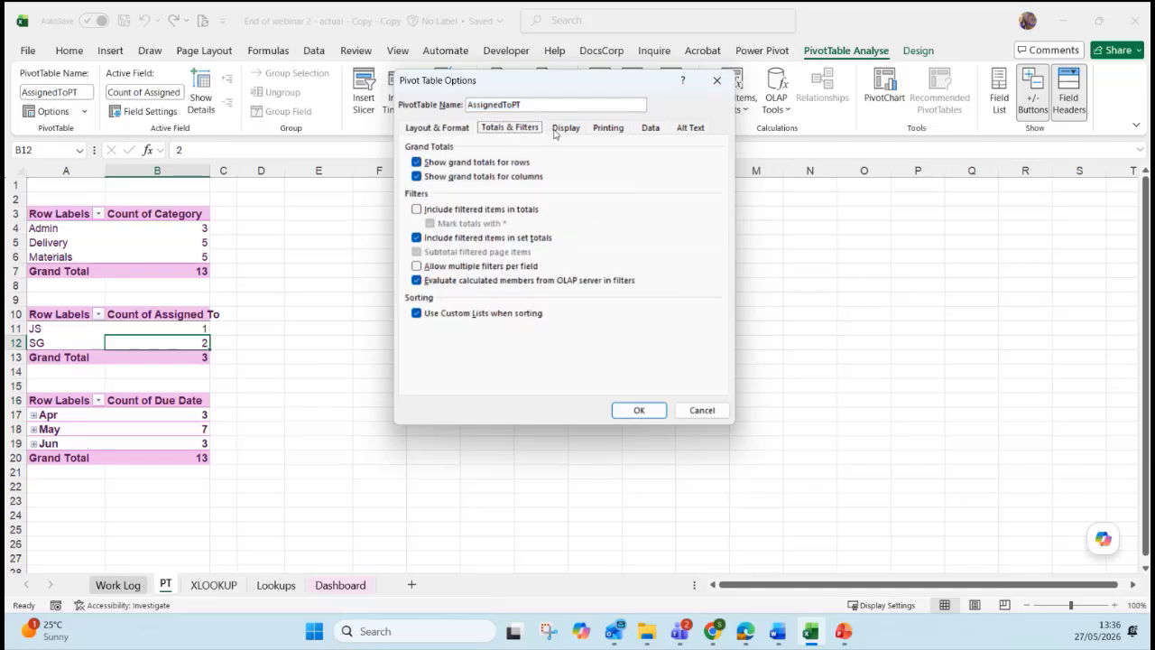
click(555, 130)
click(610, 132)
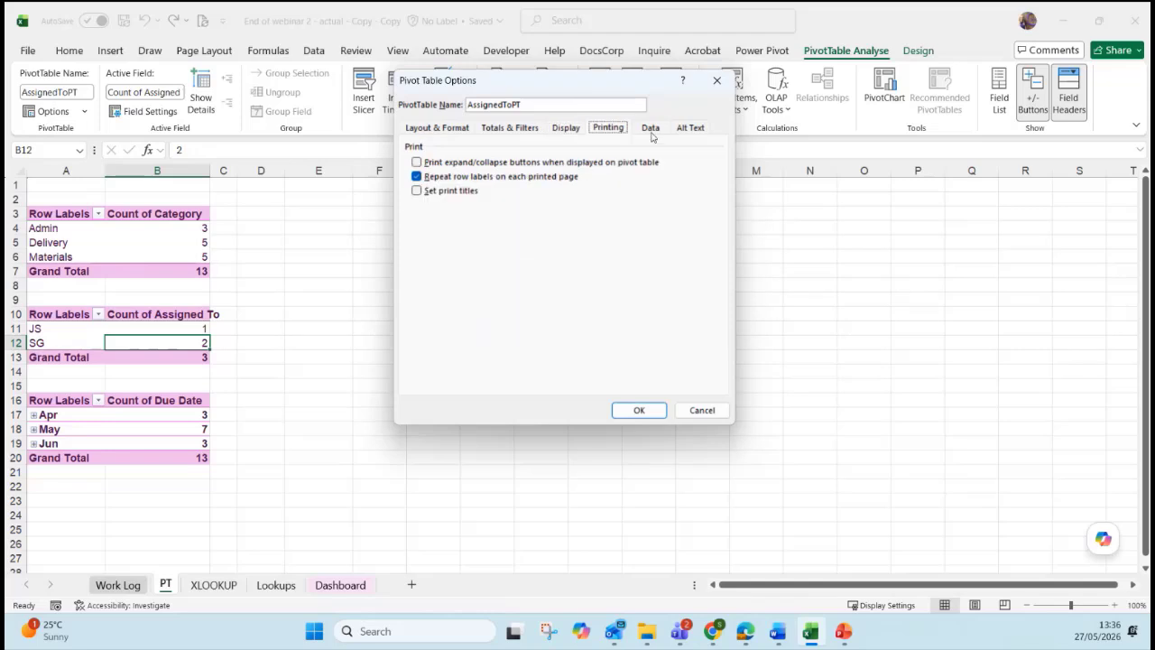
click(650, 132)
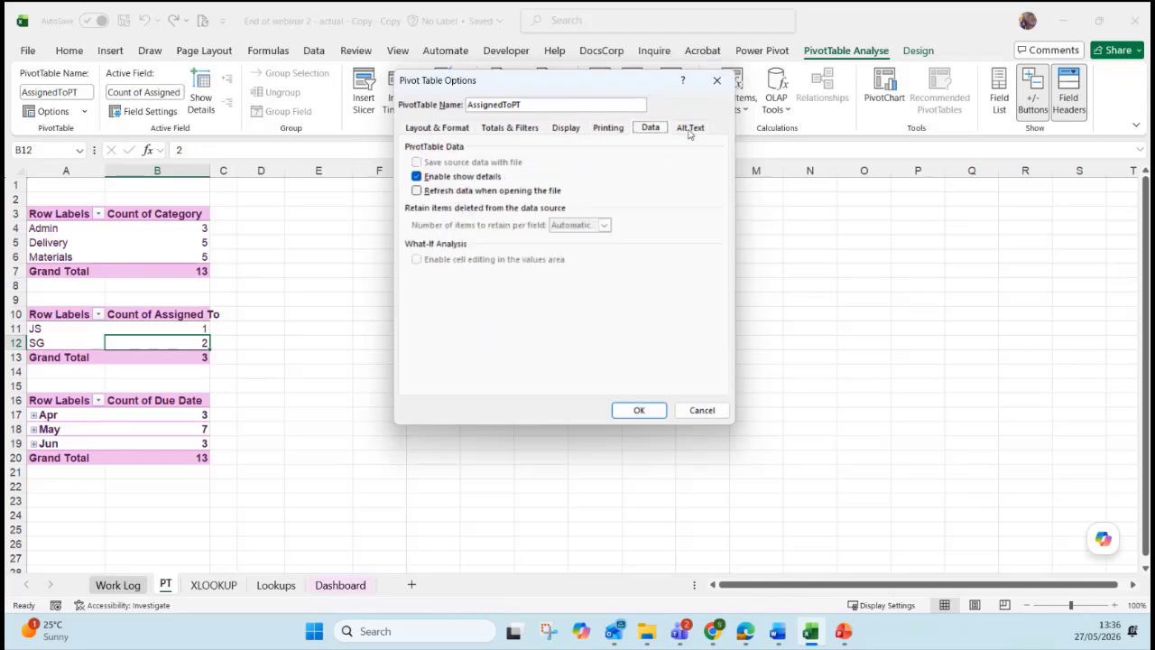
click(415, 192)
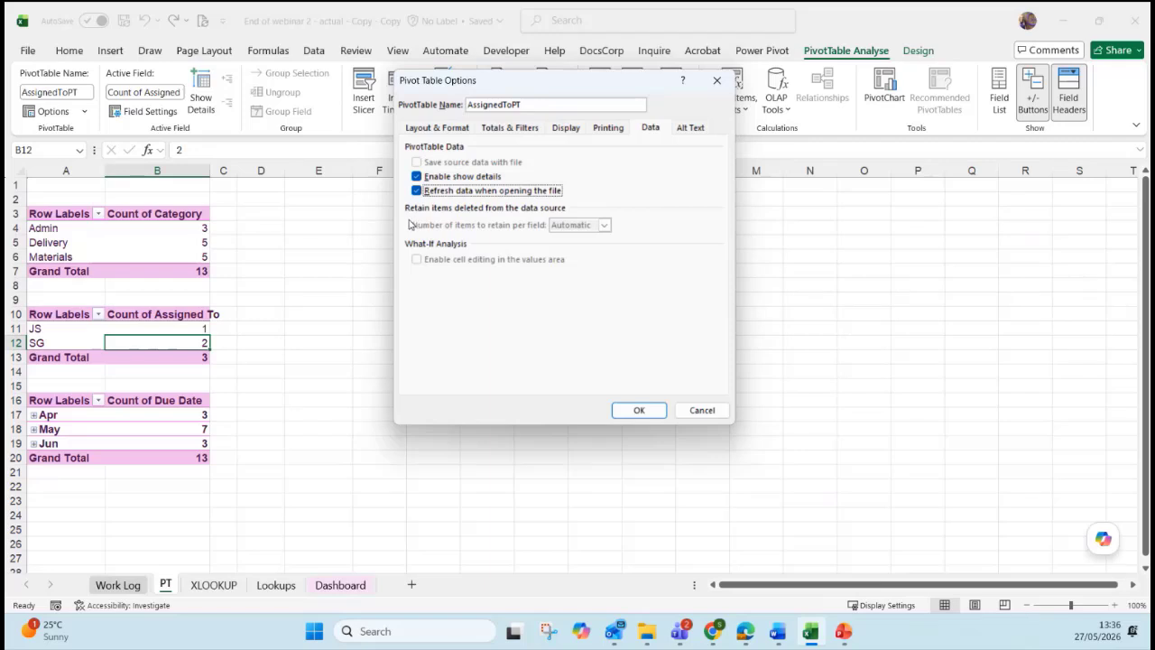
click(701, 410)
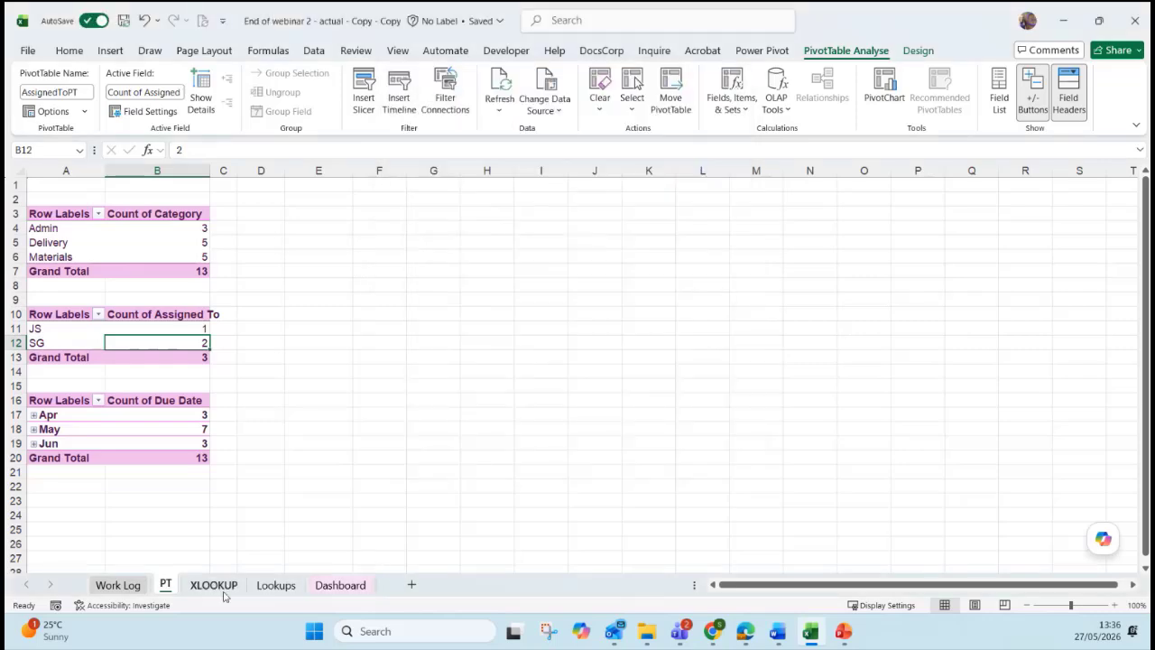
click(214, 585)
Return to the Dashboard sheet, select cell R2, then the Task by Category chart.
click(276, 584)
click(340, 585)
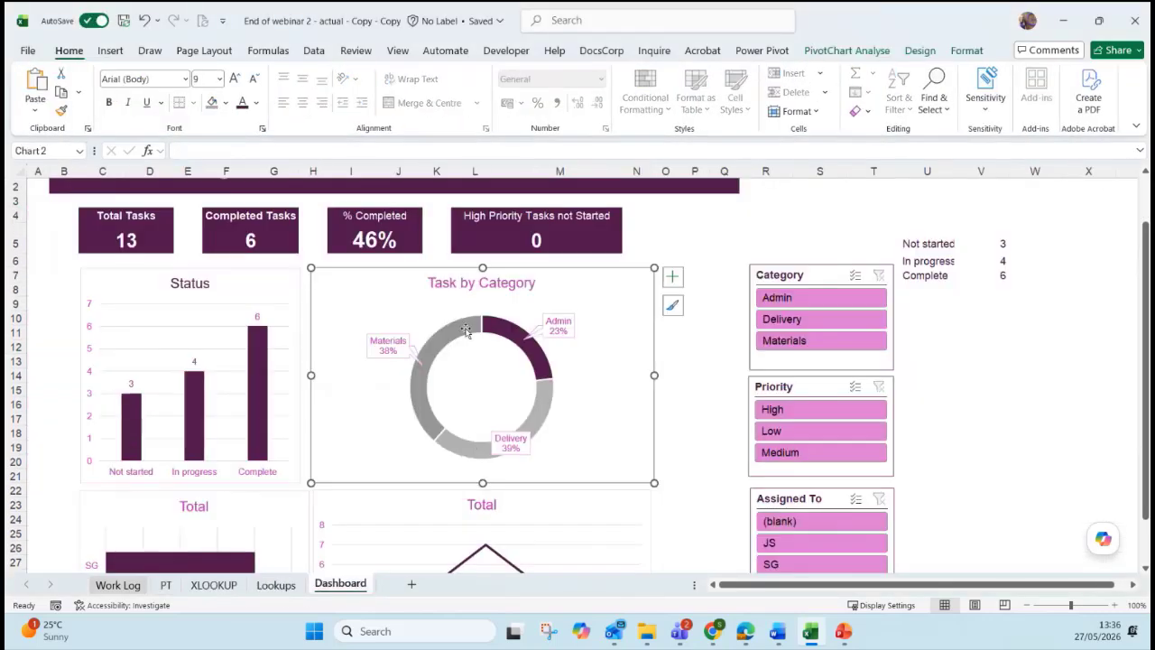
mouse_move(483, 322)
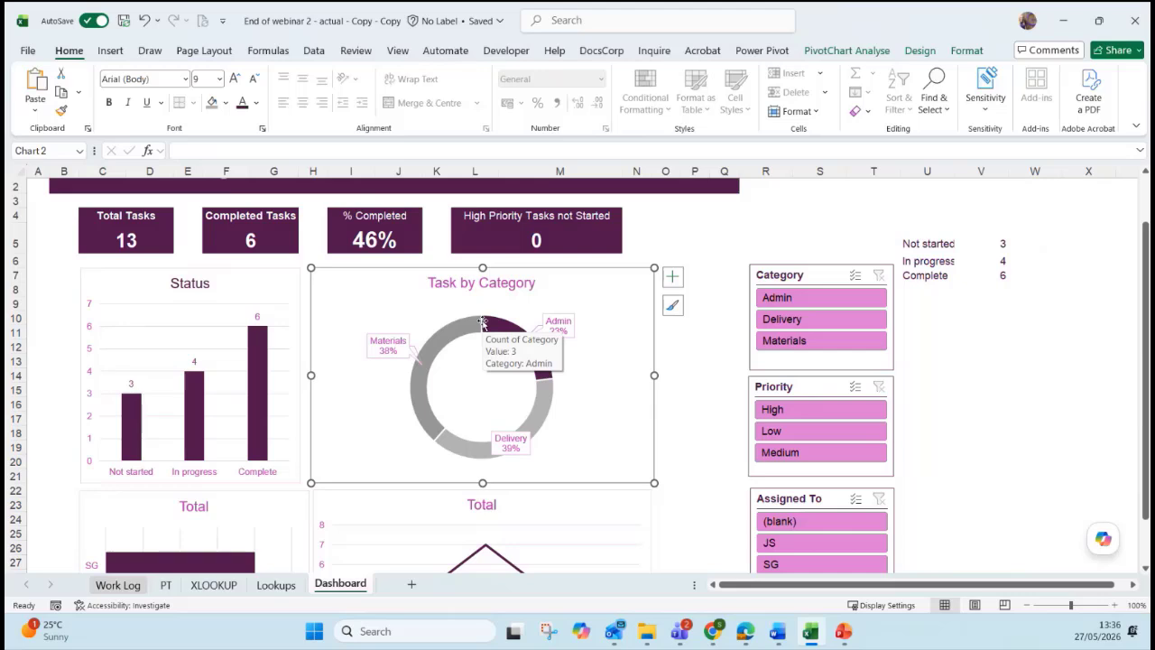
scroll(632, 271, up, 2)
click(767, 231)
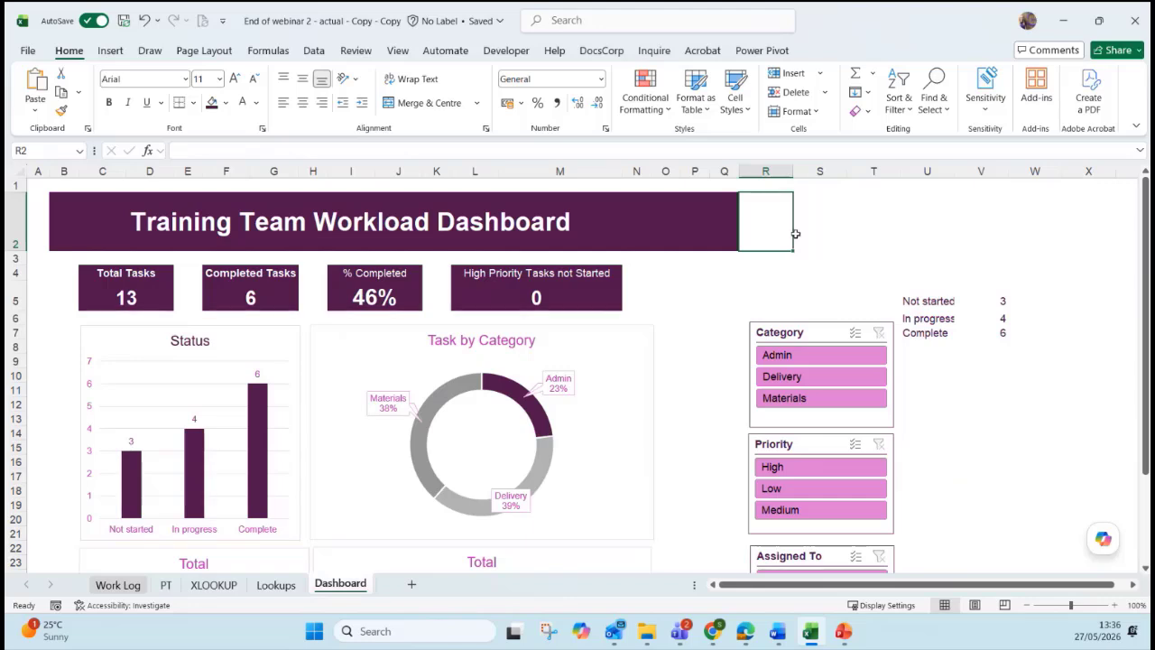
click(646, 351)
Check PivotChart Analyse, deselect the chart, and open the Automate tab's New Script choices.
click(846, 49)
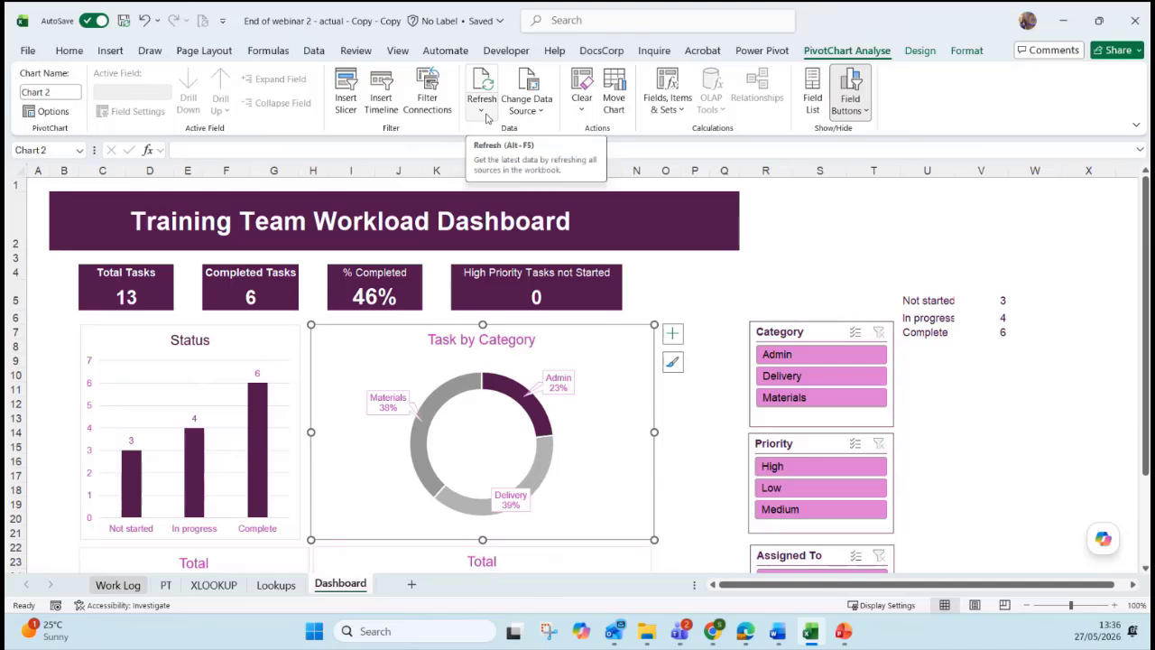
click(696, 272)
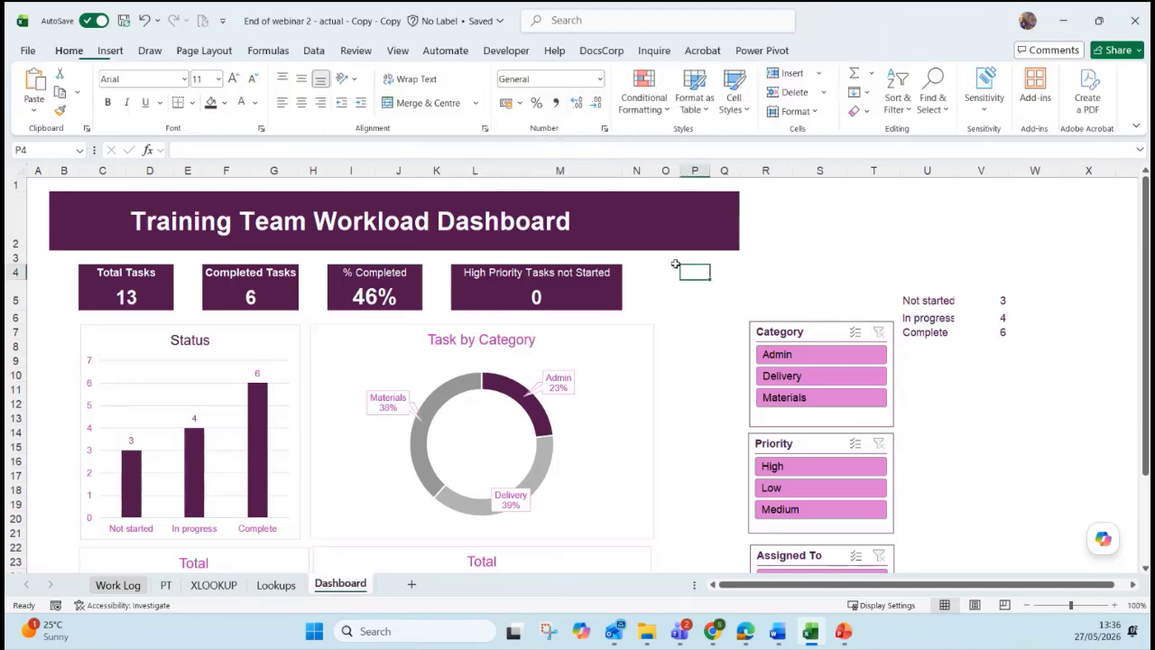
click(437, 52)
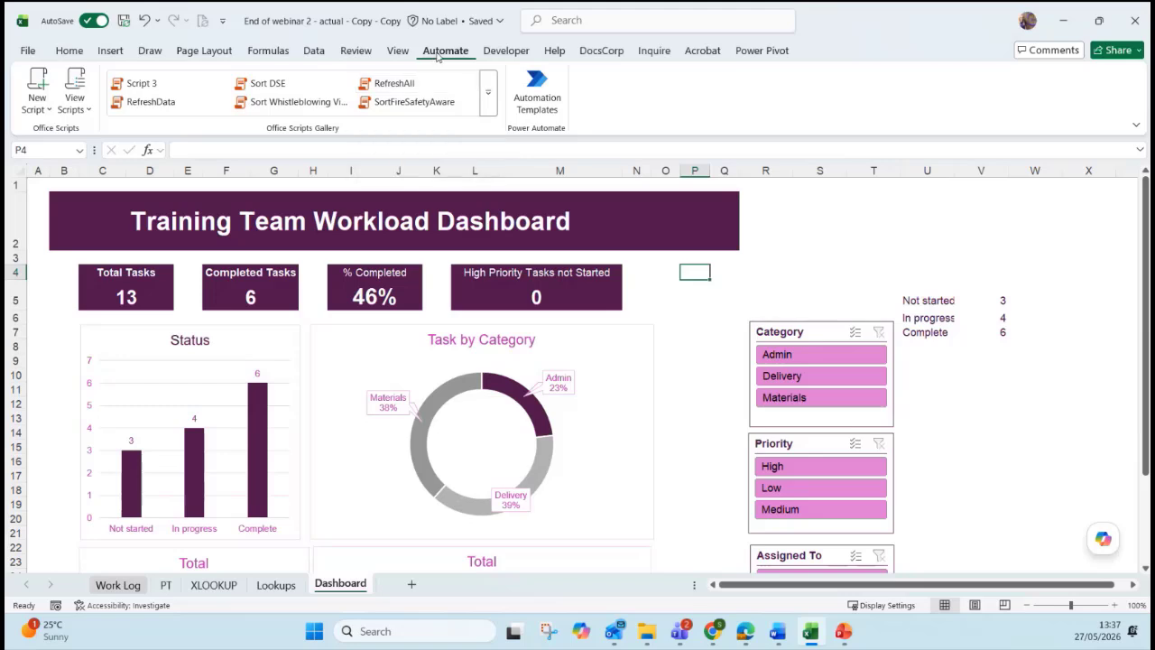
click(38, 111)
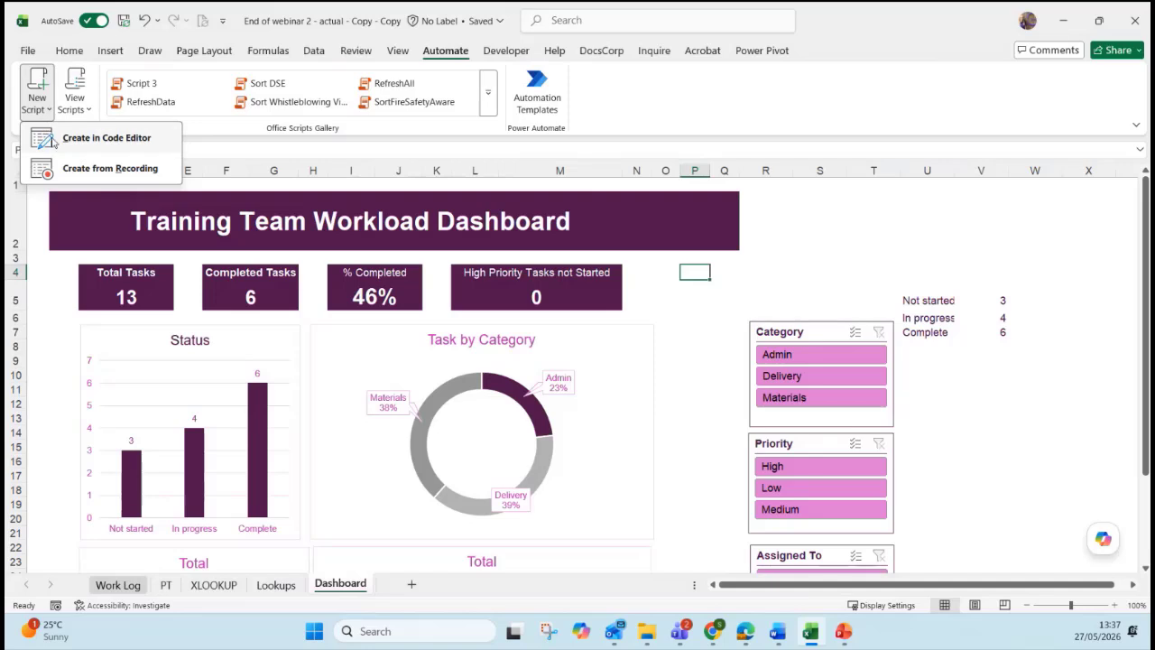
Record a script that runs Refresh All from the Task by Category pivot chart, then stop recording.
click(120, 173)
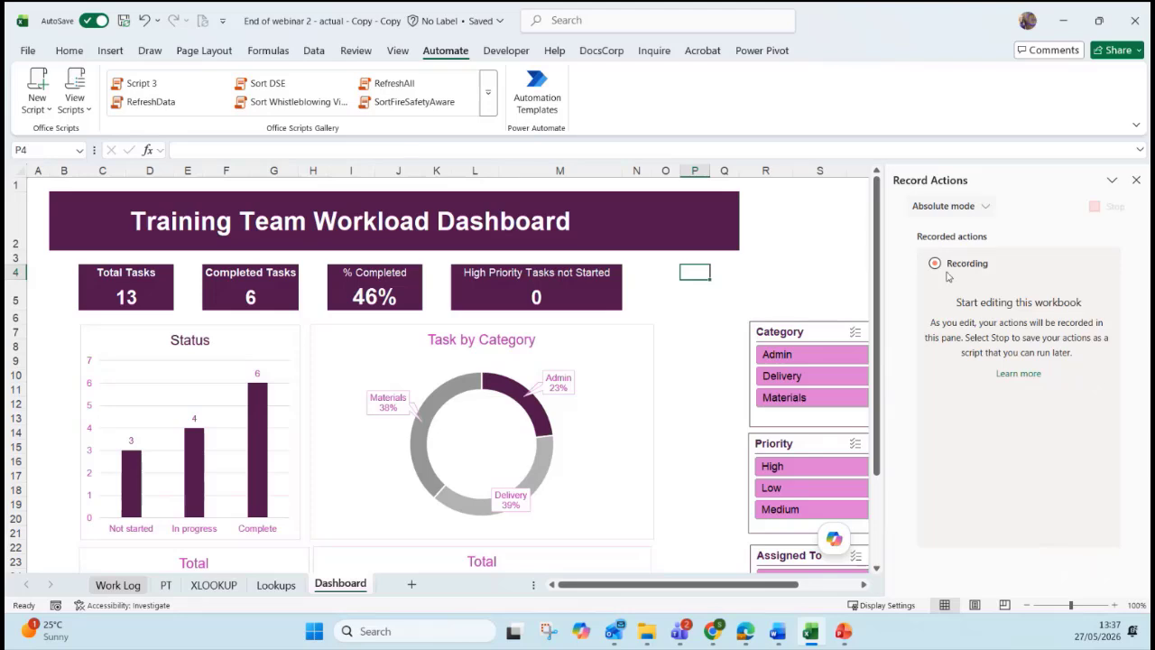
click(647, 382)
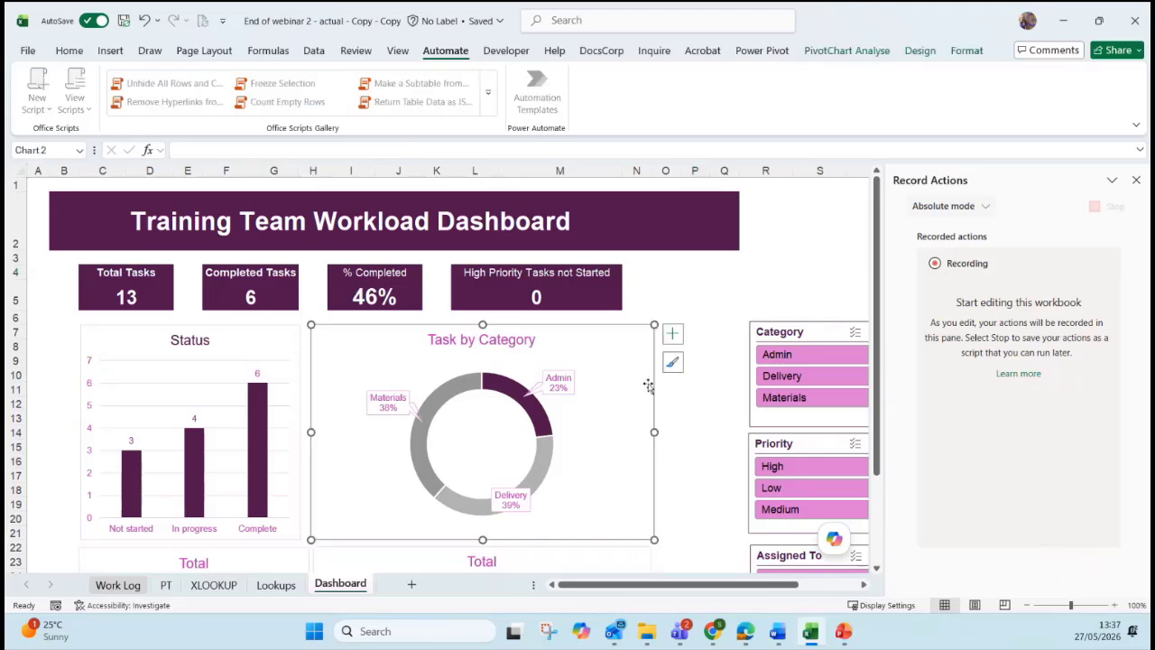
click(850, 52)
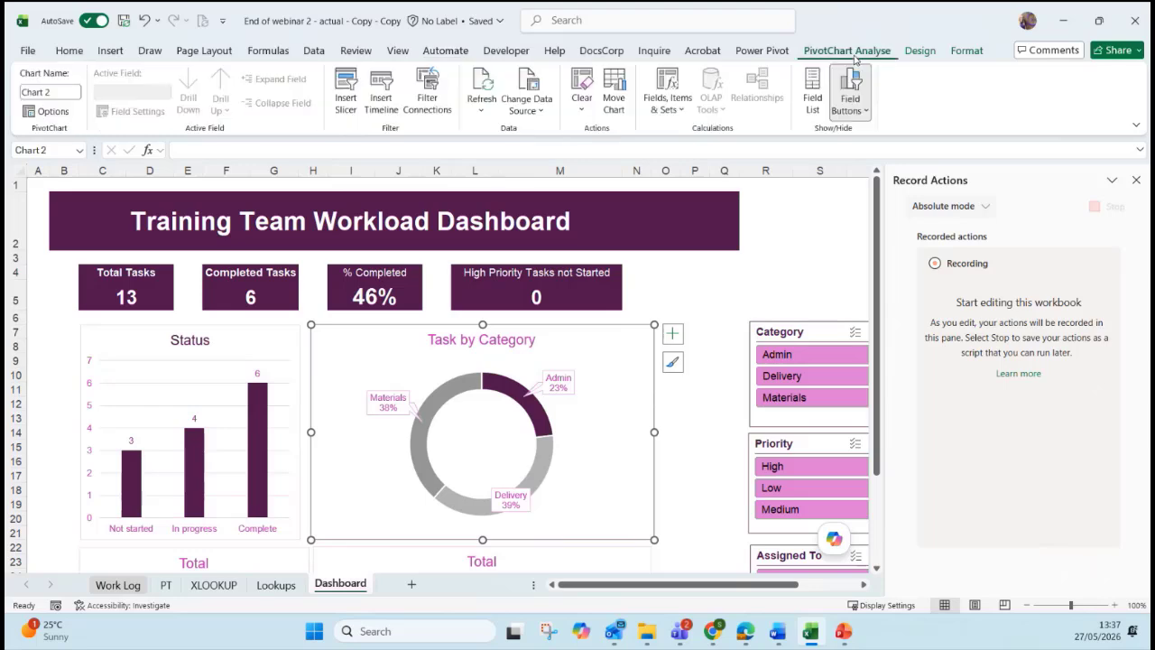
click(482, 114)
click(490, 148)
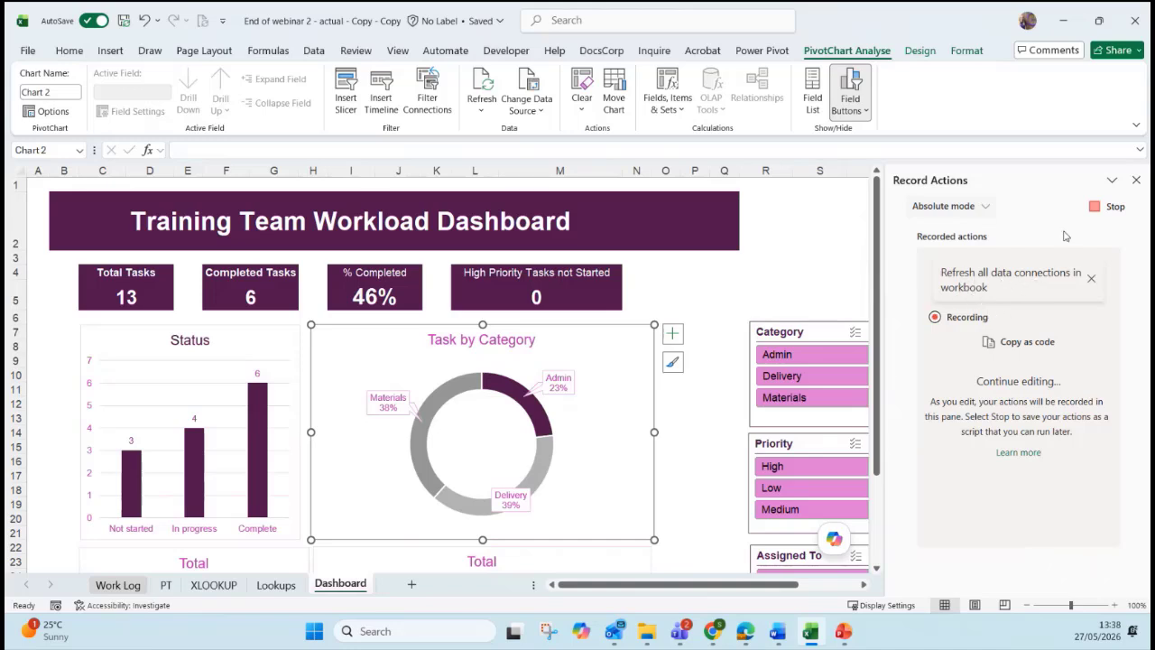
click(1109, 206)
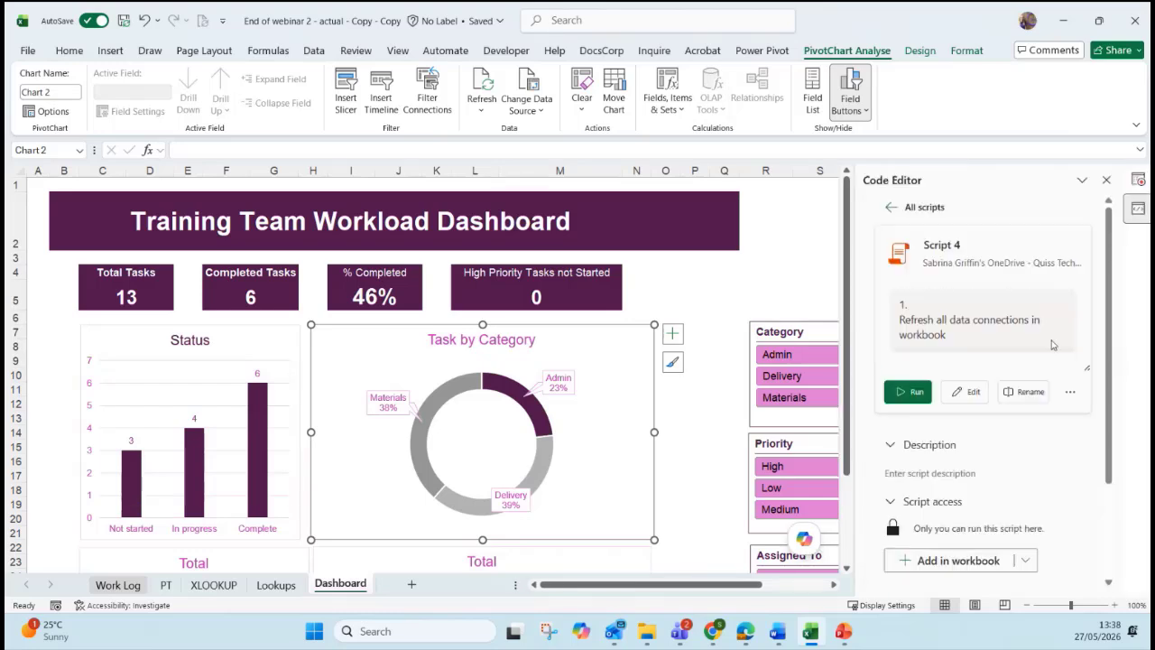
Rename Script 4 to RefreshData123 and scroll down to the Add in workbook option.
click(961, 248)
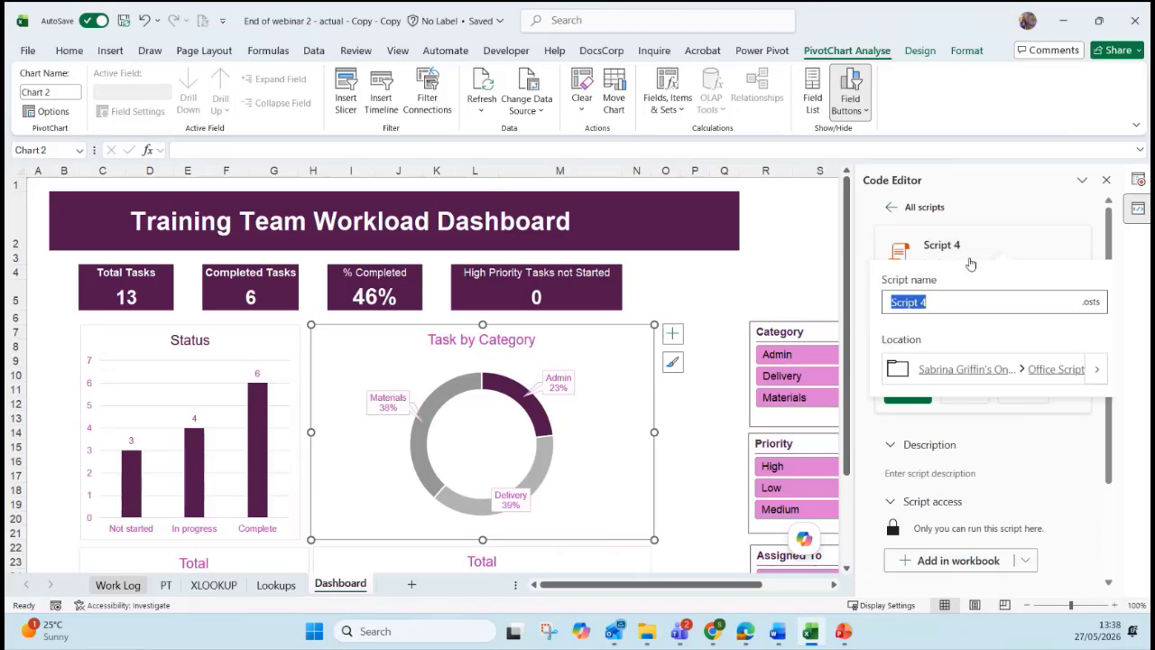
text(RefreshData123)
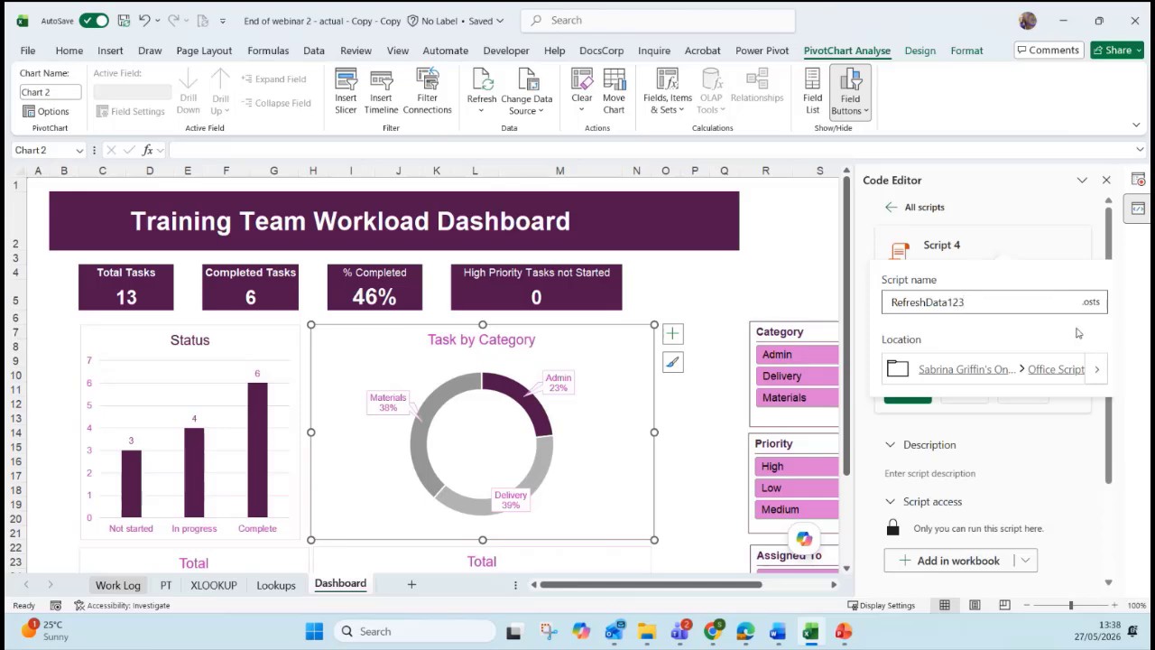
key(Return)
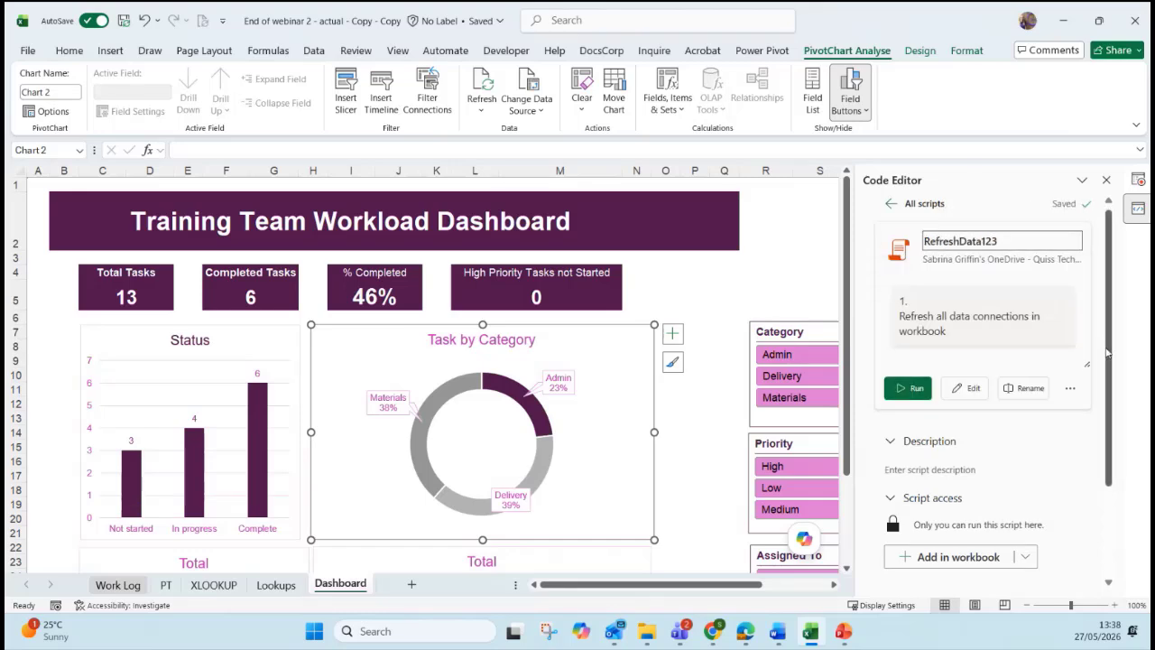
drag(1108, 352, 1109, 447)
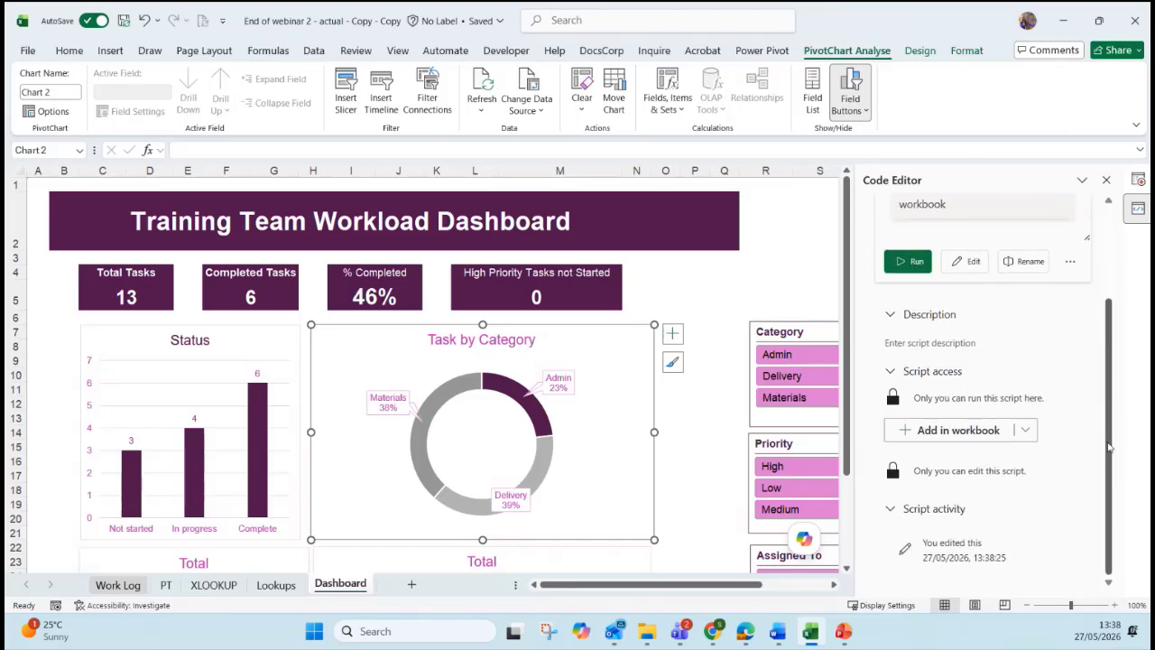
Add a button in cell R2 that runs RefreshData123, then close the script panes.
click(949, 440)
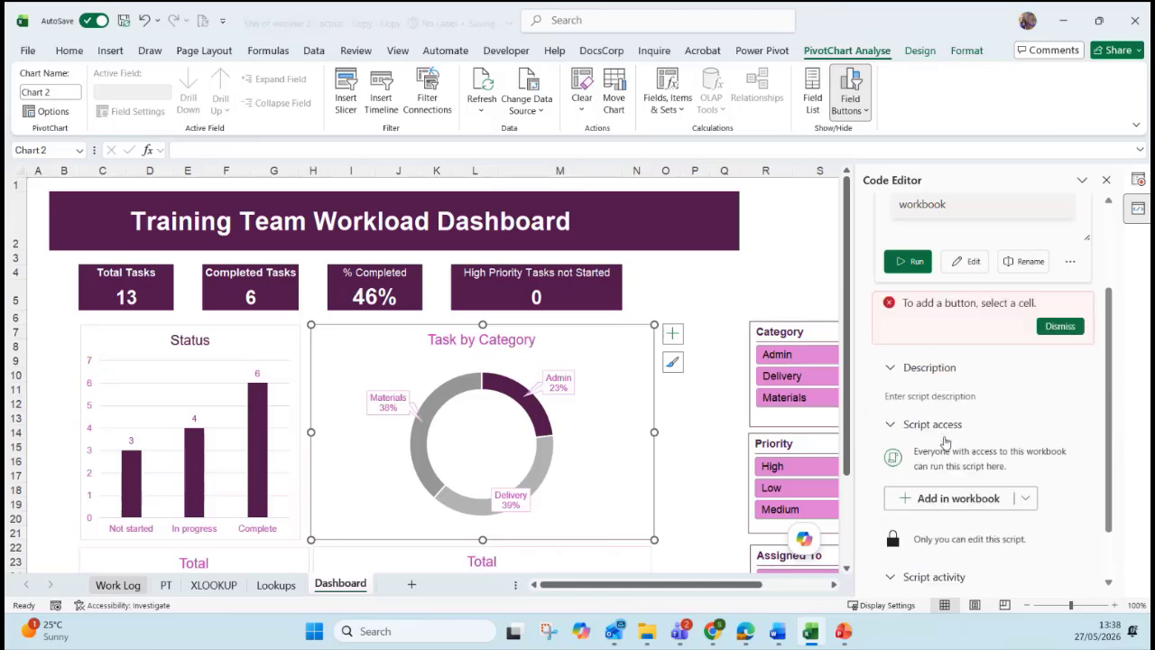
click(762, 225)
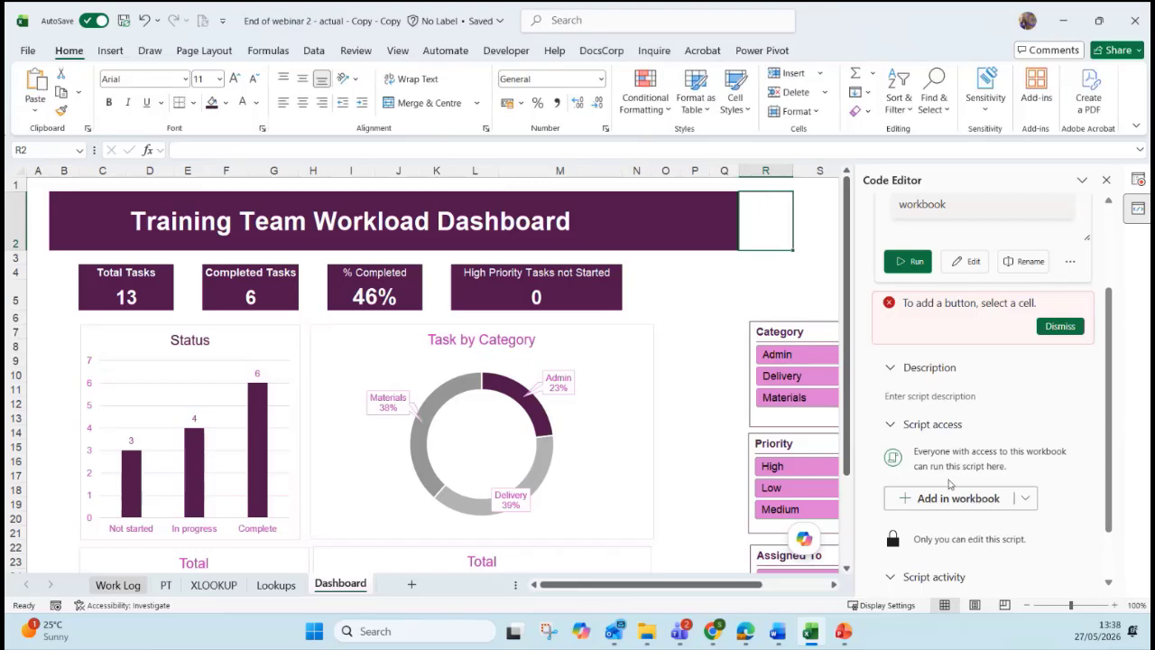
click(956, 498)
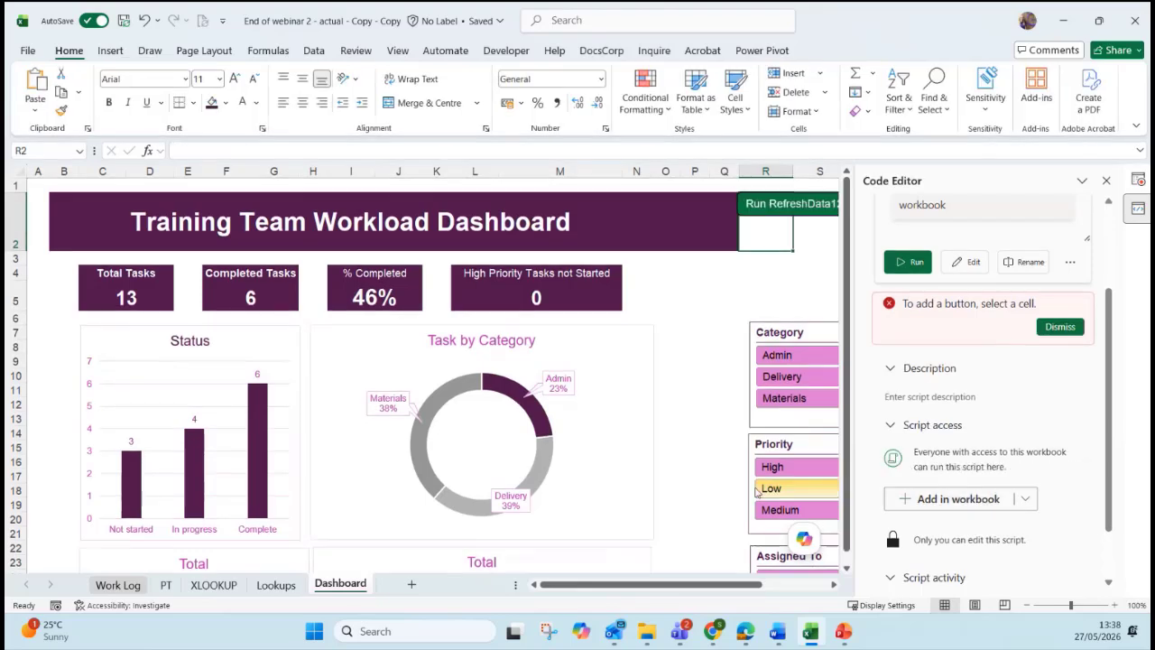
click(1106, 180)
click(1136, 181)
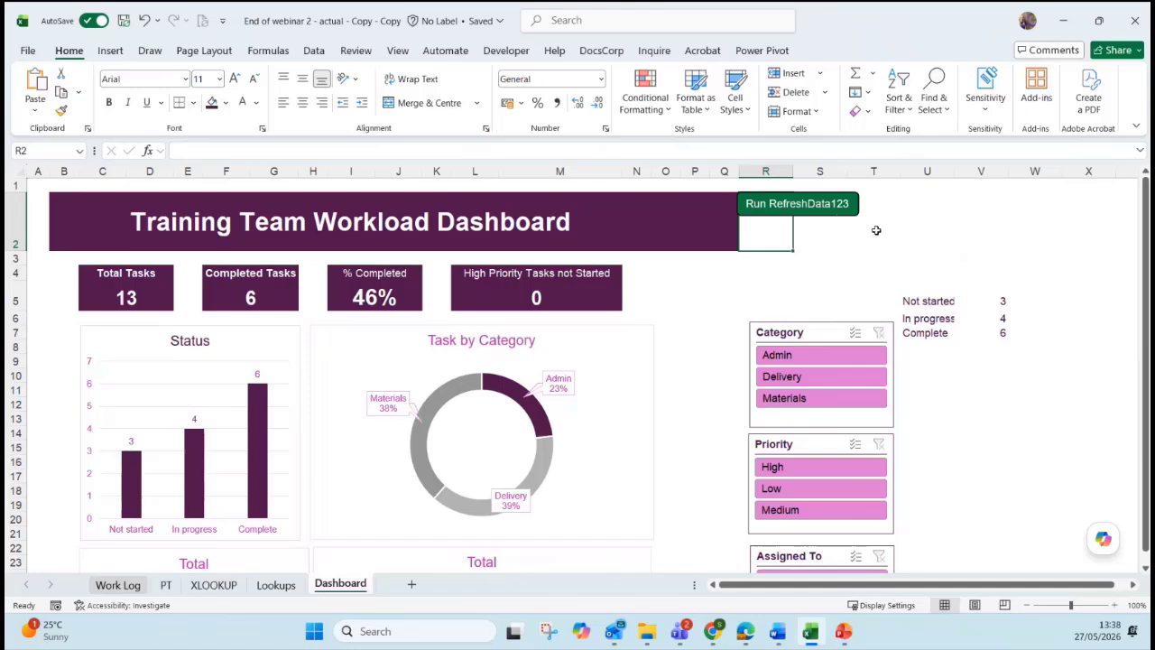
Run the script from the button, then replace its label text with 'Refresh'.
right_click(841, 220)
click(823, 216)
click(819, 214)
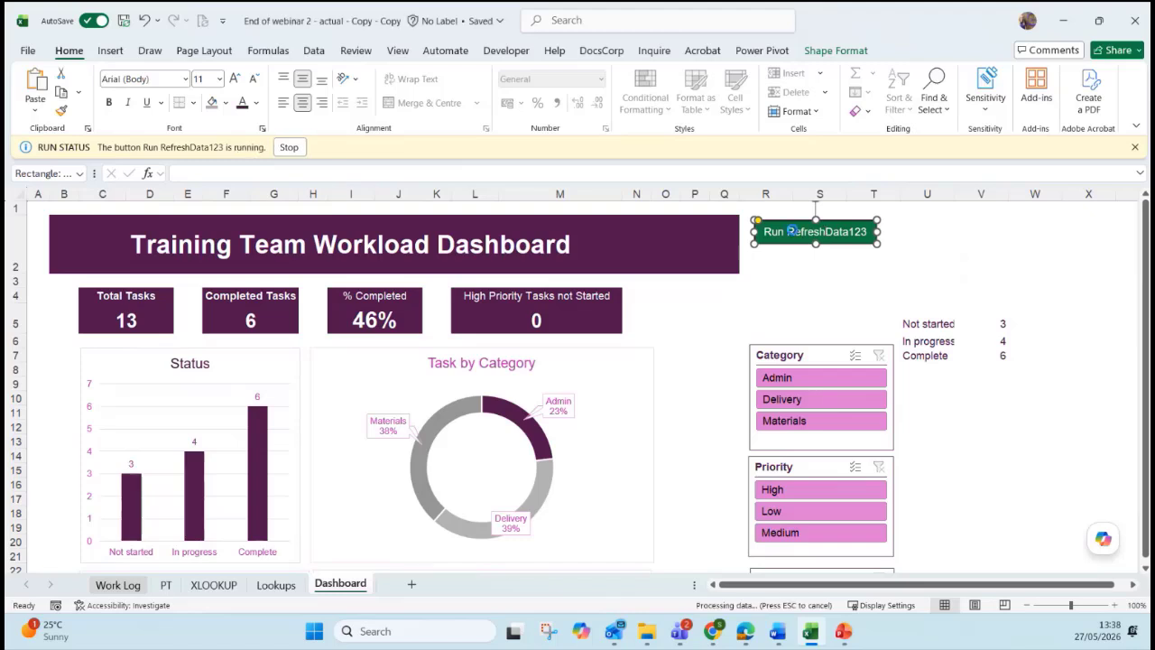
double_click(781, 236)
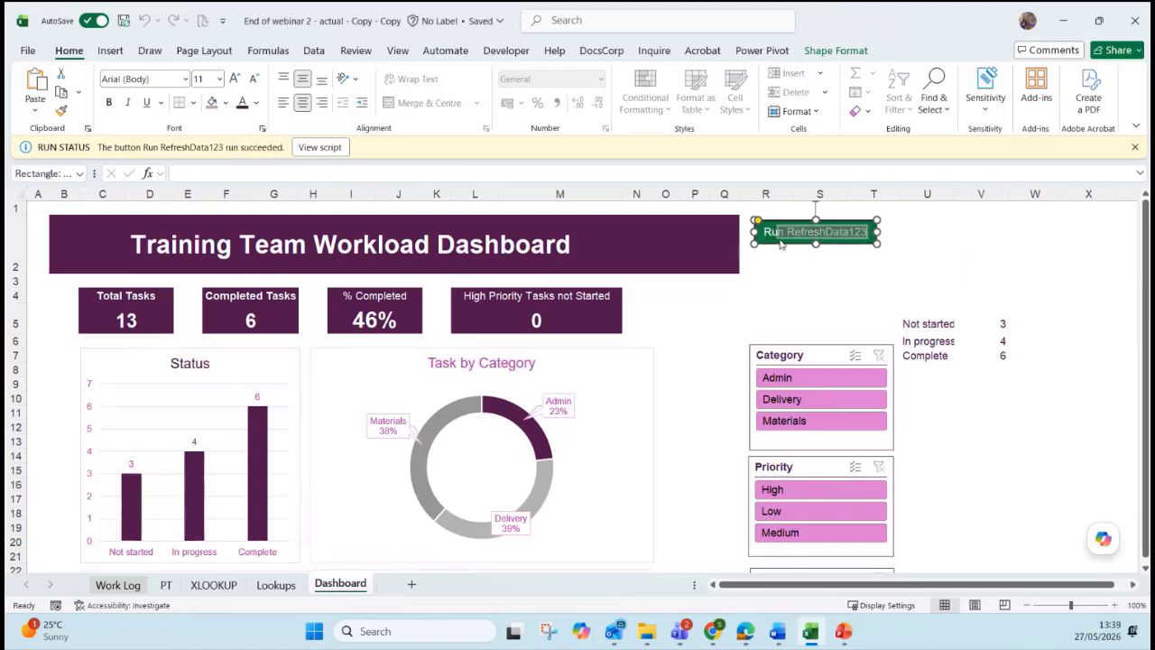
triple_click(782, 240)
text(Refresh)
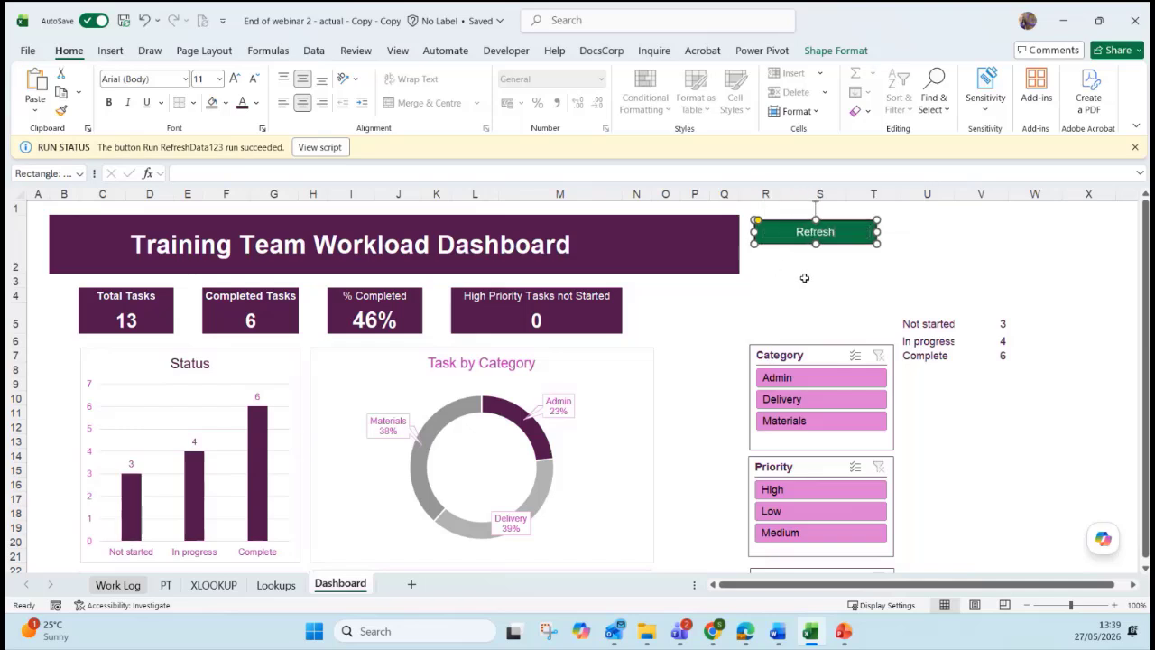
Fill the Refresh button with dark purple and dismiss the script status message.
click(835, 50)
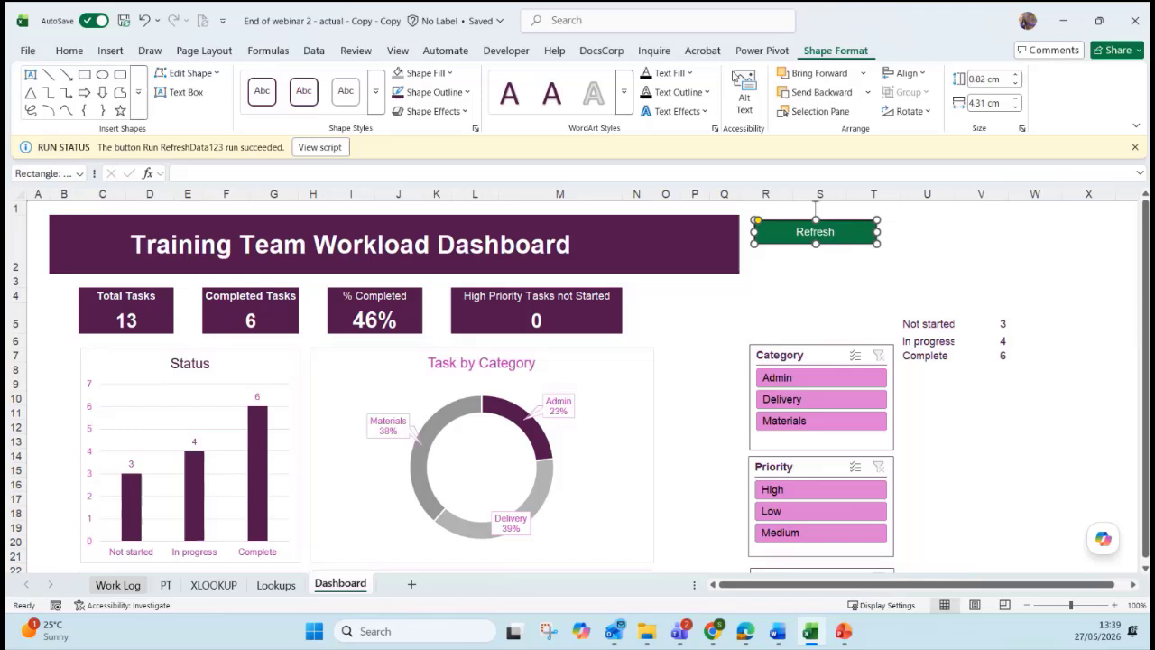
click(430, 75)
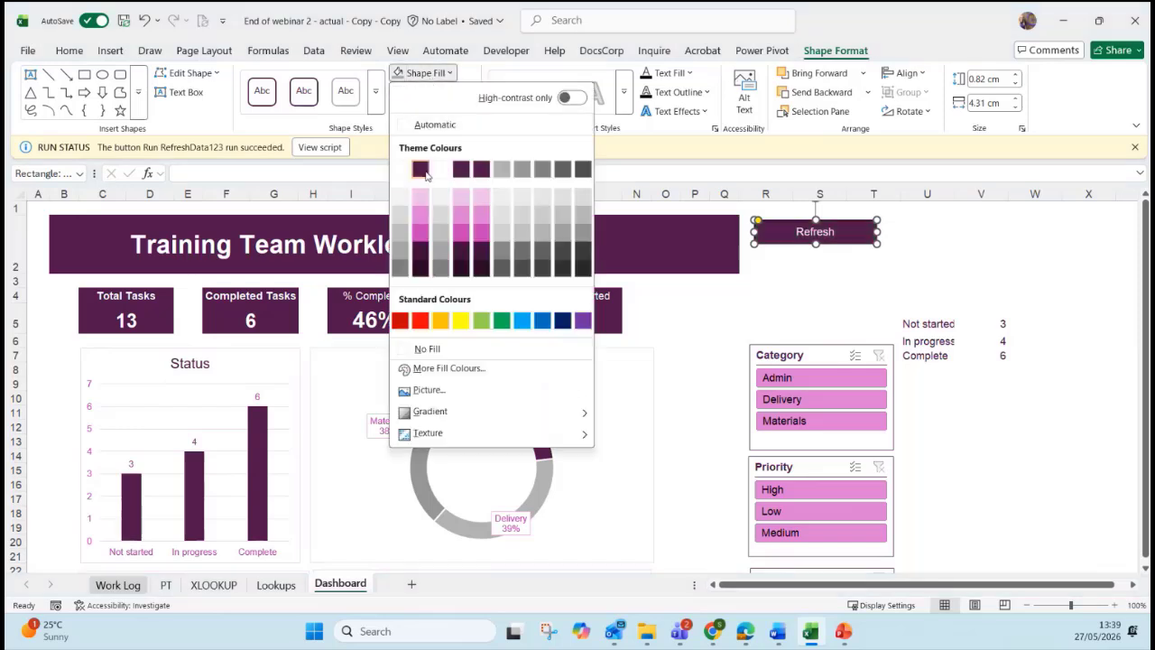
click(424, 171)
click(1134, 147)
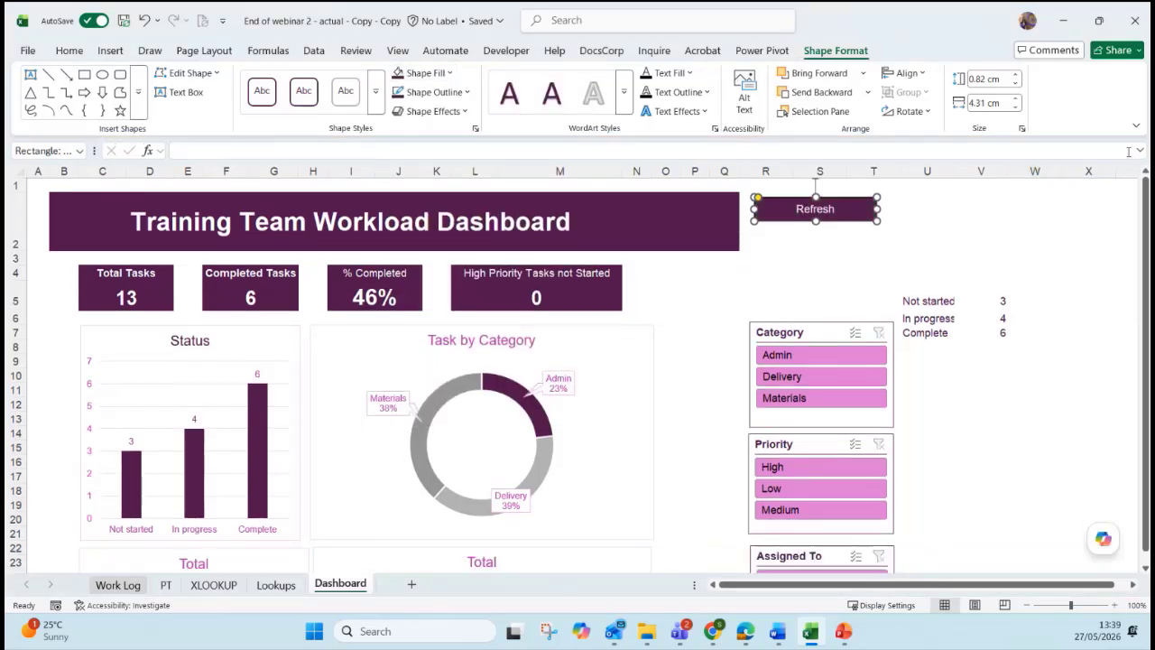
click(922, 260)
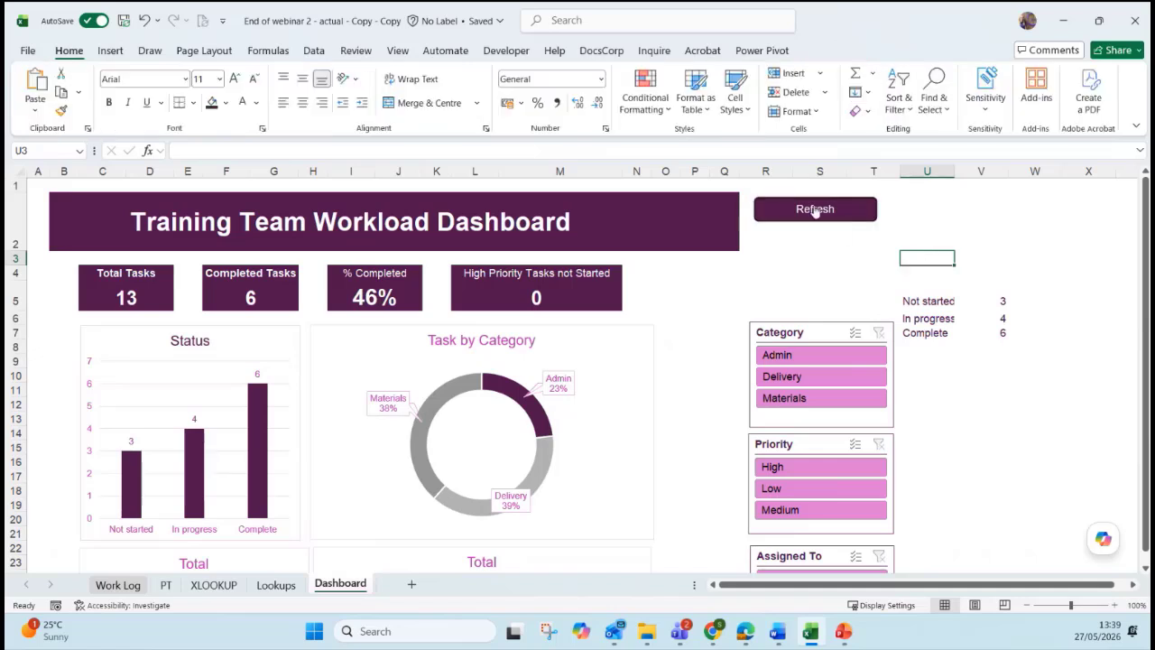
Give the Refresh button a Round bevel effect and change its fill to light pink.
right_click(865, 213)
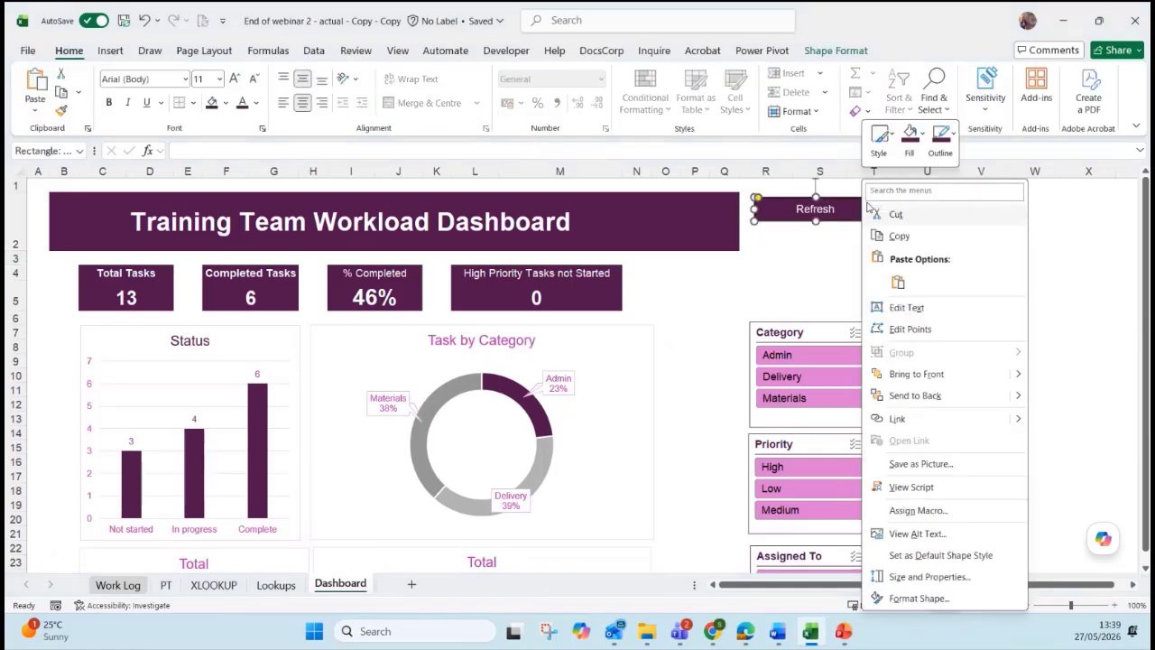
click(830, 52)
click(451, 110)
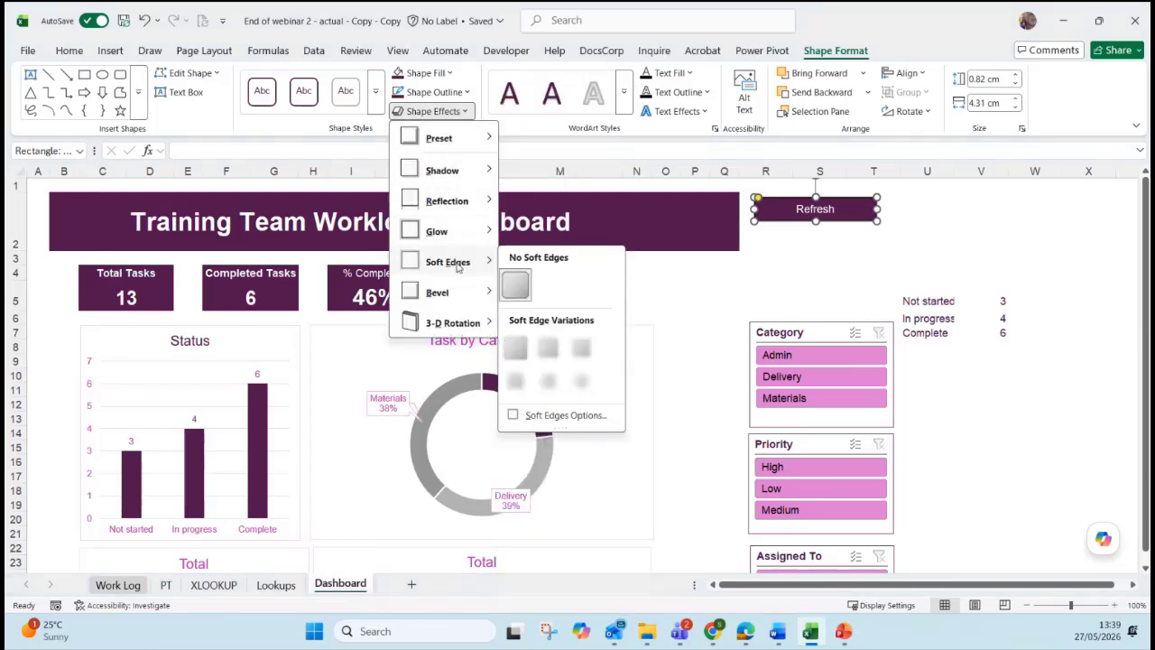
mouse_move(438, 292)
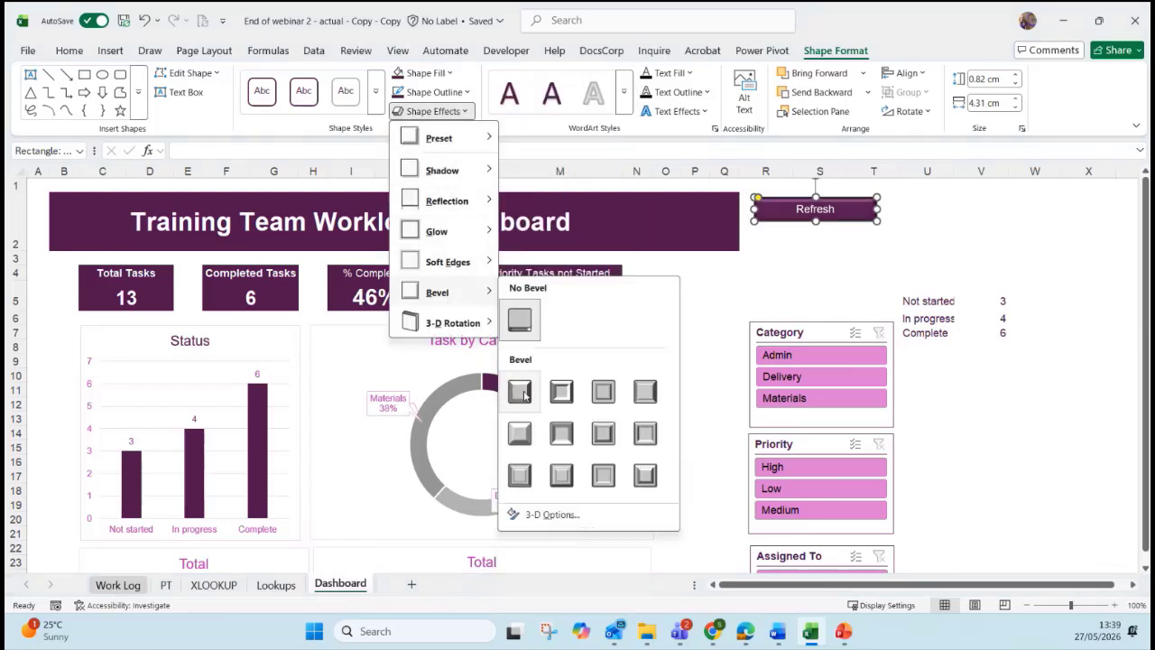
click(530, 444)
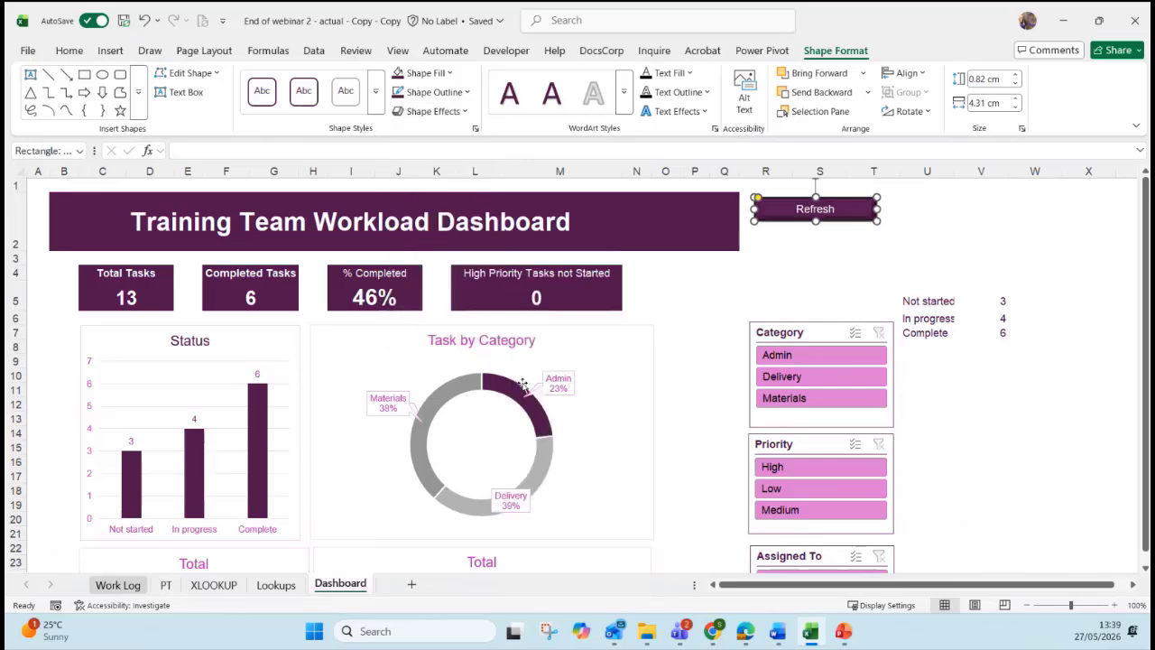
click(424, 73)
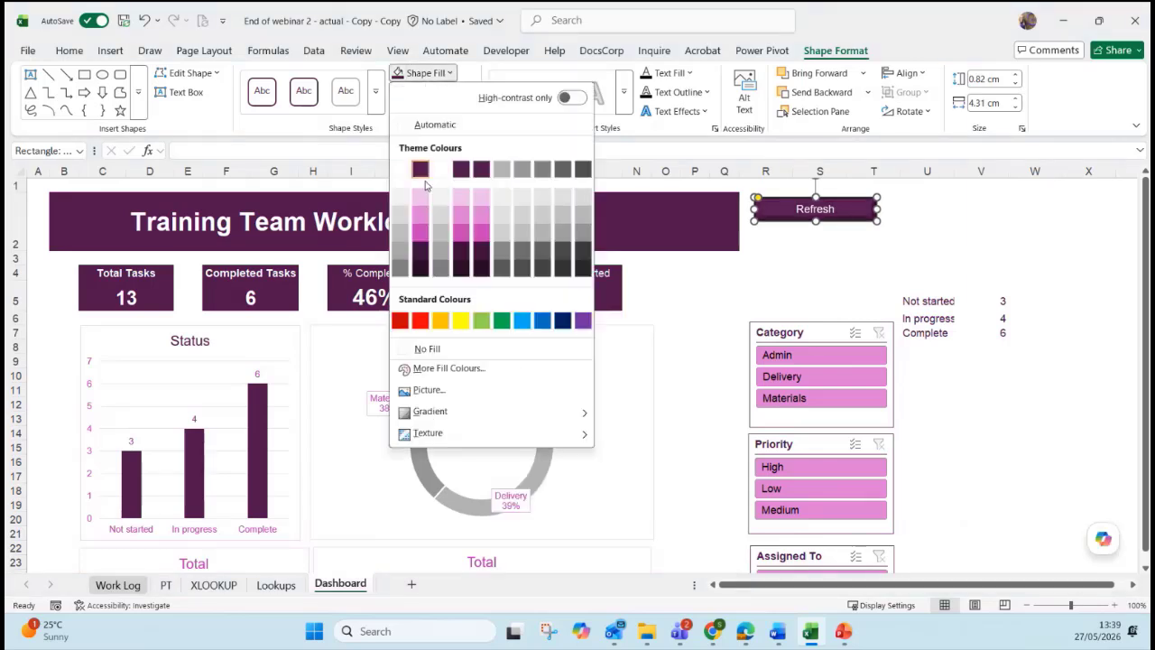
click(429, 227)
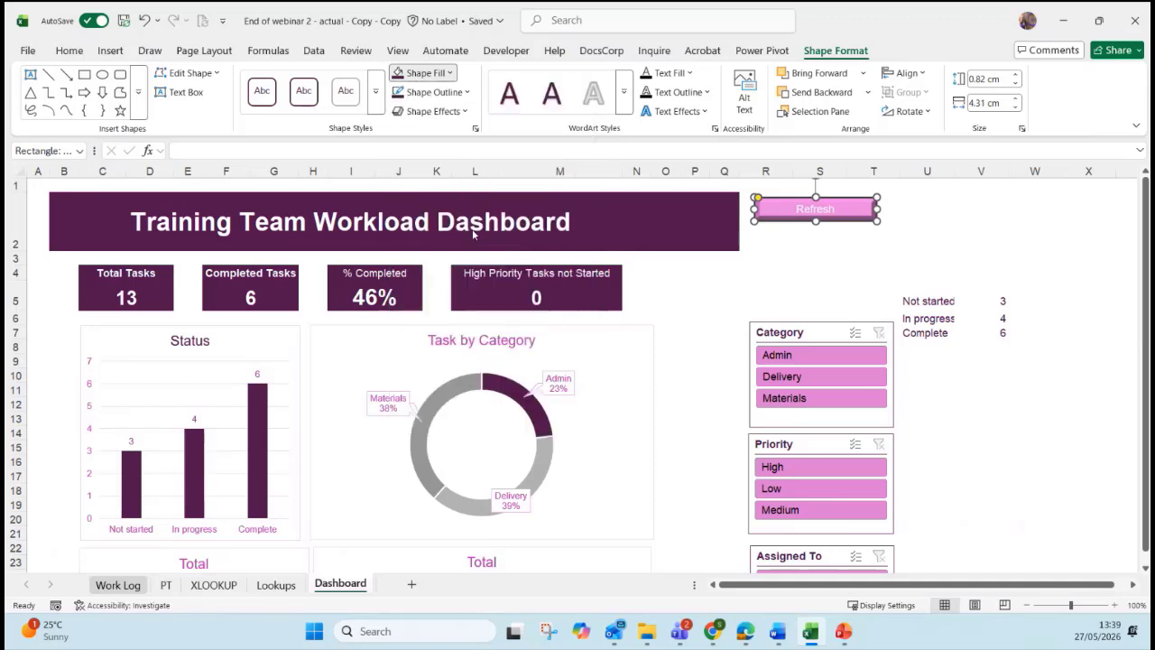
click(819, 272)
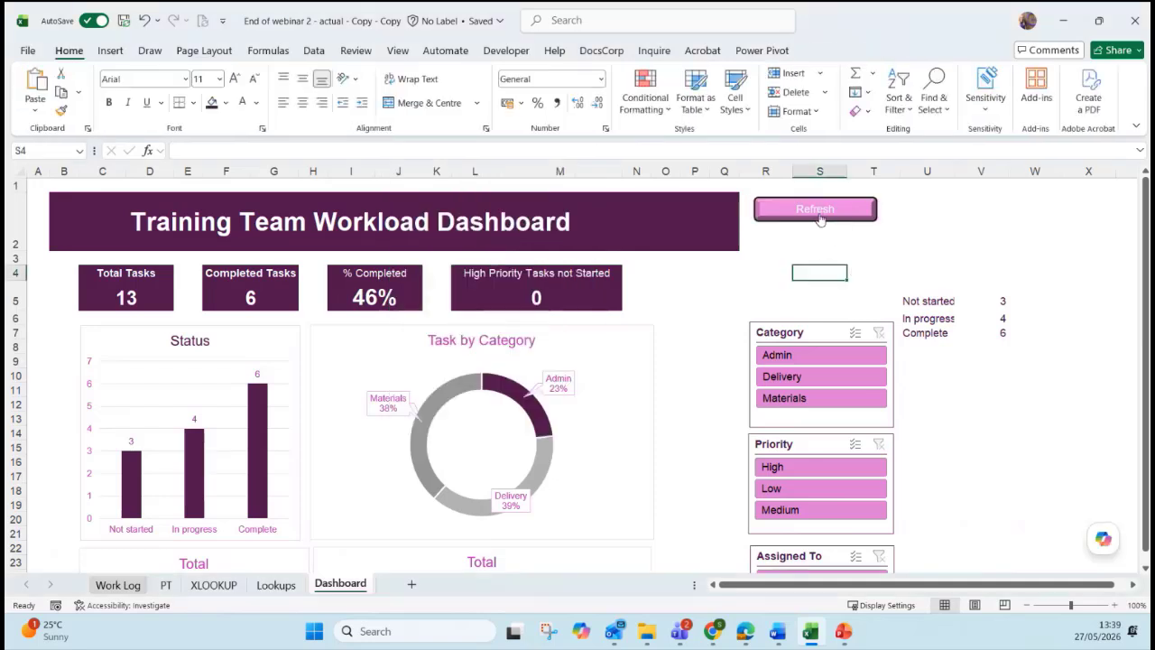
Run the Refresh button to update the dashboard and dismiss the status message.
click(820, 219)
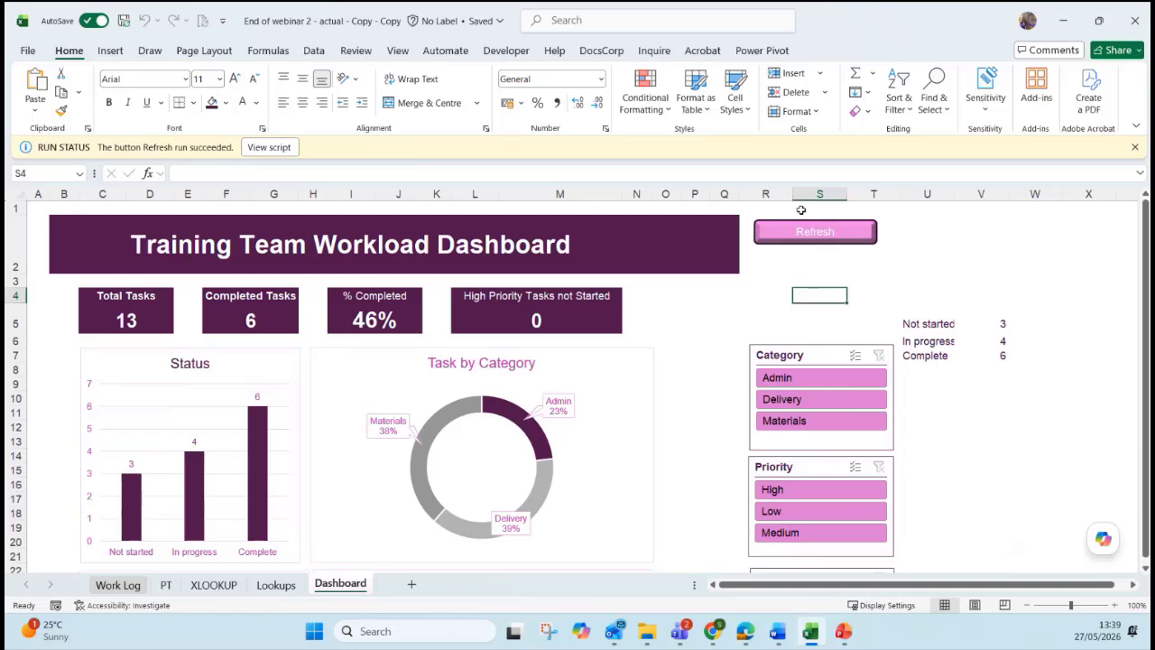
click(636, 363)
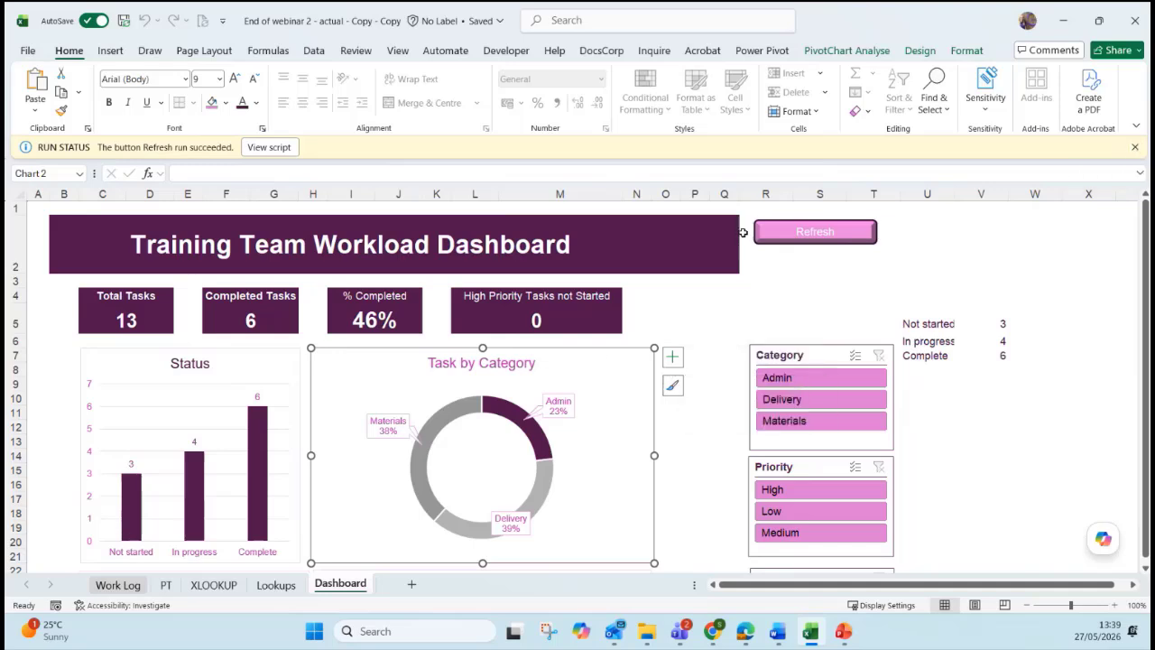
click(1134, 150)
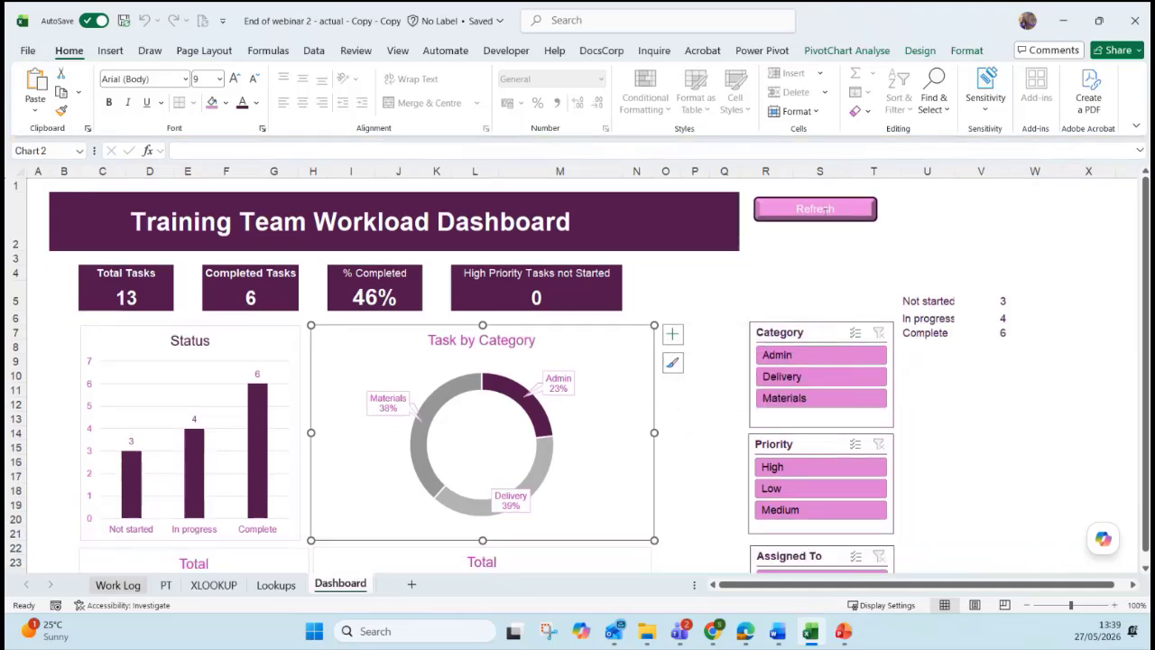
click(881, 242)
key(alt+Tab)
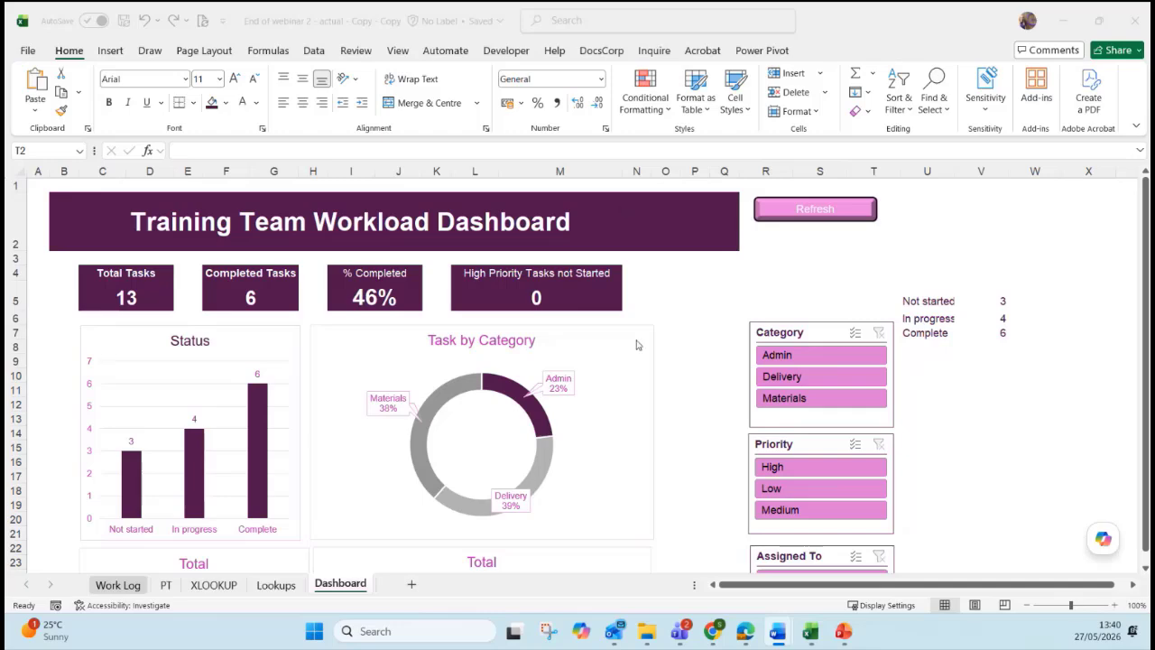
Look over the Work Log and PT sheets, then hide the PT pivot table sheet.
click(118, 585)
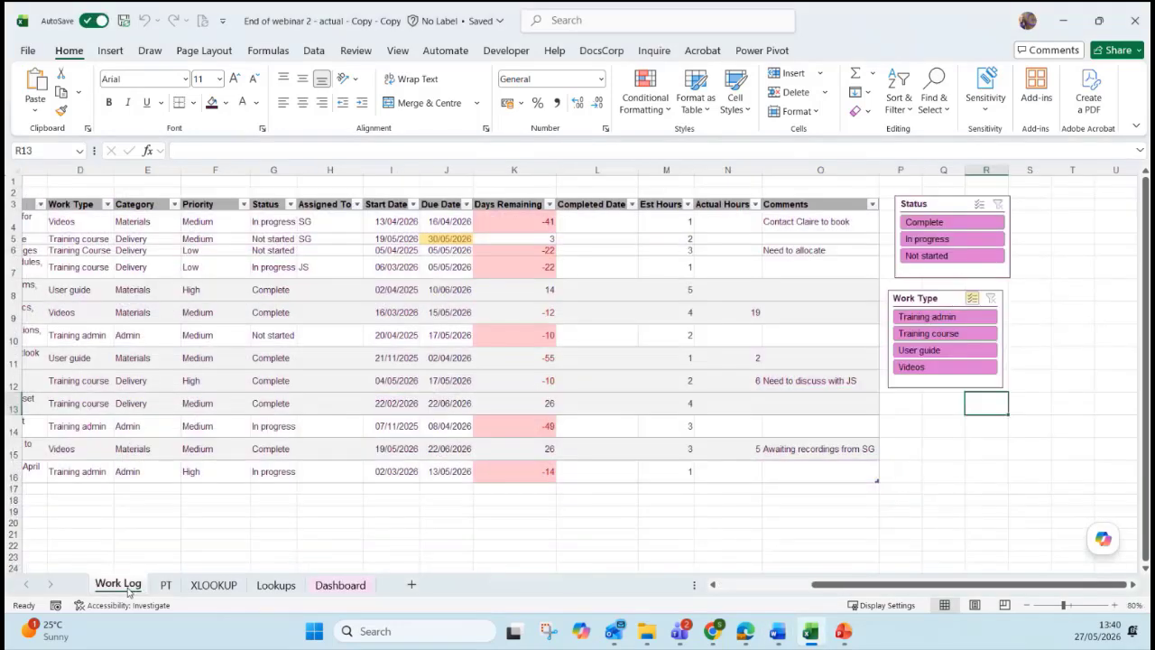
drag(830, 584, 738, 585)
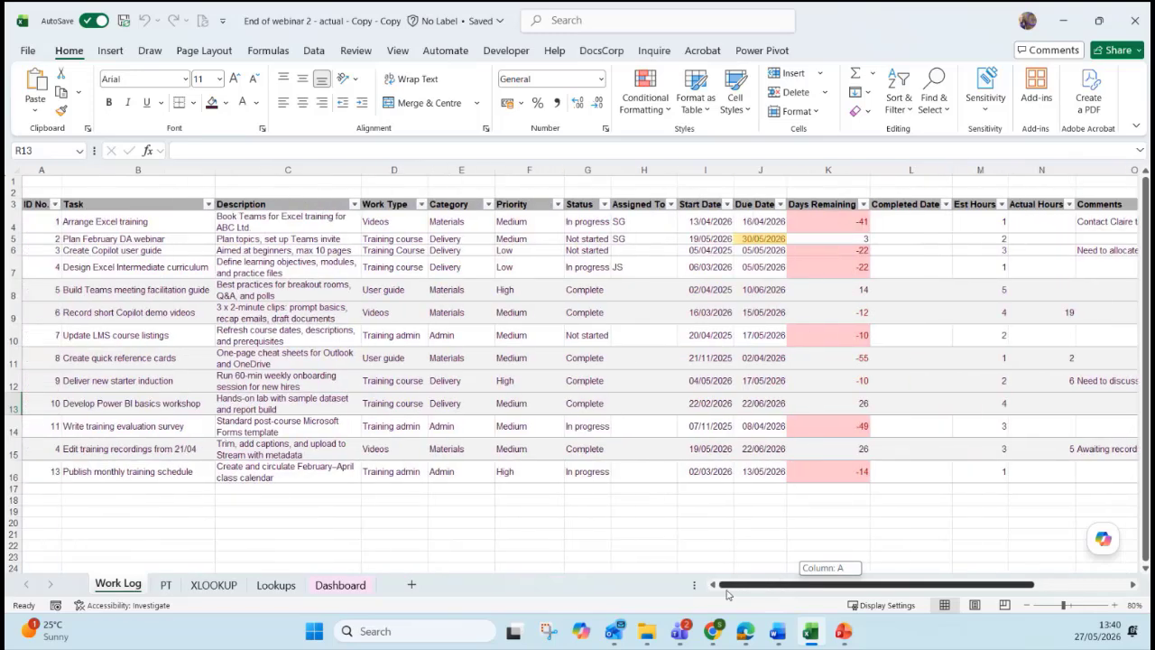
click(643, 529)
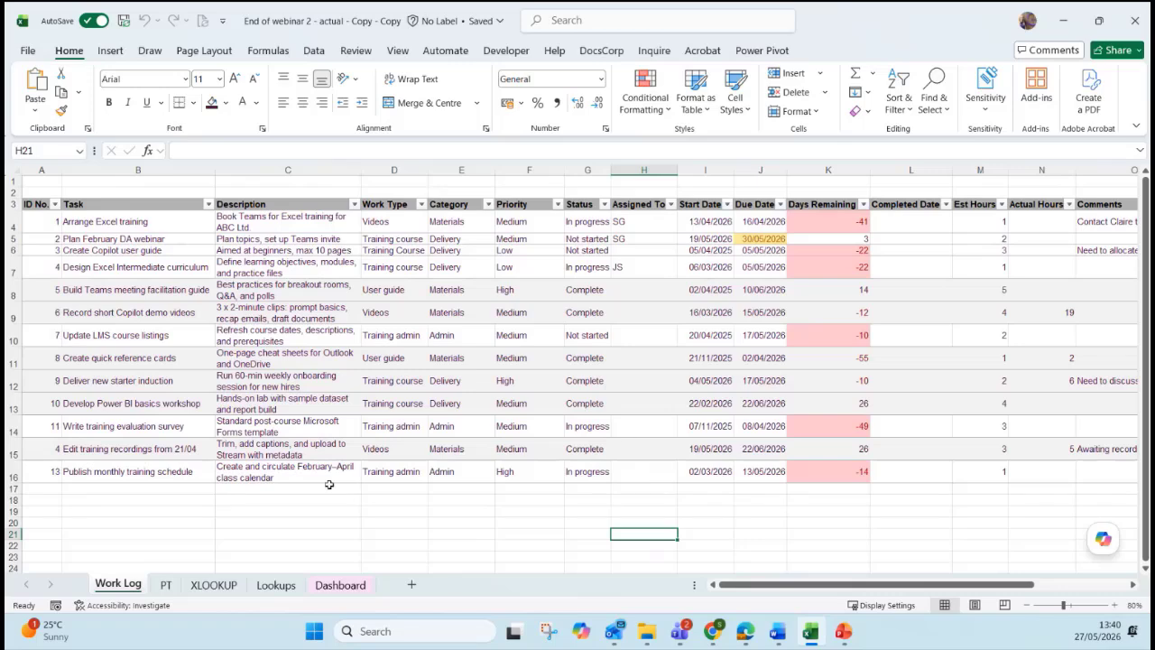
click(166, 587)
key(ctrl+Page_Down)
click(168, 587)
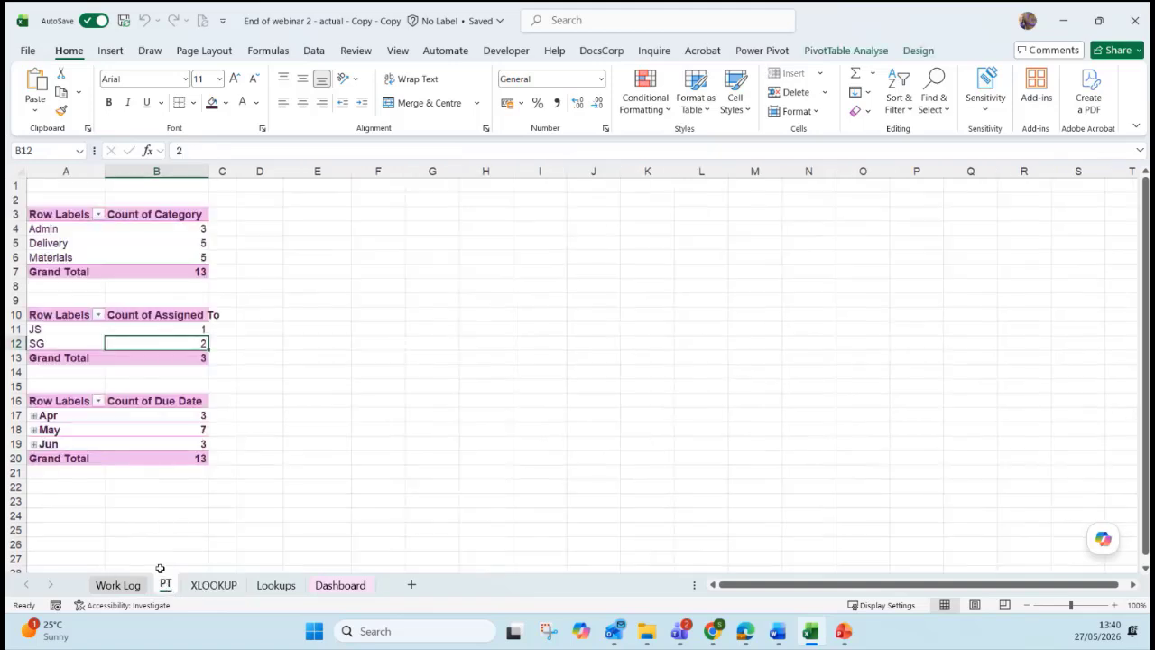
right_click(167, 588)
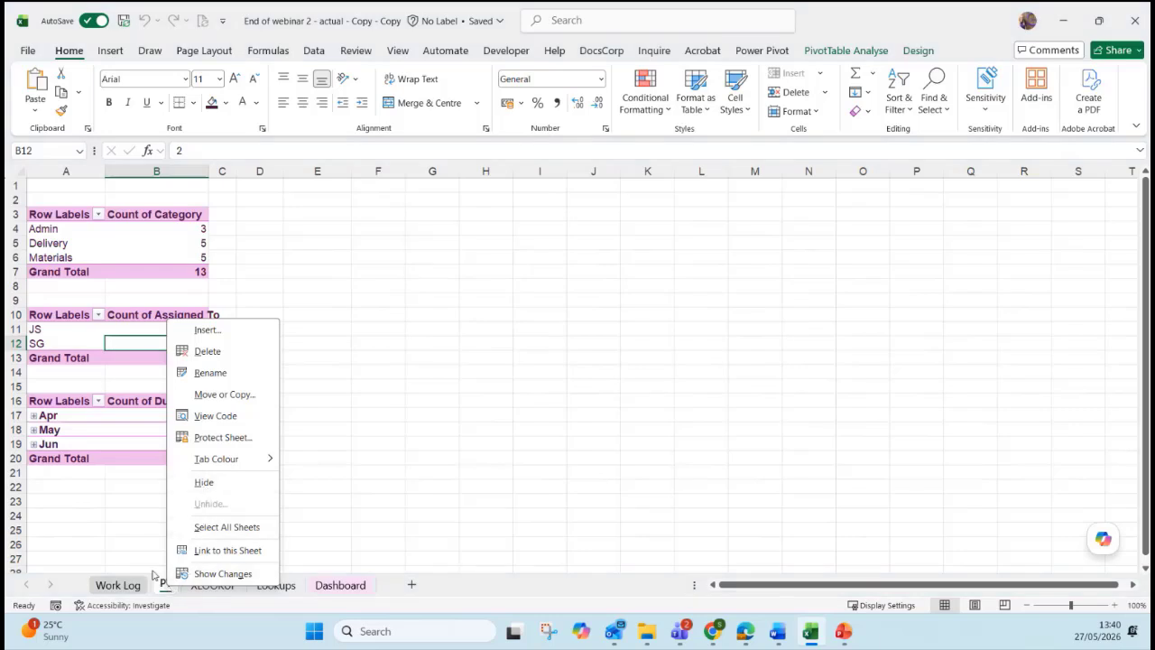
click(202, 484)
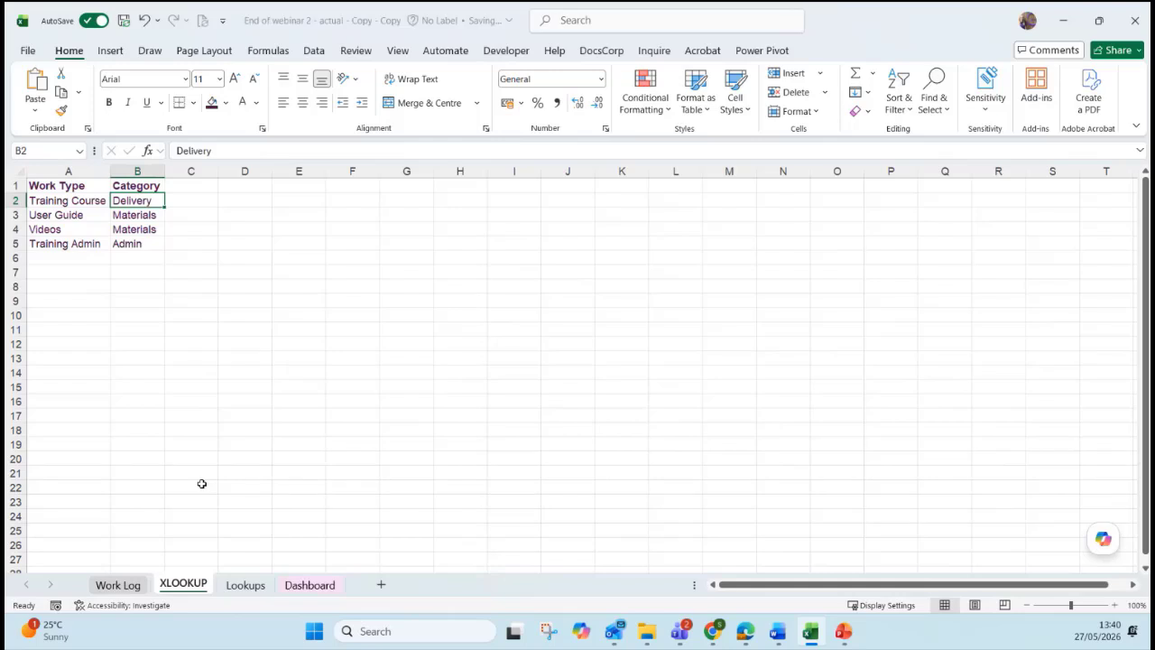
Protect the XLOOKUP sheet with a password, re-entered to confirm.
right_click(181, 588)
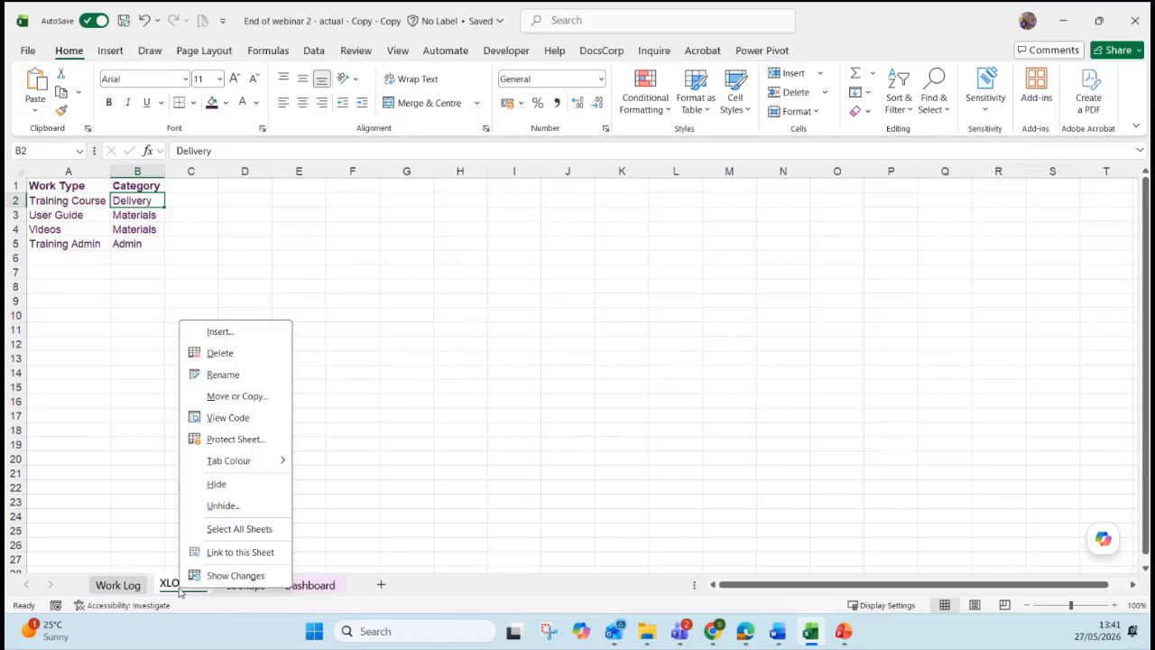
click(214, 445)
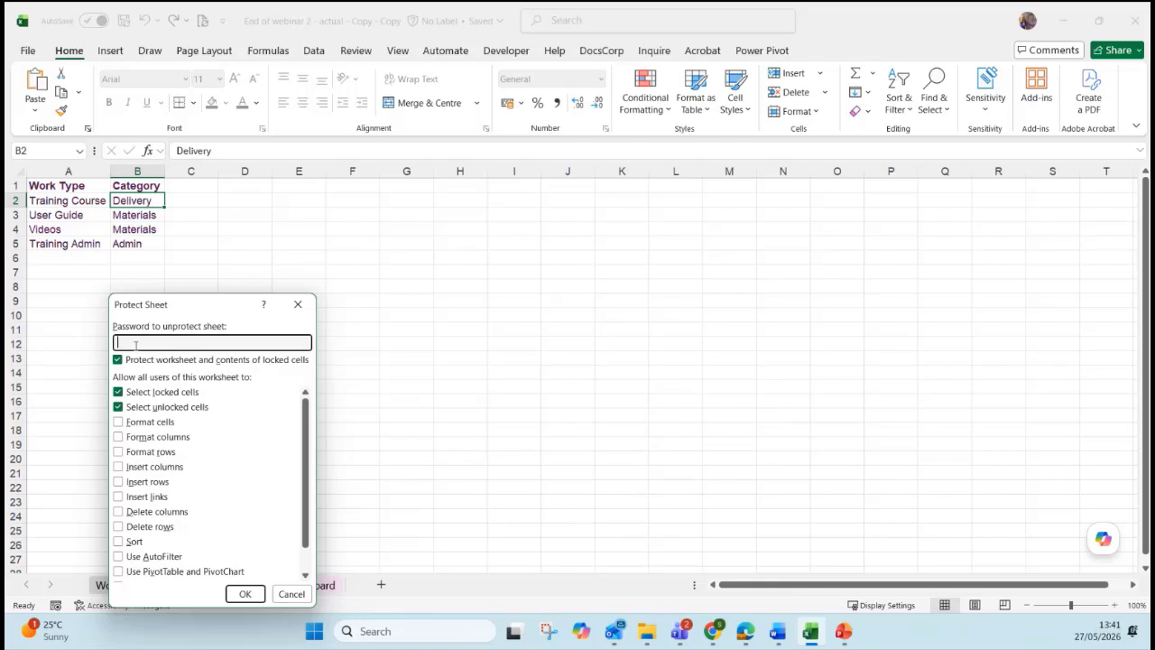
text(•••••)
click(242, 593)
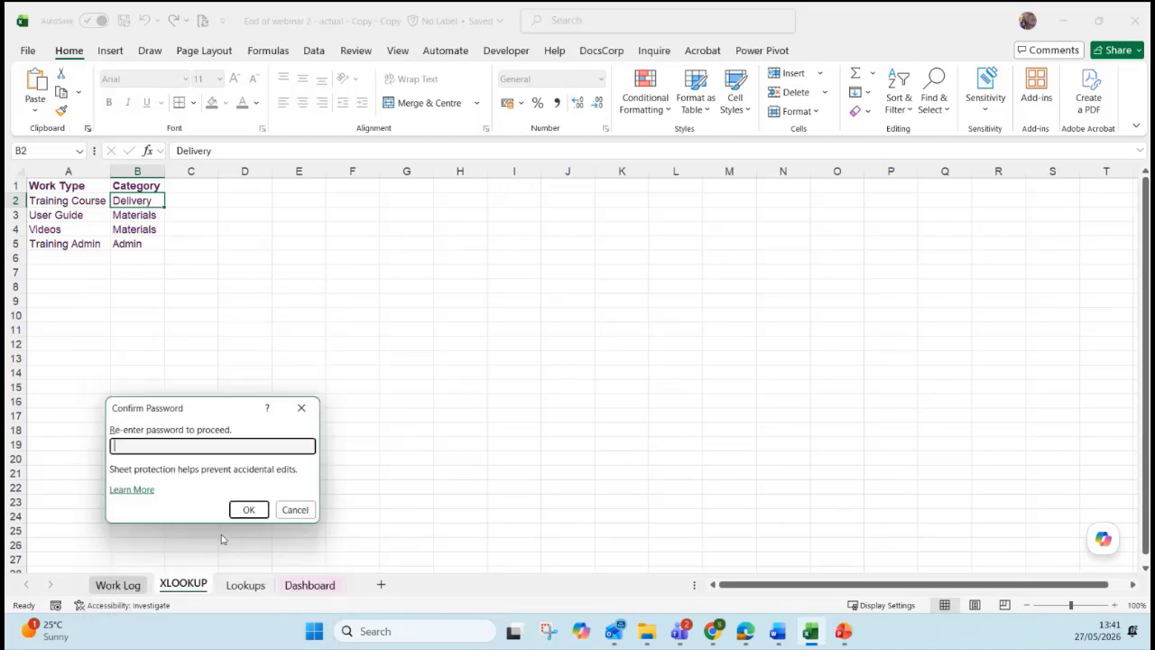
text(•••••)
click(249, 511)
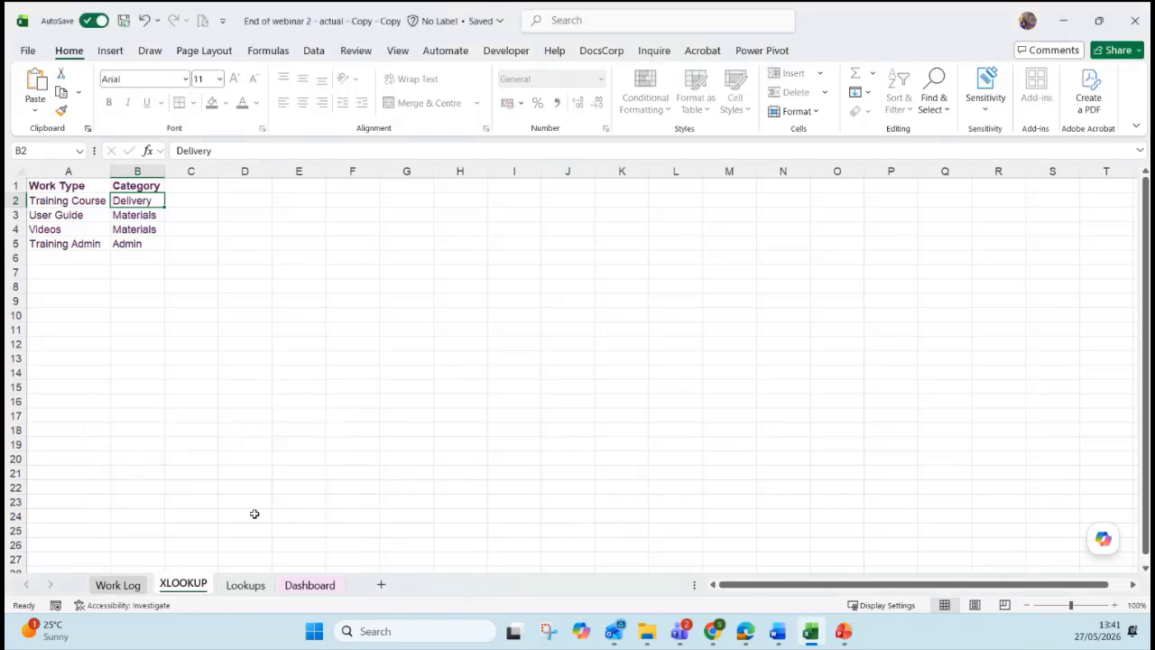
Hide the XLOOKUP sheet and protect the Lookups sheet with a confirmed password.
right_click(204, 584)
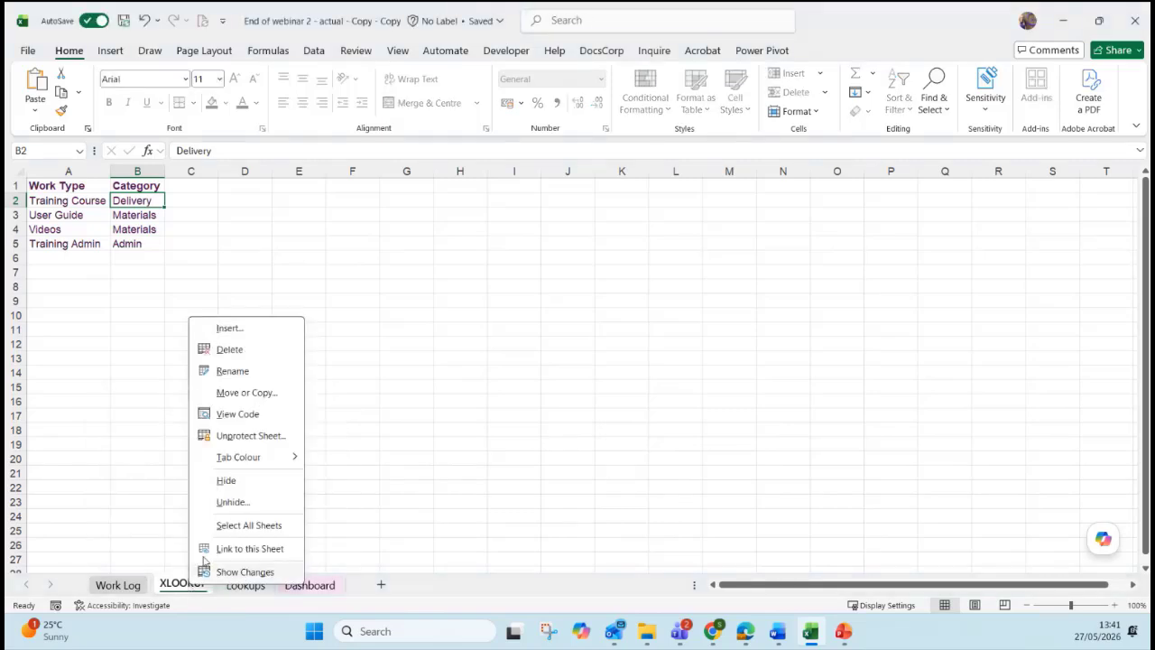
click(226, 480)
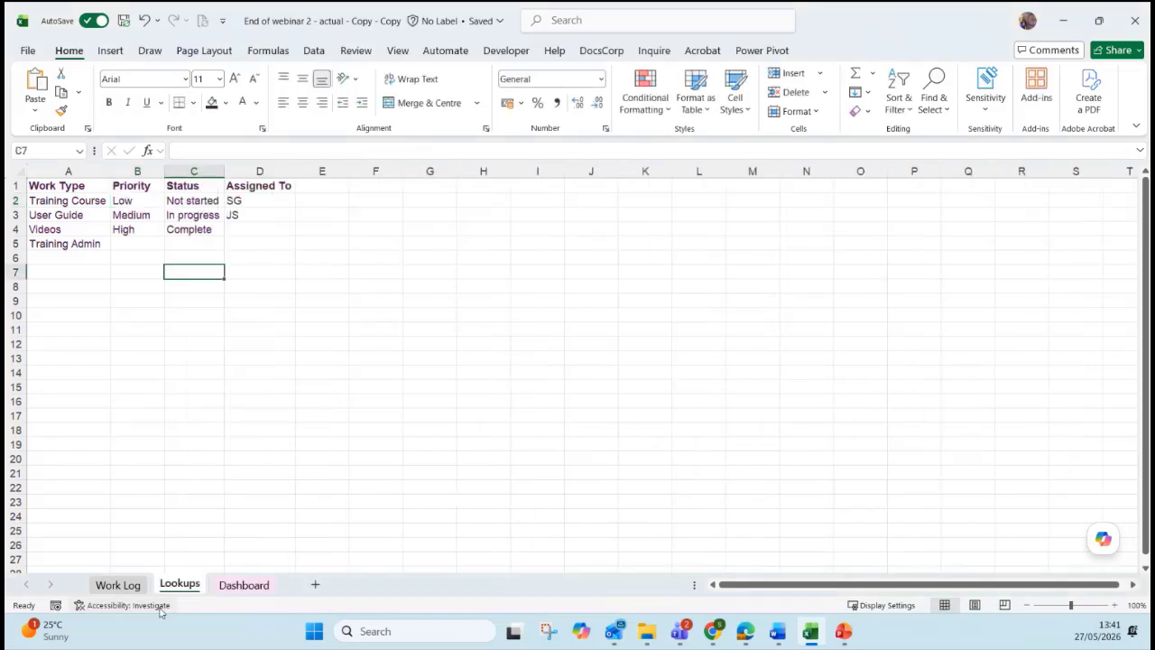
right_click(177, 583)
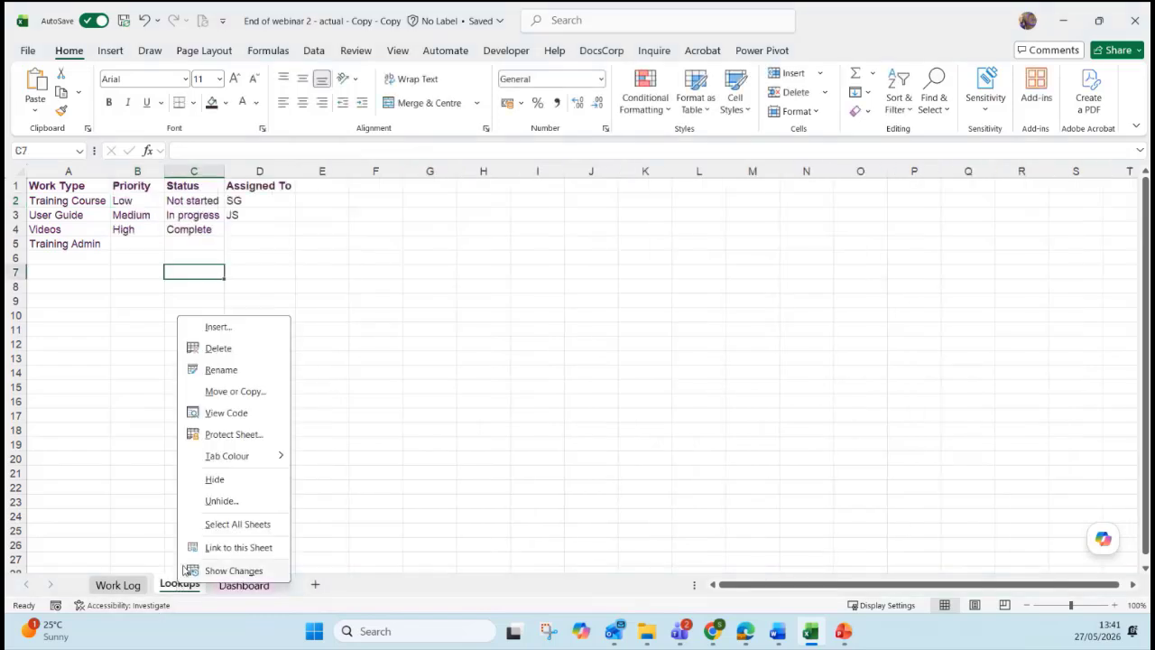
click(216, 434)
text(123)
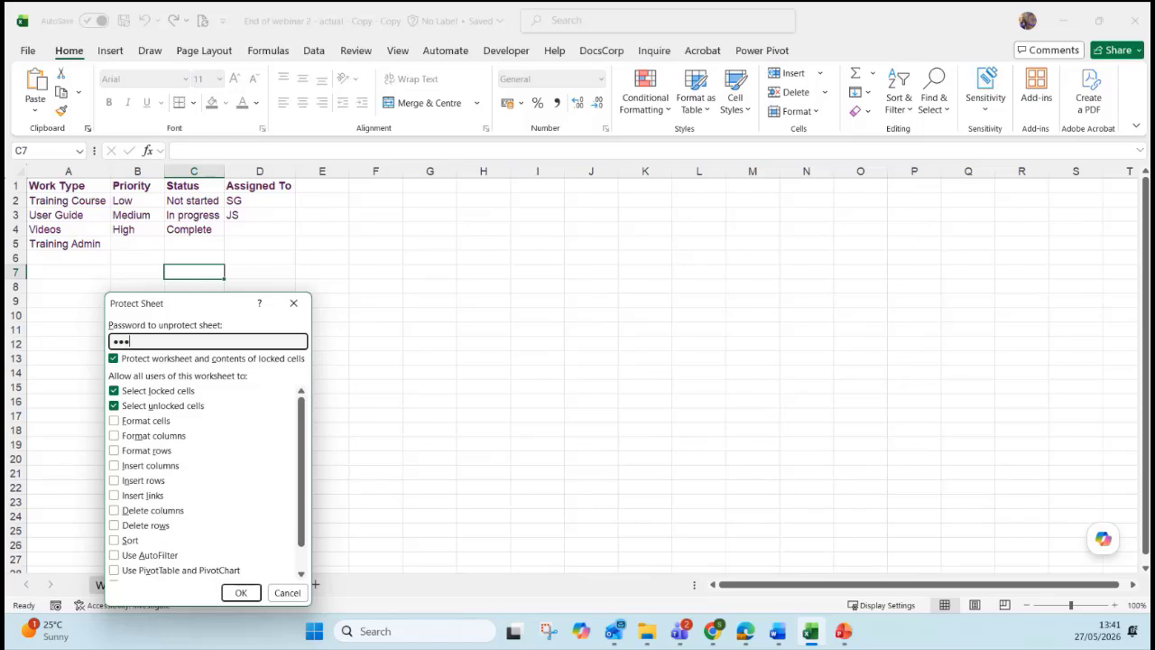
text(45)
click(241, 592)
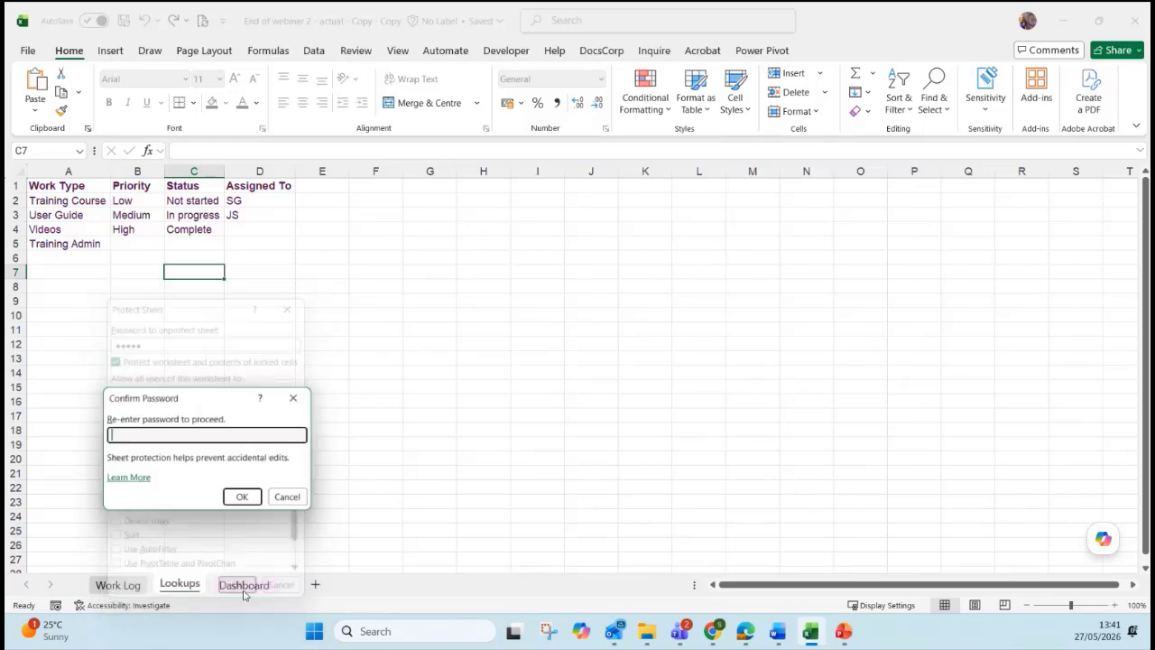
text(12345)
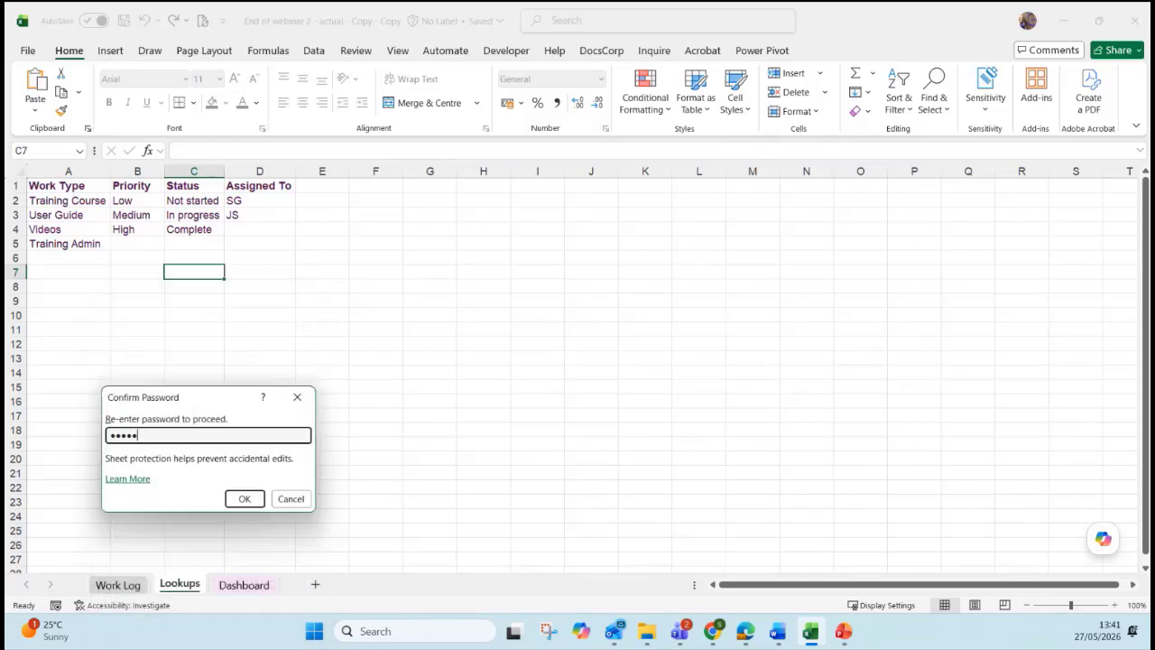
key(Return)
Test the protection by trying to edit cell C4 and dismissing the warning.
right_click(180, 583)
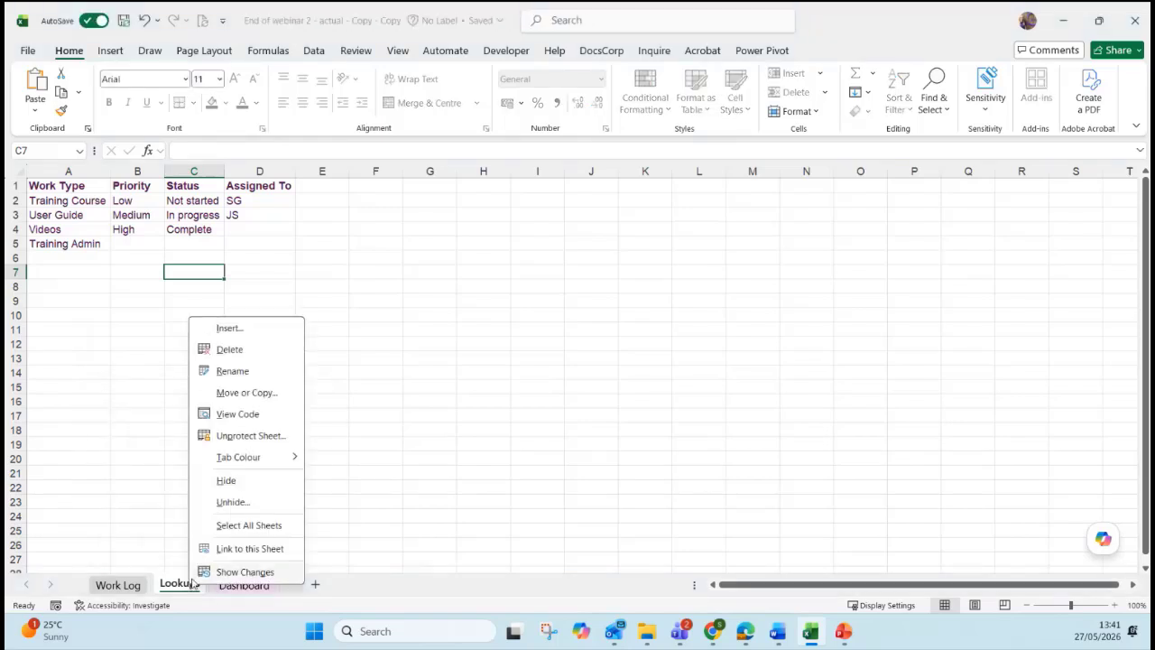
click(442, 380)
double_click(189, 231)
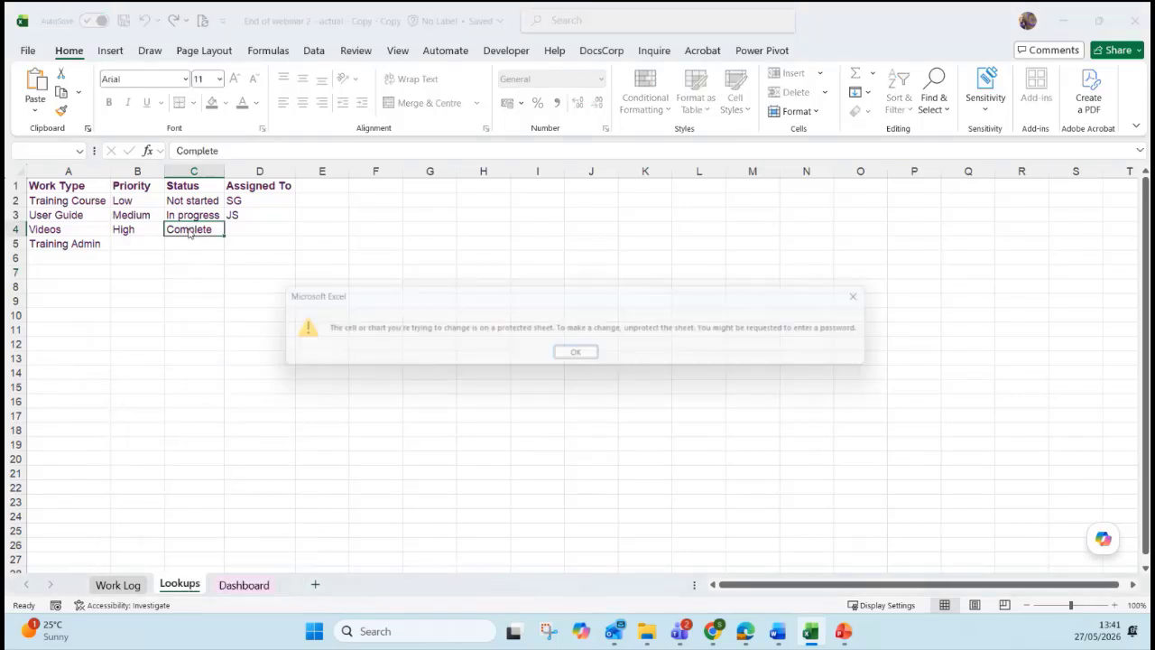
click(586, 357)
Cancel the unprotect prompt, leaving Lookups protected, and hide the Lookups sheet.
right_click(180, 583)
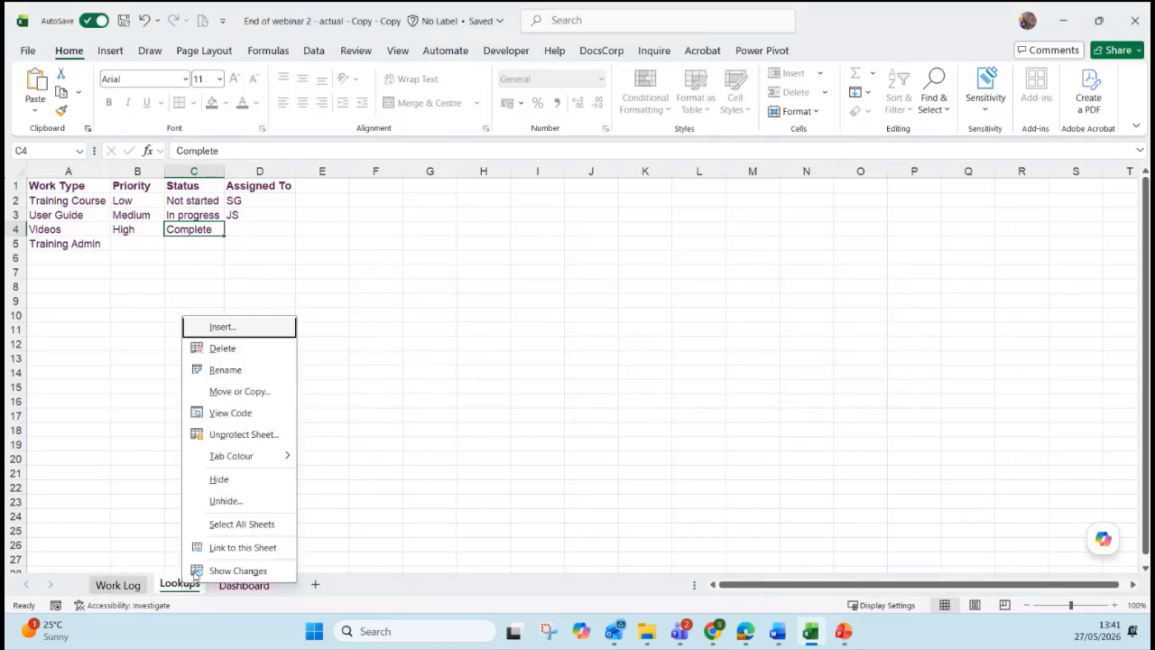
click(230, 435)
click(327, 473)
right_click(181, 585)
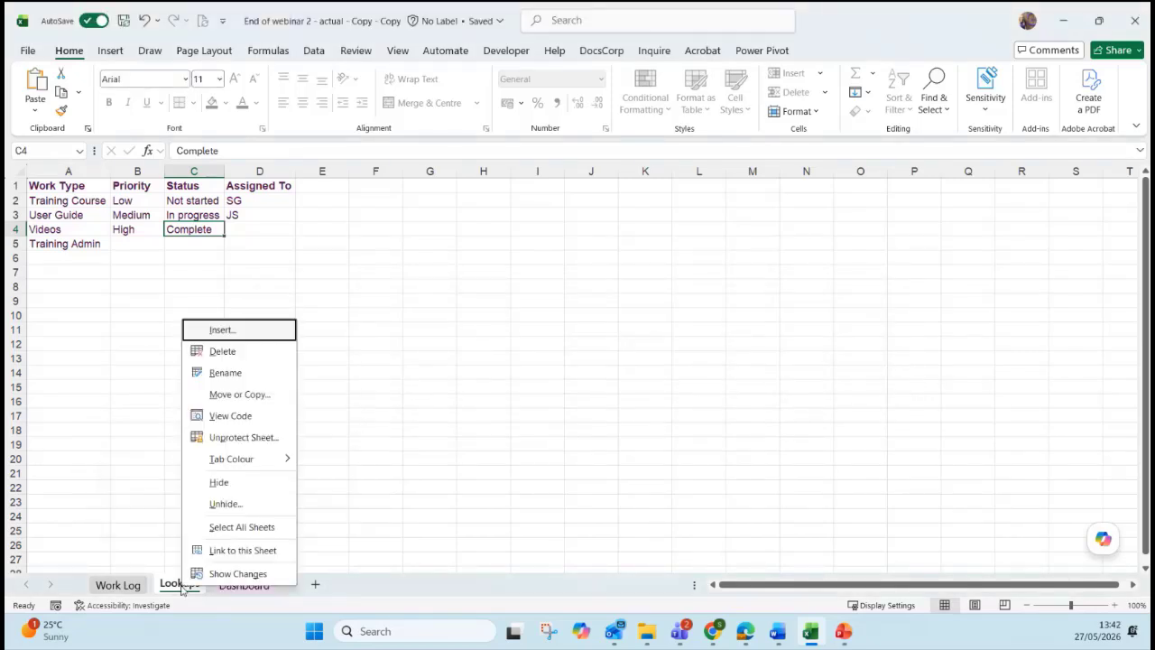
click(219, 481)
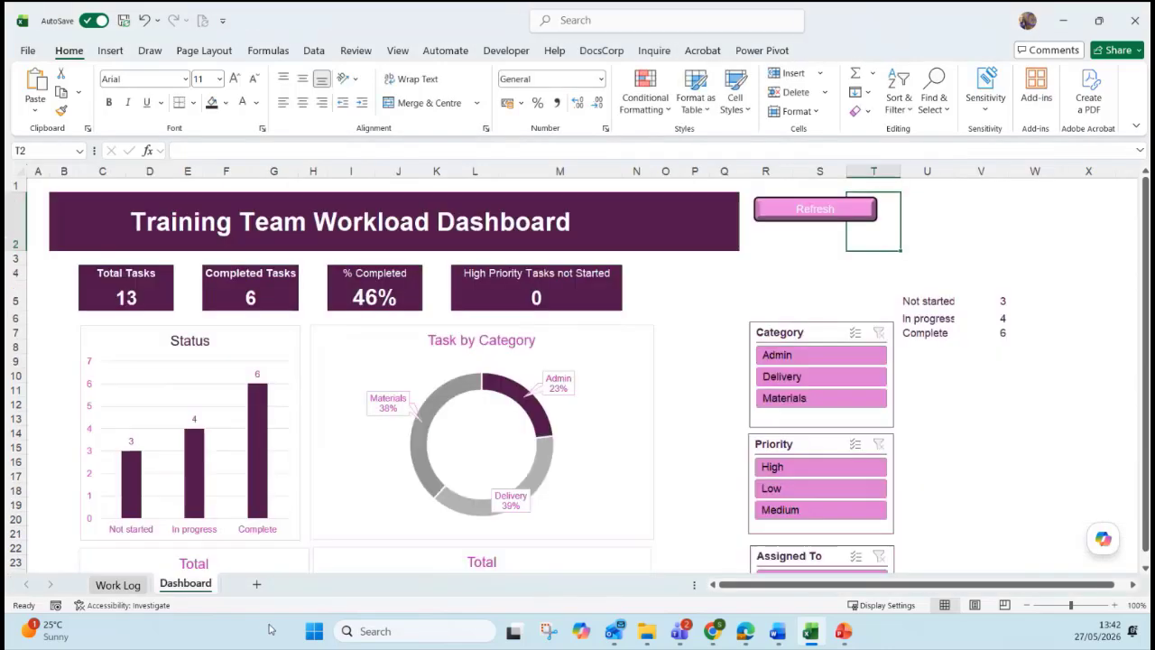
On Work Log, check the K4 Days Remaining formula, then select task rows A4:J16.
click(117, 585)
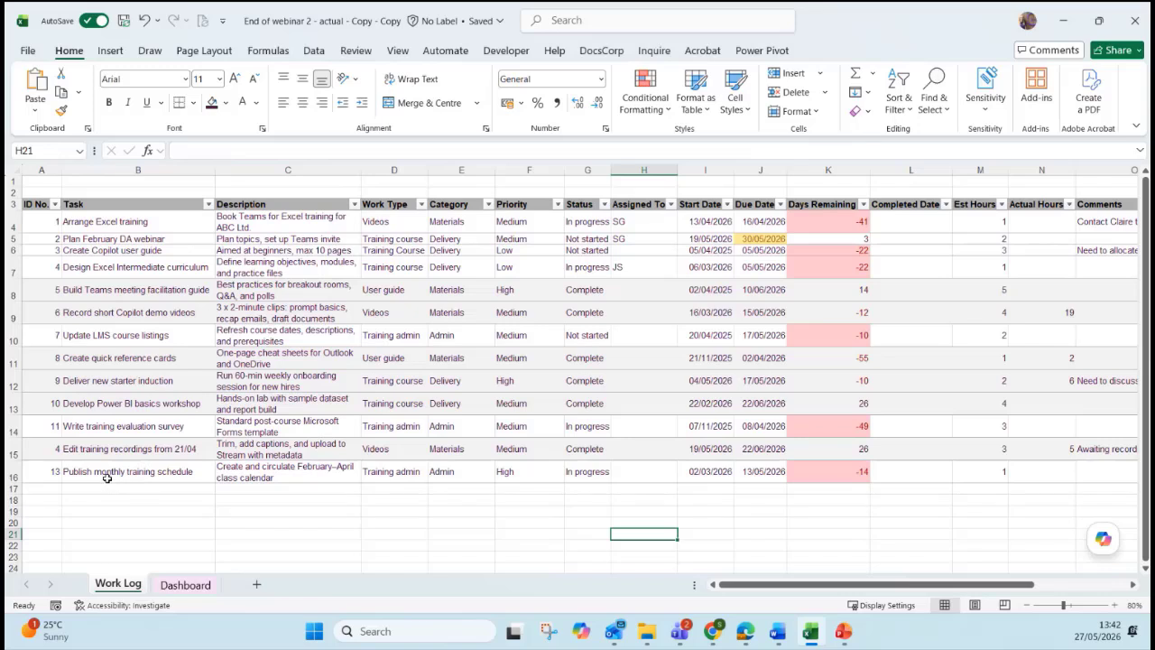
click(52, 223)
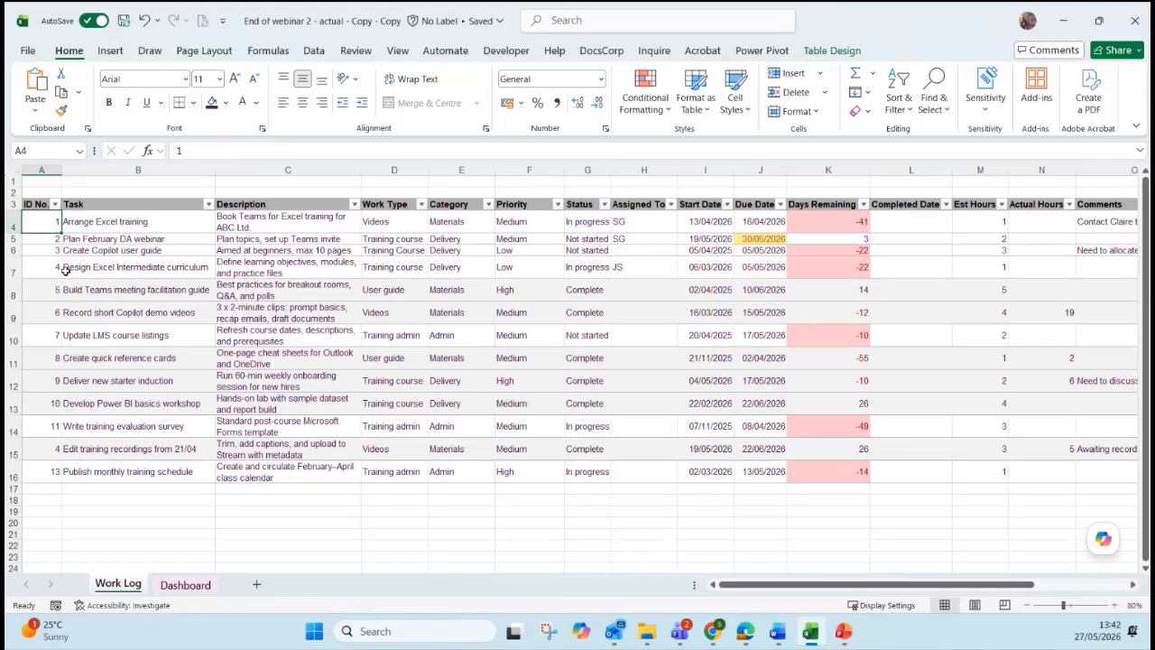
drag(44, 222, 879, 493)
click(533, 377)
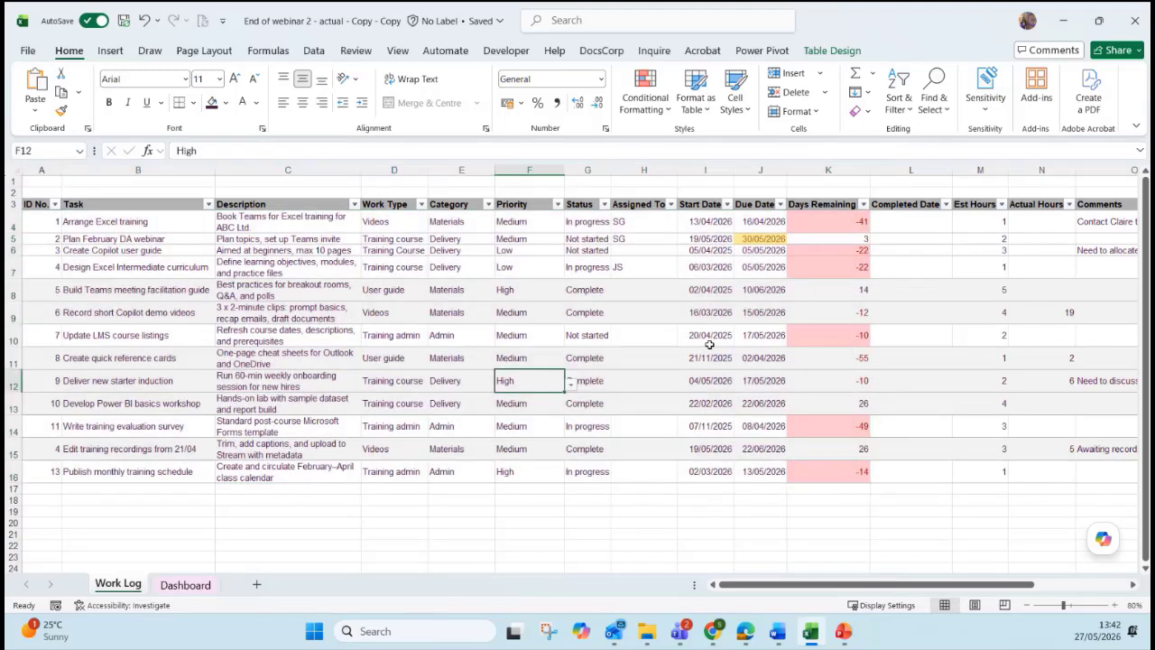
click(976, 223)
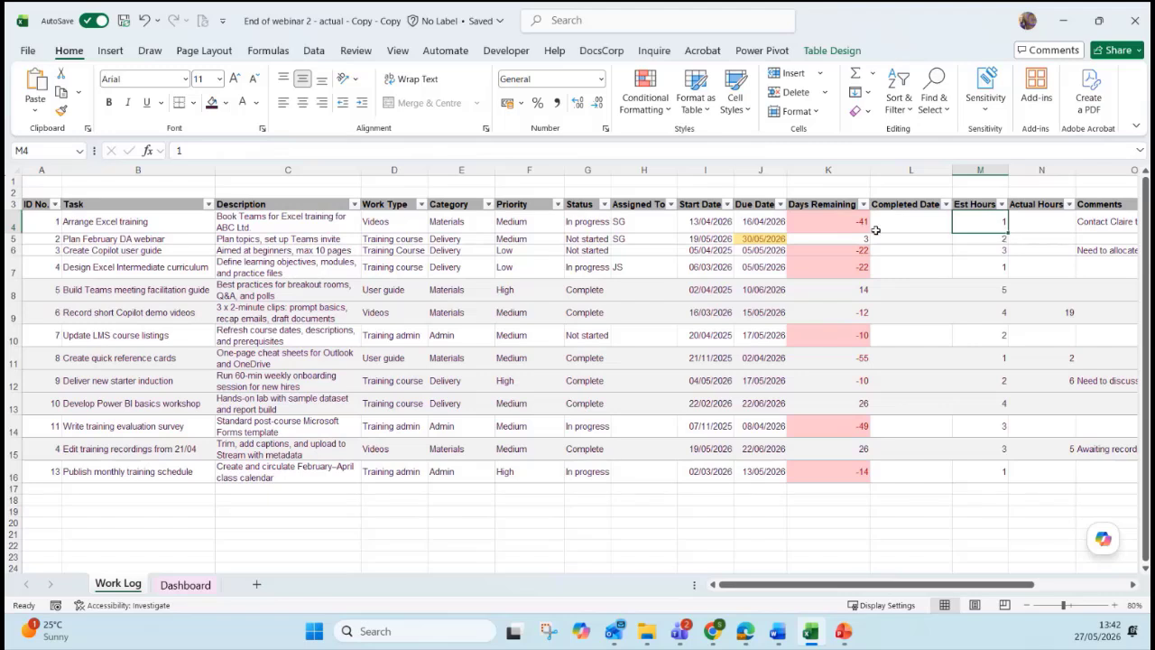
click(848, 222)
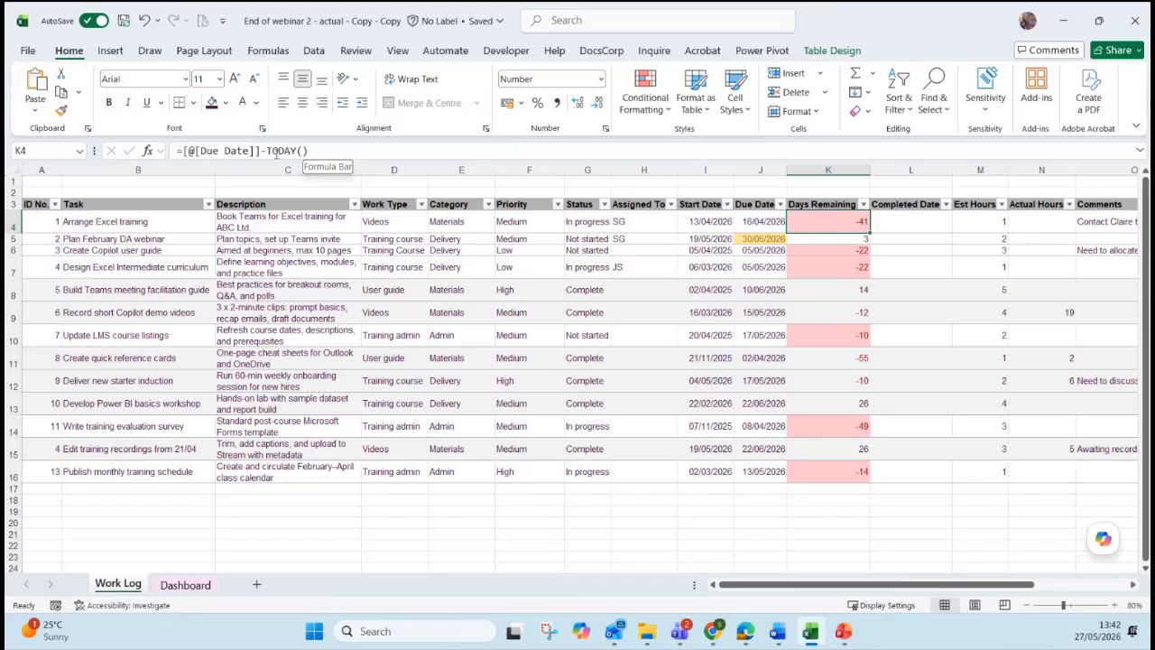
click(528, 357)
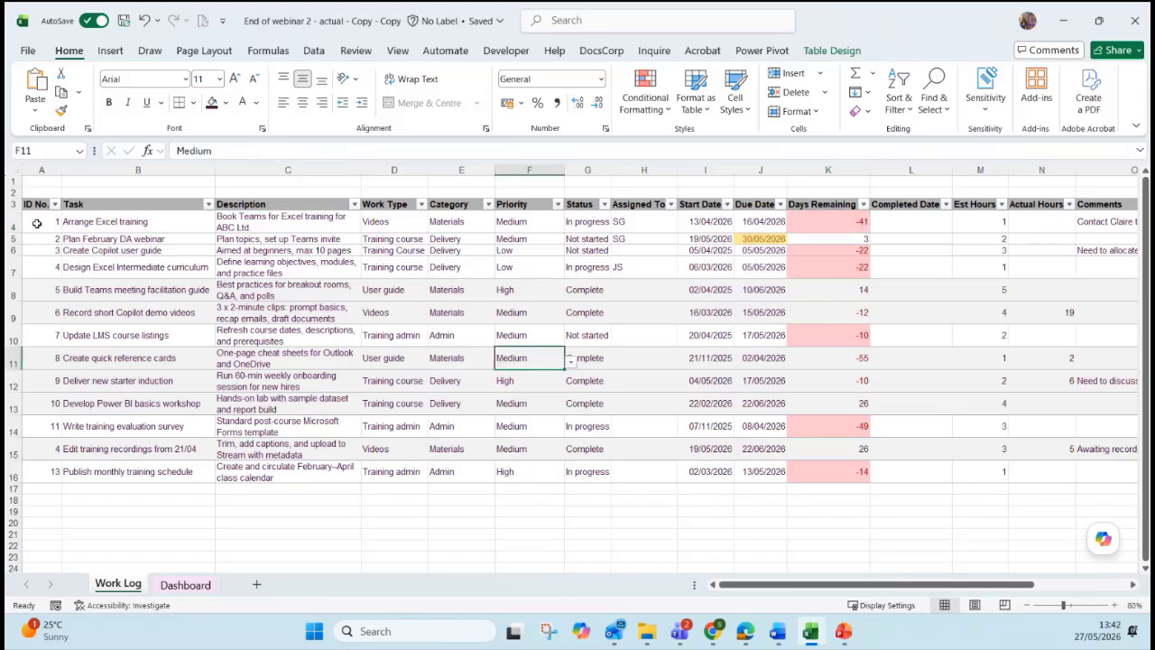
mouse_move(37, 223)
mouse_down()
mouse_move(761, 442)
mouse_move(774, 471)
mouse_up()
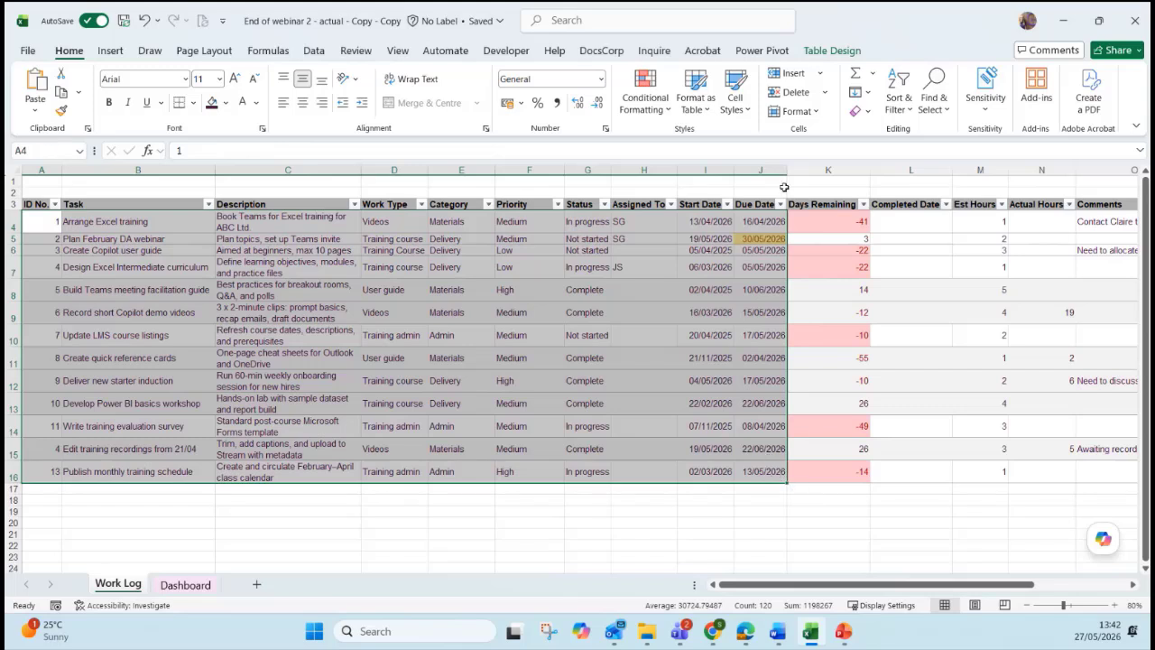
Unlock cells A4:J16 with Home > Format > Lock Cell.
click(796, 111)
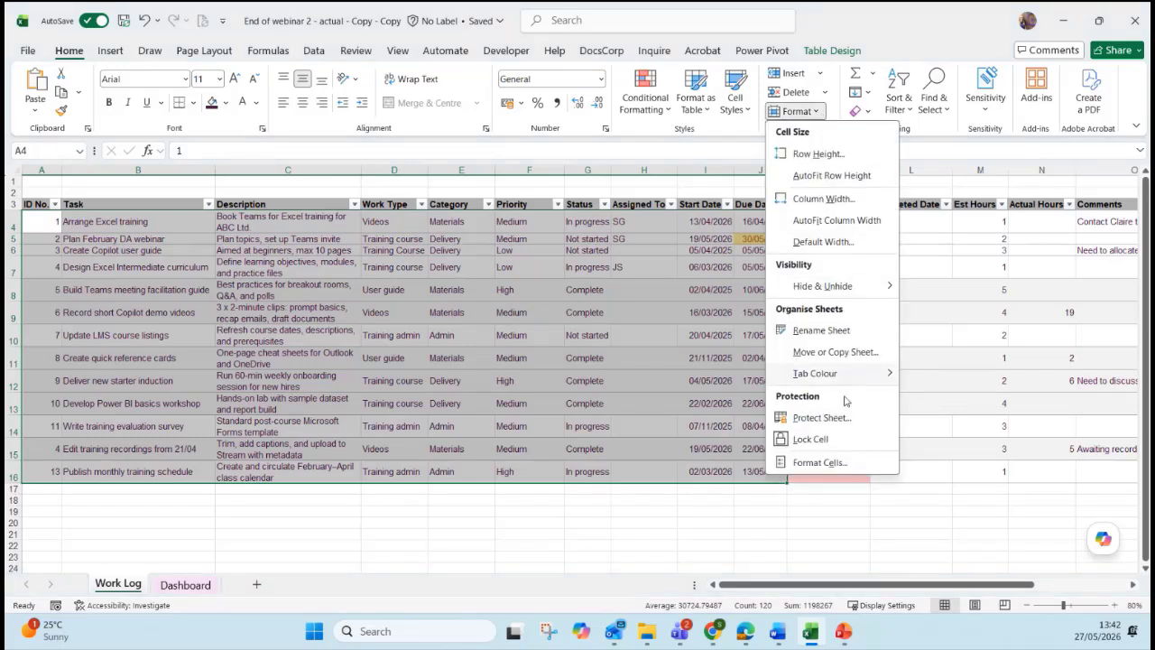
click(798, 442)
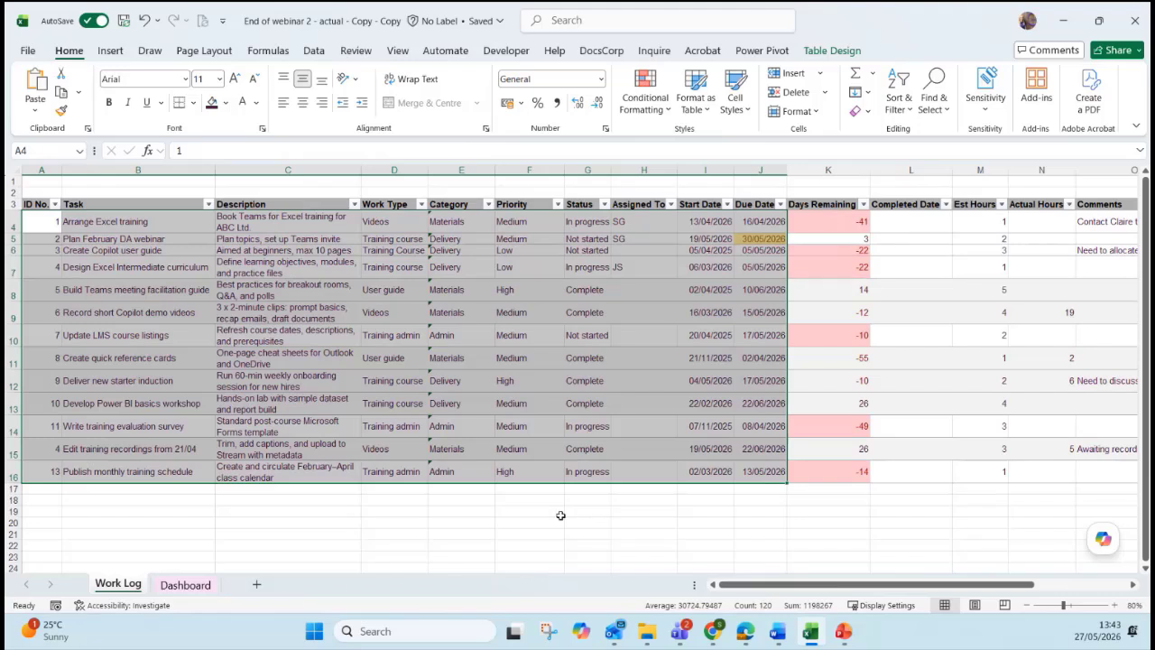
click(290, 546)
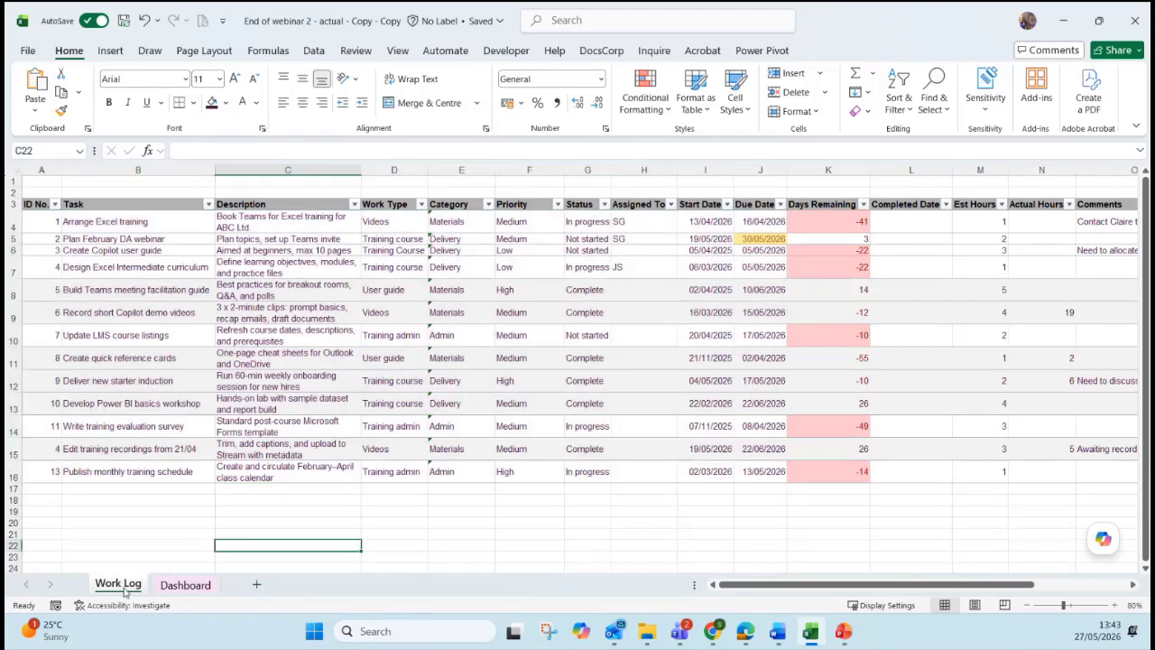
Protect the Work Log sheet, allowing Insert rows, Sort and Use AutoFilter.
right_click(124, 588)
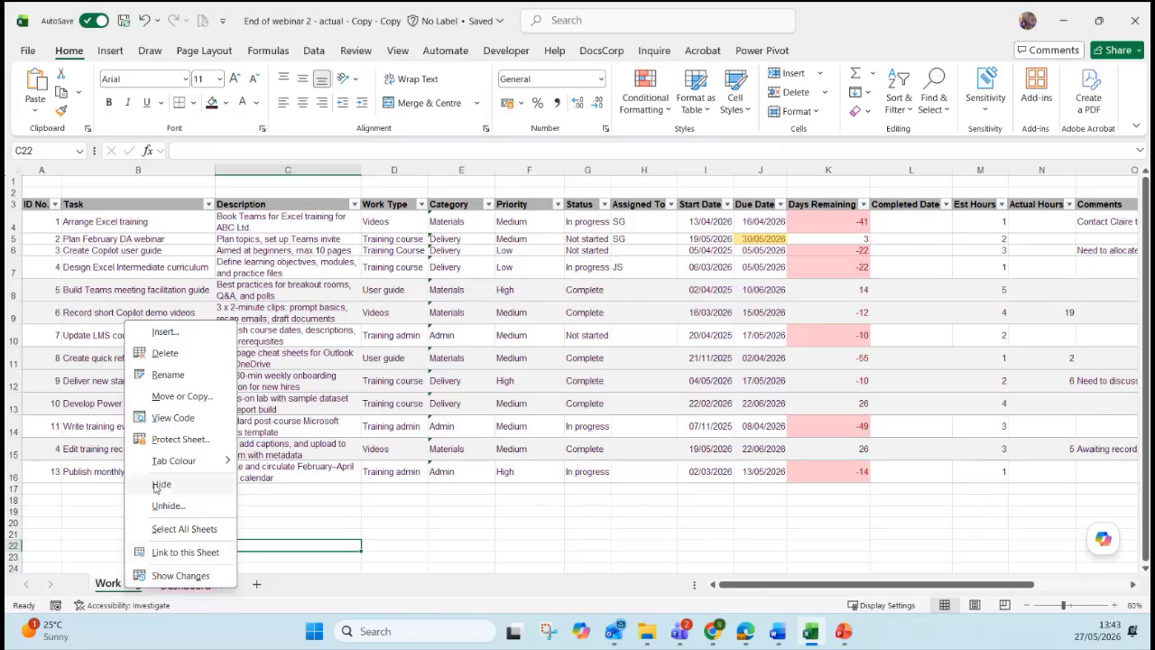
click(161, 446)
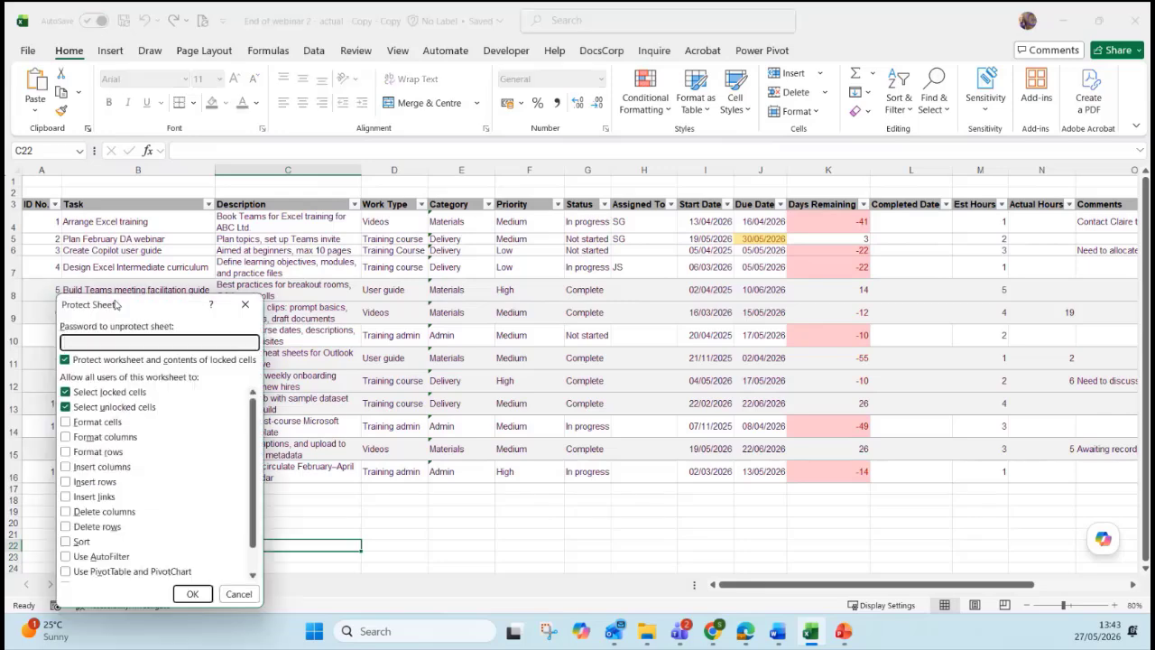
drag(116, 302, 213, 216)
drag(353, 332, 353, 352)
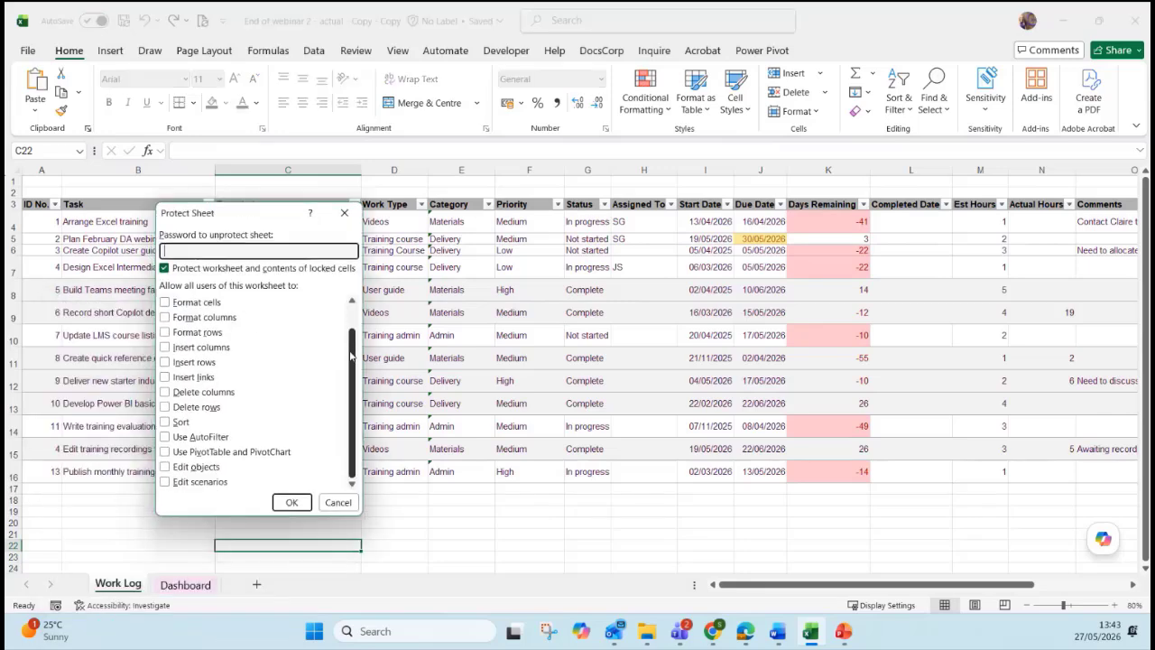
scroll(353, 352, up, 1)
scroll(352, 352, down, 1)
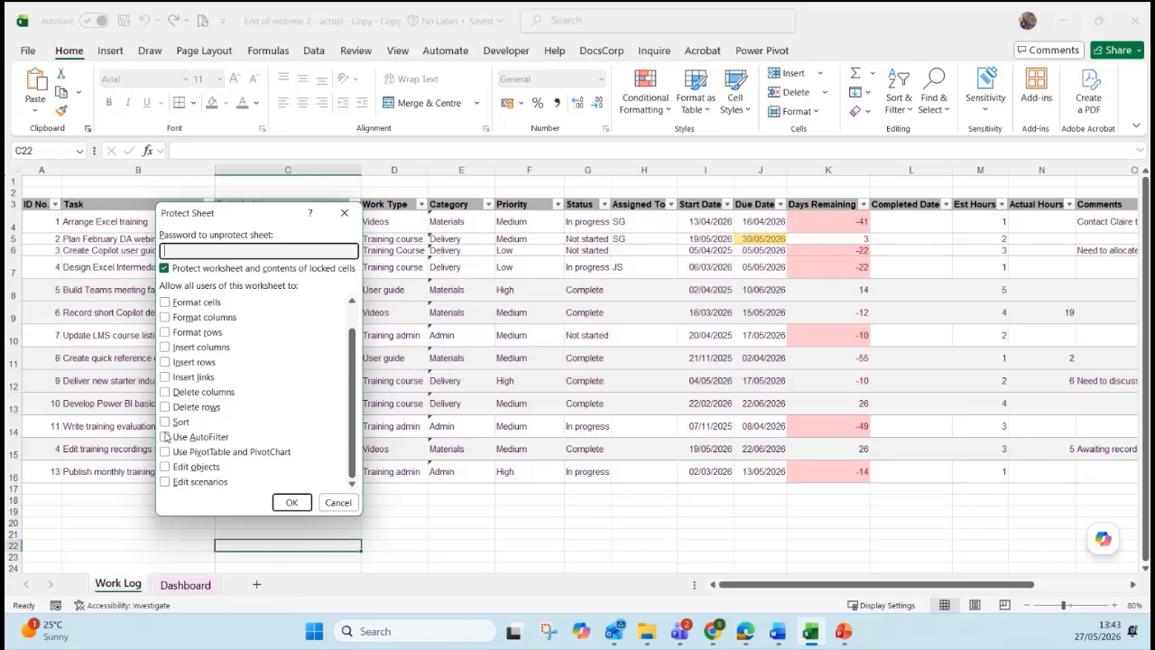
click(166, 364)
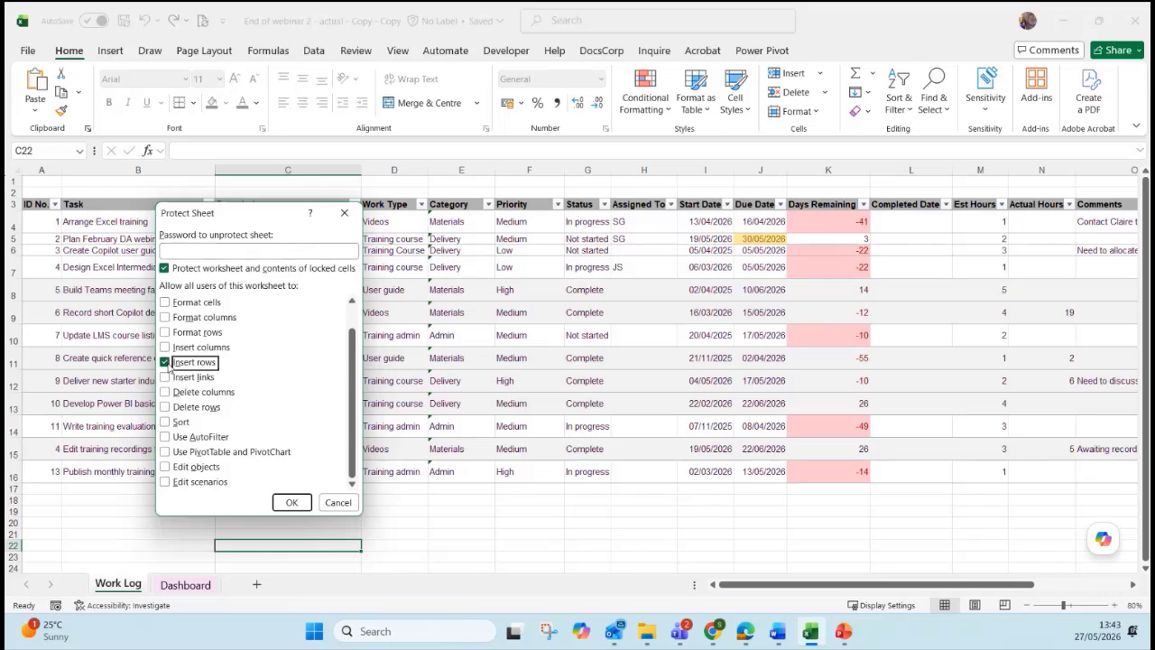
click(166, 422)
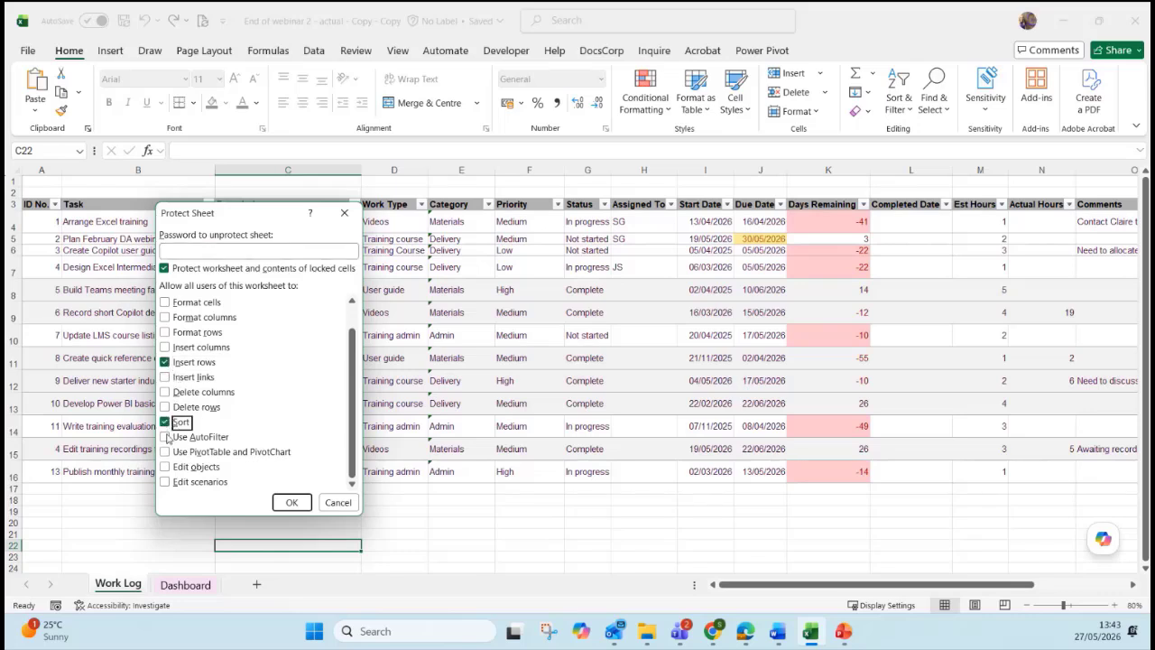
click(166, 437)
Enter and confirm the Work Log protection password.
scroll(352, 442, up, 1)
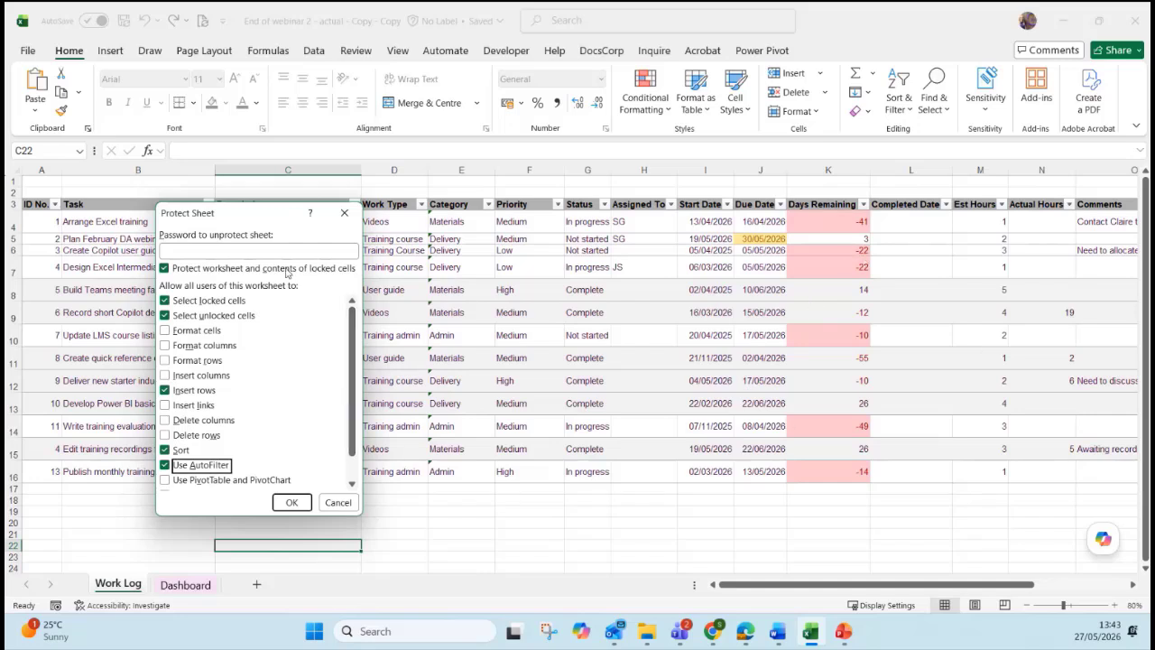
click(244, 253)
text(12345)
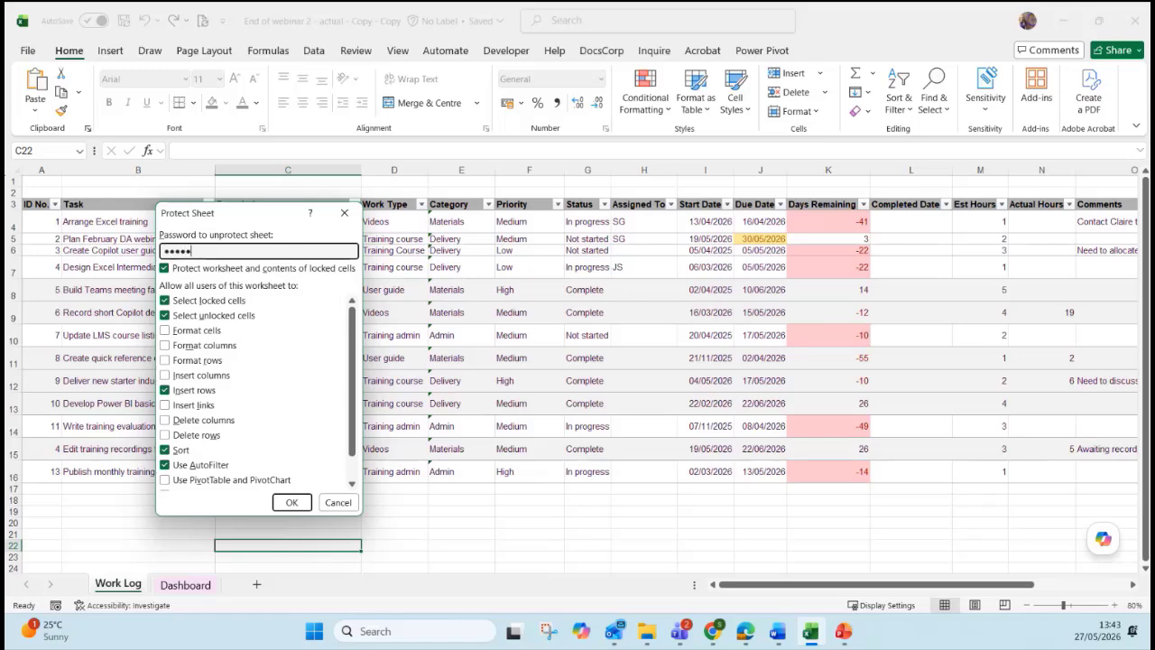
key(Return)
text(12345)
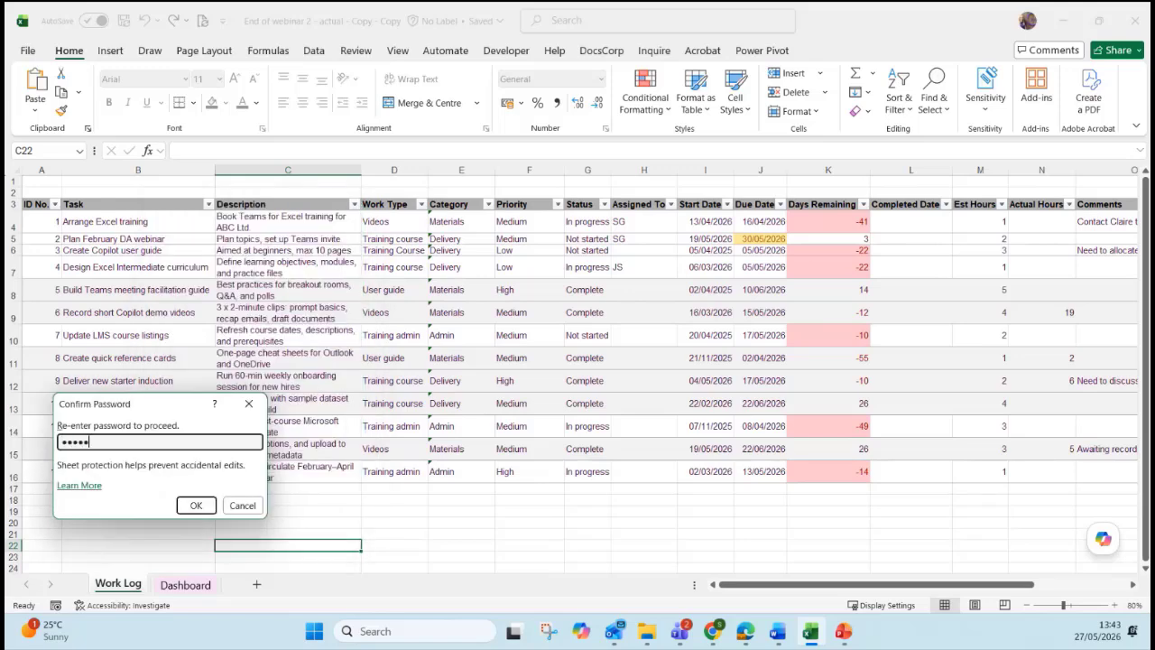
key(Return)
On the Dashboard, open the chart area formatting for the Task by Category chart.
click(185, 585)
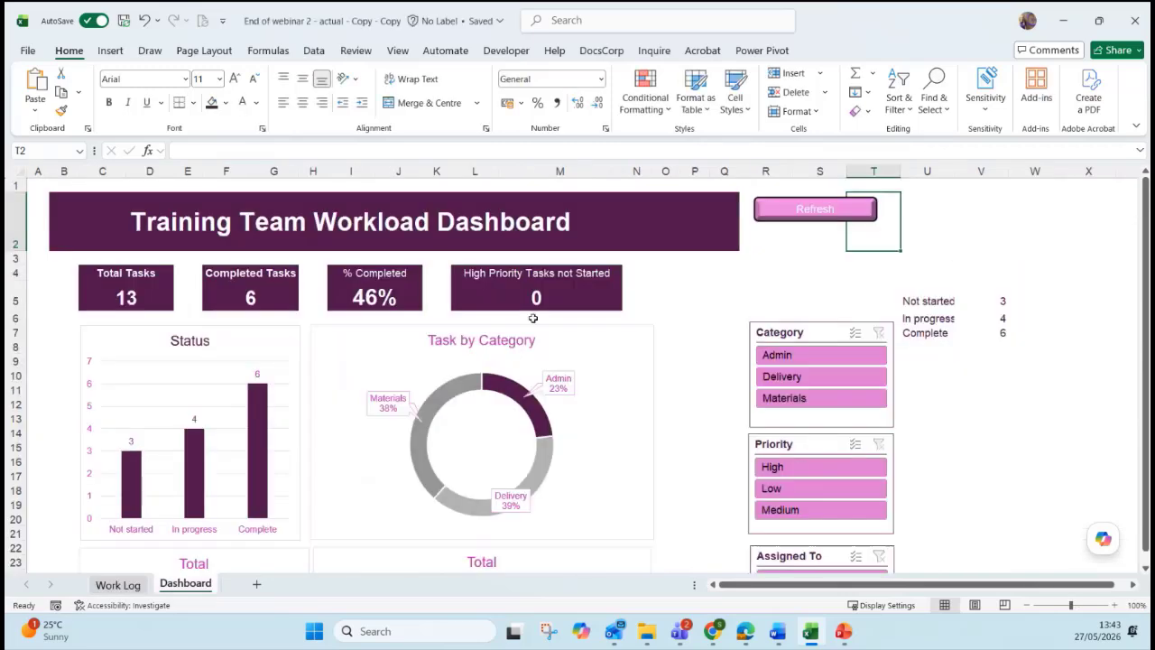
scroll(958, 362, down, 1)
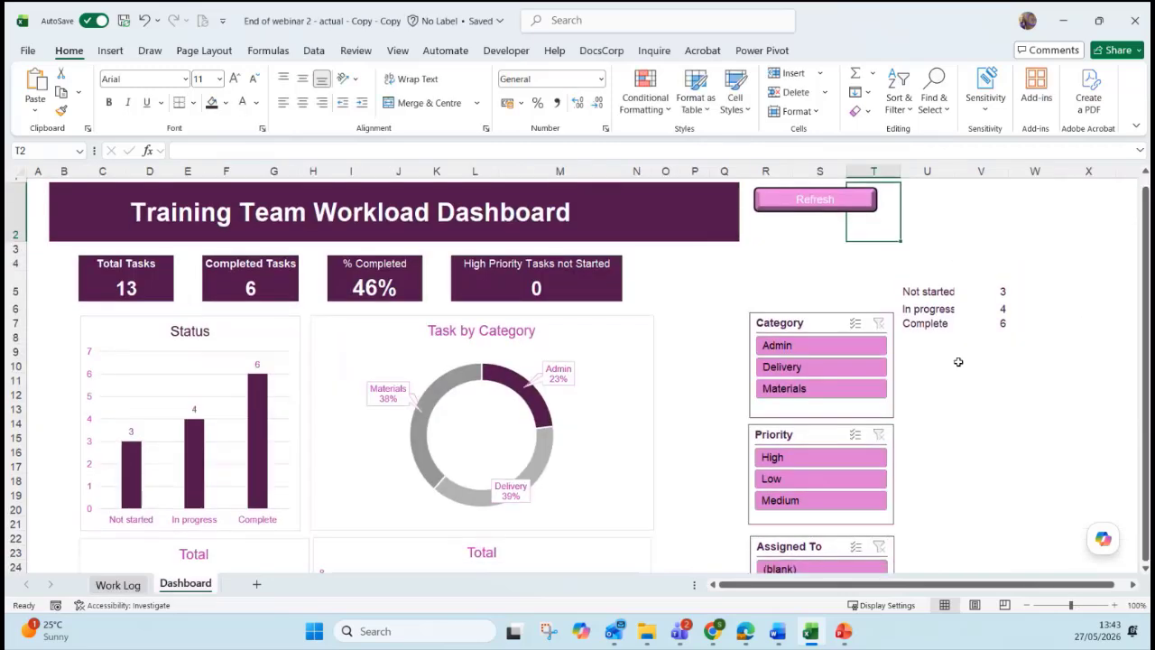
click(647, 347)
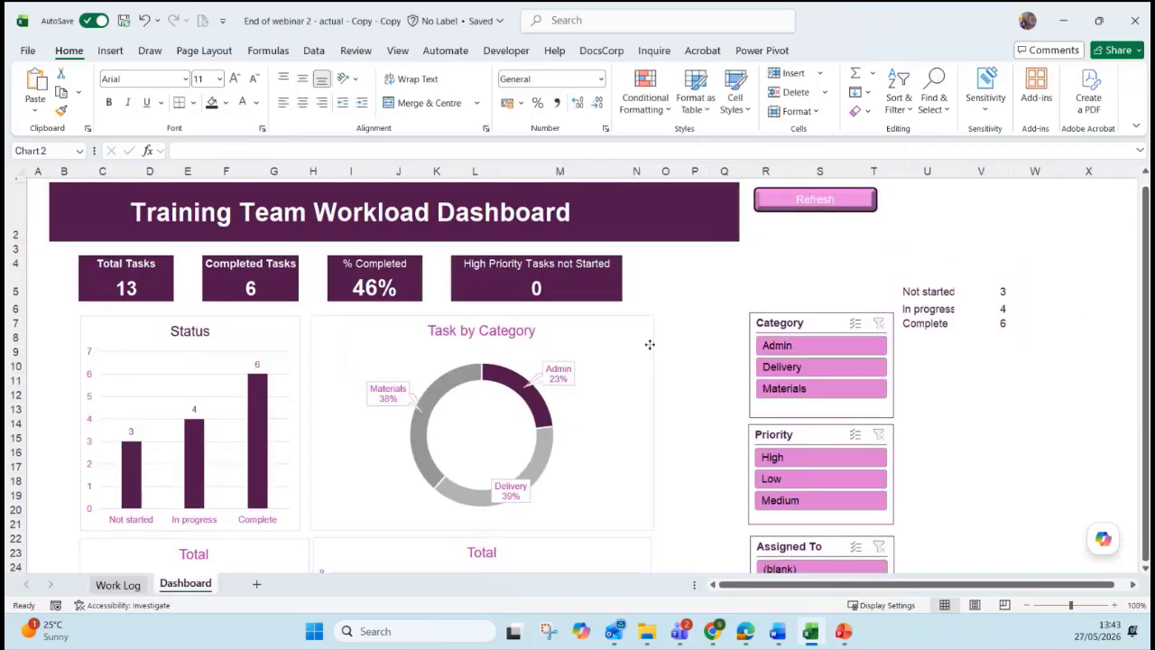
right_click(655, 368)
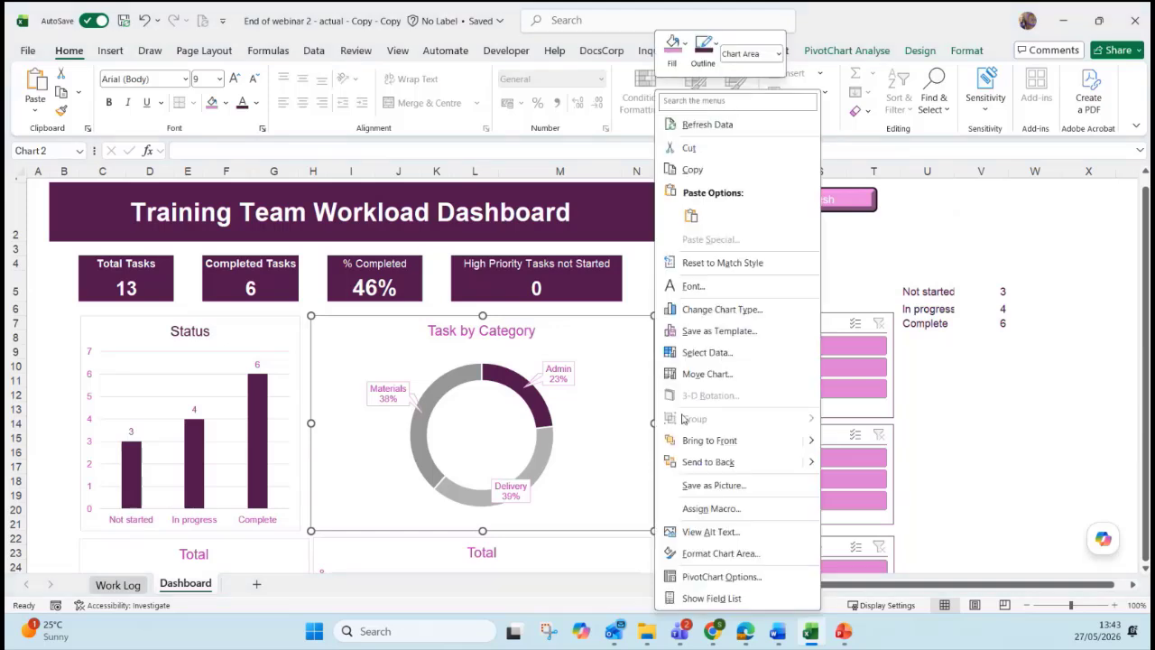
click(735, 554)
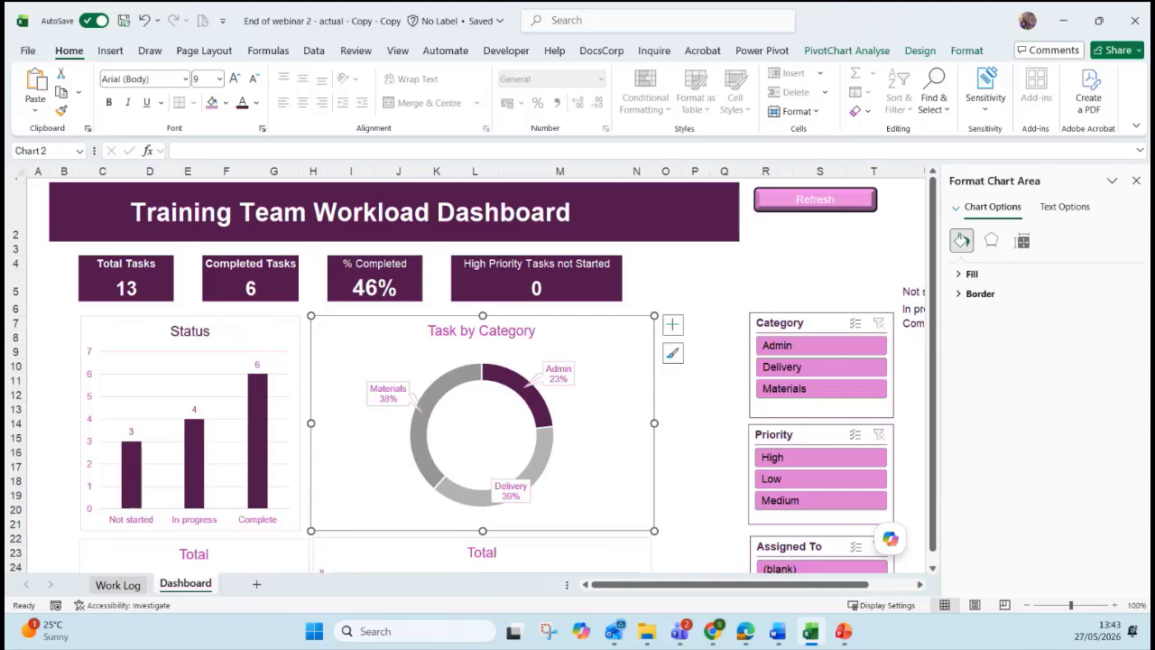
key(alt+Tab)
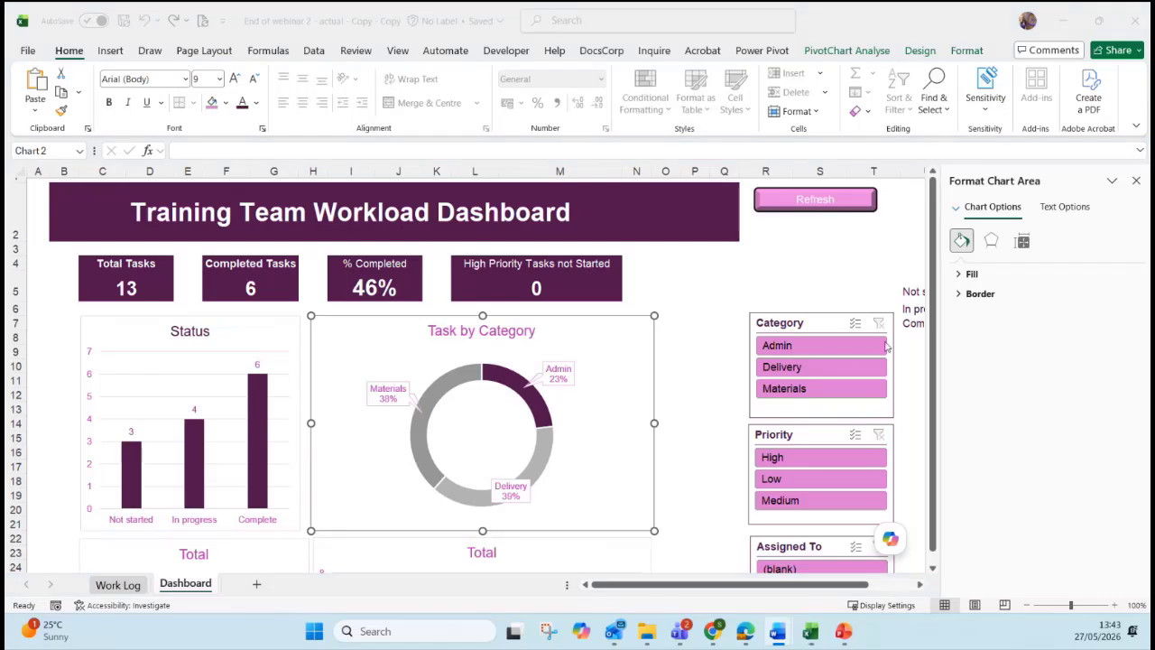
key(alt+Tab)
Untick Locked under Size and Properties for the Category and Priority slicers.
click(829, 323)
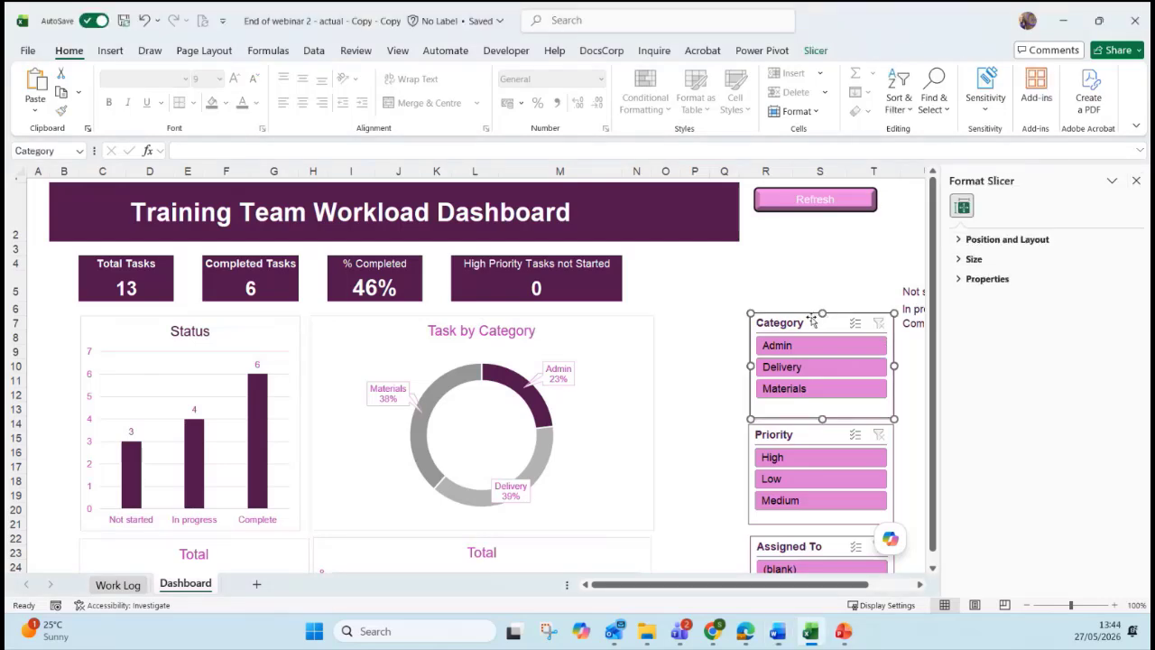
right_click(799, 322)
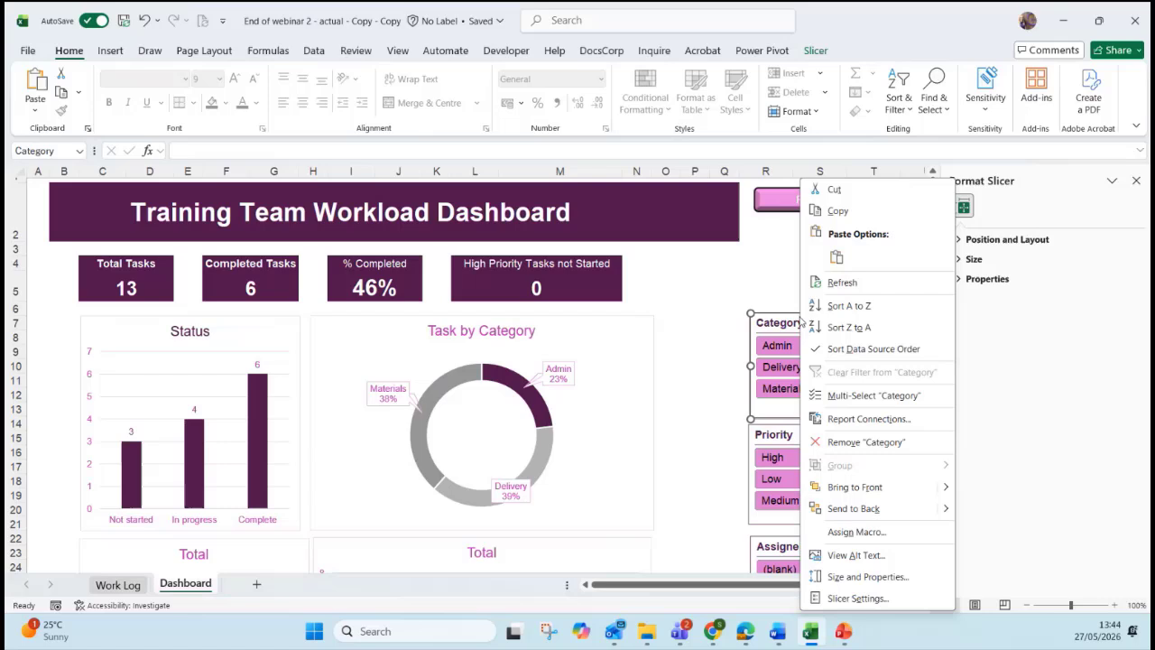
click(880, 585)
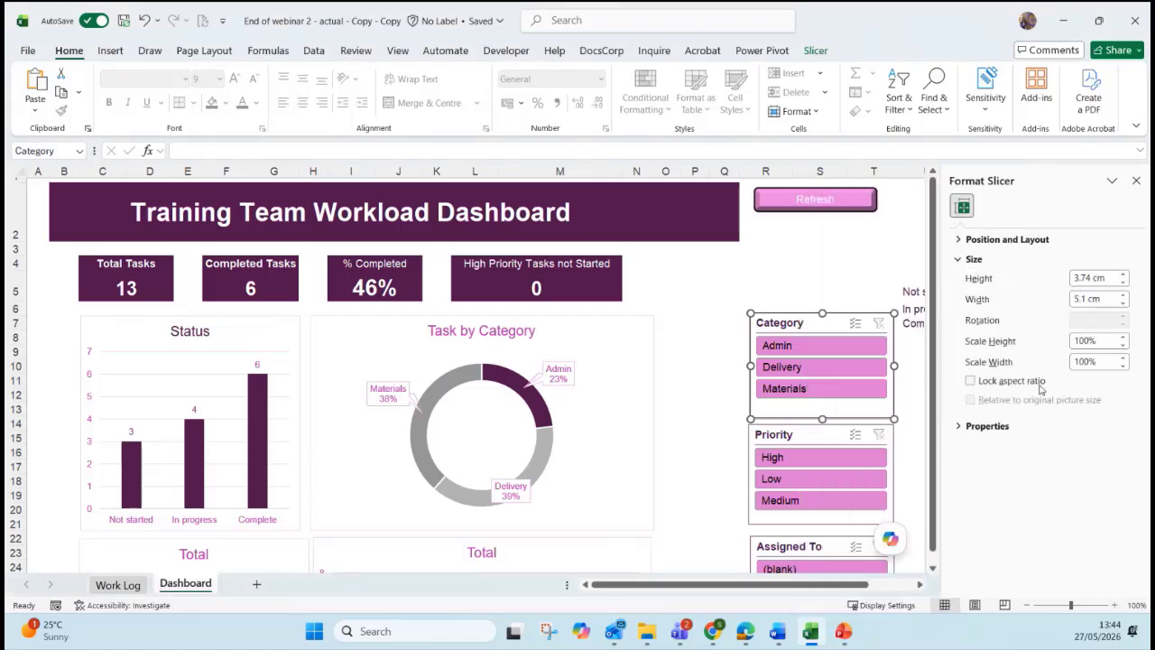
click(995, 425)
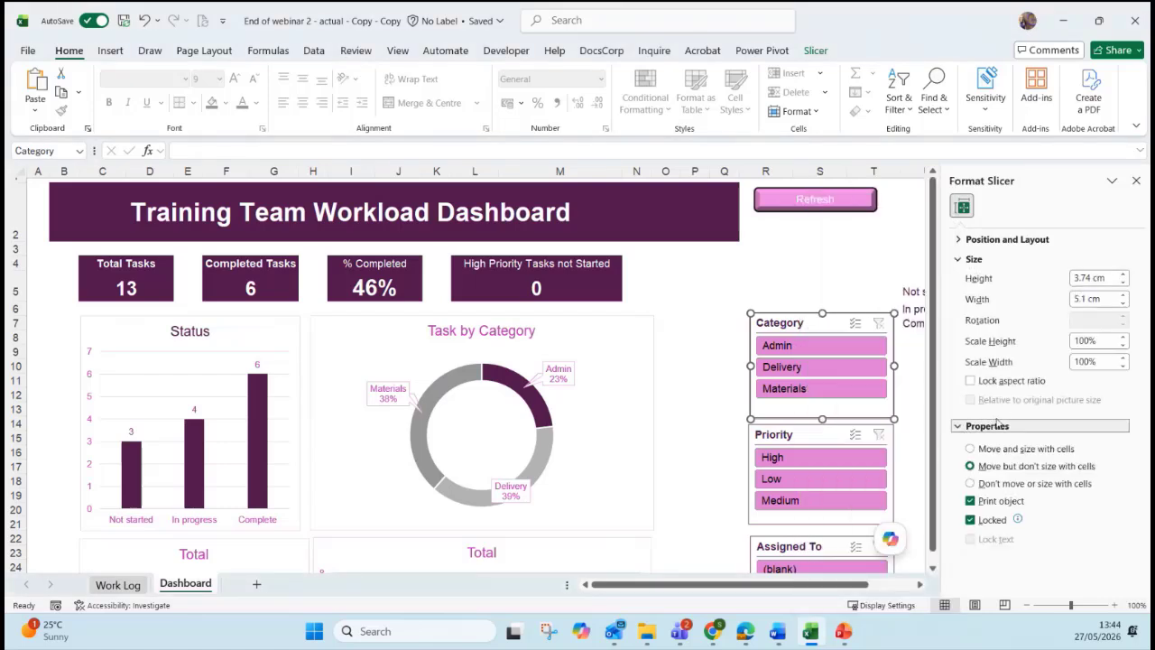
click(970, 520)
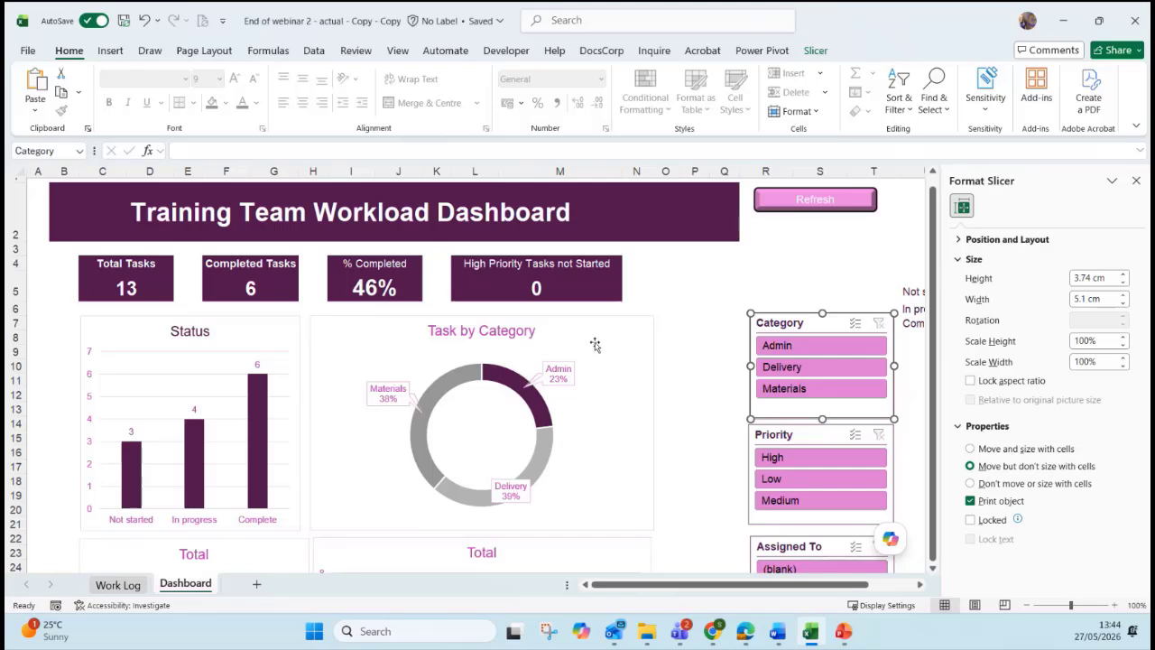
click(837, 440)
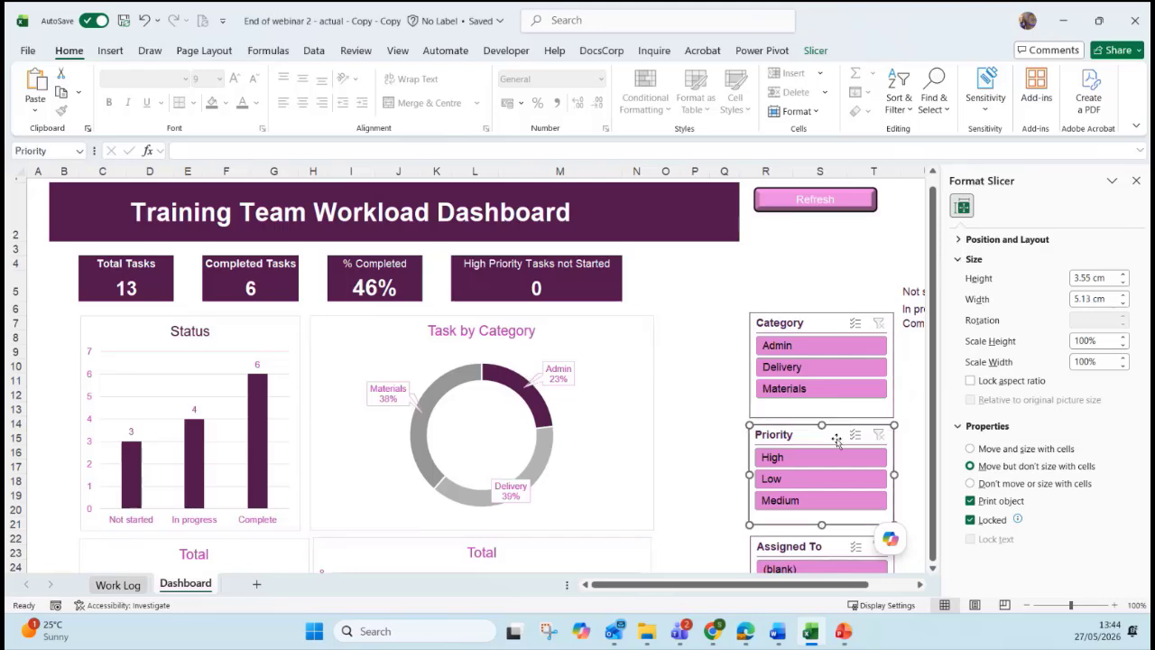
click(970, 520)
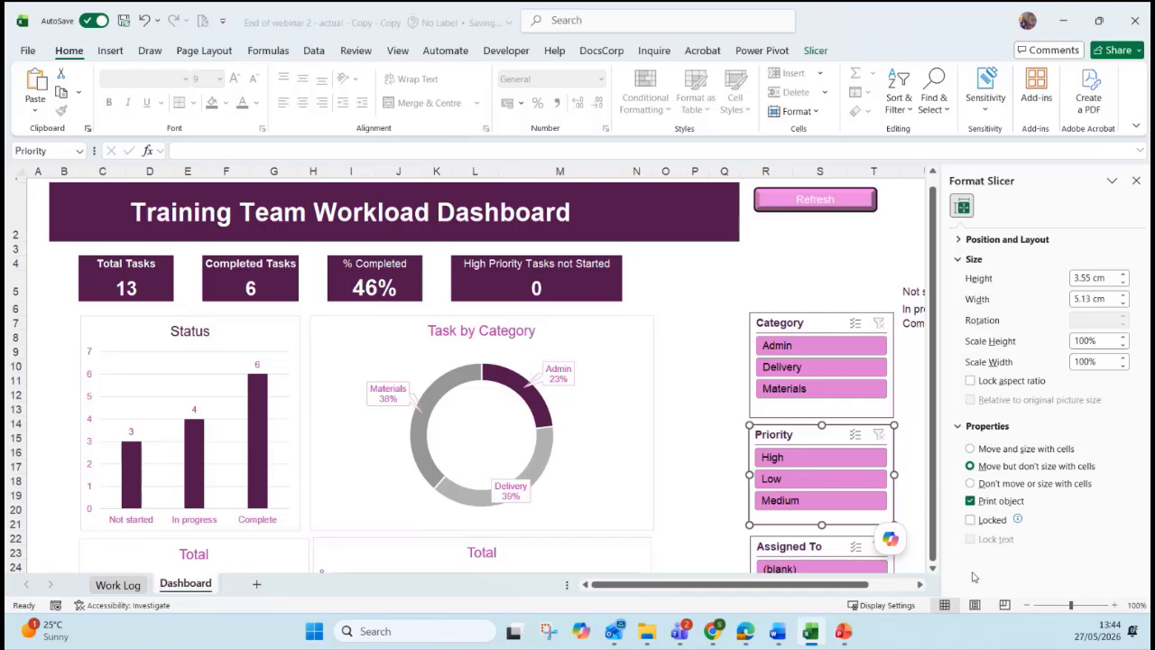
right_click(205, 588)
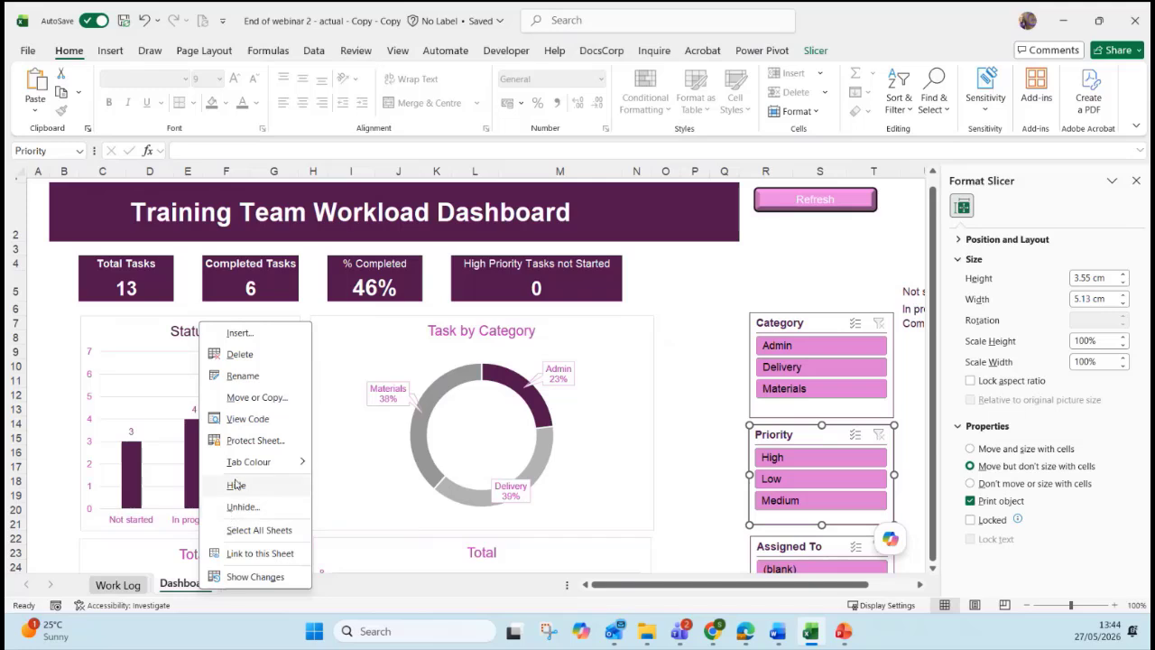
Protect the Dashboard sheet with Use PivotTable and PivotChart allowed.
click(235, 442)
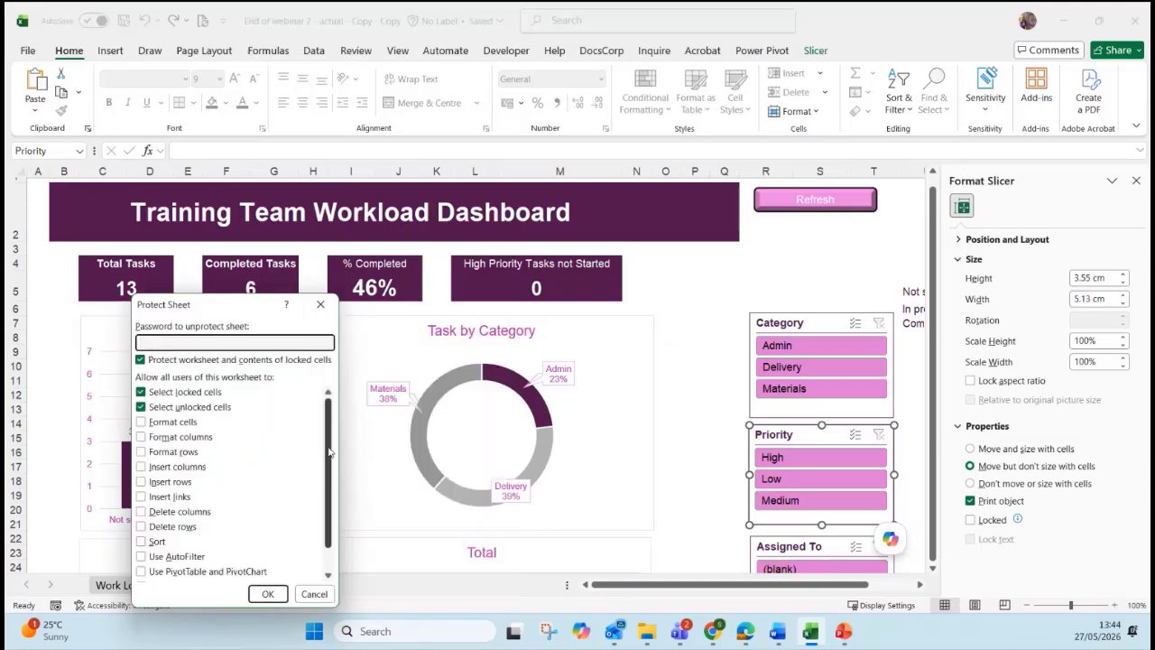
drag(330, 466, 330, 489)
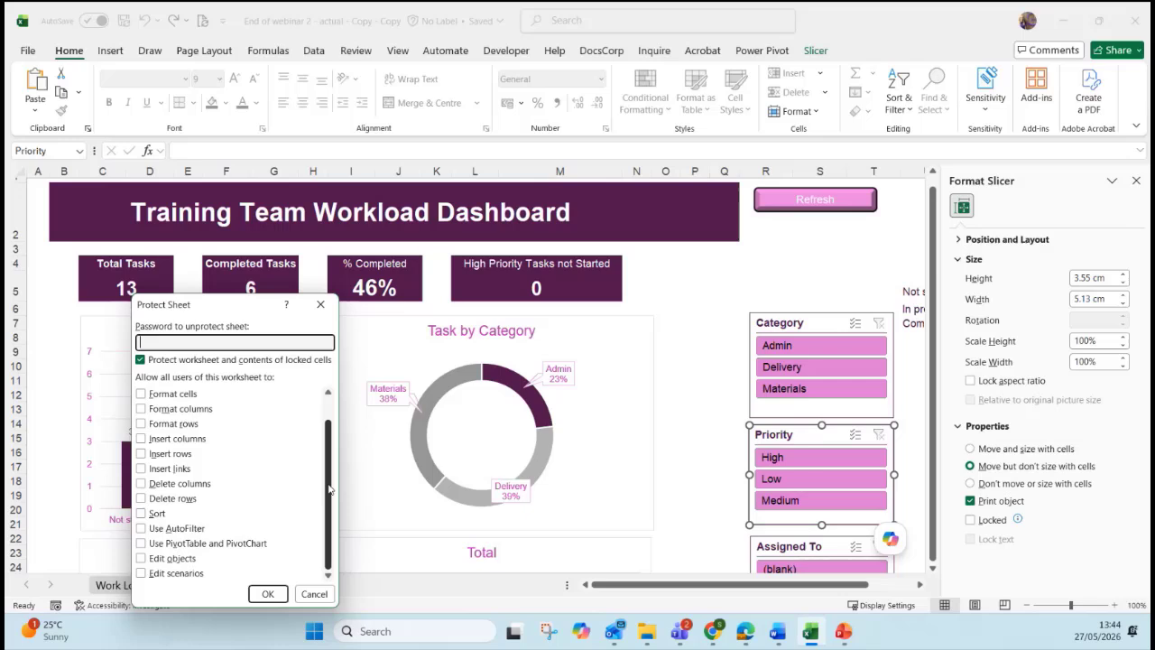
click(155, 545)
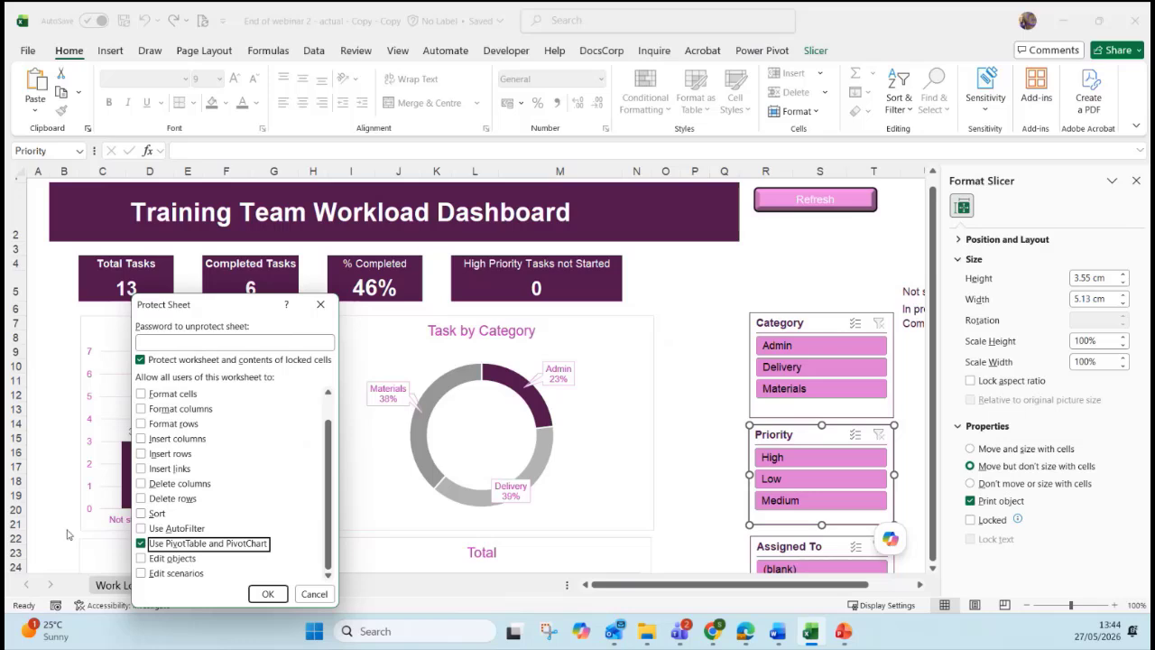
click(314, 594)
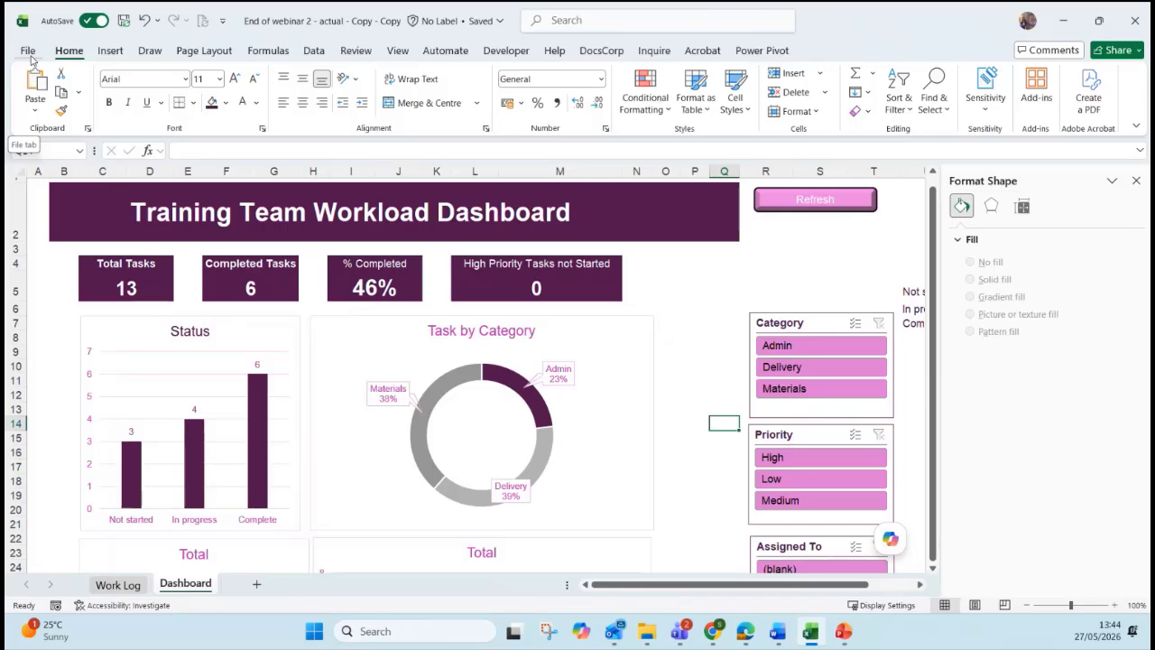
Protect the workbook structure via File > Info > Protect Workbook, confirming the password.
click(29, 54)
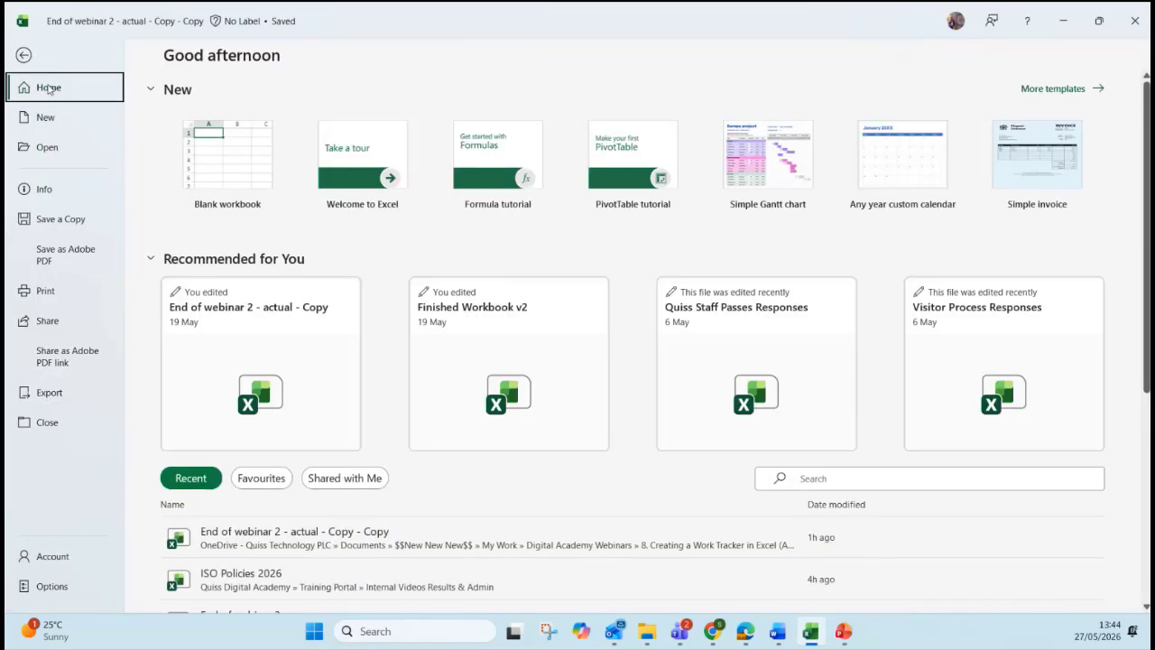
click(52, 193)
click(194, 217)
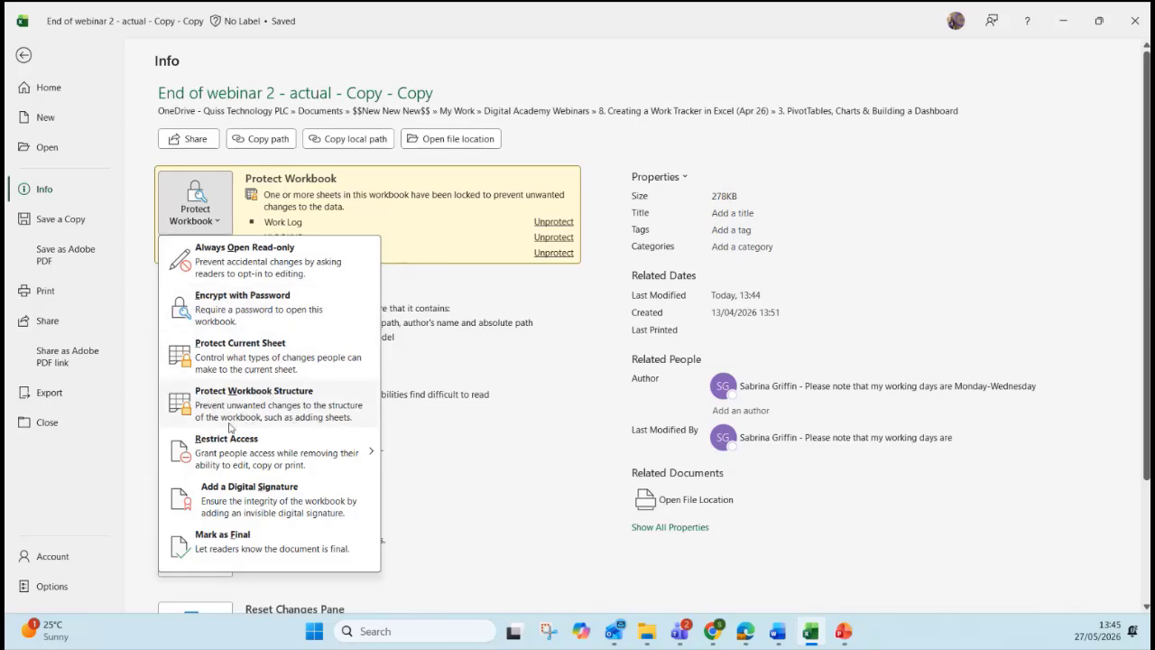
click(274, 415)
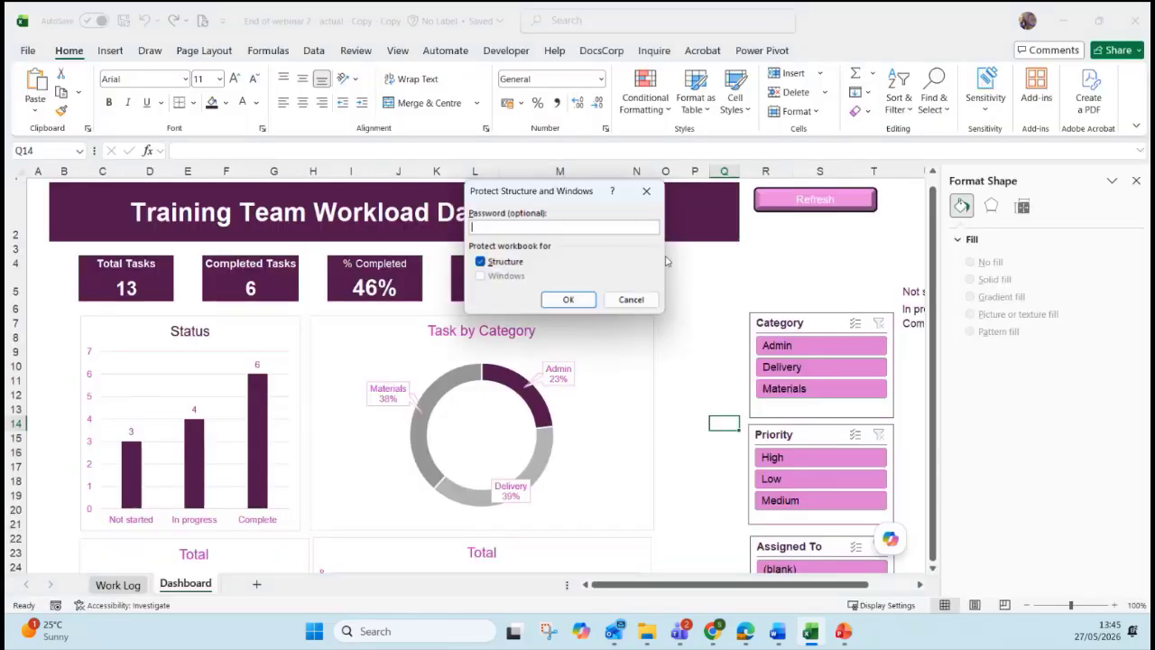
text(•••••)
click(581, 300)
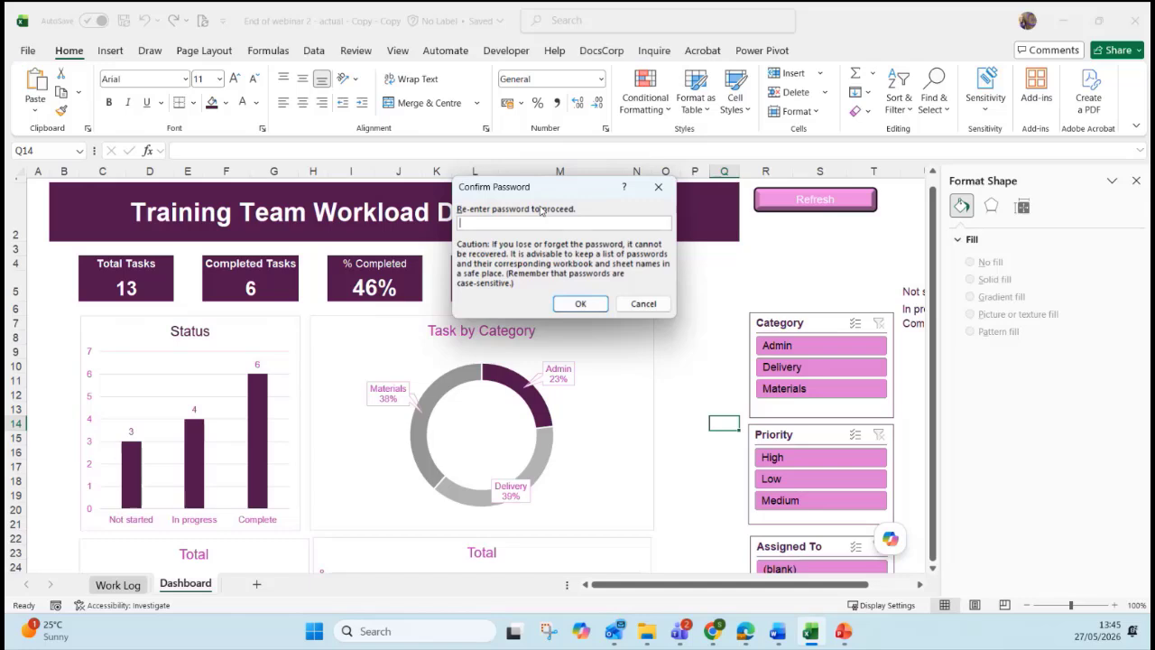
text(•••••)
key(Return)
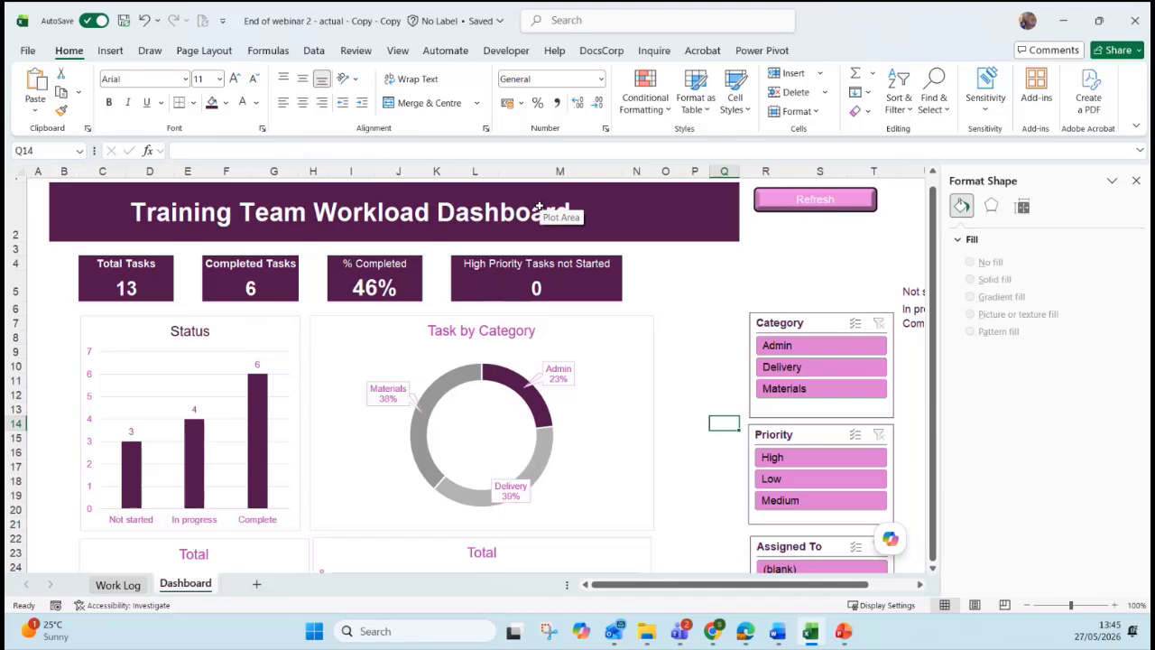
click(827, 227)
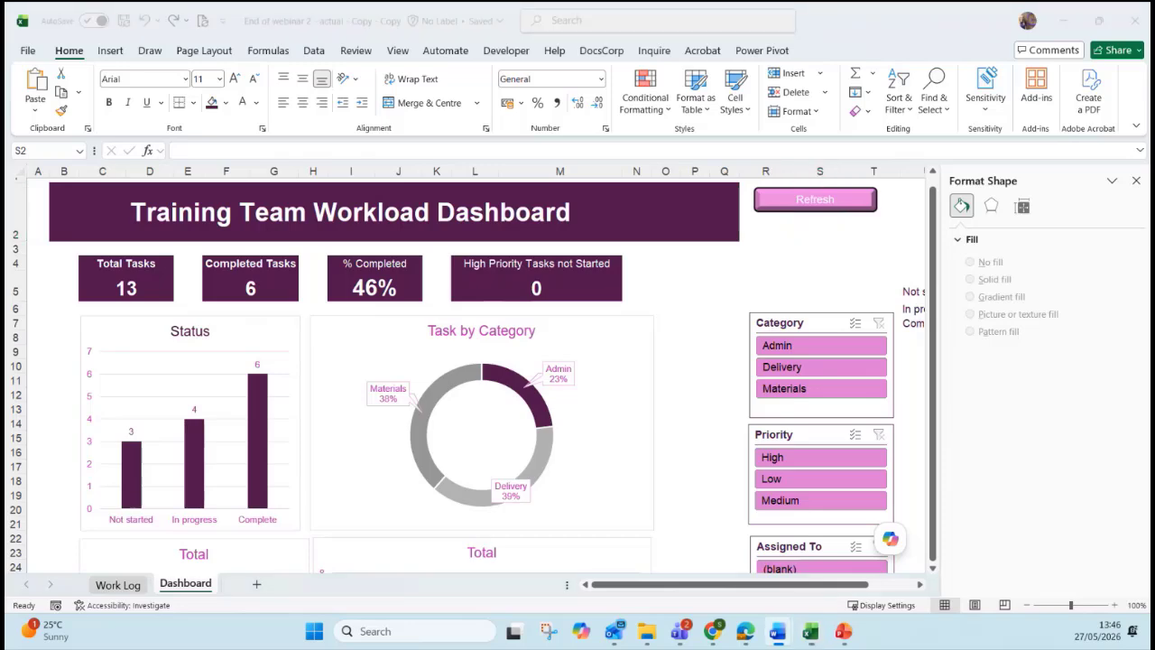
Present from the current slide, swap Presenter View, and advance to 'Finalising a Tracker: Next Steps'.
click(843, 631)
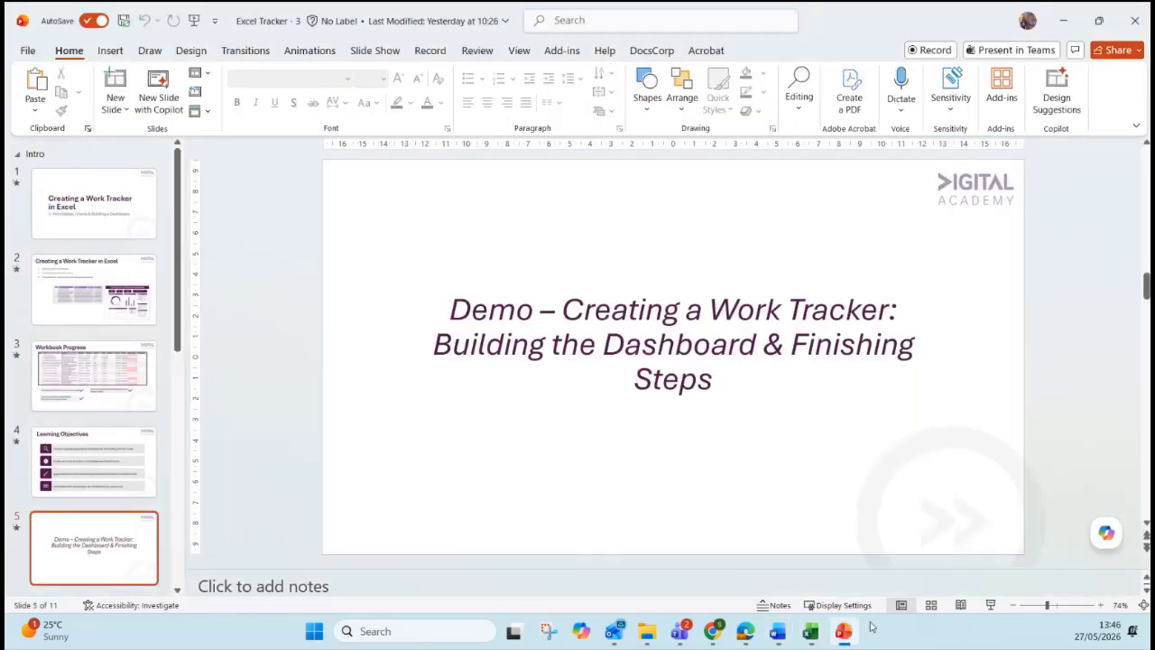
click(991, 605)
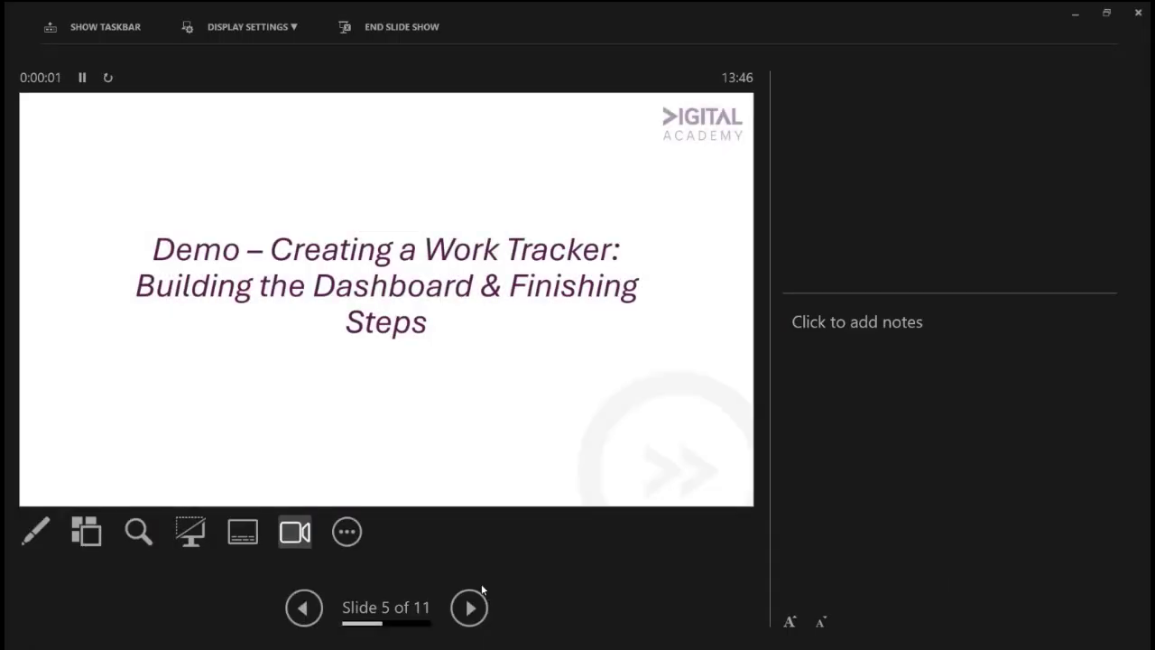
click(231, 36)
click(233, 49)
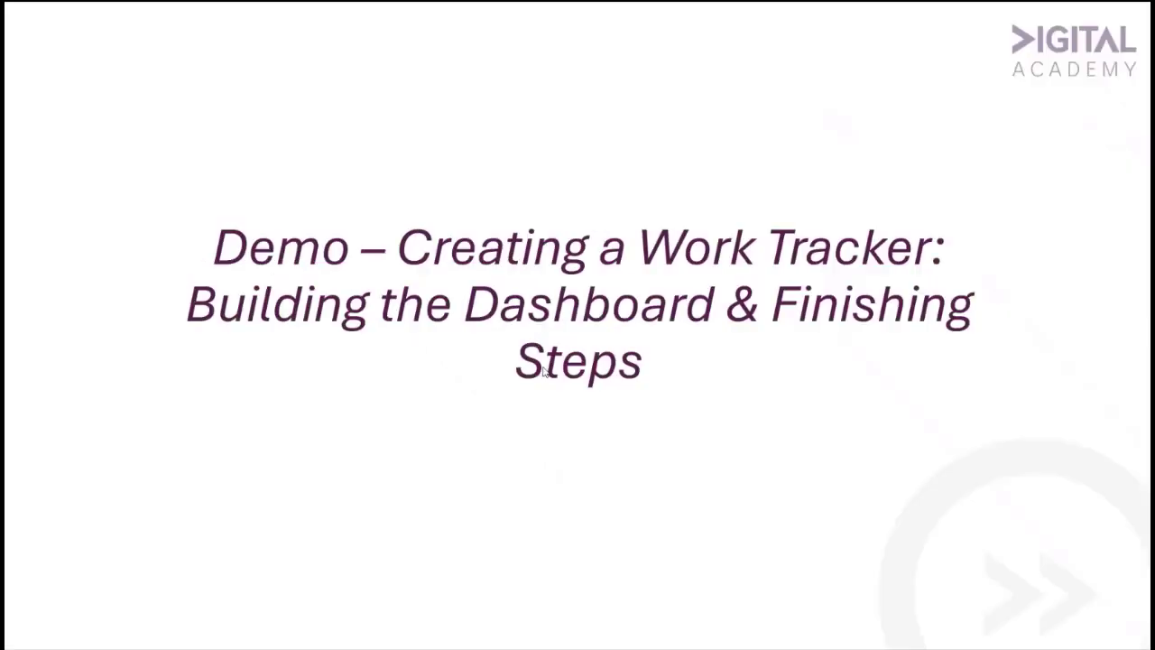
click(520, 468)
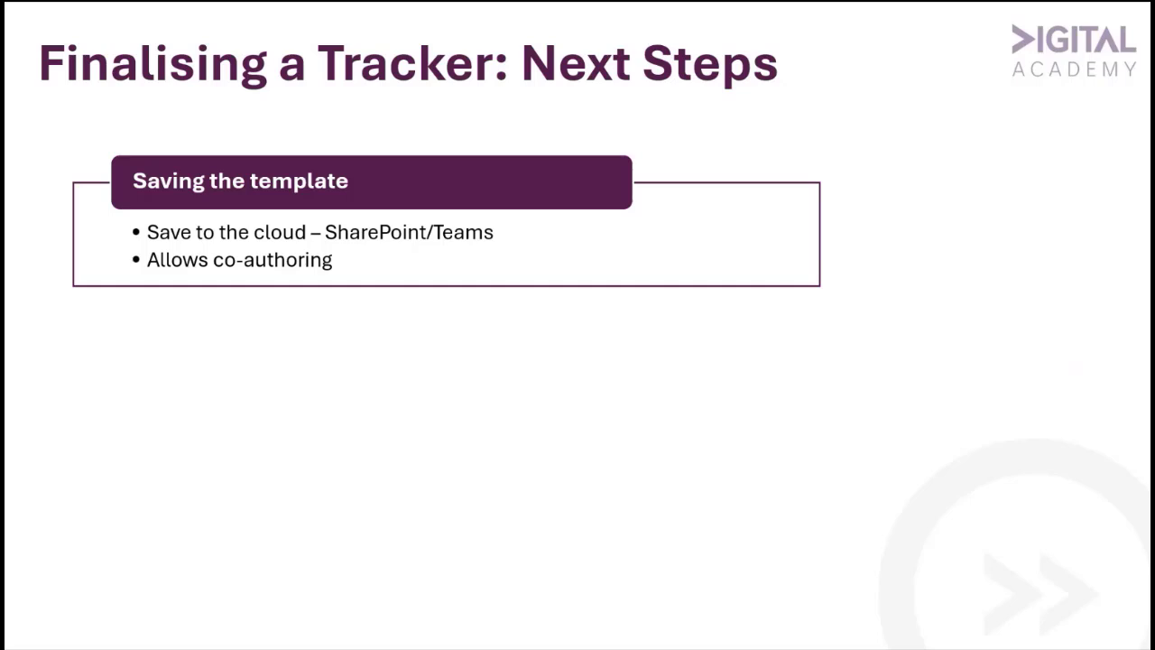
key(Right)
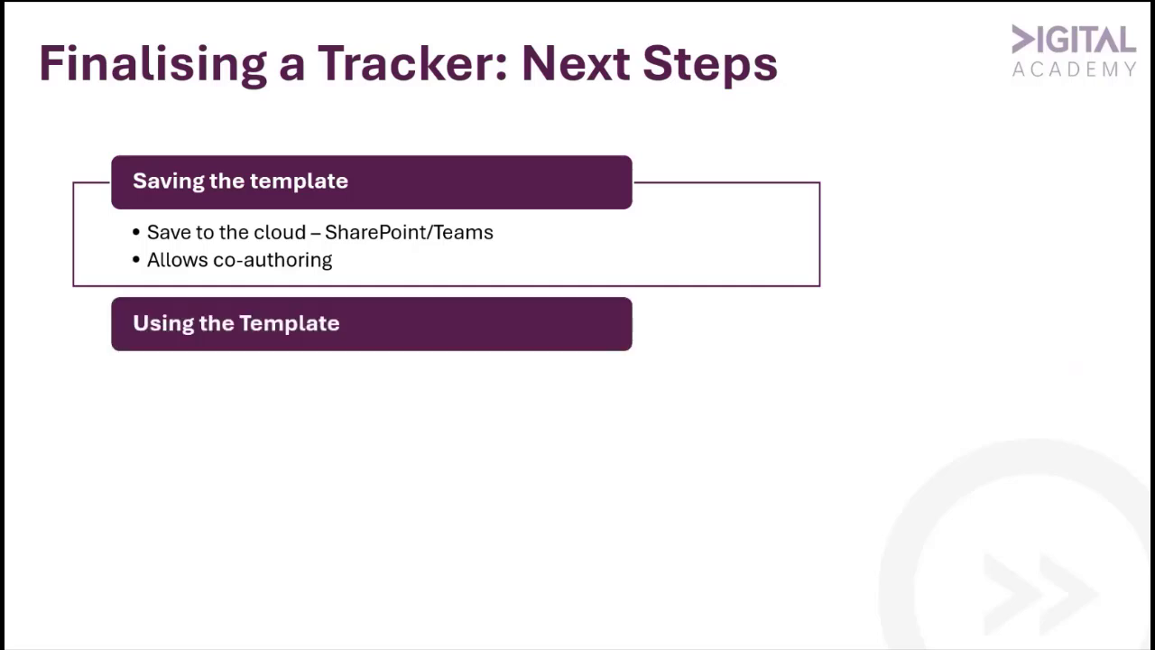